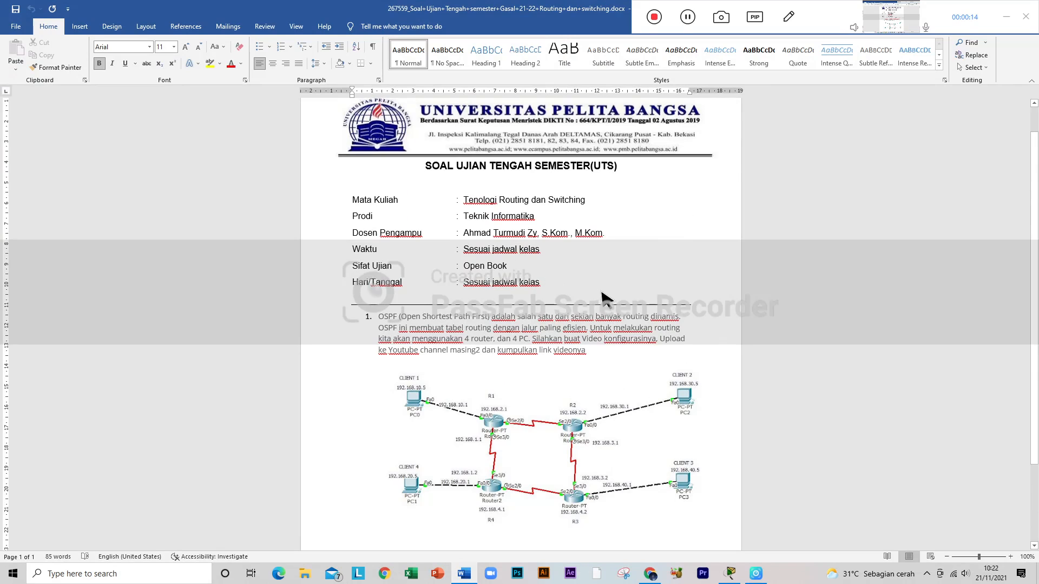
Step: Examine the OSPF exam question and the diagram of four routers and four PCs in the document
{"action": "scroll", "coordinate": [606, 406], "scroll_direction": "down", "scroll_amount": 2}
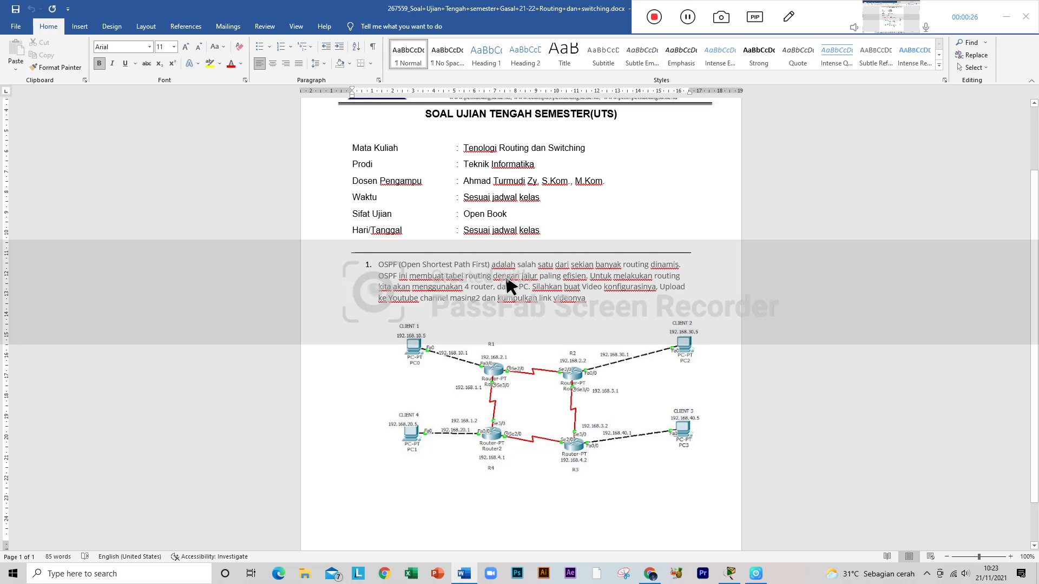
{"action": "scroll", "coordinate": [622, 352], "scroll_direction": "down", "scroll_amount": 2}
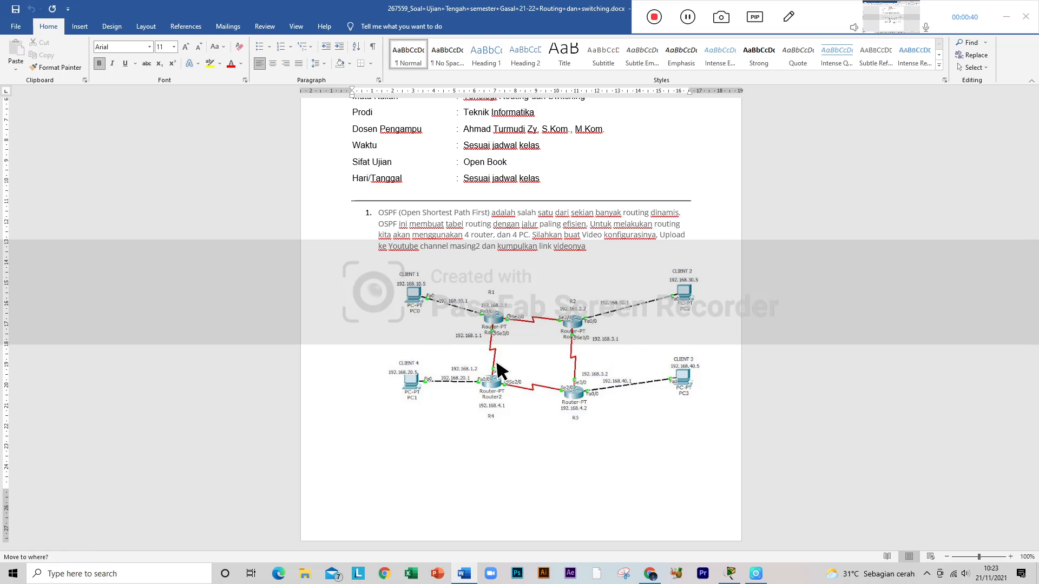
{"action": "left_click", "coordinate": [425, 292]}
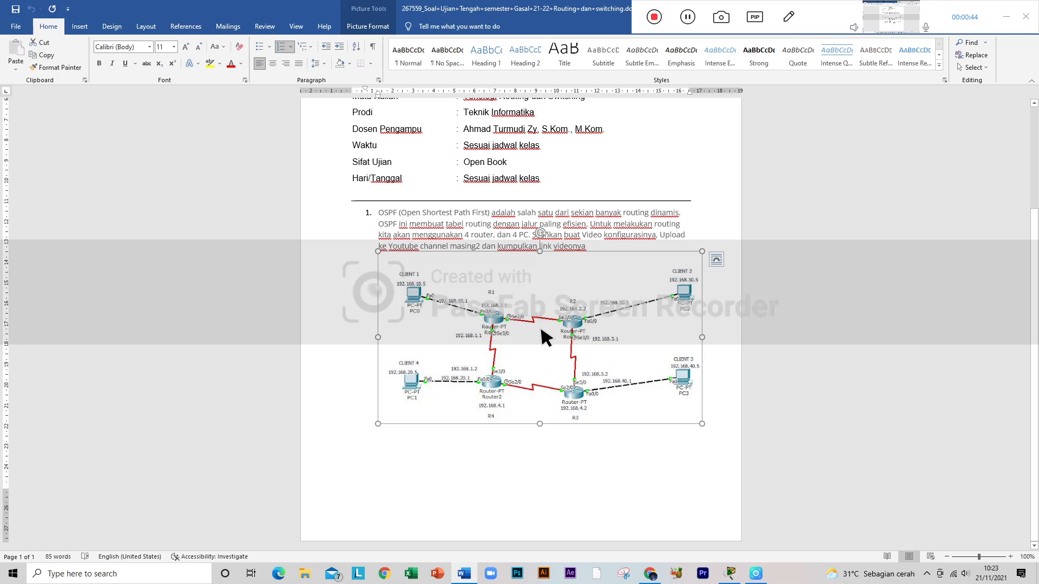
{"action": "left_click", "coordinate": [707, 222]}
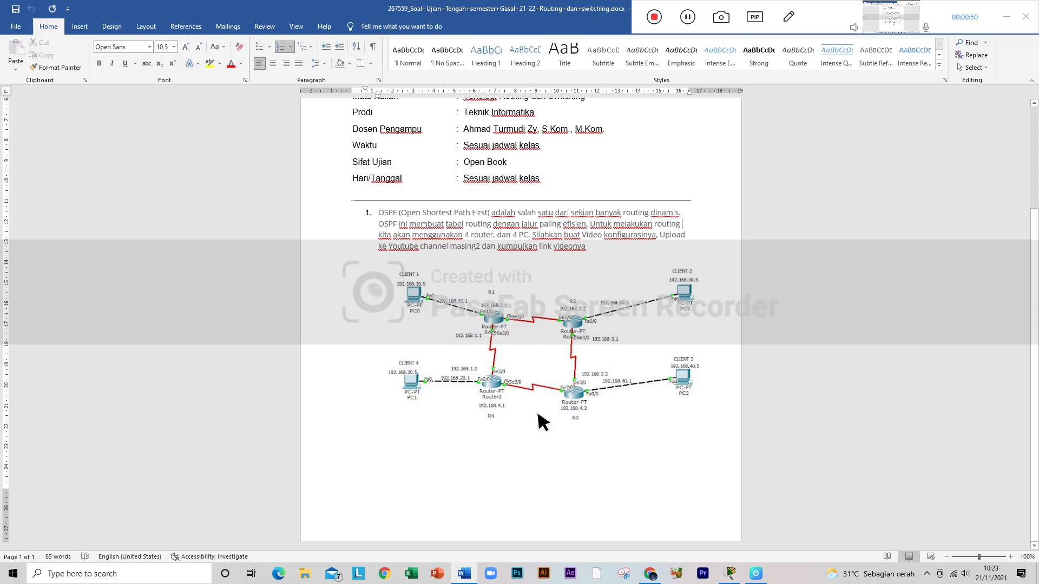
Step: Switch to Cisco Packet Tracer and arrange its window side by side with the Word exam document
{"action": "left_click", "coordinate": [728, 574]}
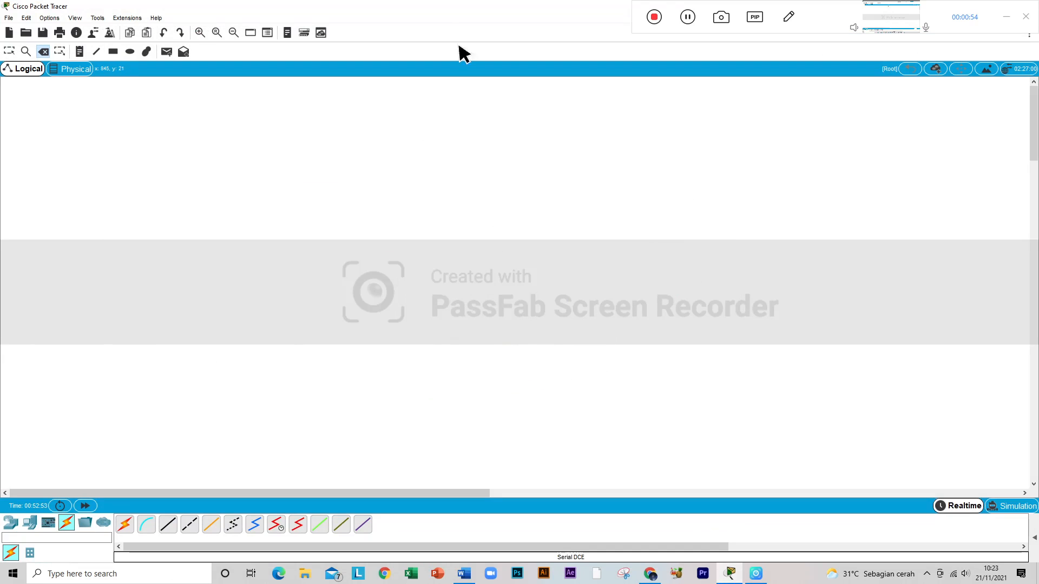
{"action": "double_click", "coordinate": [498, 8]}
{"action": "left_click_drag", "start_coordinate": [575, 86], "coordinate": [1034, 162]}
{"action": "left_click", "coordinate": [419, 194]}
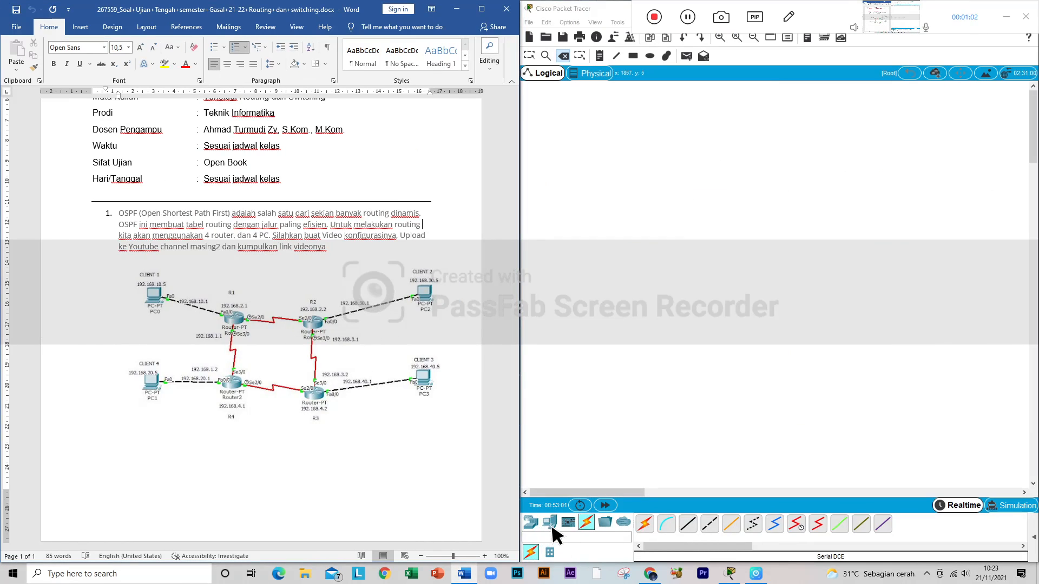
Step: Place four 4331 routers in the workspace in a two-by-two arrangement matching the diagram
{"action": "left_click", "coordinate": [549, 522]}
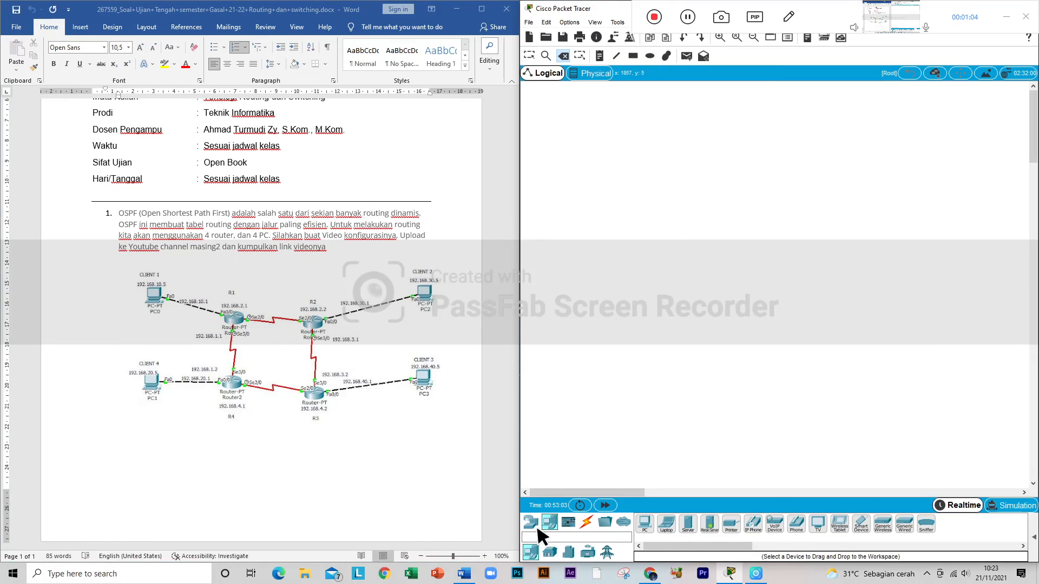
{"action": "left_click", "coordinate": [533, 523]}
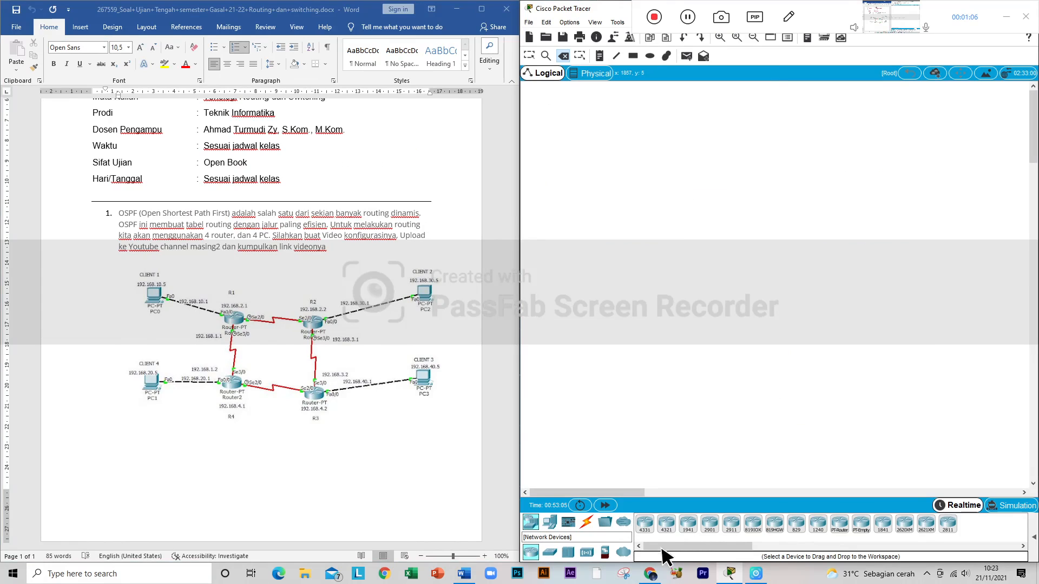
{"action": "left_click", "coordinate": [645, 524]}
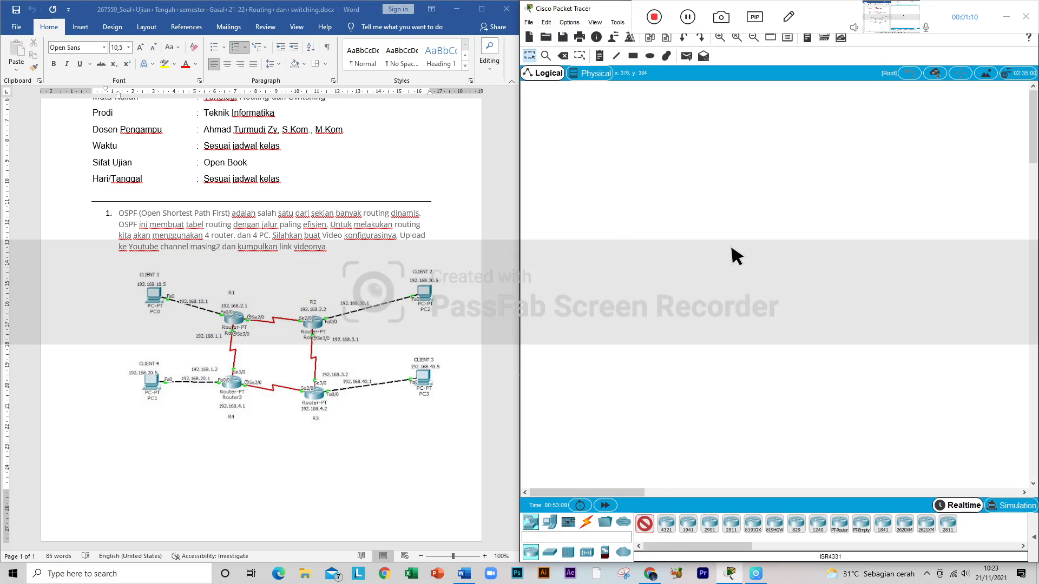
{"action": "left_click", "coordinate": [736, 225]}
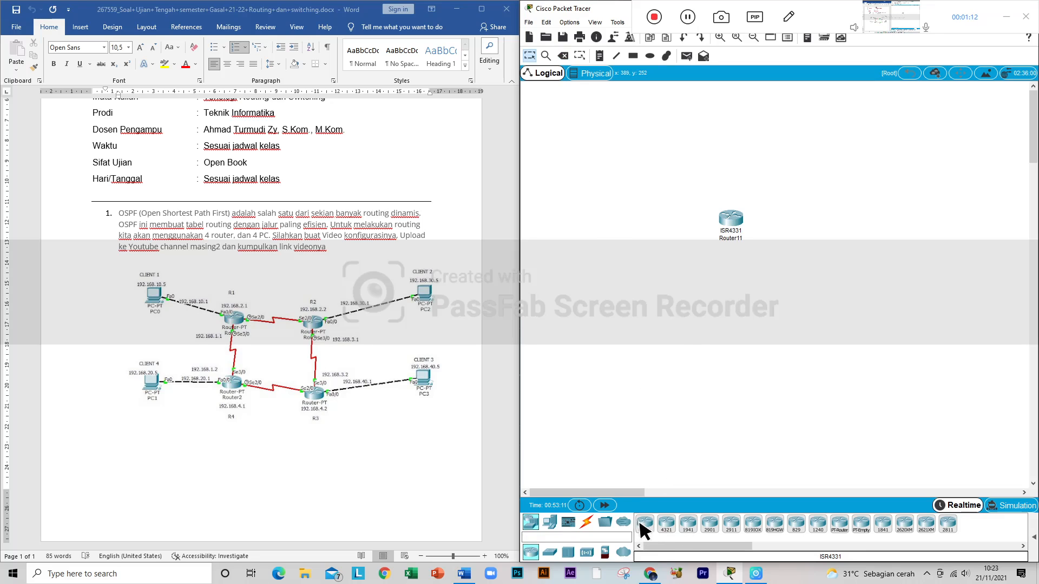
{"action": "left_click", "coordinate": [820, 219]}
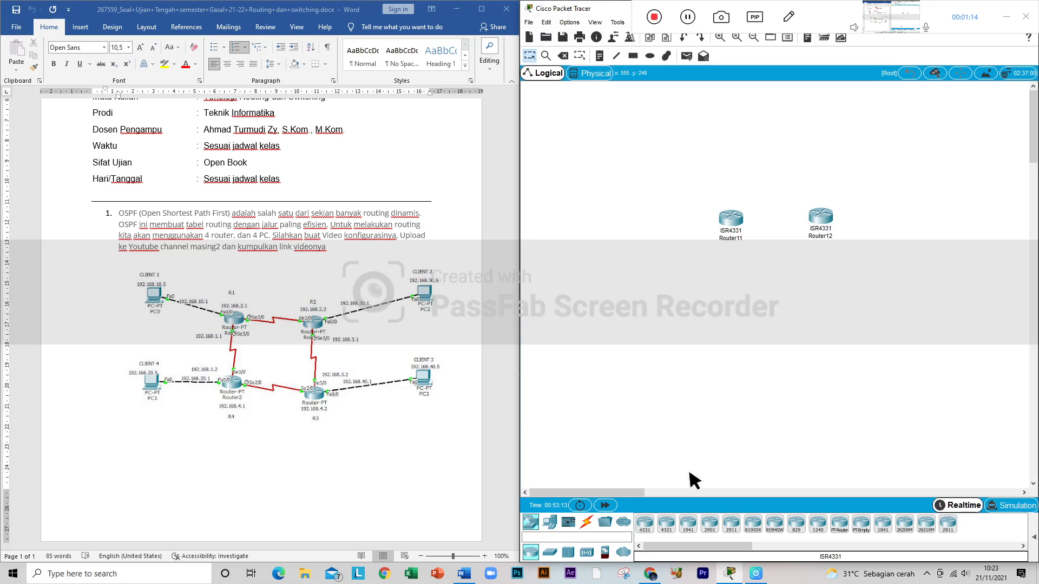
{"action": "left_click", "coordinate": [737, 306]}
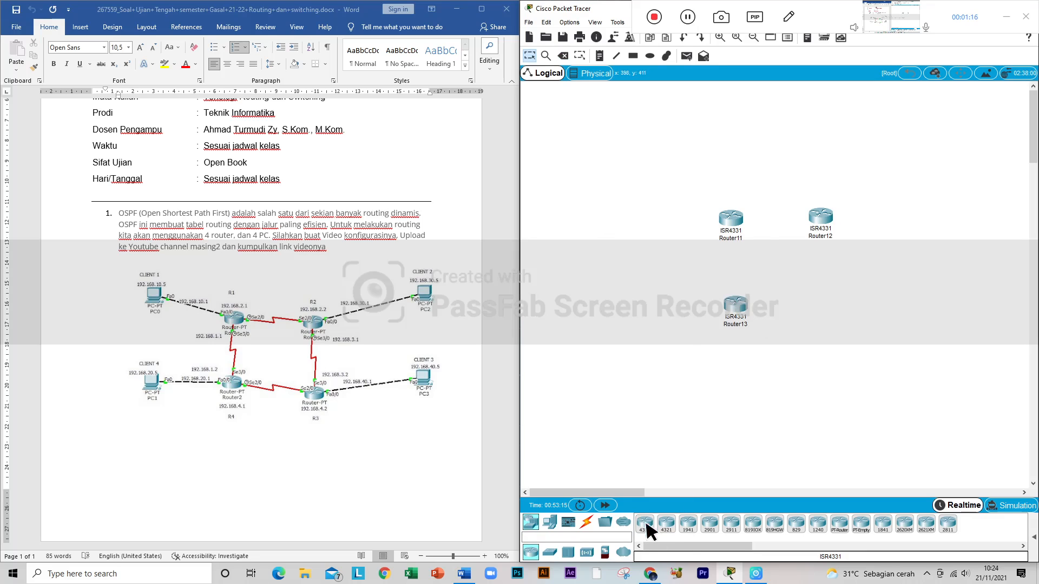
{"action": "left_click", "coordinate": [842, 310]}
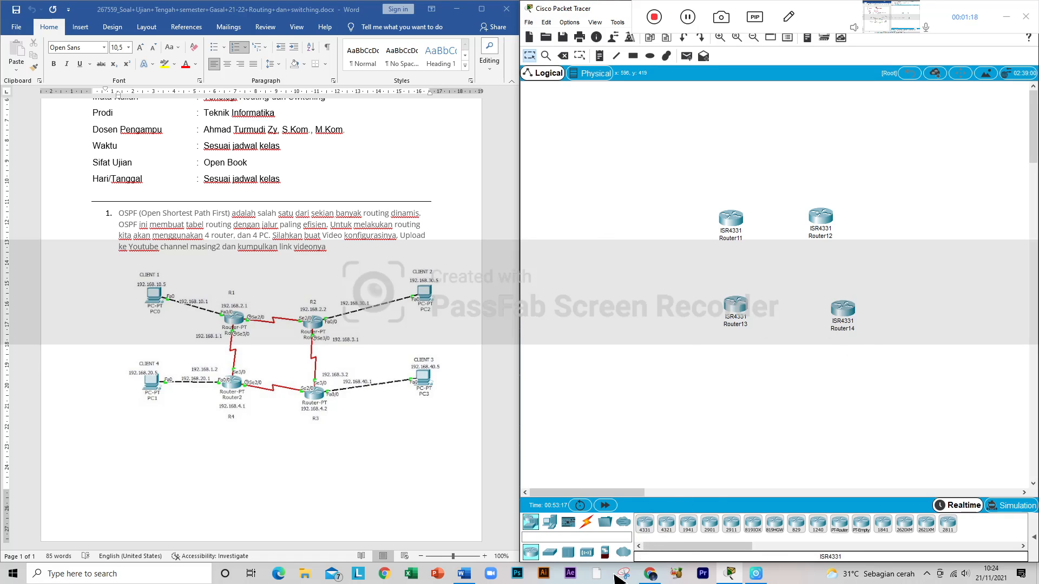
Step: Place four PCs around the routers, one on the outer side of each router
{"action": "left_click", "coordinate": [550, 522]}
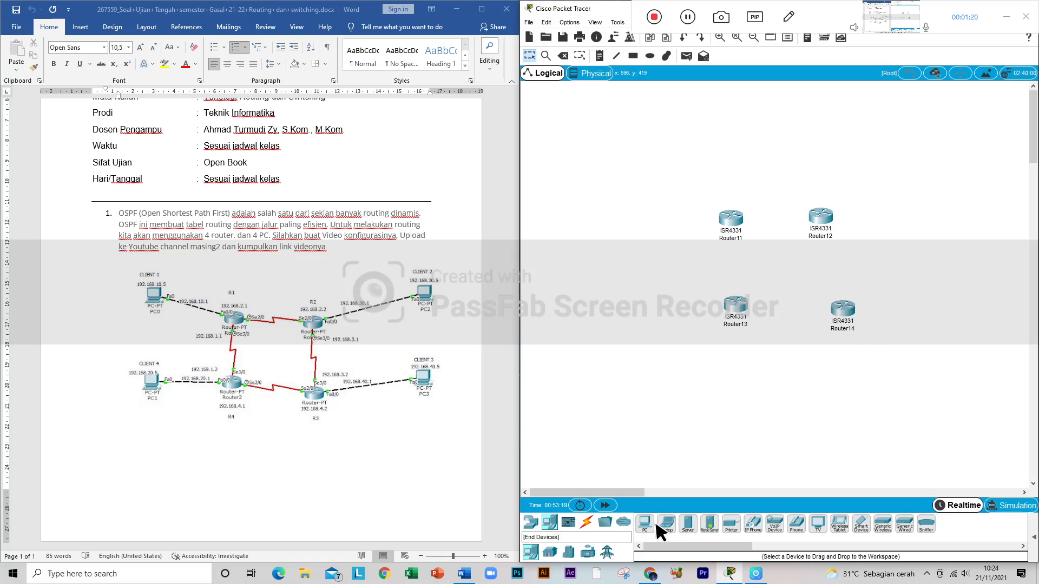
{"action": "left_click", "coordinate": [644, 524]}
{"action": "left_click", "coordinate": [569, 198]}
{"action": "left_click", "coordinate": [645, 524]}
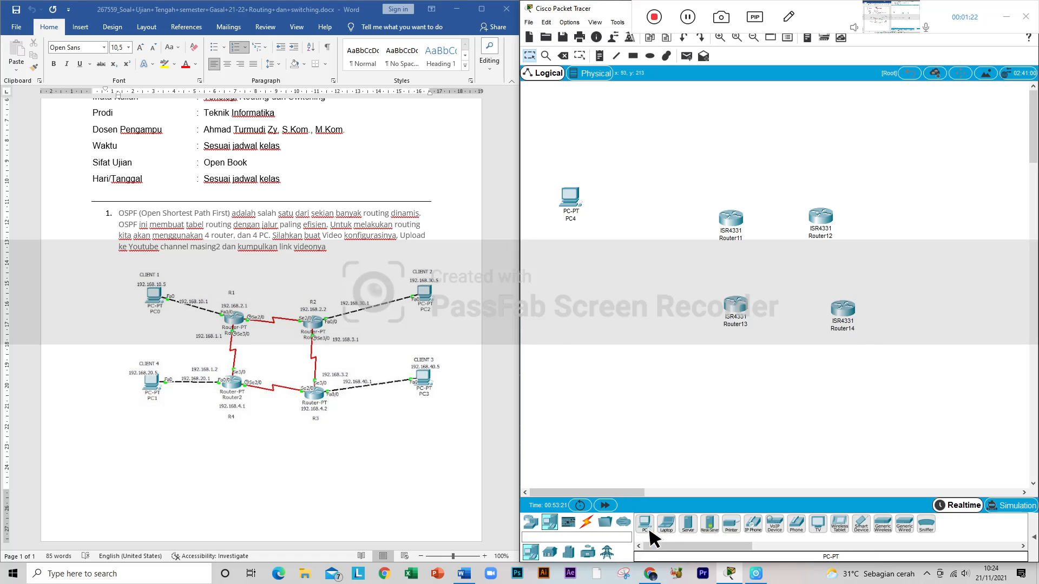
{"action": "left_click", "coordinate": [547, 318]}
{"action": "left_click_drag", "start_coordinate": [544, 317], "coordinate": [579, 323]}
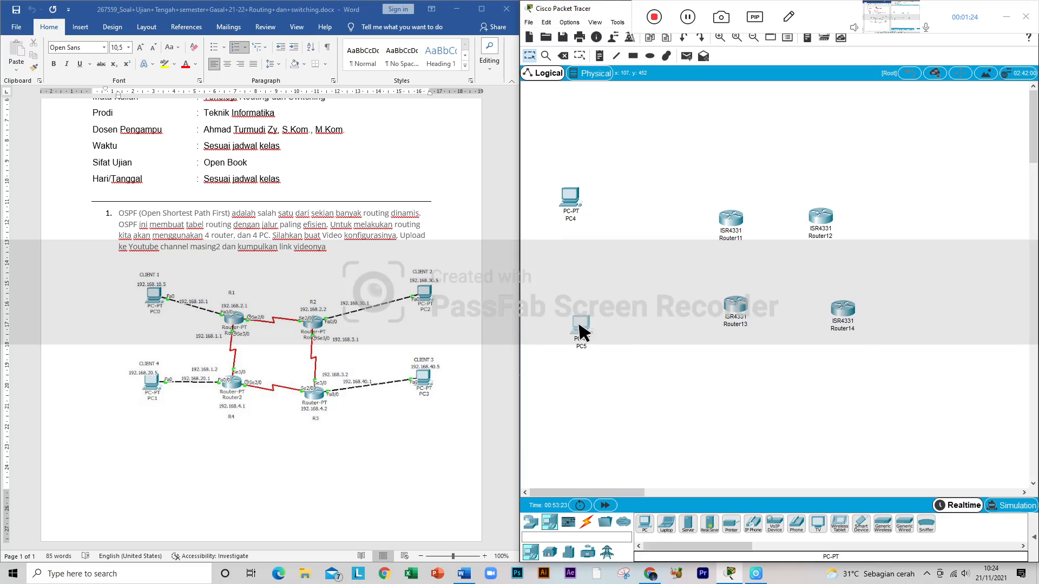
{"action": "left_click", "coordinate": [647, 524]}
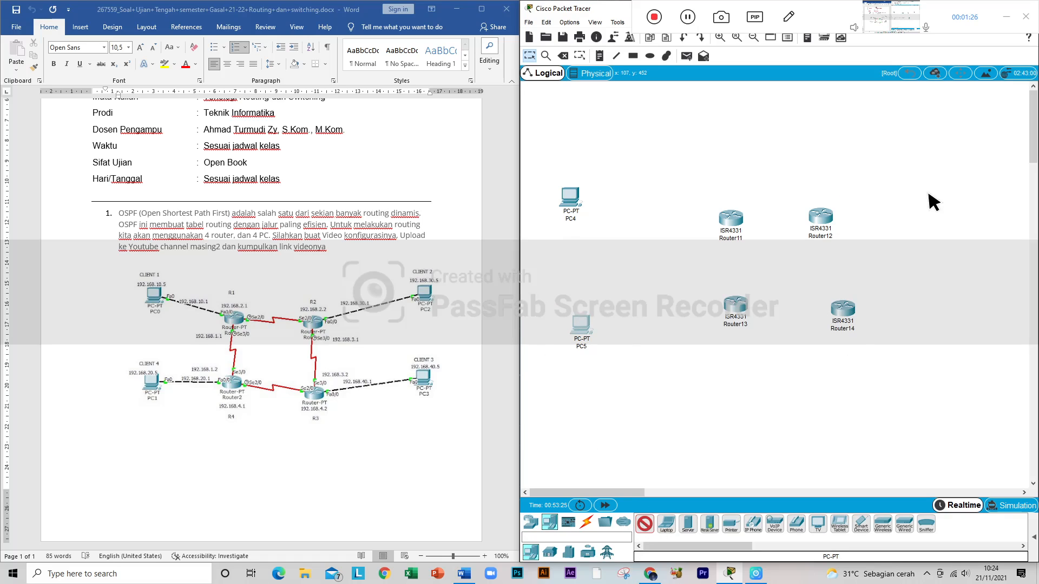
{"action": "left_click", "coordinate": [927, 196]}
{"action": "left_click", "coordinate": [643, 526]}
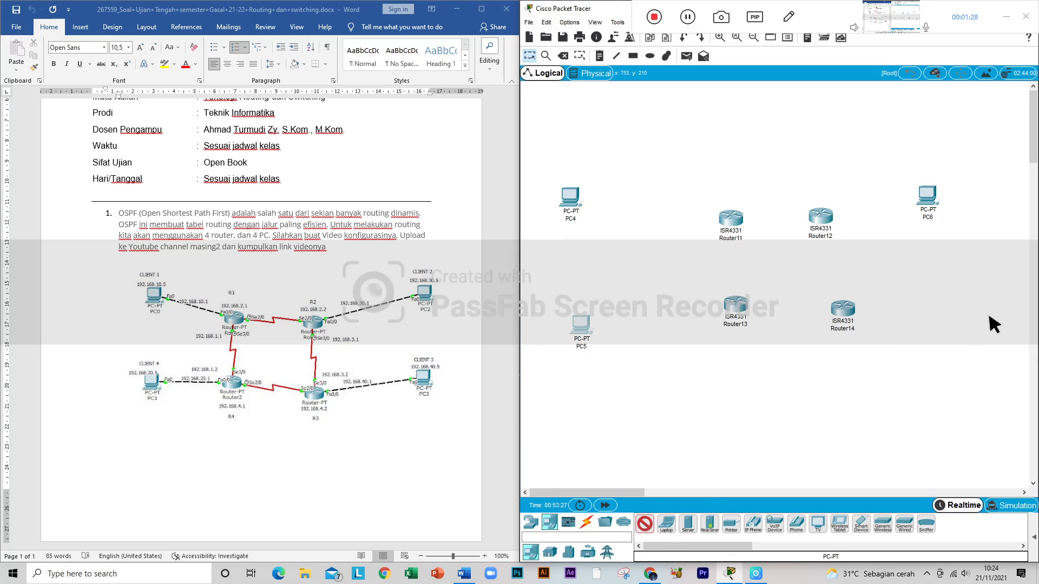
{"action": "left_click", "coordinate": [980, 339]}
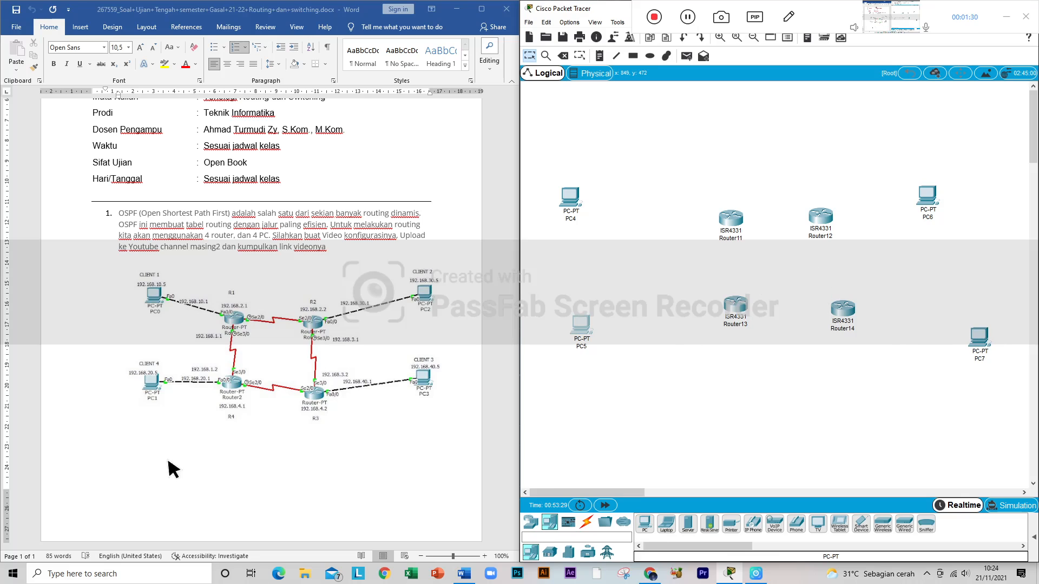
Step: Connect PC4 FastEthernet0 to Router11 GigabitEthernet0/0/0 with a Copper Cross-Over cable
{"action": "left_click", "coordinate": [533, 519]}
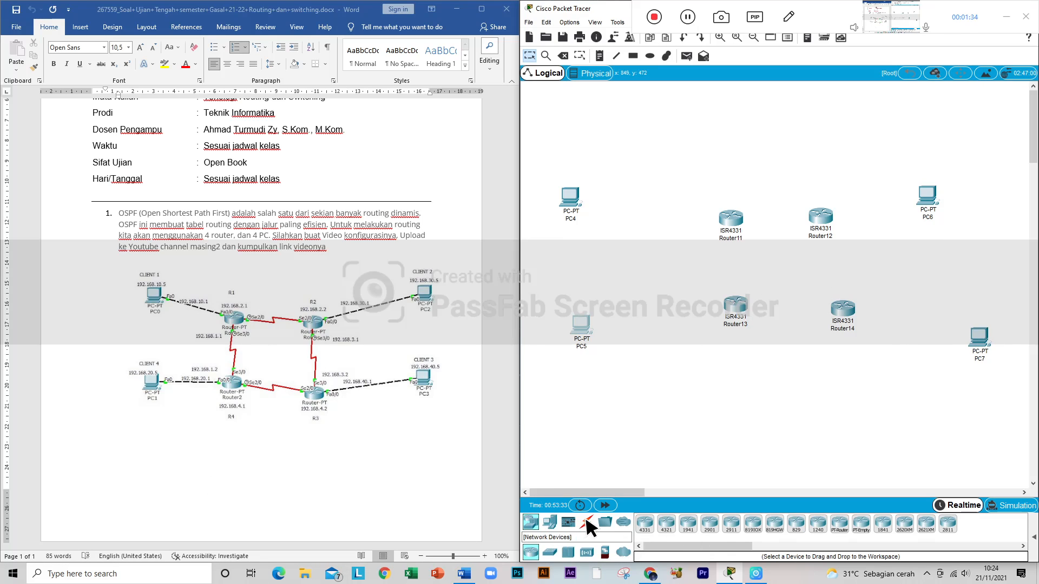
{"action": "left_click", "coordinate": [587, 521]}
{"action": "left_click", "coordinate": [709, 524]}
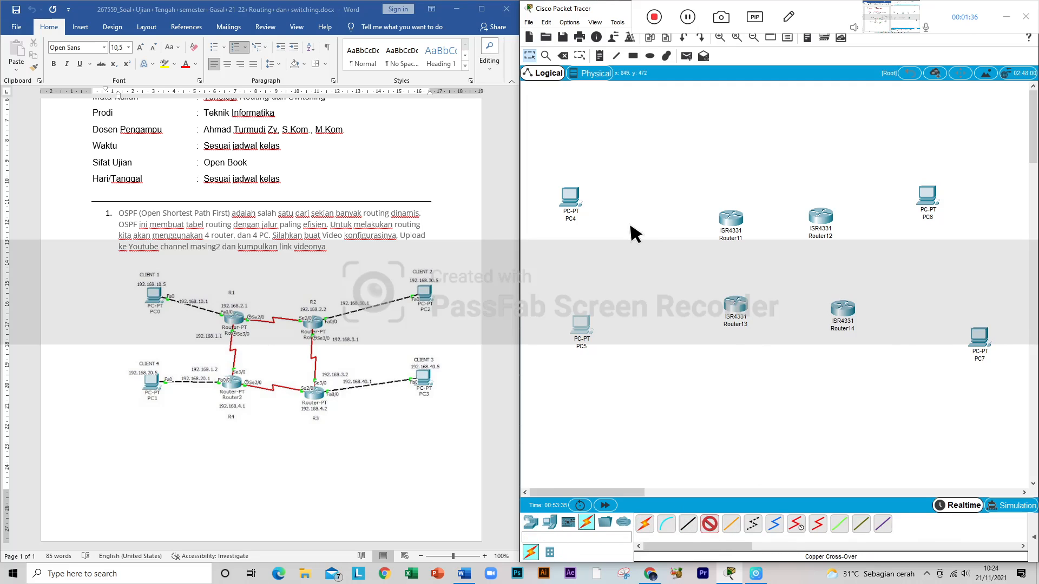
{"action": "left_click", "coordinate": [570, 199]}
{"action": "left_click", "coordinate": [601, 237]}
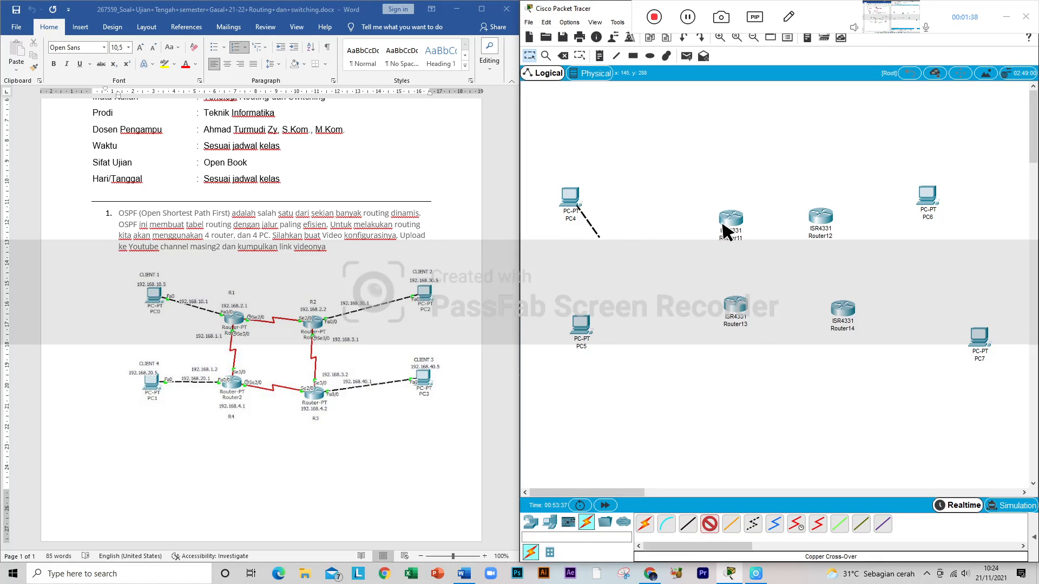
{"action": "left_click", "coordinate": [725, 221]}
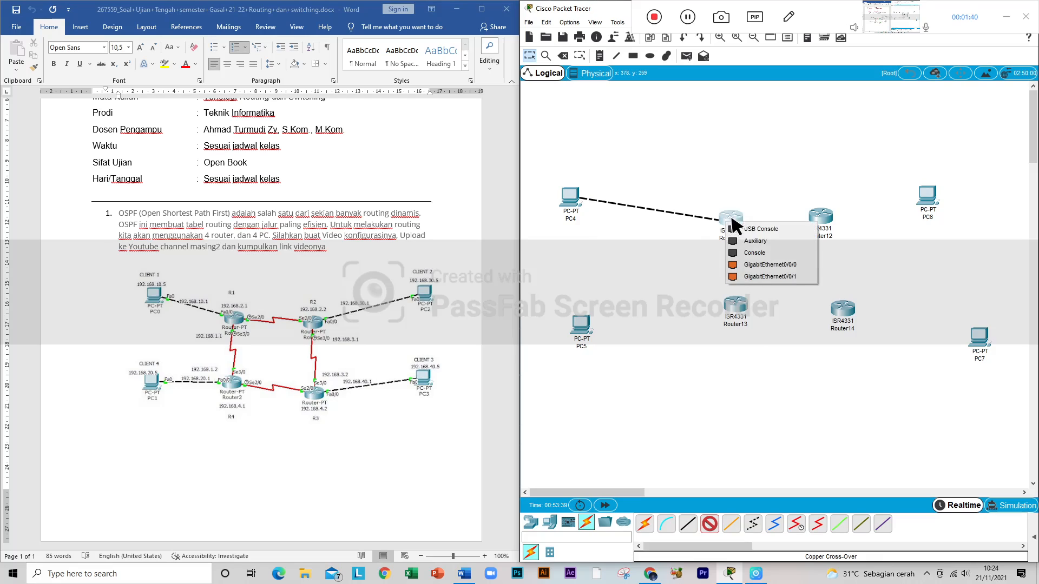
{"action": "left_click", "coordinate": [763, 265]}
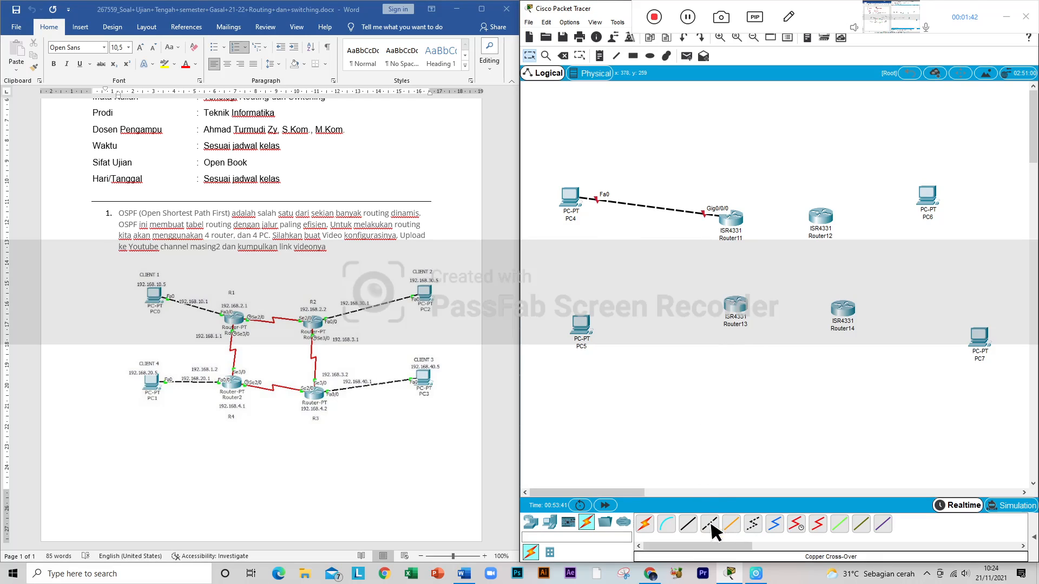
Step: Connect PC5 FastEthernet0 to Router13 GigabitEthernet0/0/0 with a Copper Cross-Over cable
{"action": "left_click", "coordinate": [579, 332]}
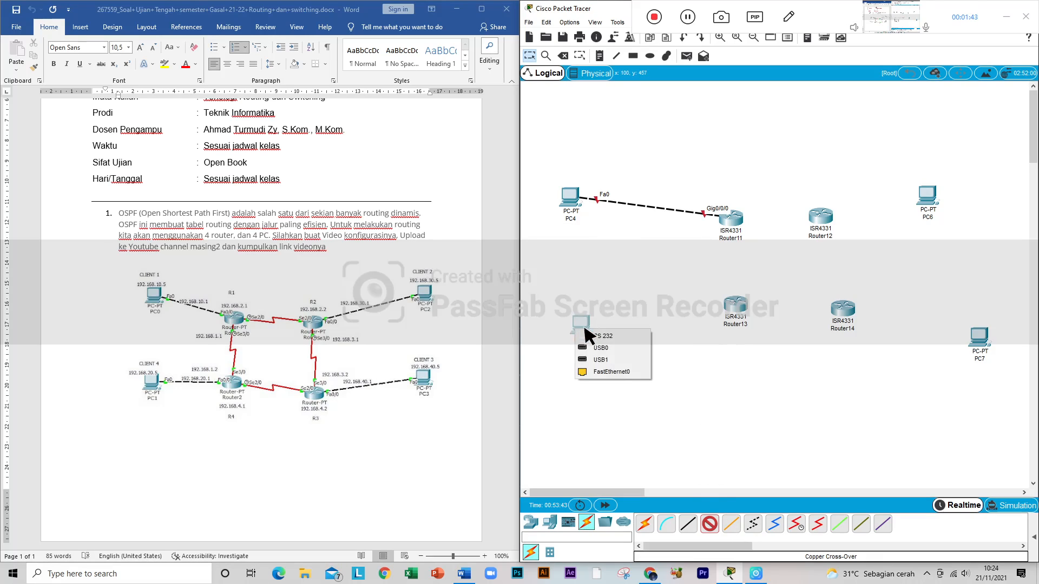
{"action": "left_click", "coordinate": [622, 368]}
{"action": "left_click", "coordinate": [737, 308]}
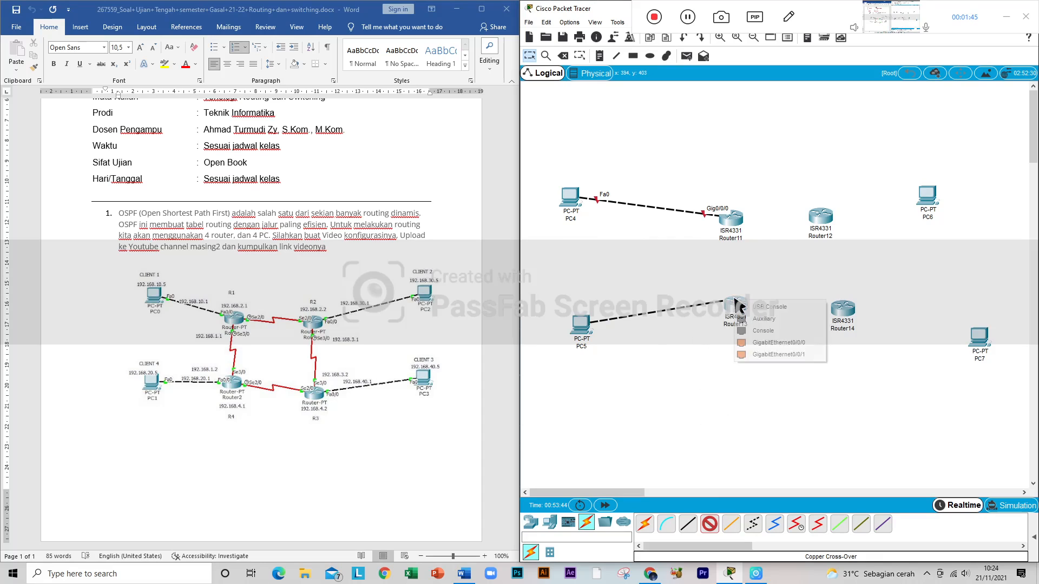
{"action": "left_click", "coordinate": [760, 342]}
Step: Connect Router12 GigabitEthernet0/0/0 to PC6 FastEthernet0 with a Copper Cross-Over cable
{"action": "left_click", "coordinate": [829, 216]}
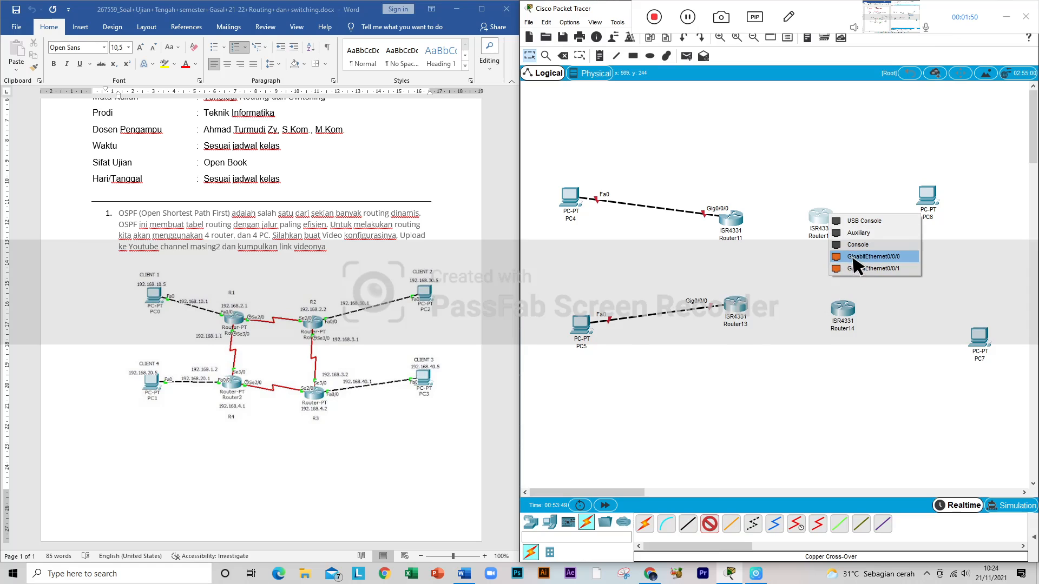
{"action": "left_click", "coordinate": [852, 255]}
{"action": "left_click", "coordinate": [822, 217]}
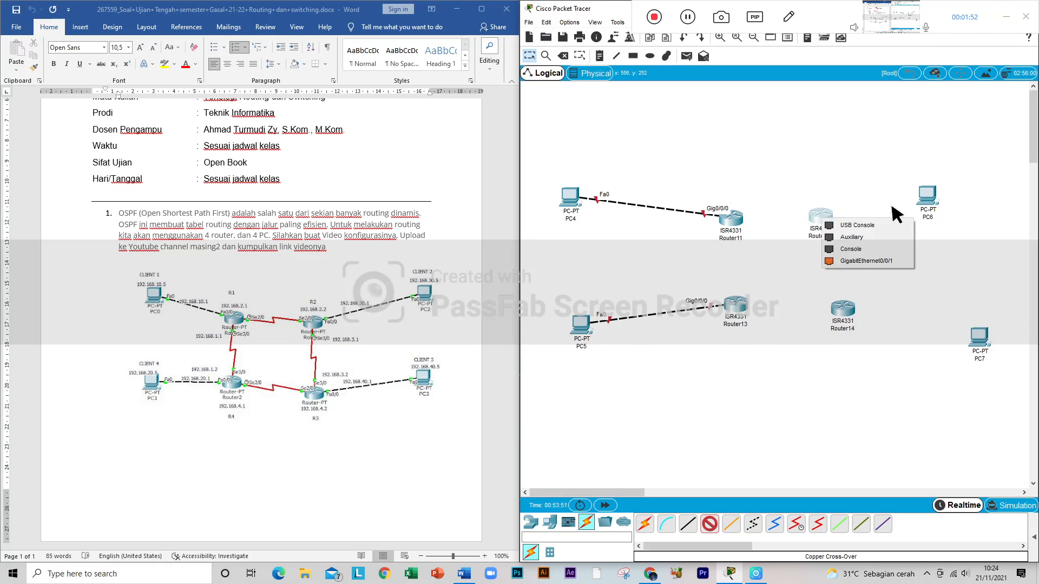
{"action": "left_click", "coordinate": [865, 255]}
{"action": "left_click", "coordinate": [839, 301]}
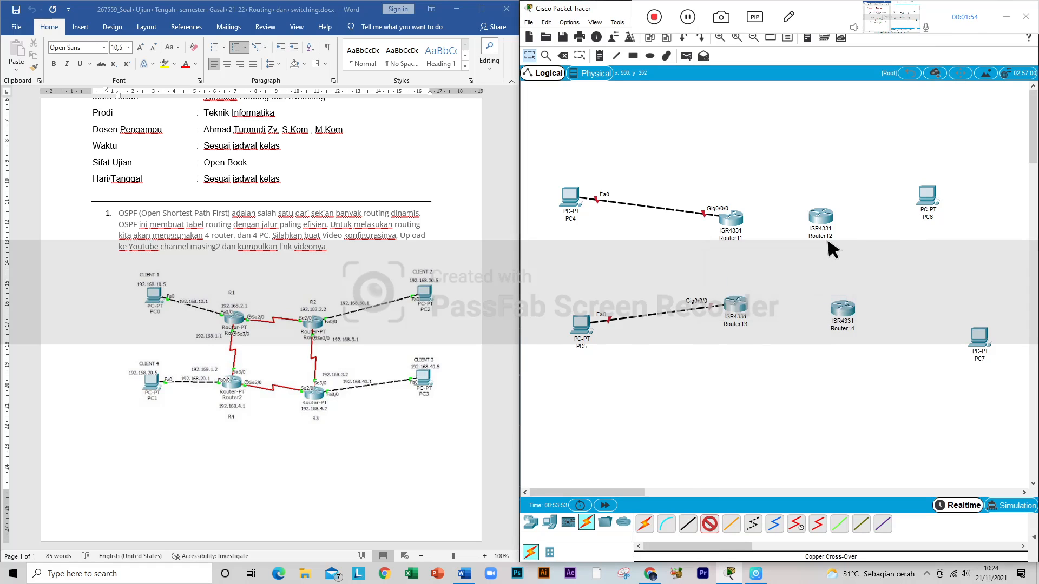
{"action": "left_click", "coordinate": [823, 219]}
{"action": "left_click", "coordinate": [692, 523]}
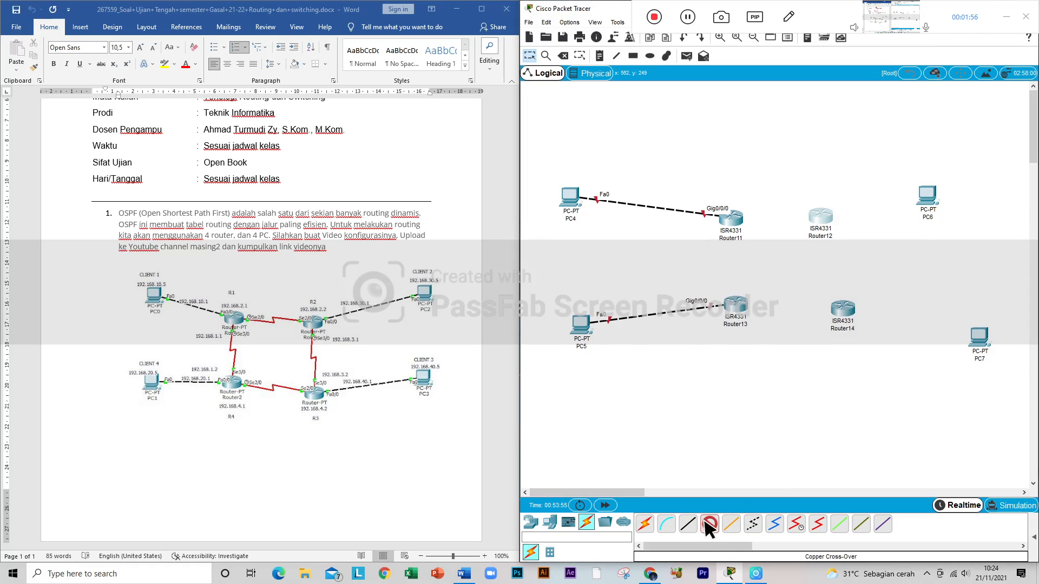
{"action": "left_click", "coordinate": [927, 198]}
{"action": "left_click", "coordinate": [952, 238]}
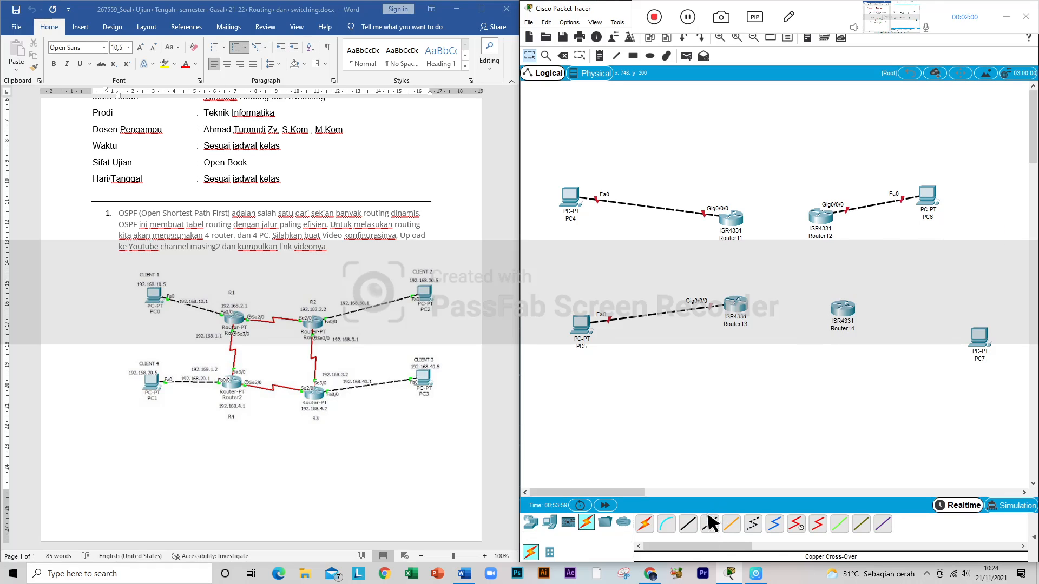
Step: Connect Router14 GigabitEthernet0/0/0 to PC7 FastEthernet0 with a Copper Cross-Over cable
{"action": "left_click", "coordinate": [843, 315]}
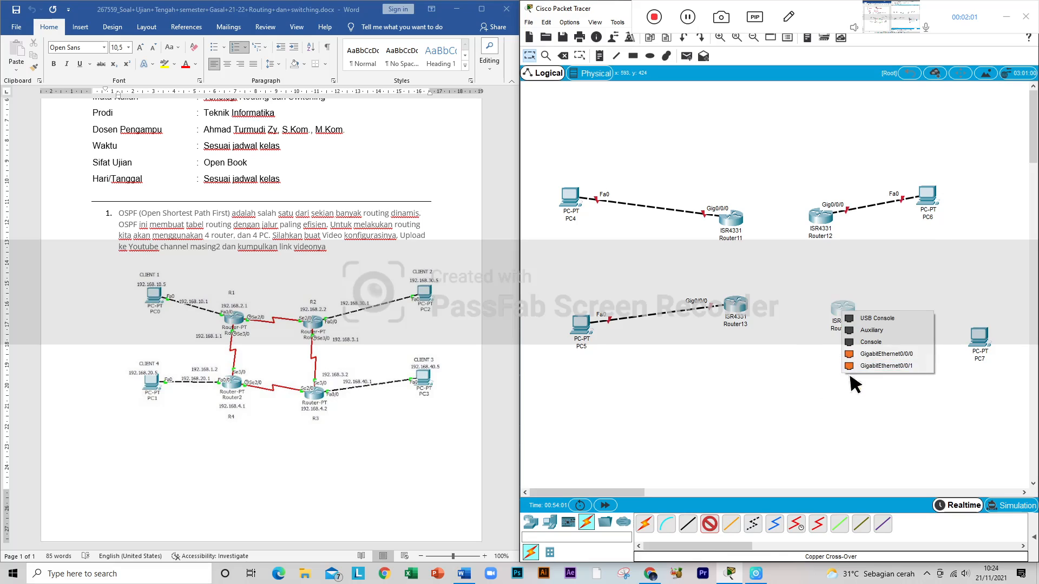
{"action": "left_click", "coordinate": [883, 356]}
{"action": "left_click", "coordinate": [982, 340]}
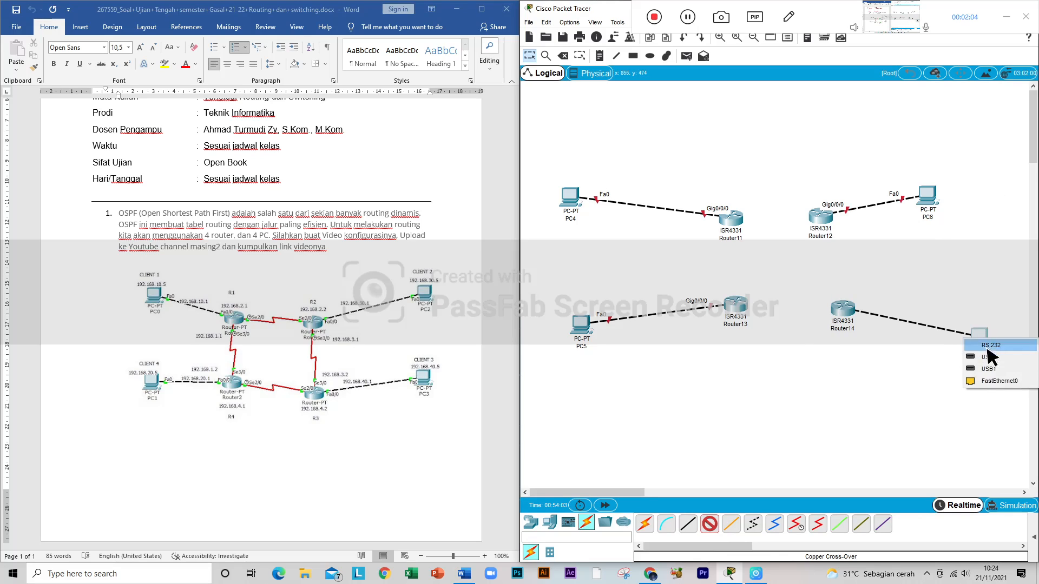
{"action": "left_click", "coordinate": [994, 380]}
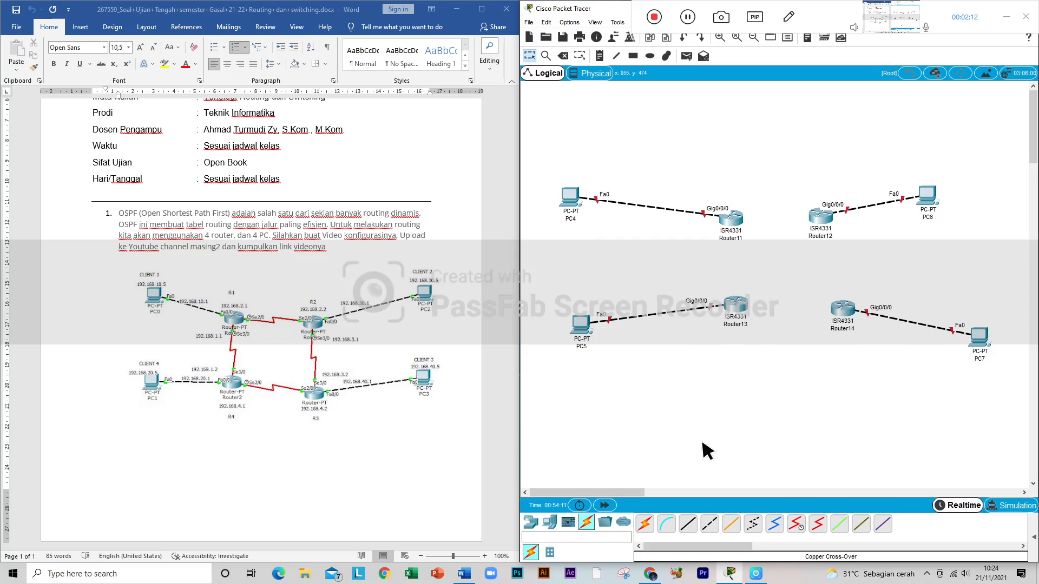
Step: Fit an NIM-2T serial module in Router11's first free slot with the router powered off, and power it back on
{"action": "left_click", "coordinate": [730, 217]}
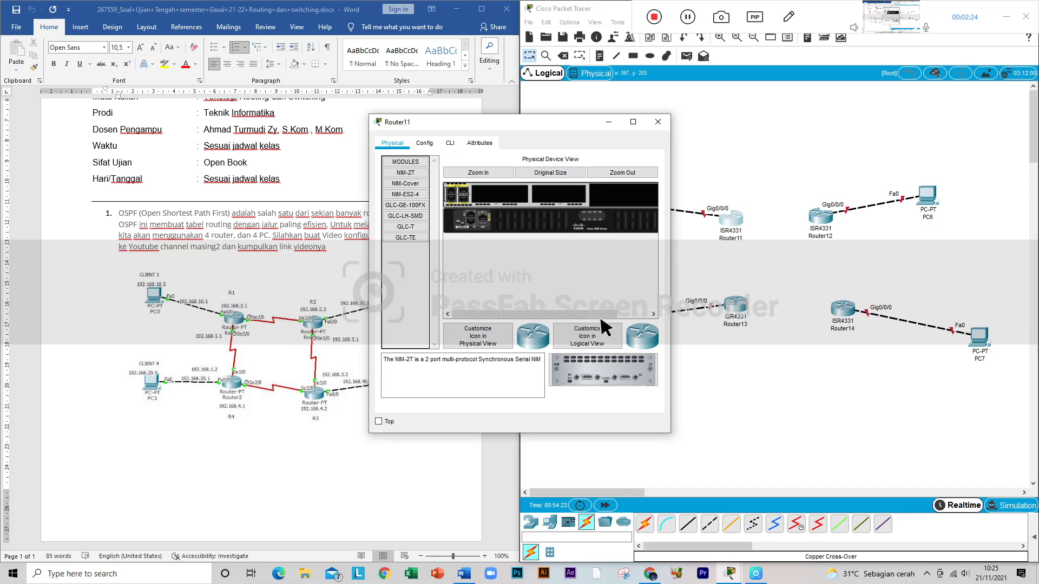
{"action": "left_click_drag", "start_coordinate": [544, 313], "coordinate": [661, 312]}
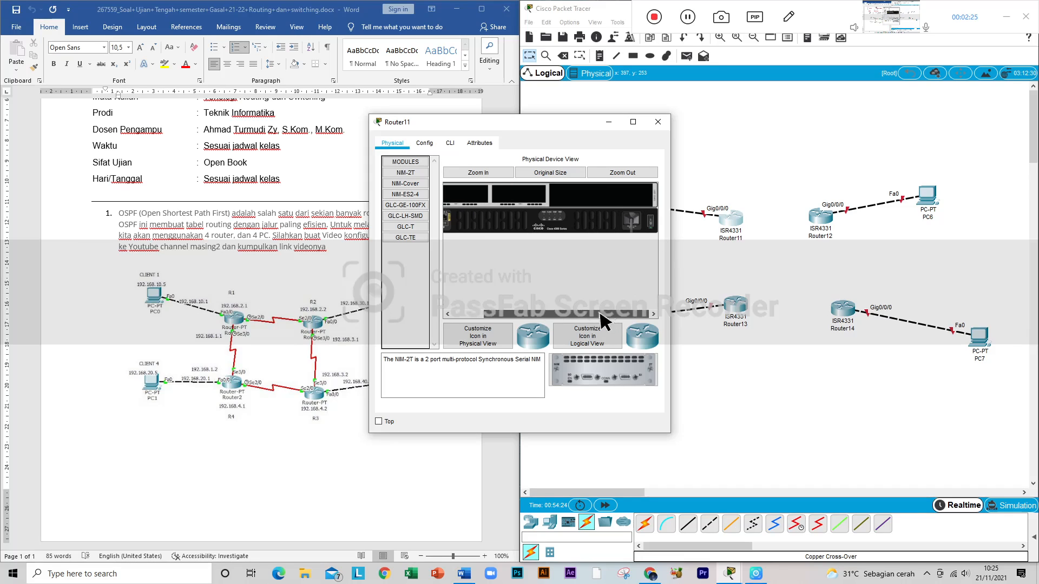
{"action": "left_click_drag", "start_coordinate": [597, 373], "coordinate": [474, 190]}
{"action": "left_click_drag", "start_coordinate": [522, 314], "coordinate": [577, 315]}
{"action": "left_click", "coordinate": [651, 221]}
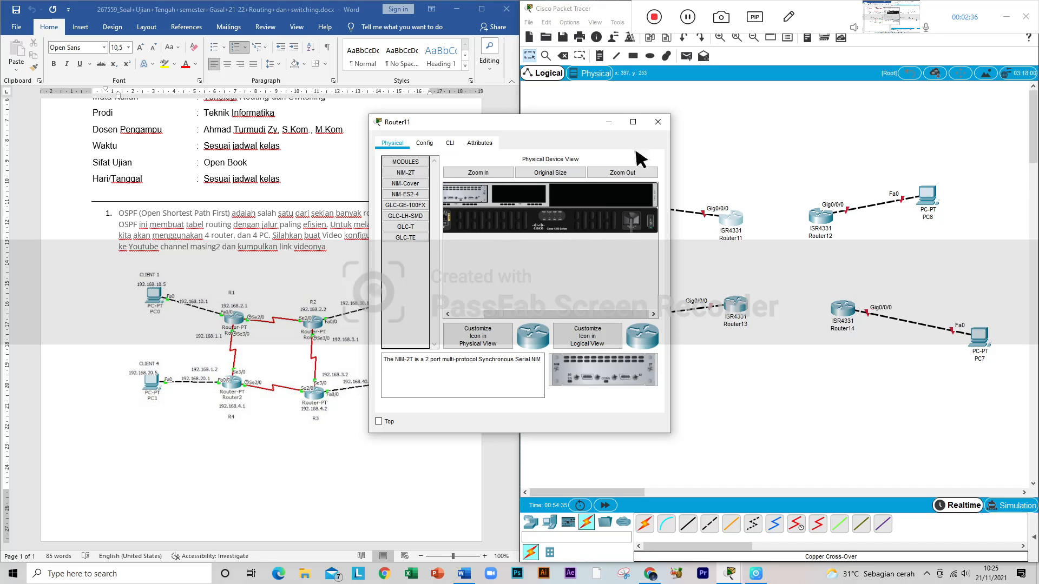
{"action": "left_click", "coordinate": [658, 123]}
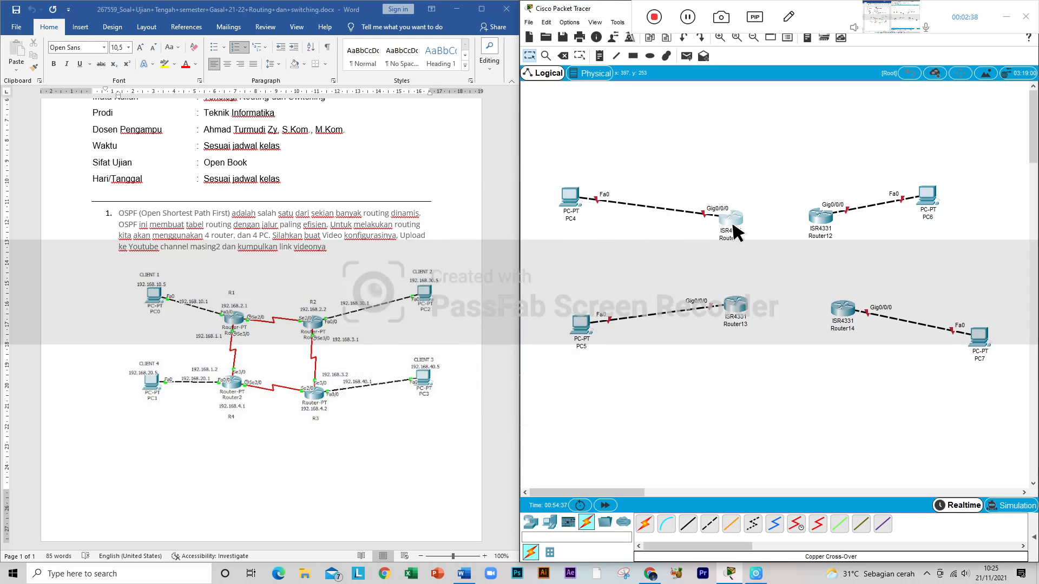
Step: Fit an NIM-2T serial module in Router13's first free slot with the router powered off, and power it back on
{"action": "left_click", "coordinate": [739, 306]}
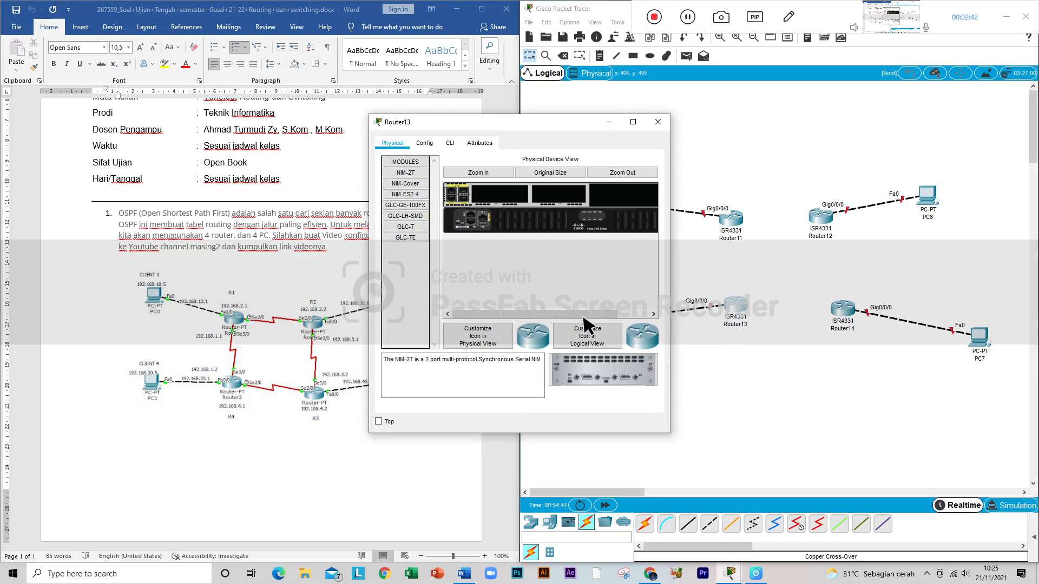
{"action": "left_click_drag", "start_coordinate": [539, 319], "coordinate": [624, 315]}
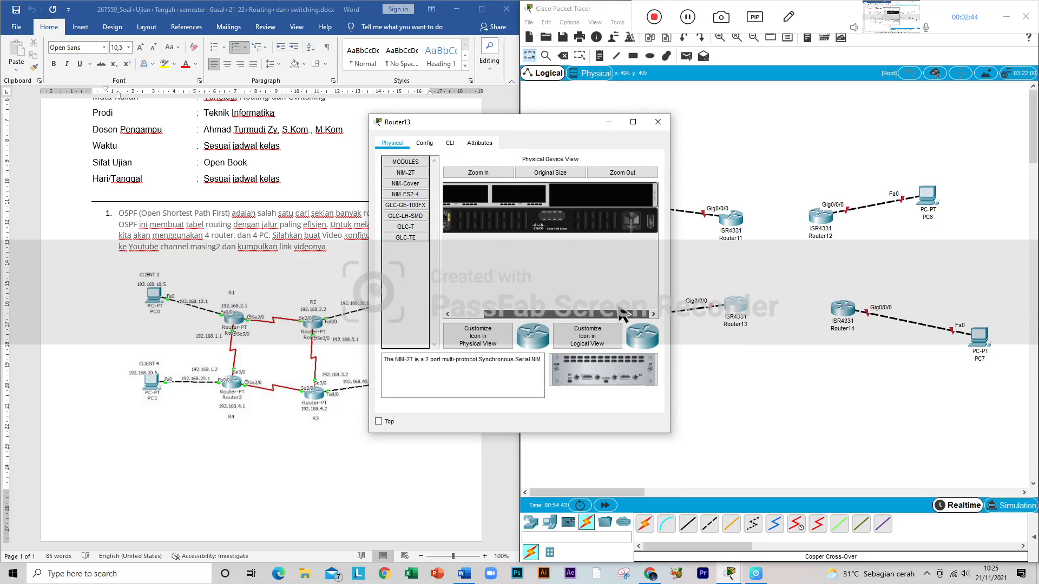
{"action": "left_click_drag", "start_coordinate": [601, 373], "coordinate": [466, 198]}
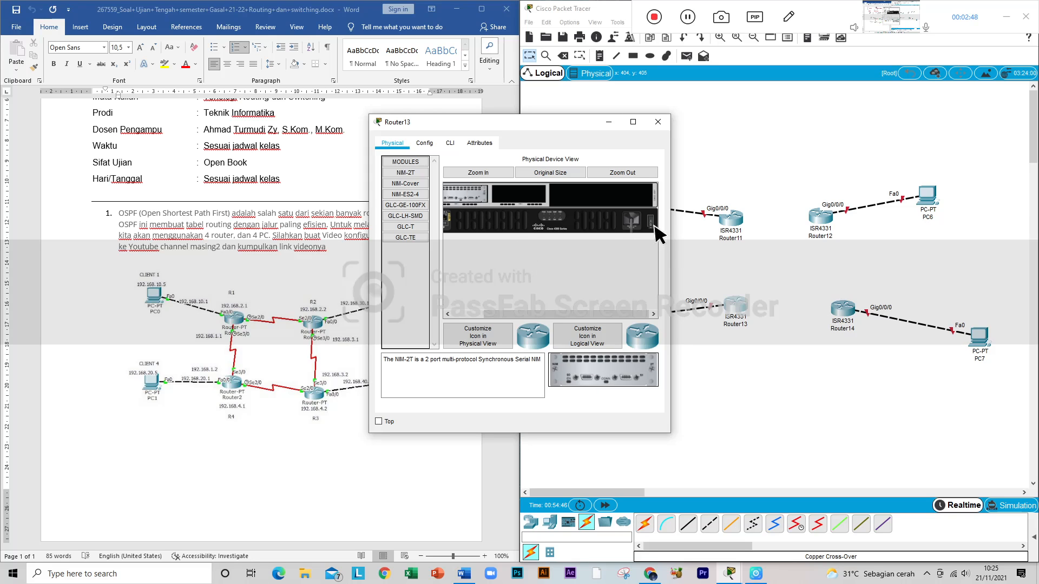
{"action": "left_click", "coordinate": [649, 218]}
{"action": "left_click", "coordinate": [658, 122]}
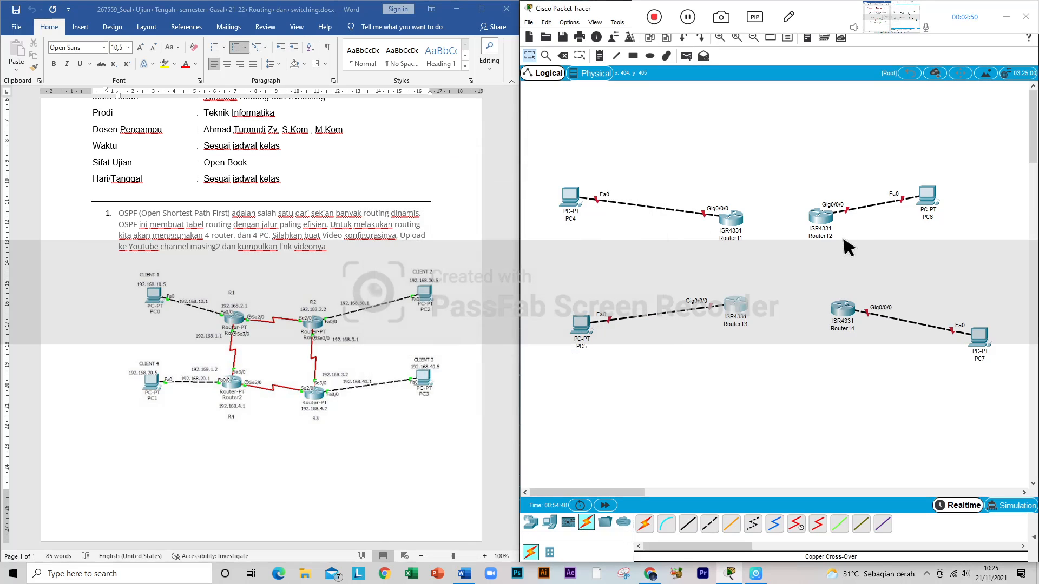
Step: Fit an NIM-2T serial module in Router12's first free slot with the router powered off, and power it back on
{"action": "left_click", "coordinate": [822, 217]}
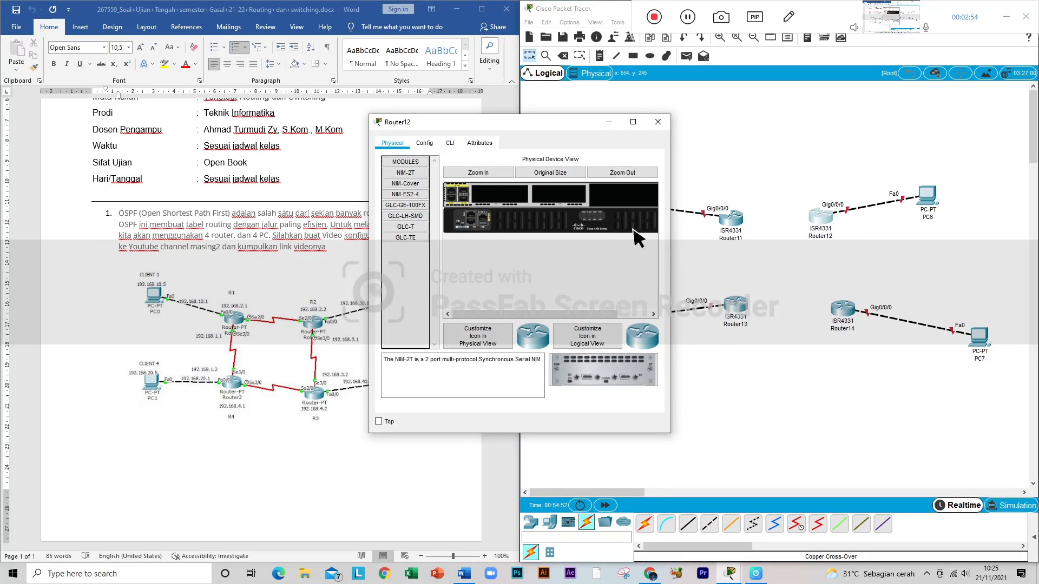
{"action": "left_click_drag", "start_coordinate": [543, 313], "coordinate": [647, 247]}
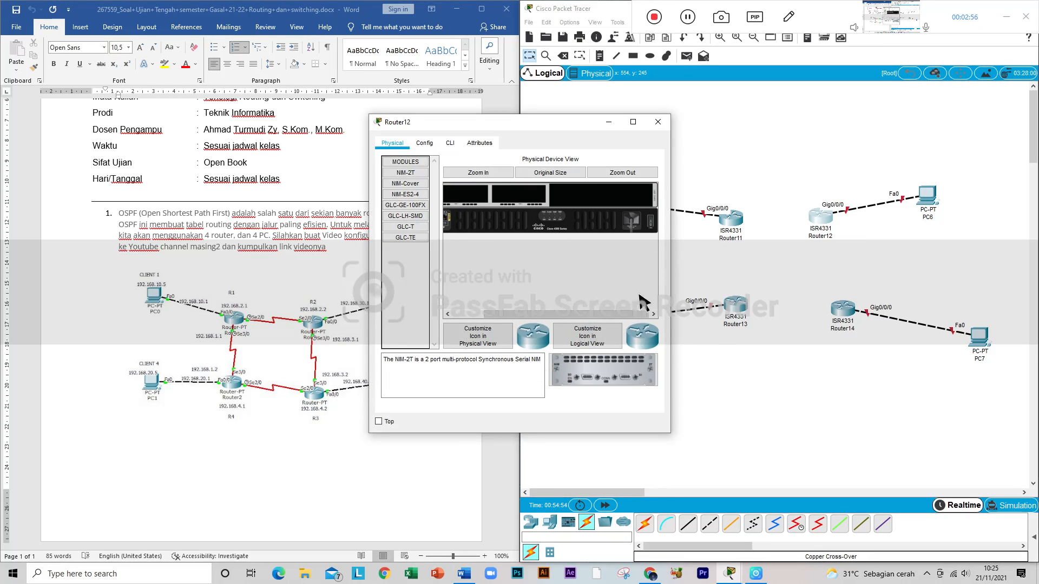
{"action": "left_click_drag", "start_coordinate": [599, 371], "coordinate": [477, 191]}
{"action": "left_click", "coordinate": [650, 219]}
{"action": "left_click", "coordinate": [658, 121]}
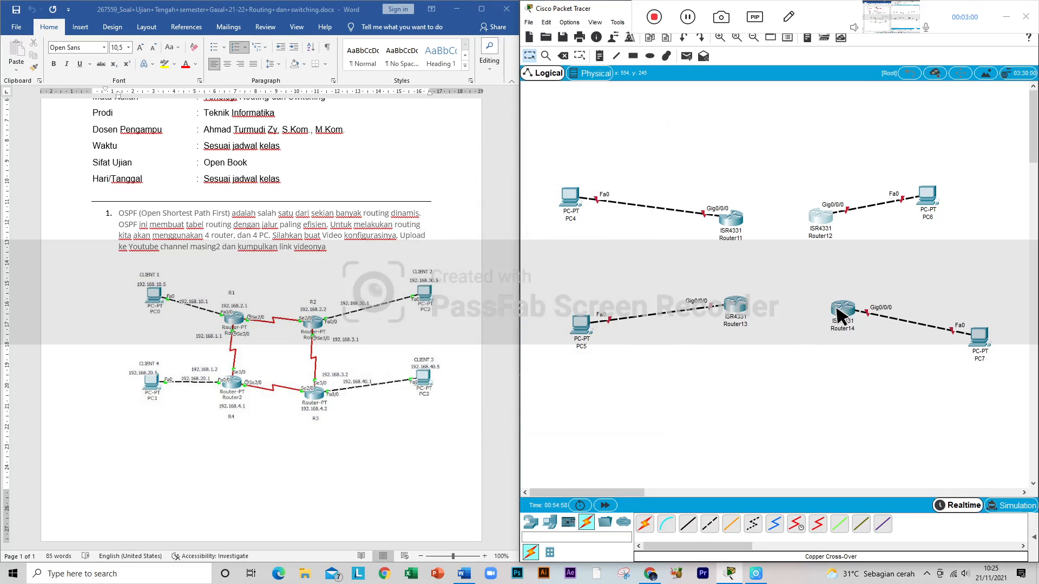
Step: Fit an NIM-2T serial module in Router14's first free slot with the router powered off, and power it back on
{"action": "left_click", "coordinate": [842, 308]}
{"action": "left_click_drag", "start_coordinate": [583, 355], "coordinate": [532, 238]}
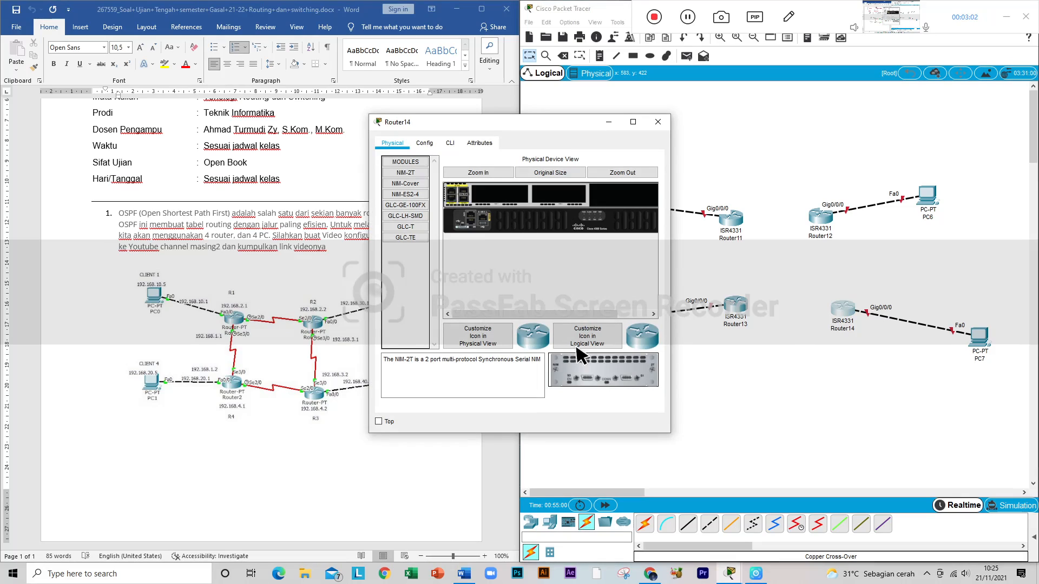
{"action": "left_click_drag", "start_coordinate": [586, 373], "coordinate": [507, 200]}
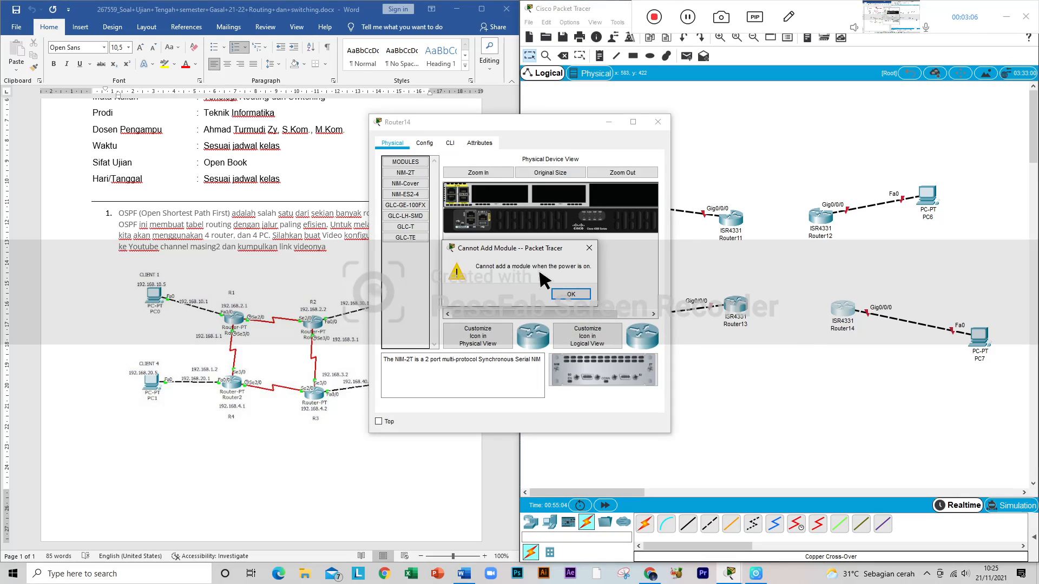
{"action": "left_click", "coordinate": [571, 295]}
{"action": "scroll", "coordinate": [560, 311], "scroll_direction": "right", "scroll_amount": 5}
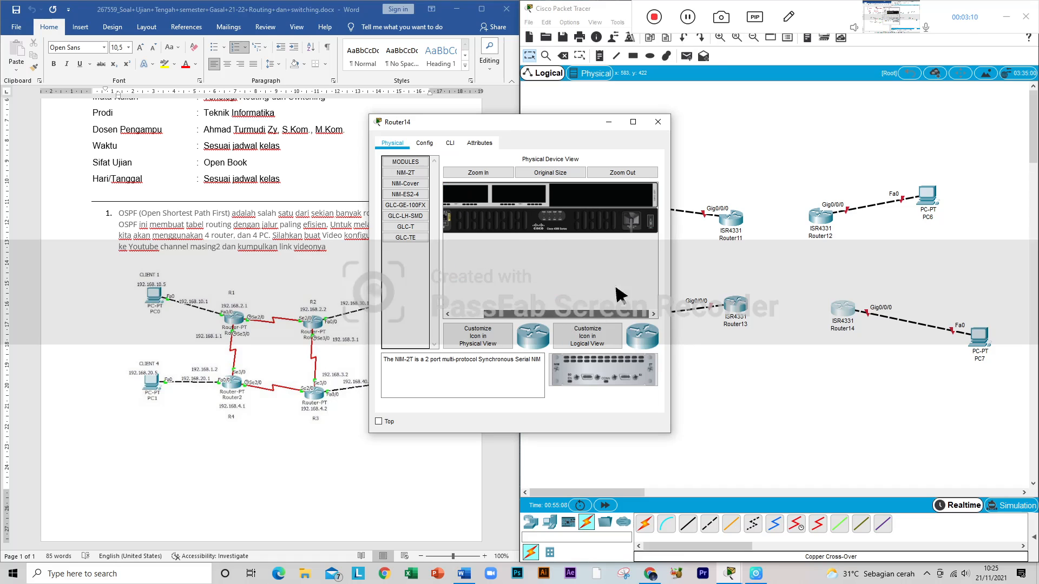
{"action": "left_click", "coordinate": [651, 224]}
{"action": "left_click_drag", "start_coordinate": [619, 376], "coordinate": [476, 198]}
{"action": "left_click", "coordinate": [651, 218]}
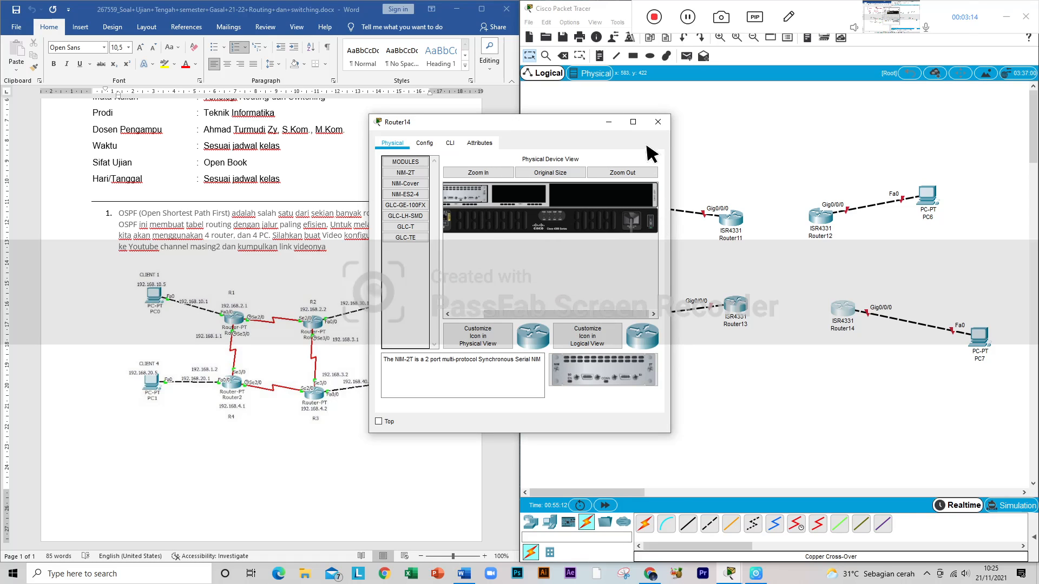
{"action": "left_click", "coordinate": [658, 122]}
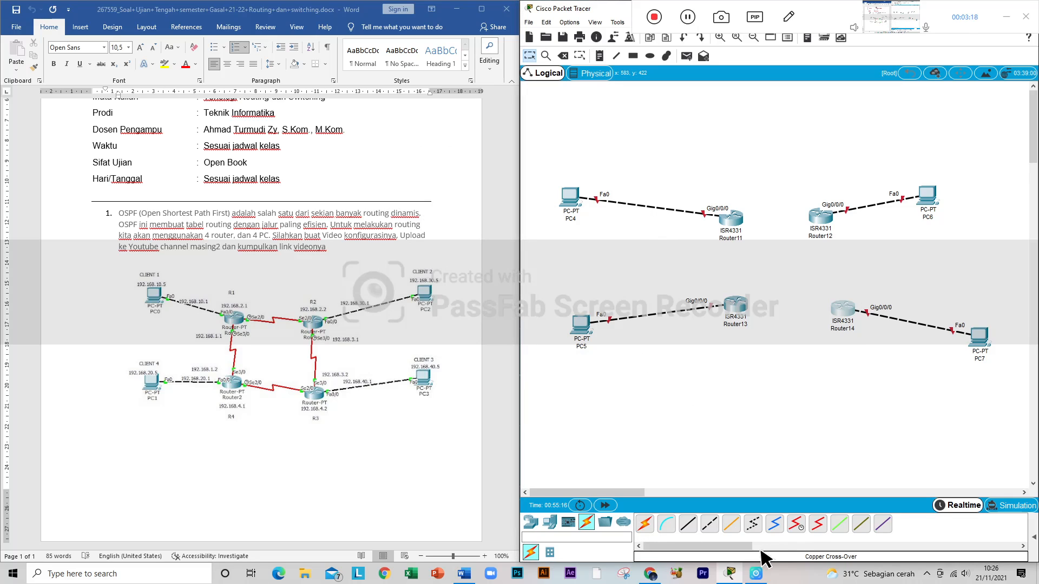
Step: Connect Router11 Serial0/1/0 to Router13 Serial0/1/0 with a Serial DCE cable
{"action": "left_click", "coordinate": [796, 523]}
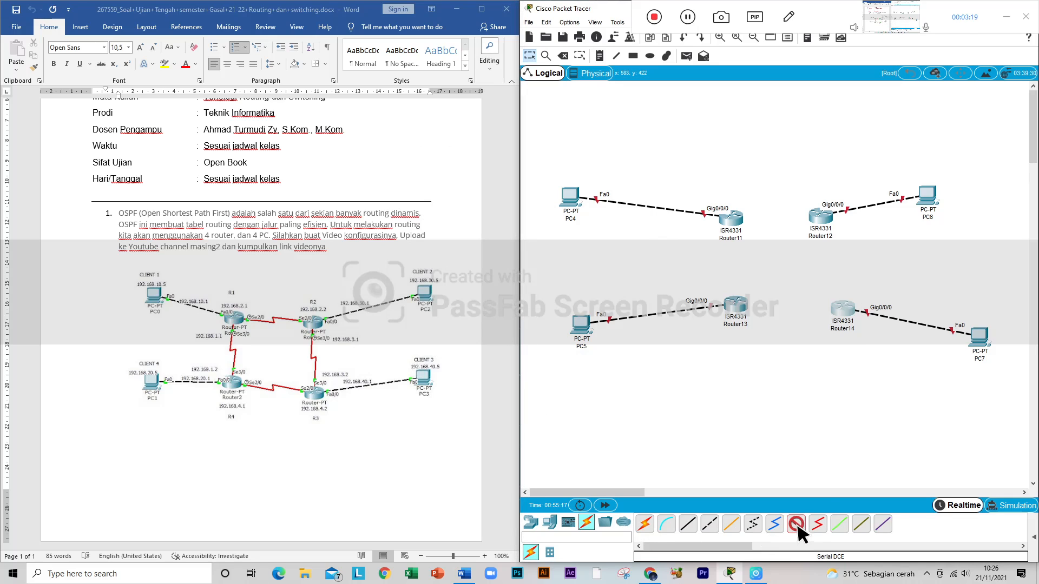
{"action": "left_click", "coordinate": [734, 221]}
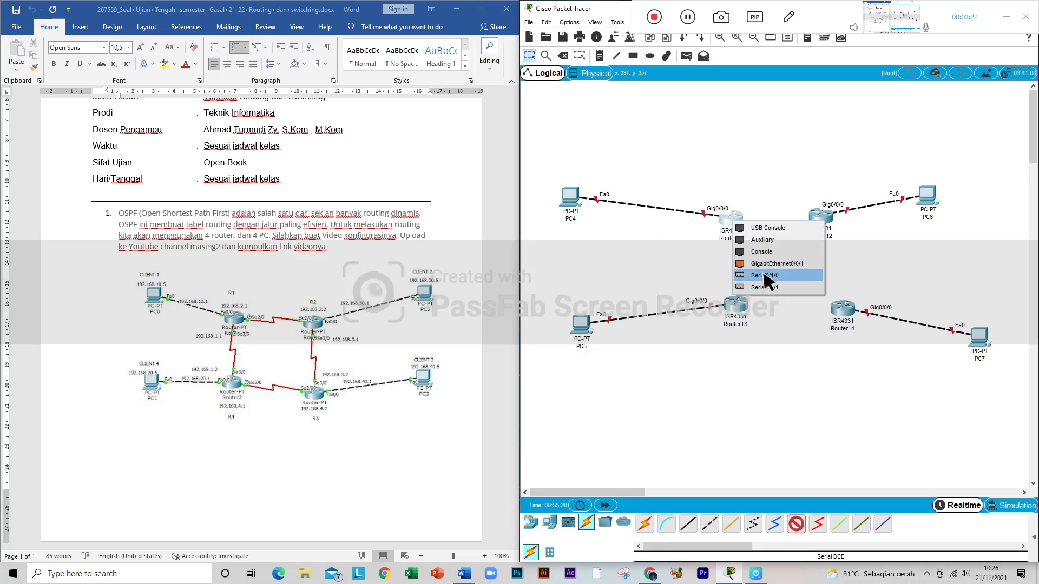
{"action": "left_click", "coordinate": [765, 275]}
{"action": "left_click", "coordinate": [737, 306]}
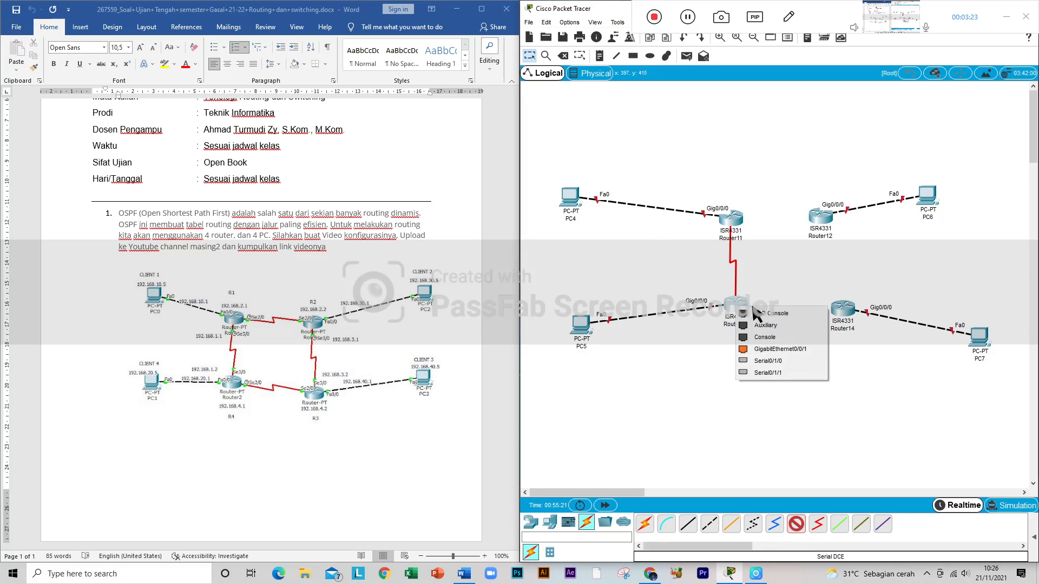
{"action": "left_click", "coordinate": [774, 361]}
Step: Connect Router13 Serial0/1/1 to Router14 Serial0/1/1 with a Serial DCE cable
{"action": "left_click", "coordinate": [798, 525]}
{"action": "left_click", "coordinate": [738, 307]}
{"action": "left_click", "coordinate": [772, 361]}
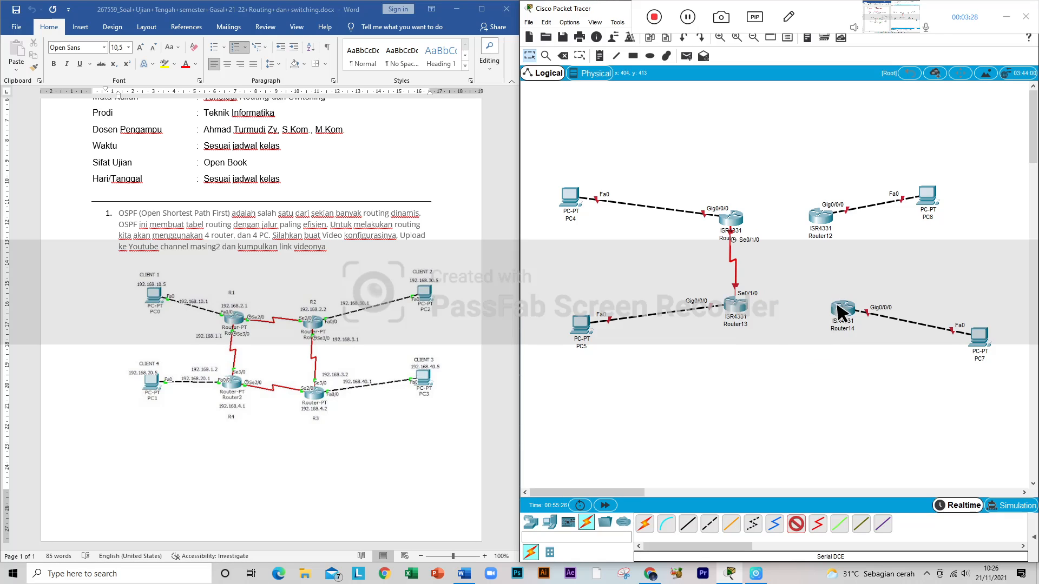
{"action": "left_click", "coordinate": [839, 308]}
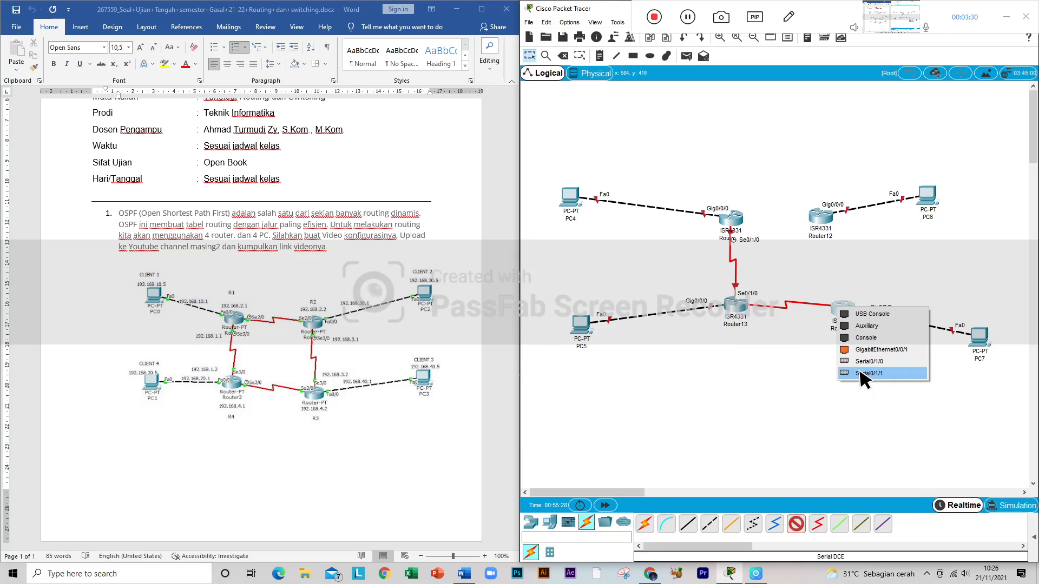
{"action": "left_click", "coordinate": [864, 373]}
Step: Connect Router14 Serial0/1/0 to Router12 Serial0/1/0 with a Serial DCE cable
{"action": "left_click", "coordinate": [799, 524]}
{"action": "left_click", "coordinate": [841, 310]}
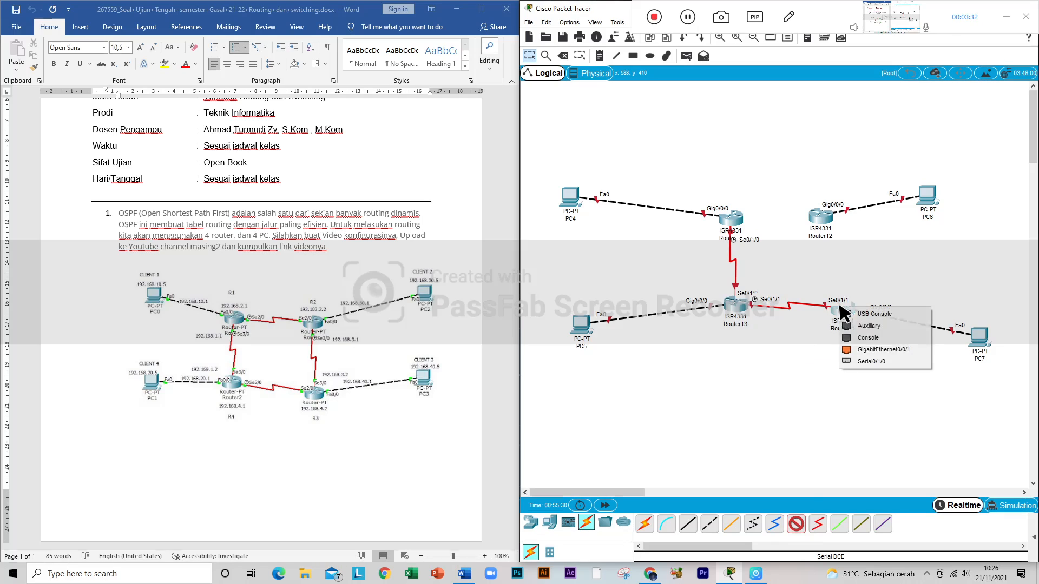
{"action": "left_click", "coordinate": [821, 216]}
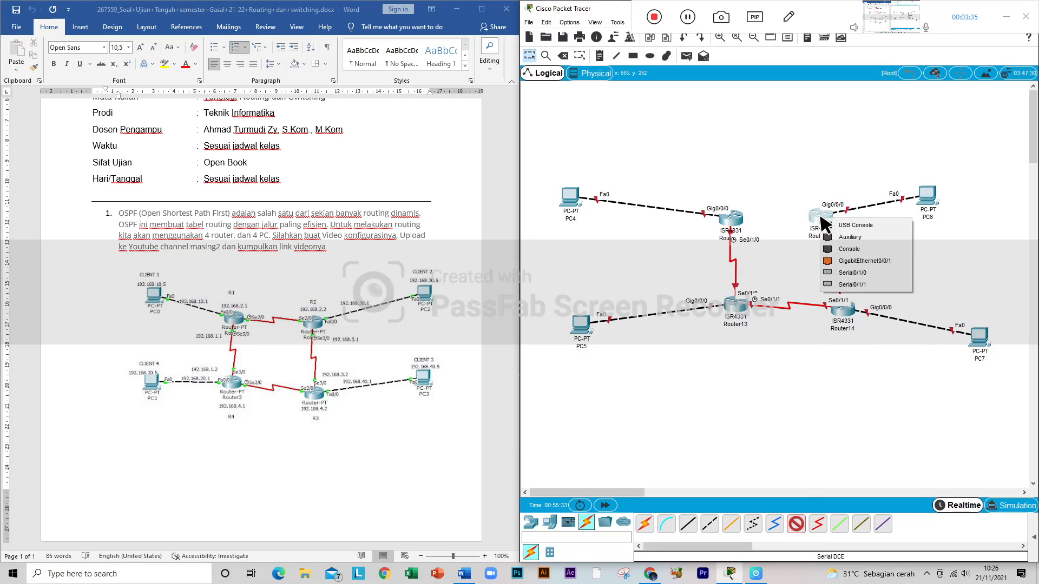
{"action": "left_click", "coordinate": [852, 274]}
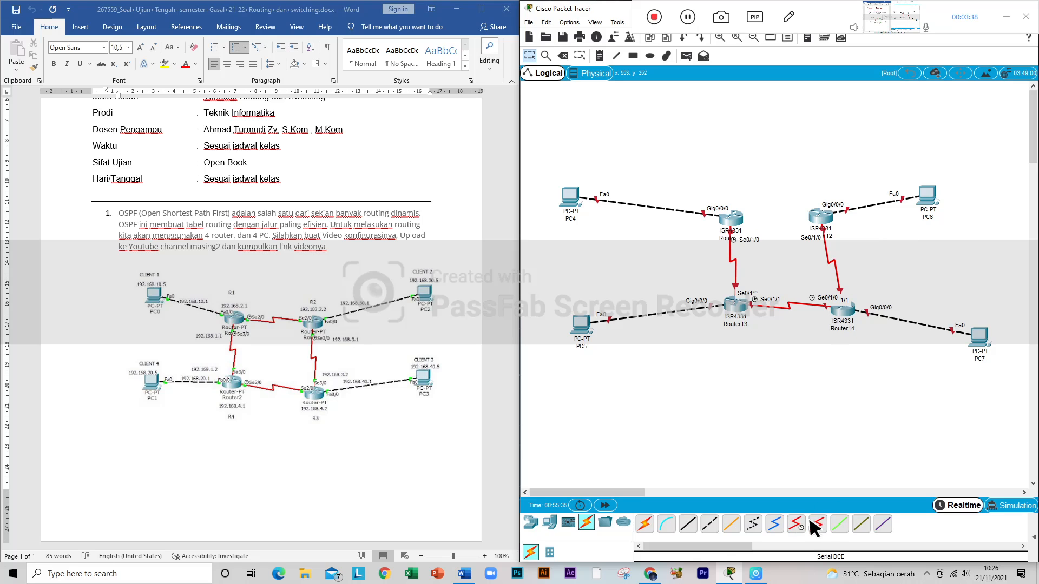
Step: Connect Router12 Serial0/1/1 to Router11 Serial0/1/1 with a Serial DCE cable
{"action": "left_click", "coordinate": [822, 217]}
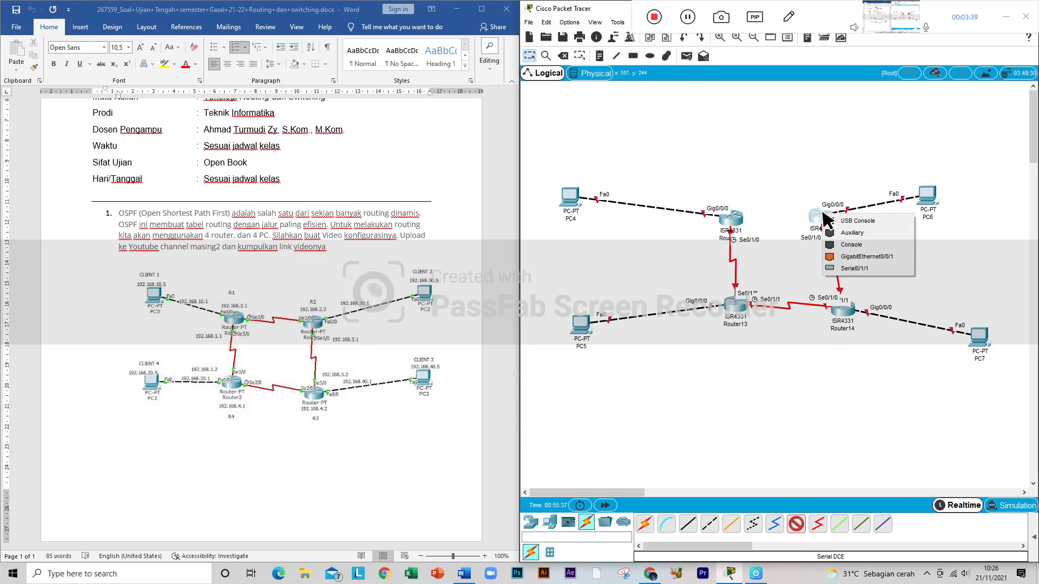
{"action": "left_click", "coordinate": [848, 266]}
{"action": "left_click", "coordinate": [731, 217]}
{"action": "left_click", "coordinate": [762, 272]}
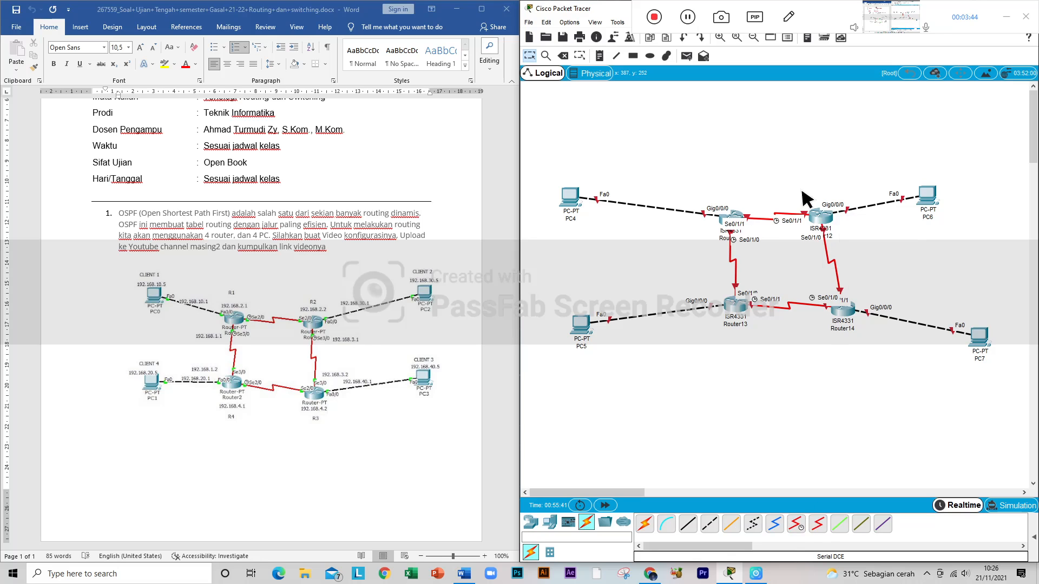
Step: Rearrange the four routers into an even rectangle, with Router11 and Router12 level above Router13 and Router14
{"action": "left_click_drag", "start_coordinate": [735, 212], "coordinate": [718, 209]}
{"action": "left_click_drag", "start_coordinate": [741, 306], "coordinate": [722, 308]}
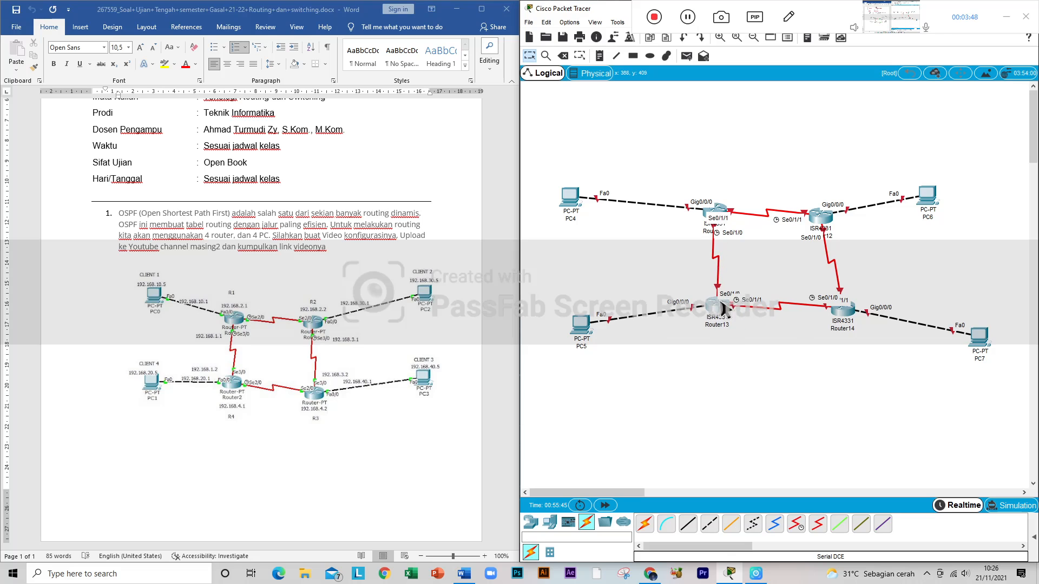
{"action": "left_click_drag", "start_coordinate": [843, 319], "coordinate": [830, 311]}
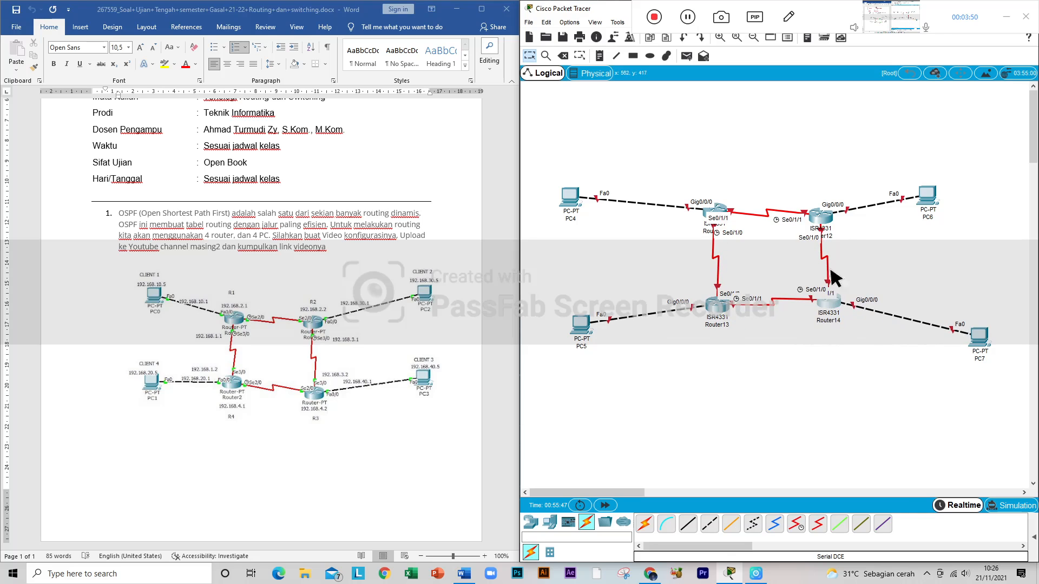
{"action": "left_click_drag", "start_coordinate": [828, 219], "coordinate": [825, 214]}
{"action": "left_click_drag", "start_coordinate": [836, 298], "coordinate": [830, 303]}
Step: Line up the four PCs horizontally with their connected routers, PC4 above PC5 and PC6 above PC7
{"action": "left_click_drag", "start_coordinate": [968, 333], "coordinate": [939, 306]}
{"action": "left_click_drag", "start_coordinate": [584, 327], "coordinate": [586, 314]}
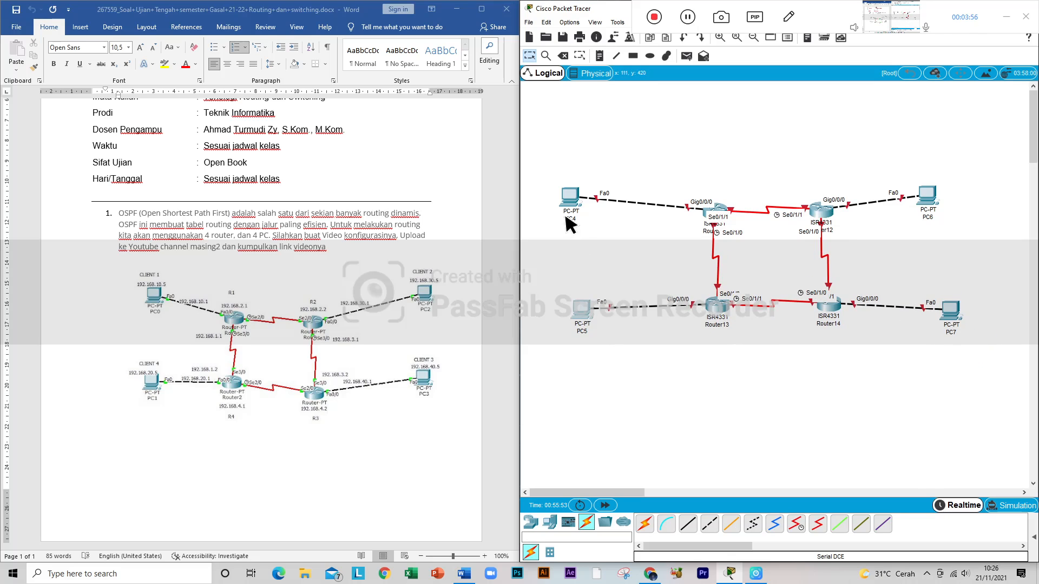
{"action": "left_click_drag", "start_coordinate": [571, 197], "coordinate": [584, 205]}
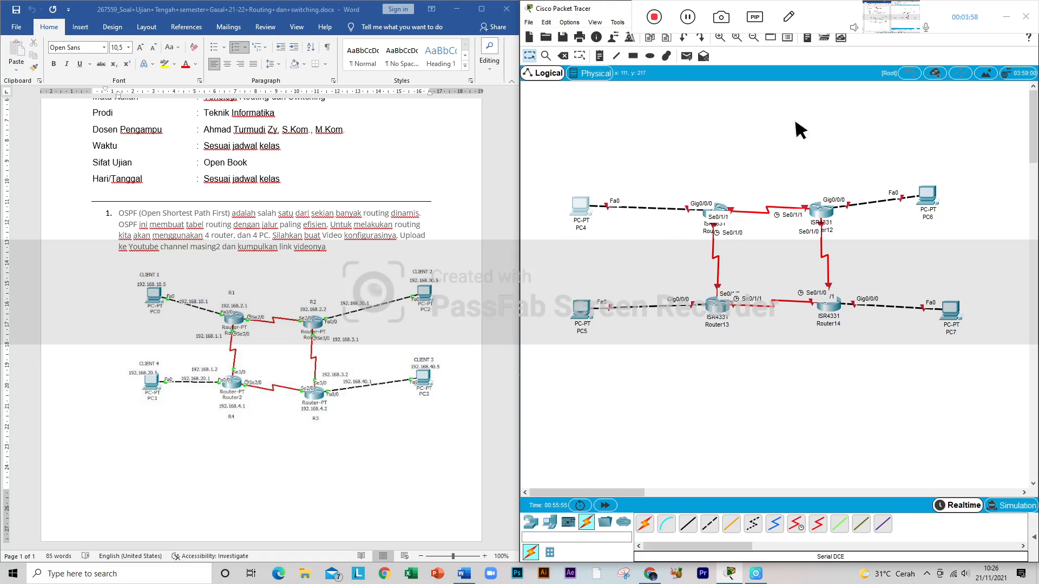
{"action": "left_click_drag", "start_coordinate": [934, 198], "coordinate": [948, 210]}
{"action": "left_click_drag", "start_coordinate": [958, 303], "coordinate": [954, 299]}
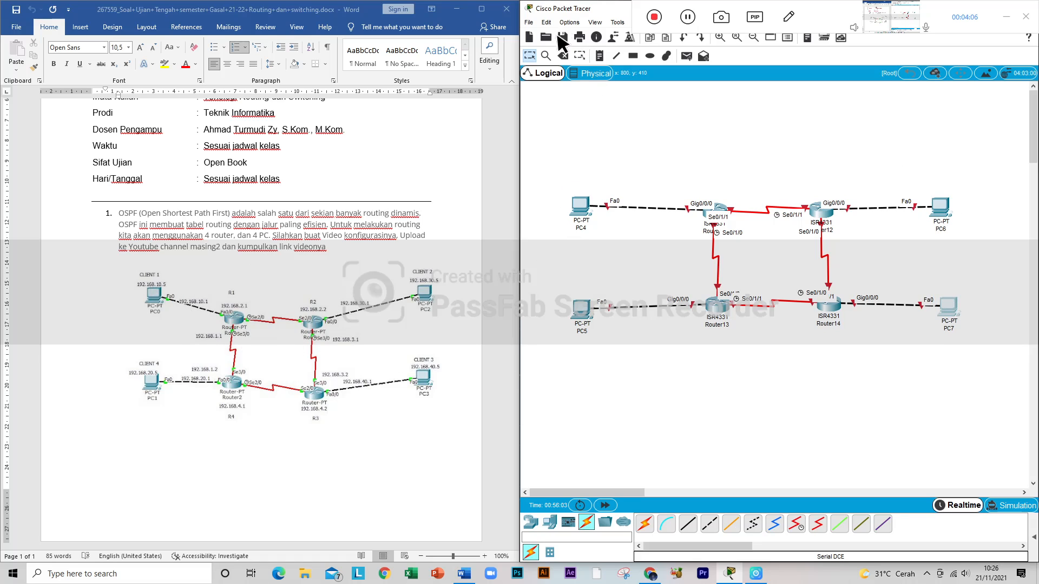
Step: Place a text note reading 192.168.10.5/24 just above PC4
{"action": "left_click", "coordinate": [599, 55]}
{"action": "left_click", "coordinate": [575, 184]}
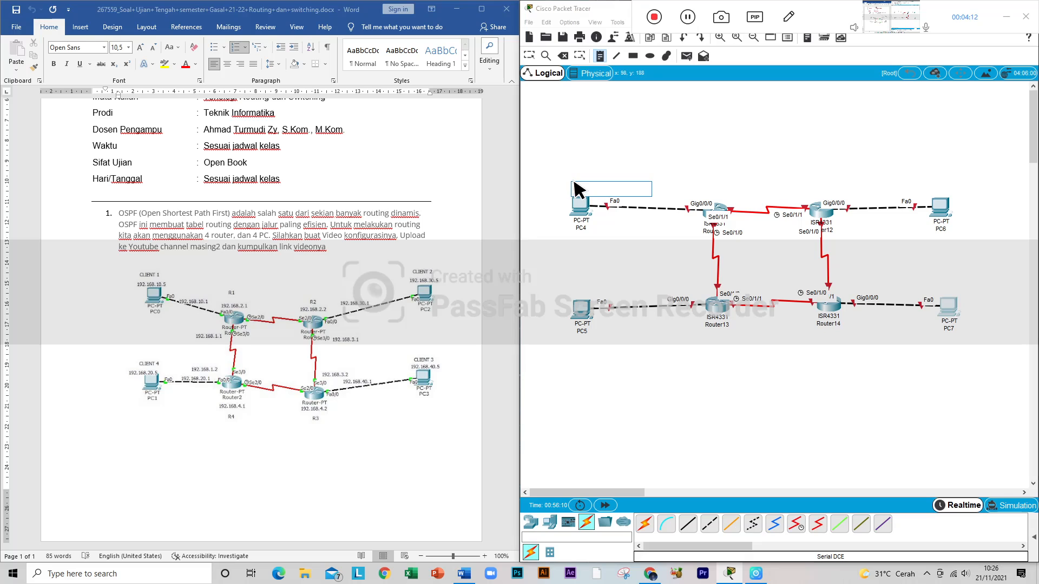
{"action": "type", "text": "192"}
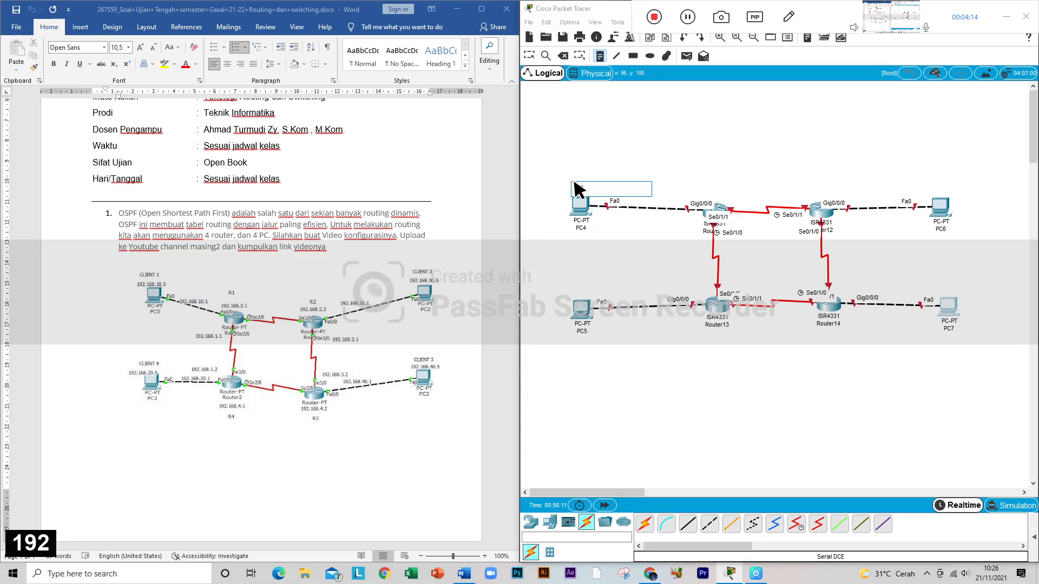
{"action": "type", "text": ".168.10.5"}
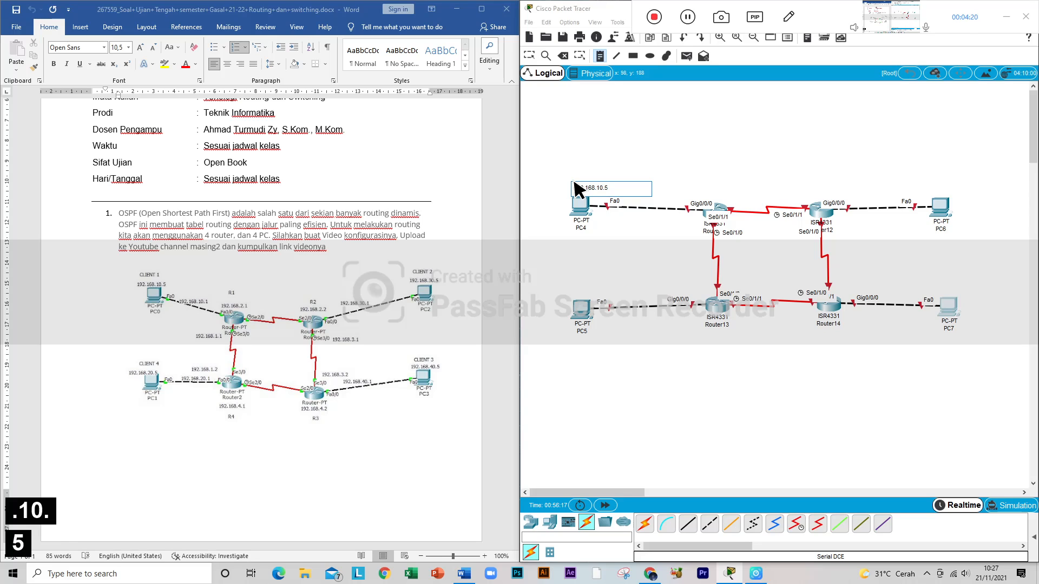
{"action": "type", "text": "/24"}
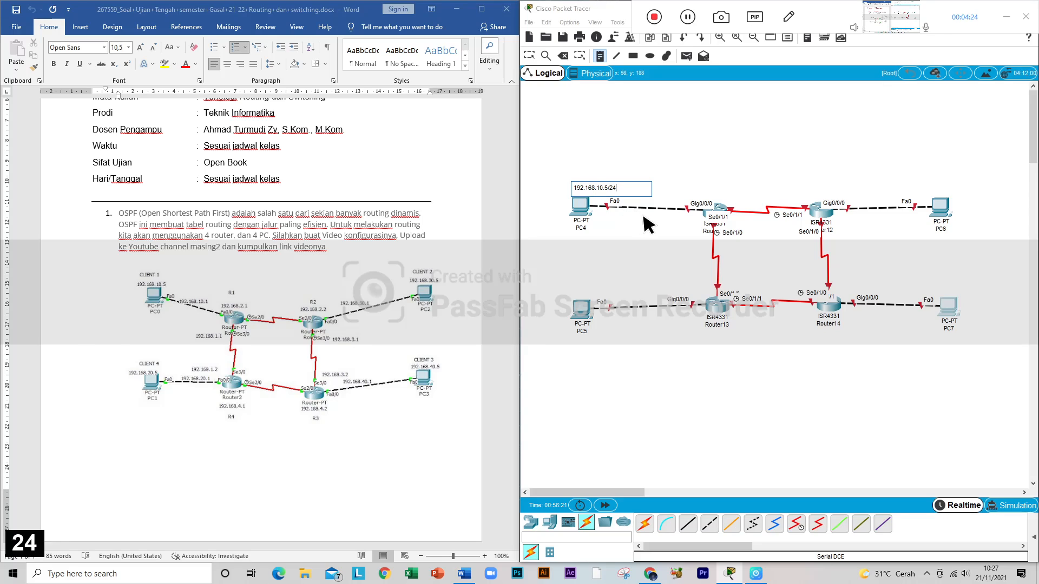
Step: Place a text note reading 192.168.10.1/24 beside Router11, just below its link to PC4
{"action": "left_click", "coordinate": [665, 219]}
{"action": "type", "text": "192"}
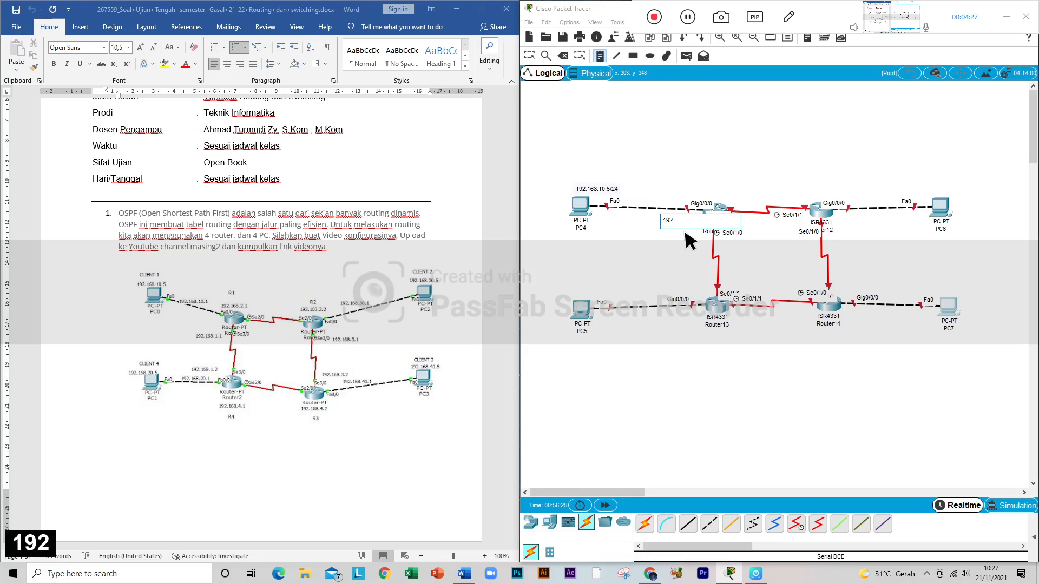
{"action": "type", "text": ".168"}
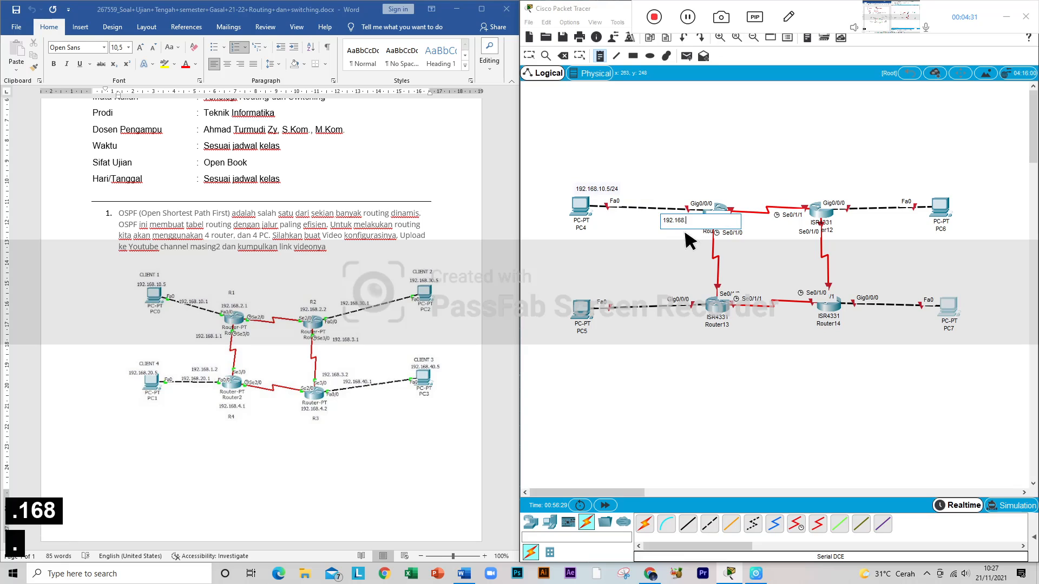
{"action": "type", "text": ".10.1/24"}
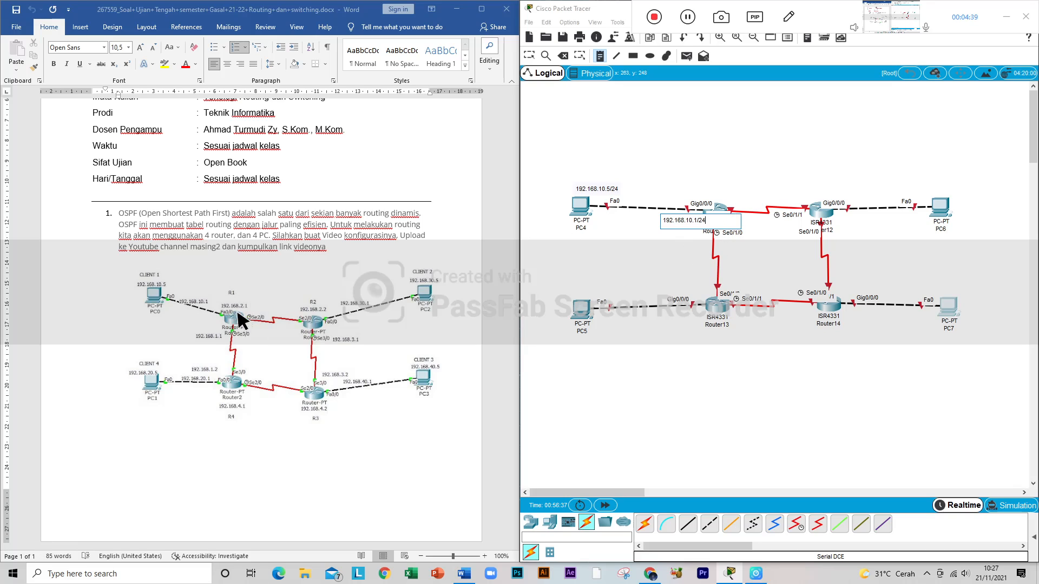
Step: Place a text note reading 192.168.2.1/24 just above Router11's end of the serial link to Router12
{"action": "left_click", "coordinate": [723, 184]}
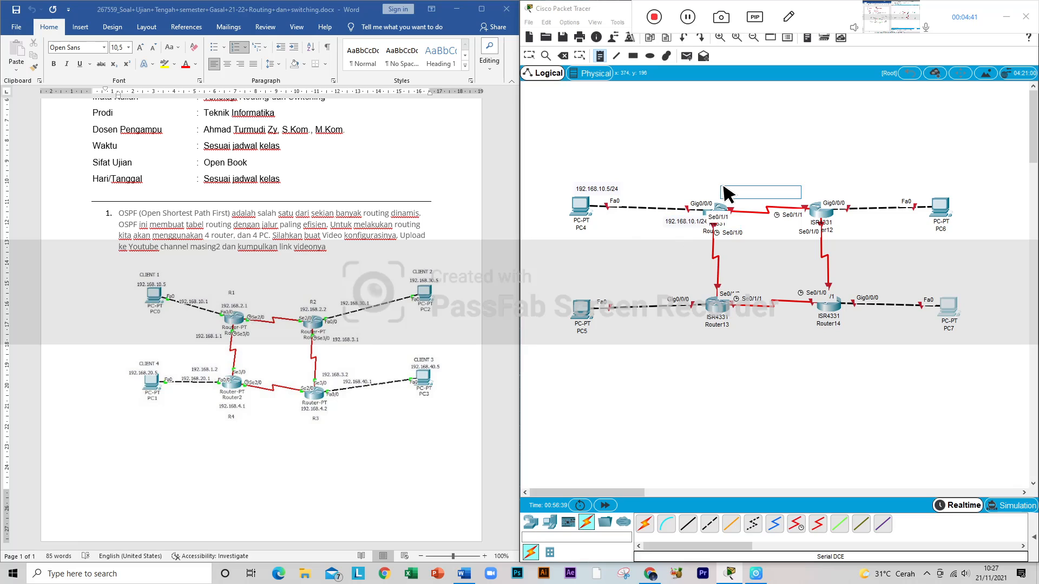
{"action": "type", "text": "192.168"}
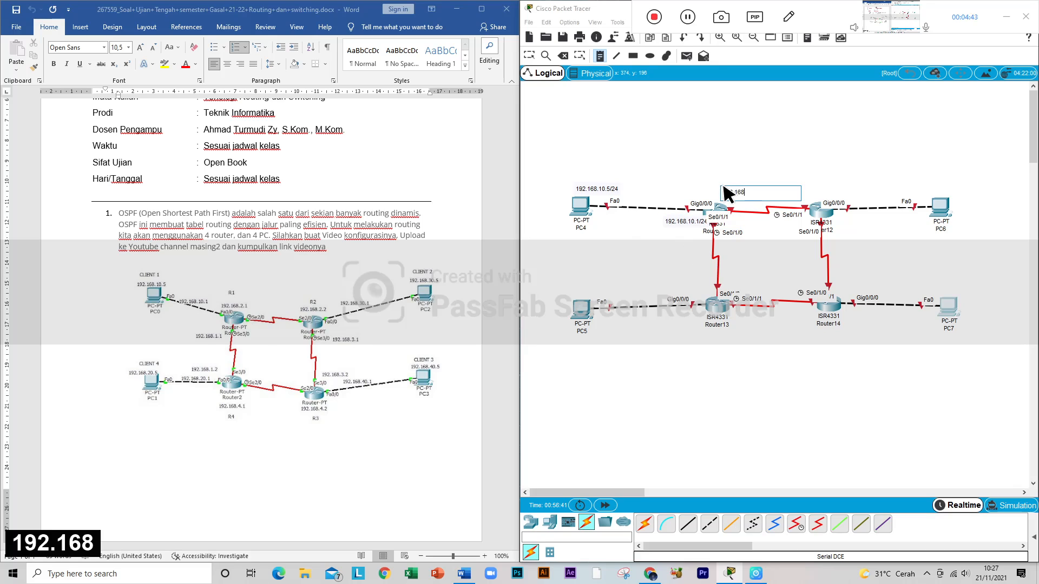
{"action": "type", "text": ".2"}
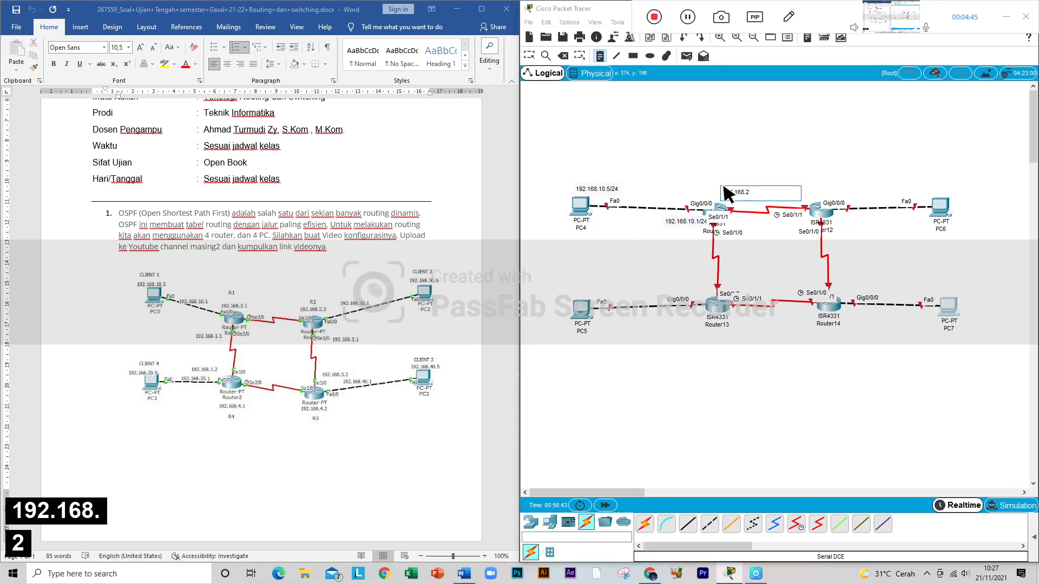
{"action": "type", "text": ".1/24"}
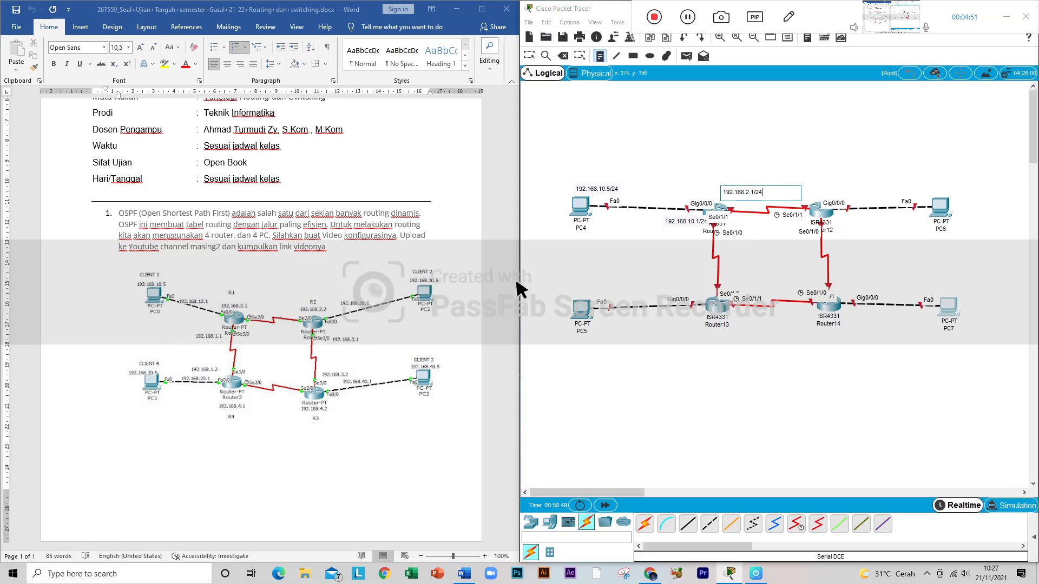
Step: Place a text note reading 192.168.1.1/24 on the Router11–Router13 serial link, just below Router11
{"action": "left_click", "coordinate": [705, 248]}
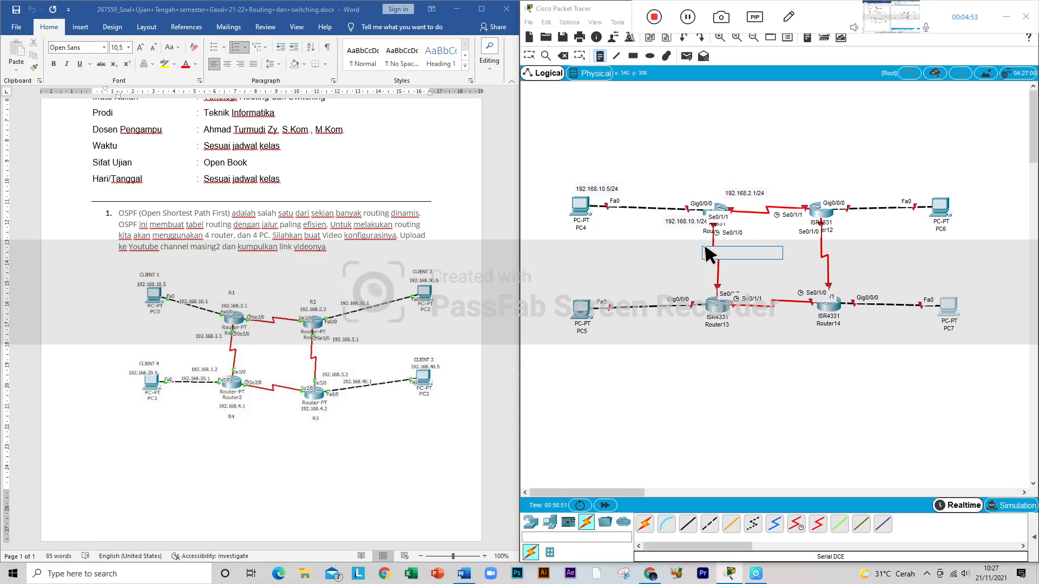
{"action": "type", "text": "192.168."}
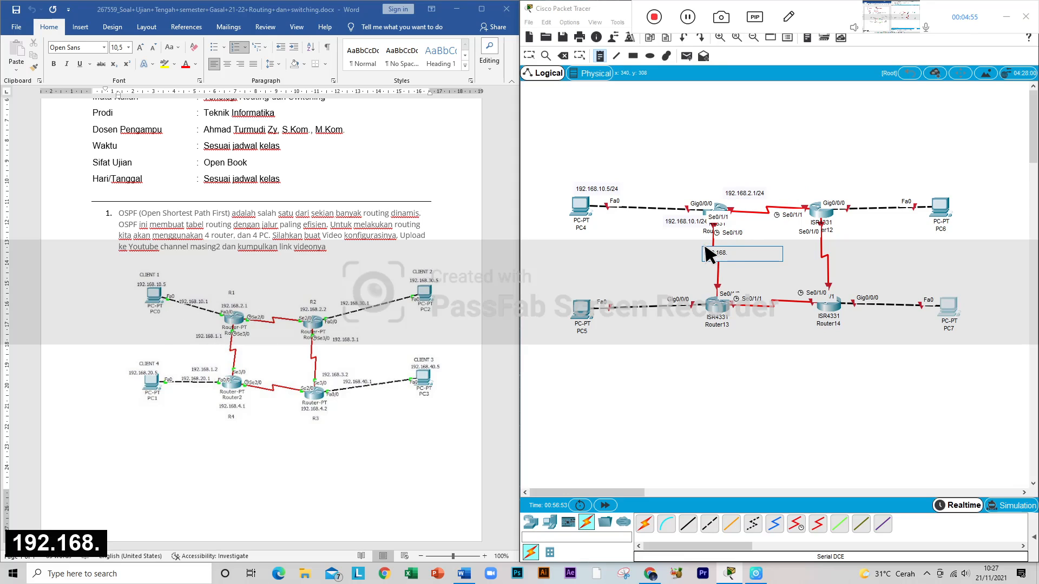
{"action": "type", "text": "1.1/24"}
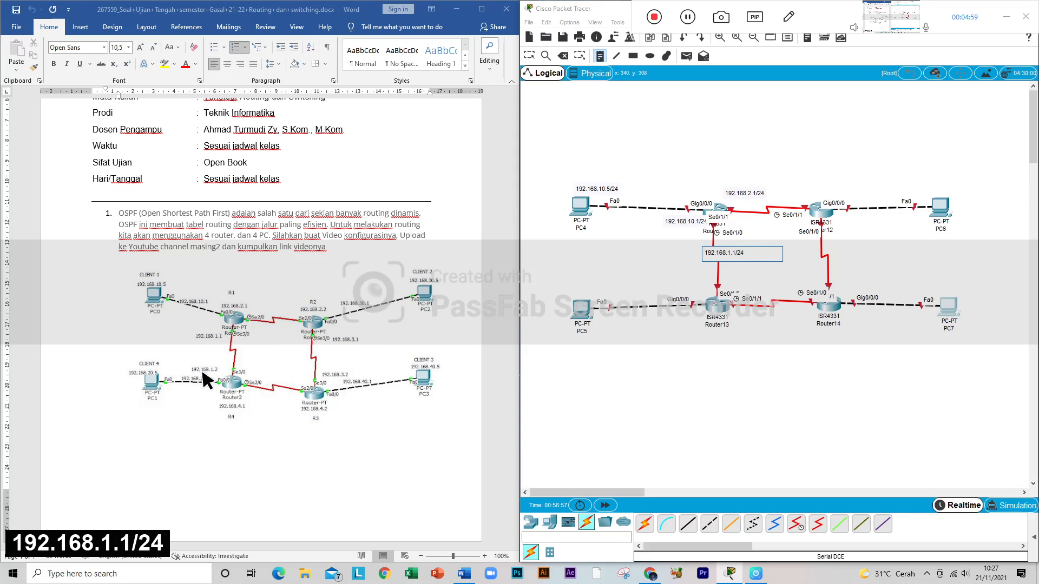
Step: Place a text note reading 192.168.1.2/24 on the Router11–Router13 serial link, just above Router13
{"action": "left_click", "coordinate": [702, 282]}
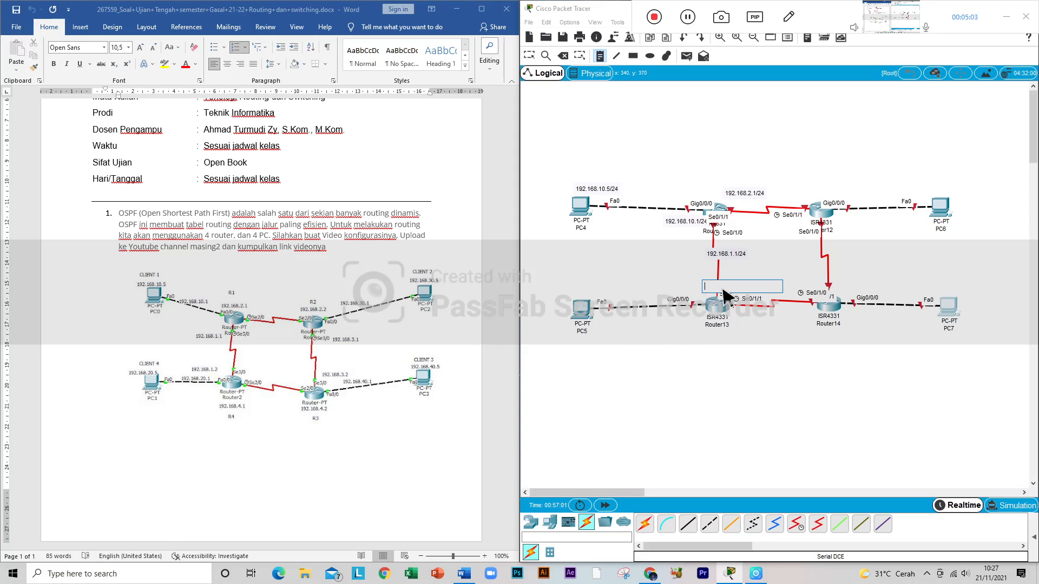
{"action": "type", "text": "192.168.1.2/"}
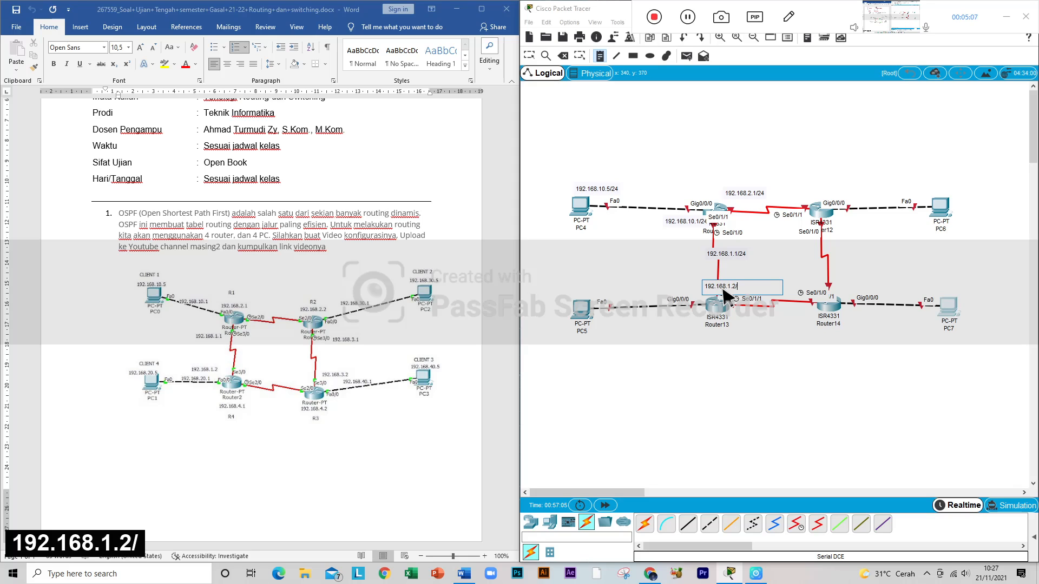
{"action": "type", "text": "24"}
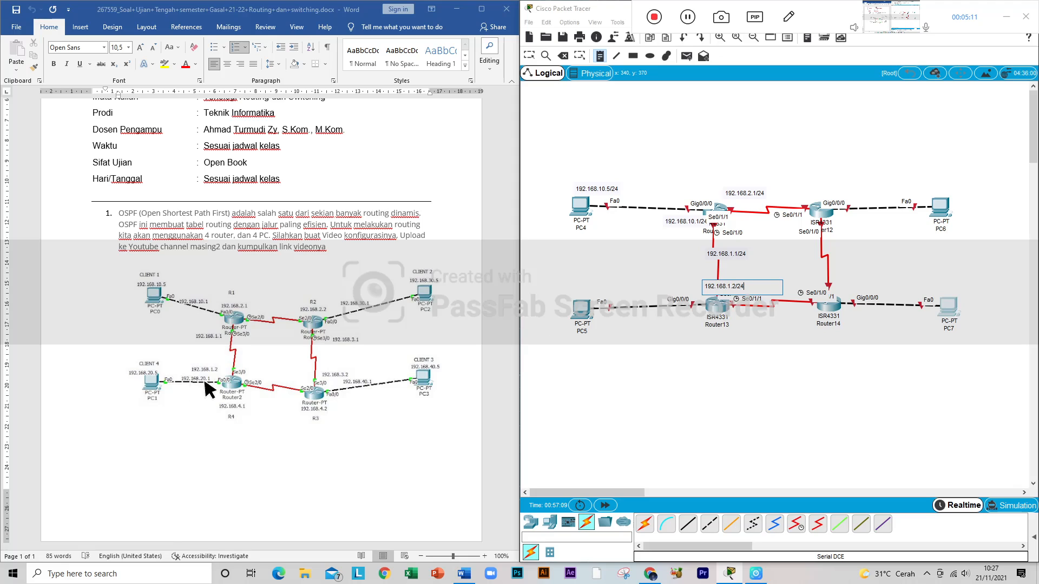
Step: Place a text note reading 192.168.20.1/24 beside Router13, just below its link to PC5
{"action": "left_click", "coordinate": [670, 314]}
{"action": "type", "text": "192"}
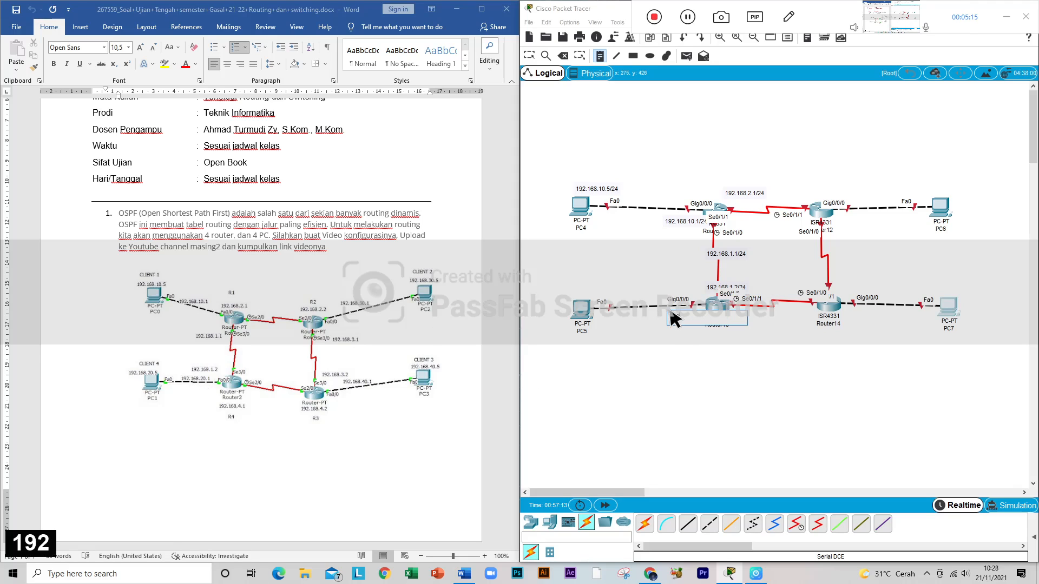
{"action": "type", "text": ".168."}
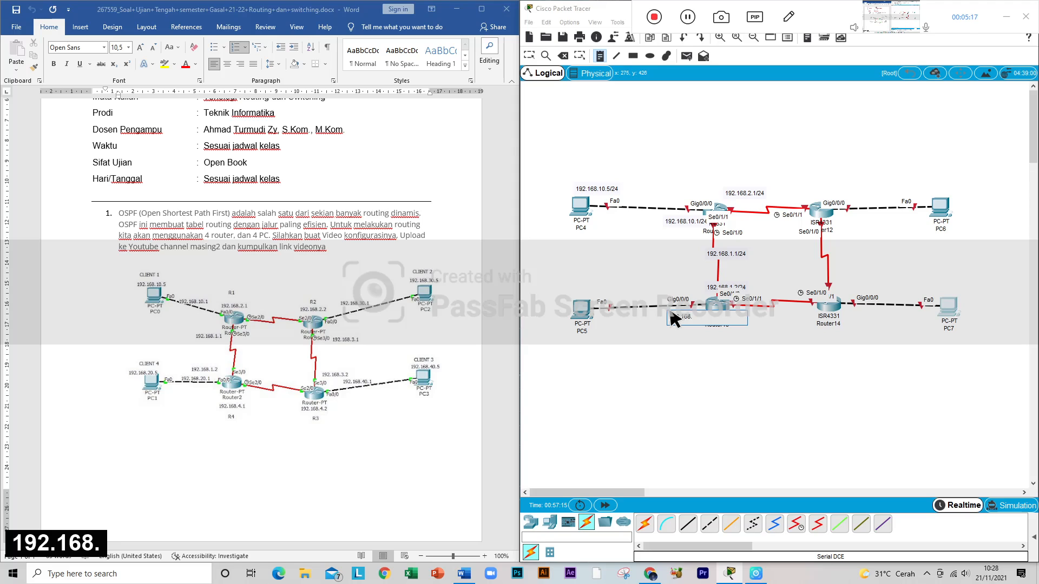
{"action": "type", "text": "20.1/2"}
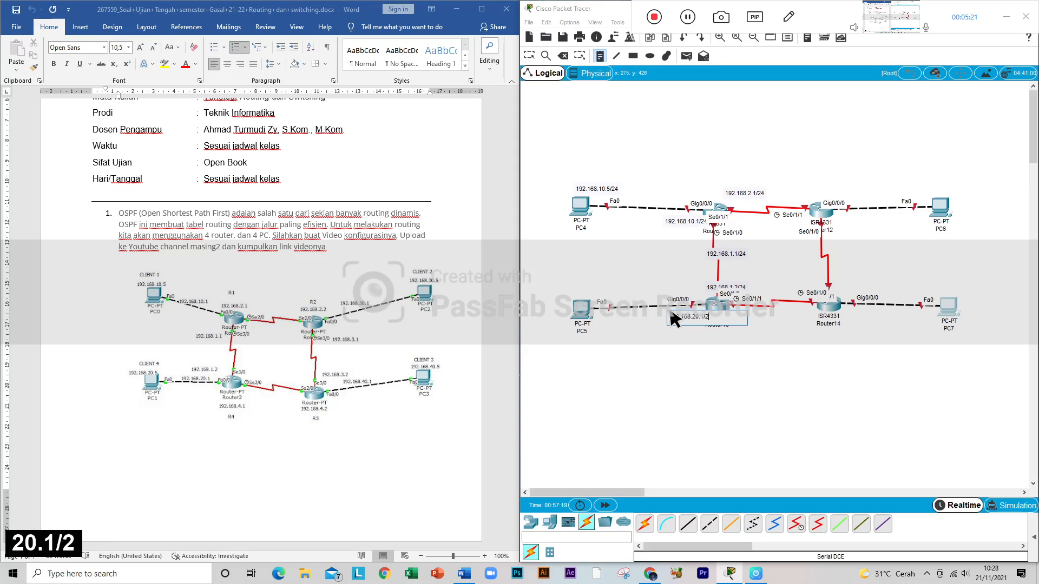
{"action": "type", "text": "4"}
Step: Place a text note reading 192.168.20.5/24 just above PC5
{"action": "left_click", "coordinate": [566, 289]}
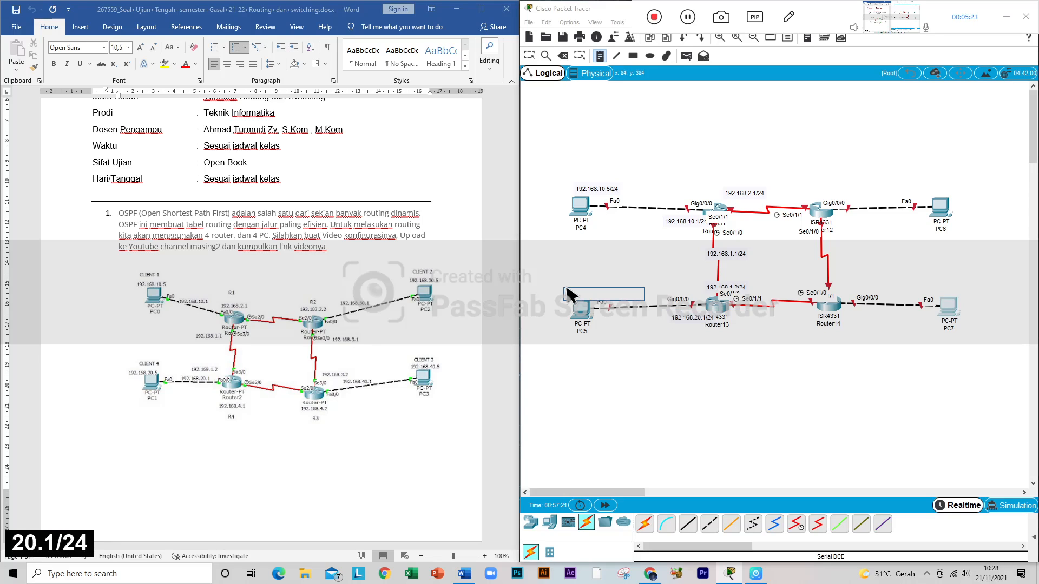
{"action": "type", "text": "192"}
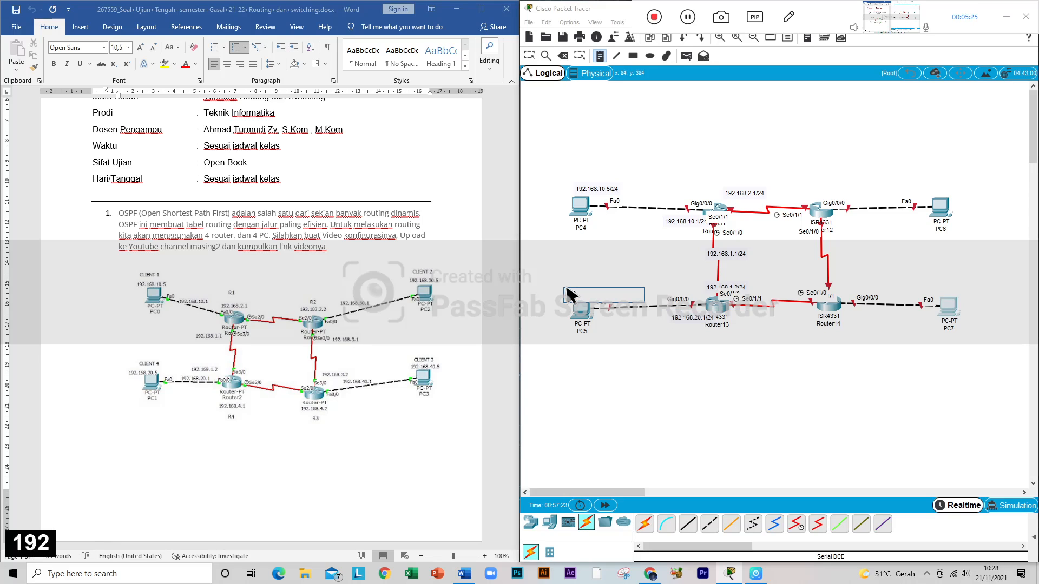
{"action": "type", "text": ".168."}
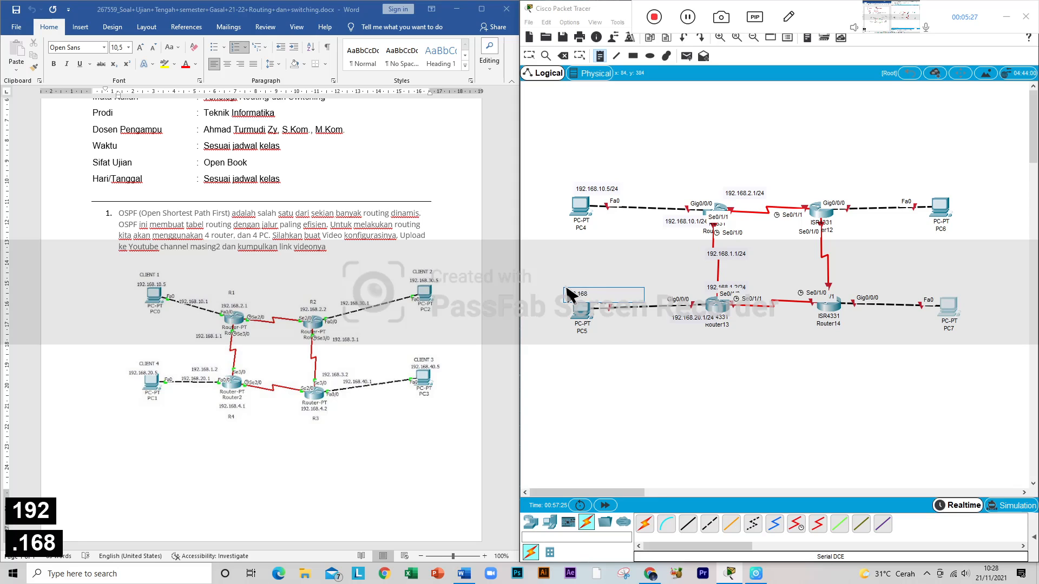
{"action": "type", "text": "20.15"}
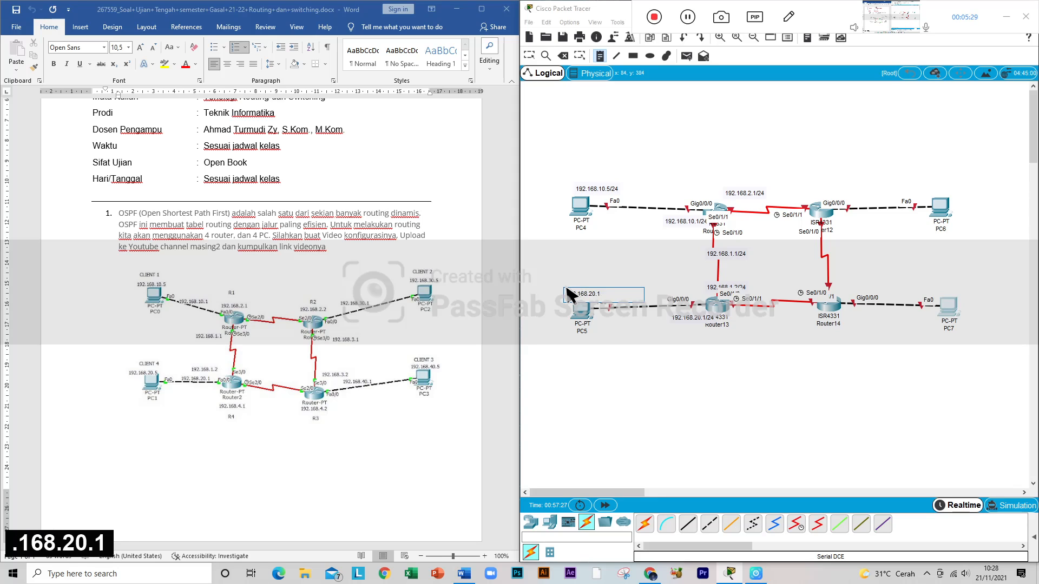
{"action": "key", "text": "BackSpace"}
{"action": "key", "text": "BackSpace"}
{"action": "type", "text": "5"}
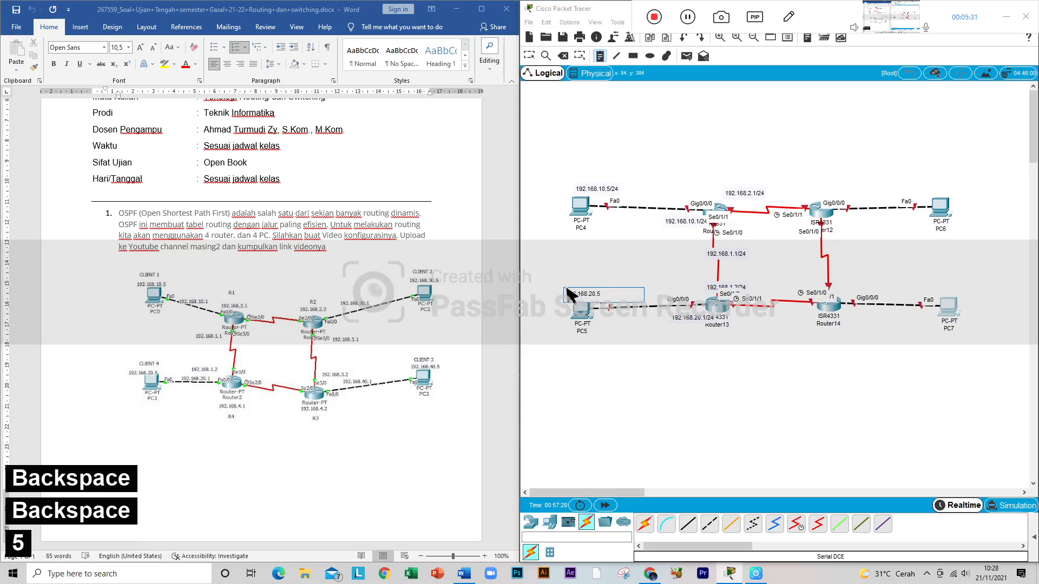
{"action": "type", "text": "/24"}
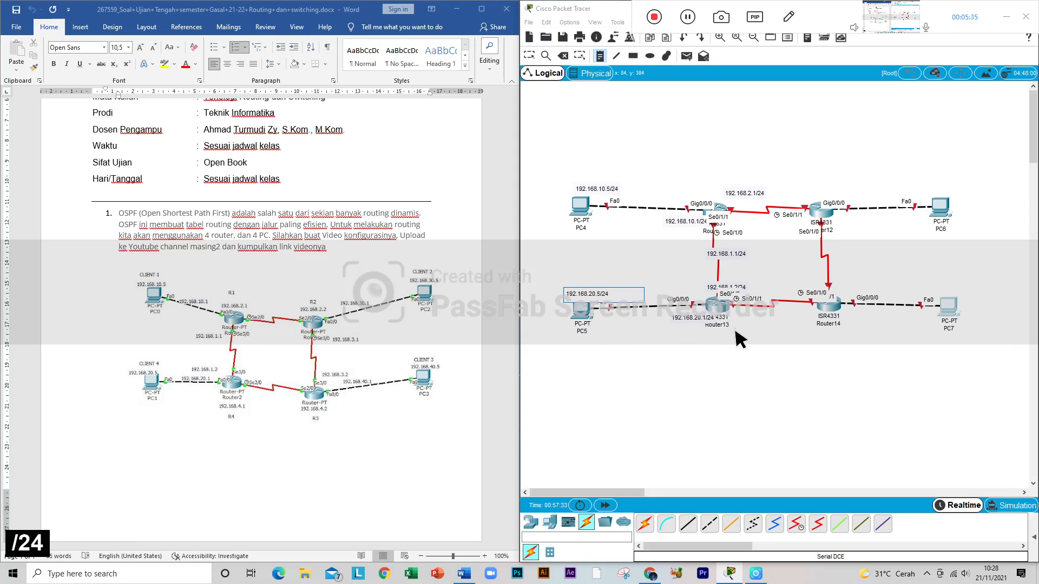
Step: Place a text note reading 192.168.2.2/24 just above Router12
{"action": "left_click", "coordinate": [813, 189]}
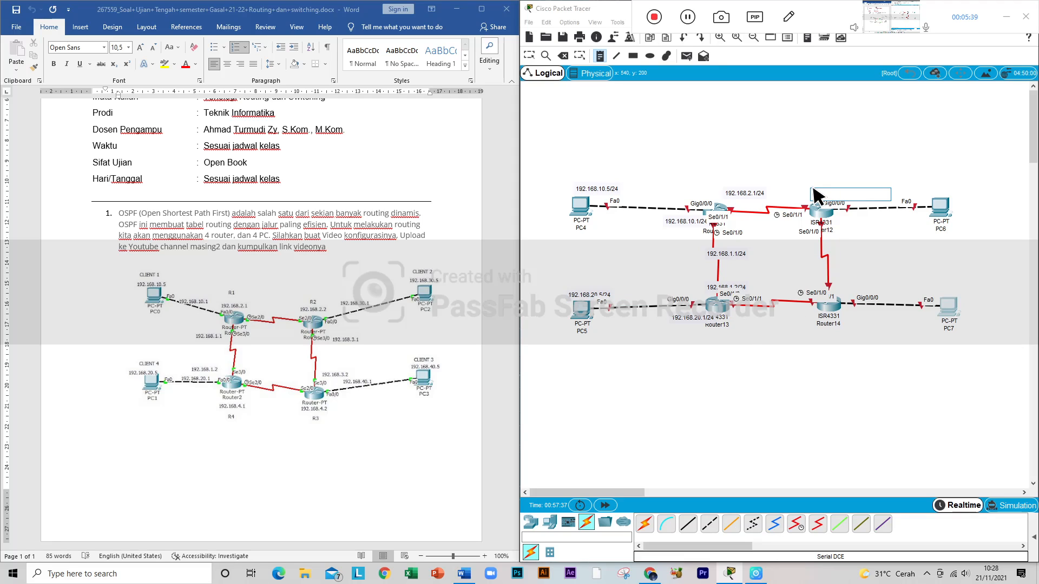
{"action": "type", "text": "192"}
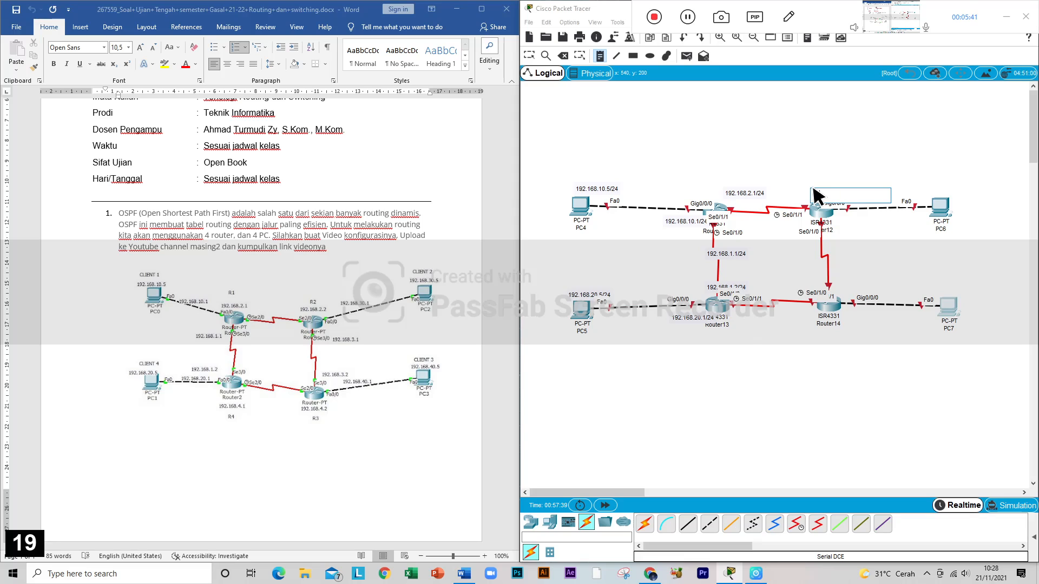
{"action": "type", "text": ".168"}
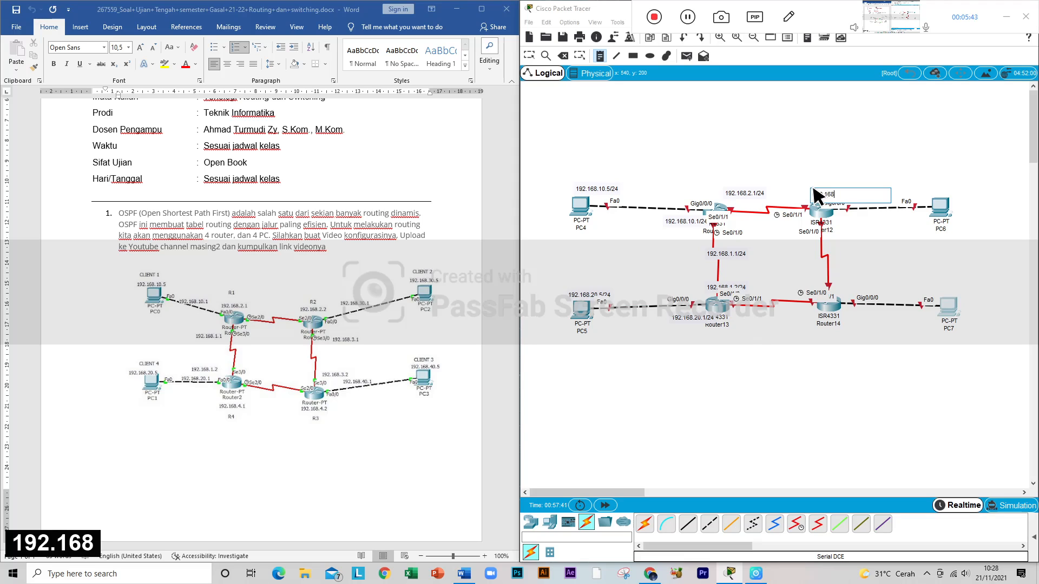
{"action": "type", "text": ".2"}
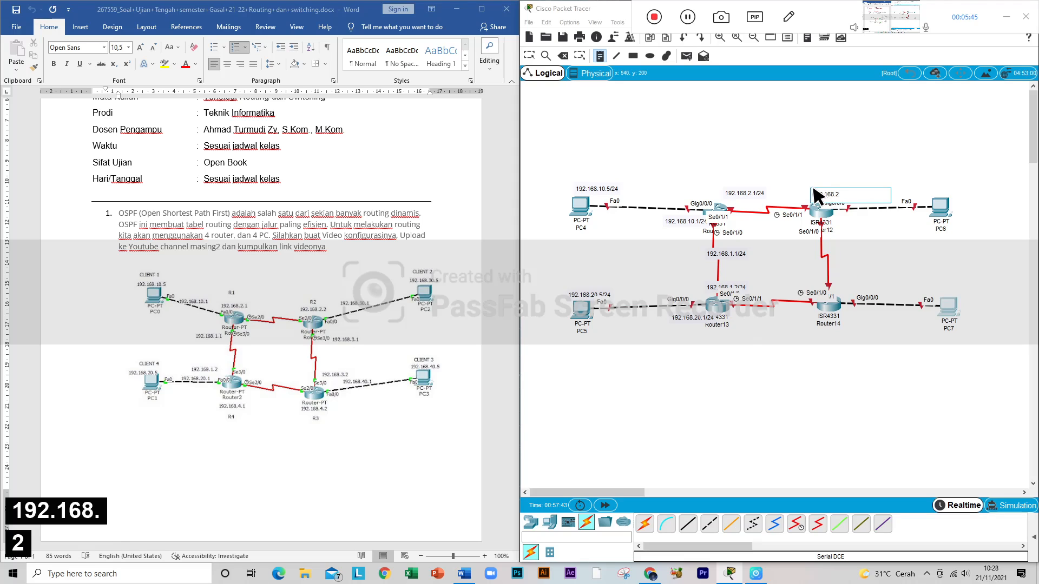
{"action": "type", "text": ".2/24"}
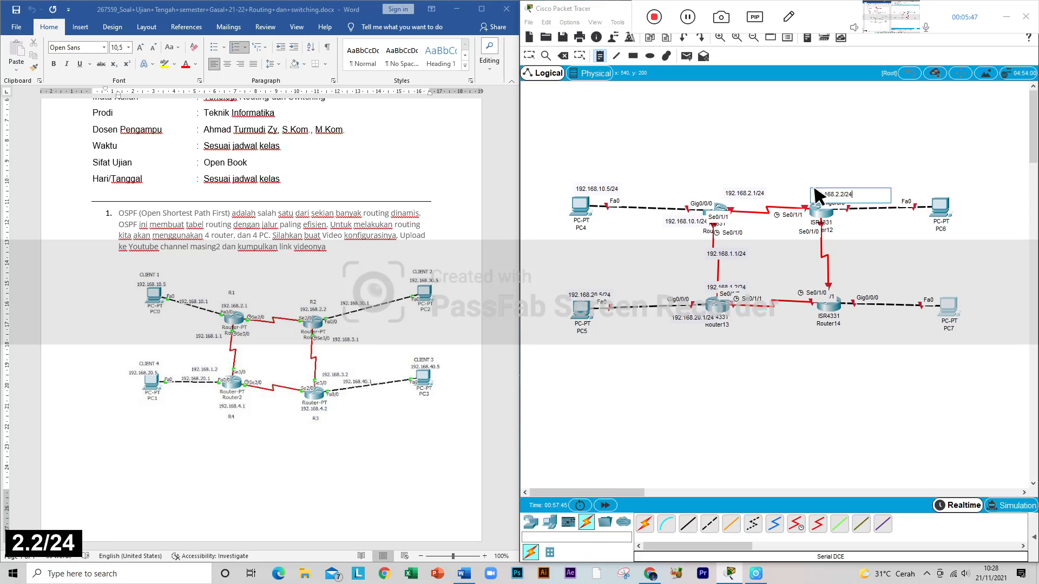
Step: Place a text note reading 192.168.3.1/24 on the Router12–Router14 serial link, just below Router12
{"action": "left_click", "coordinate": [814, 243]}
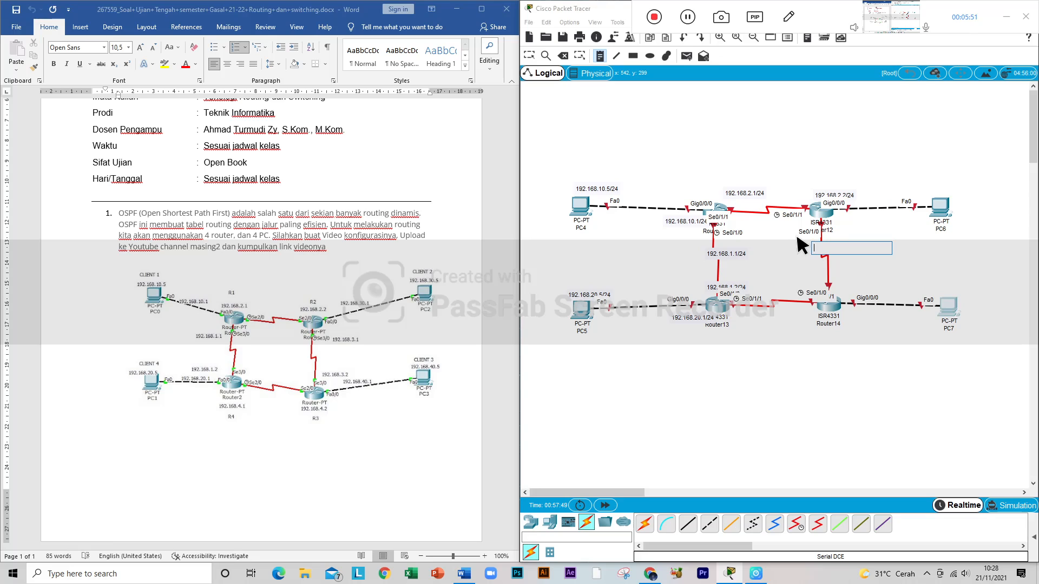
{"action": "type", "text": "192"}
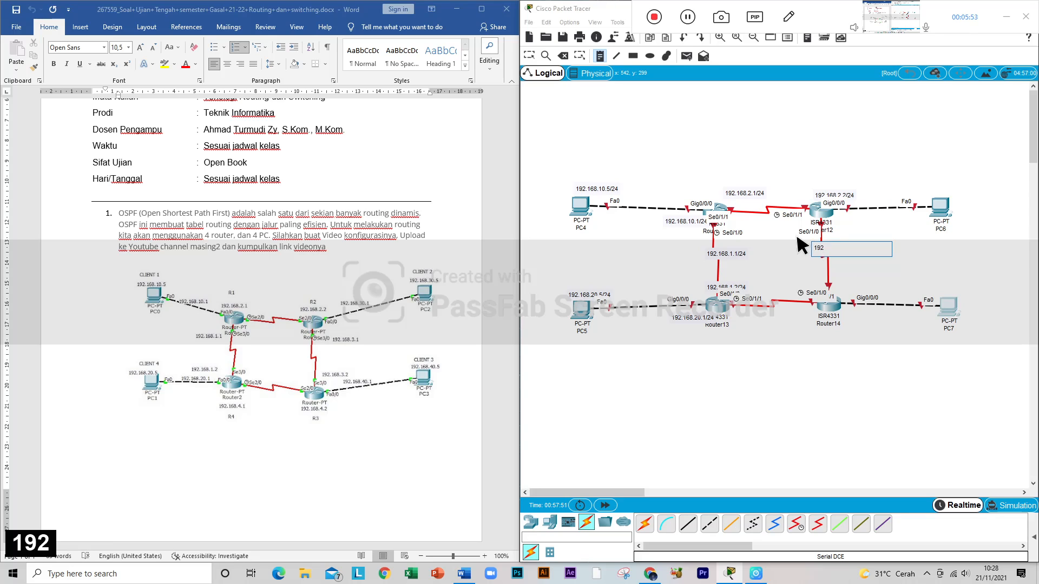
{"action": "type", "text": ".168."}
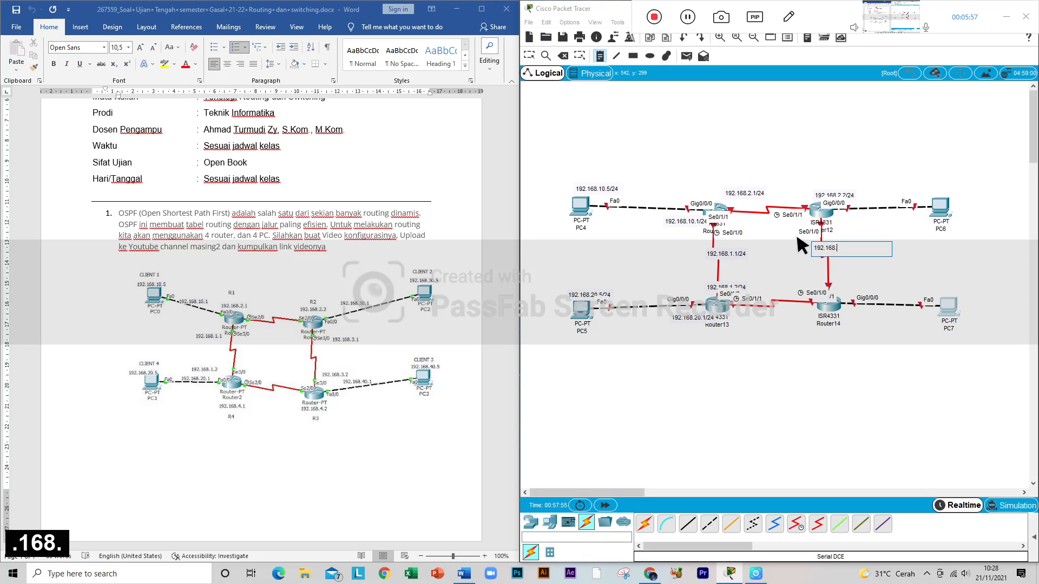
{"action": "type", "text": "3.1/24"}
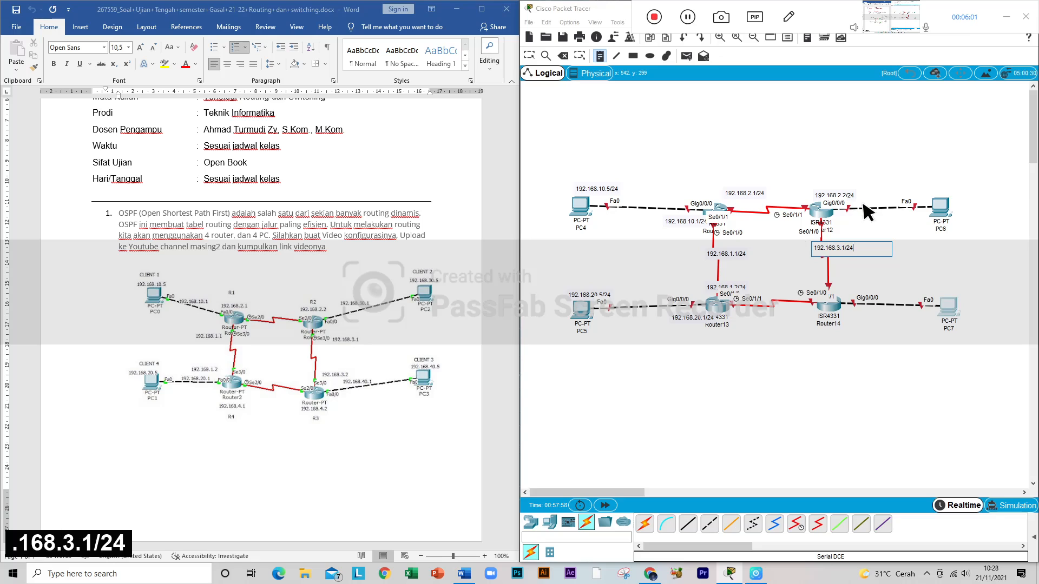
Step: Place a text note reading 192.168.30.5/24 just above PC6
{"action": "left_click", "coordinate": [926, 192]}
{"action": "type", "text": "192."}
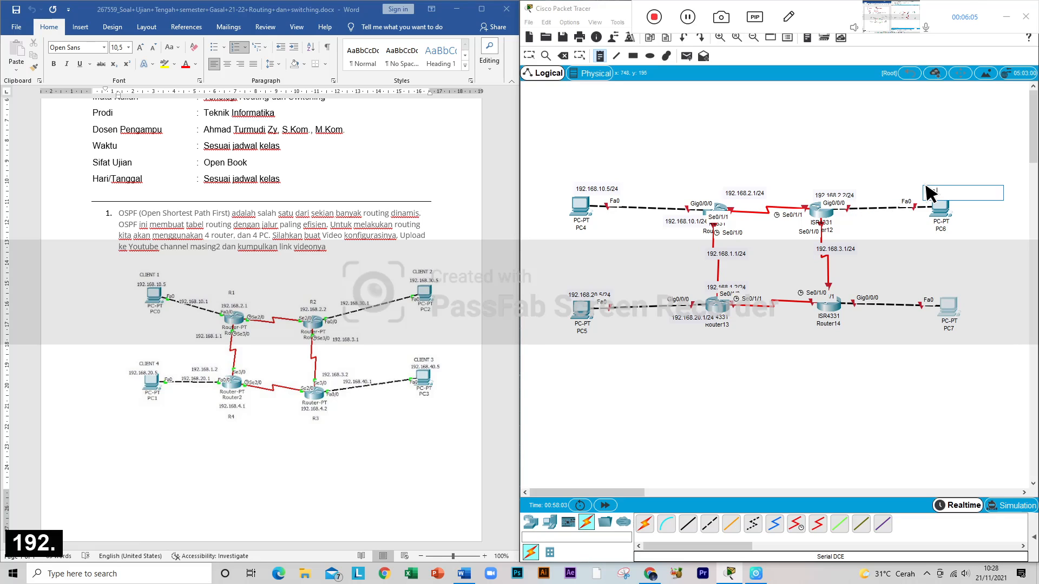
{"action": "type", "text": "168.20"}
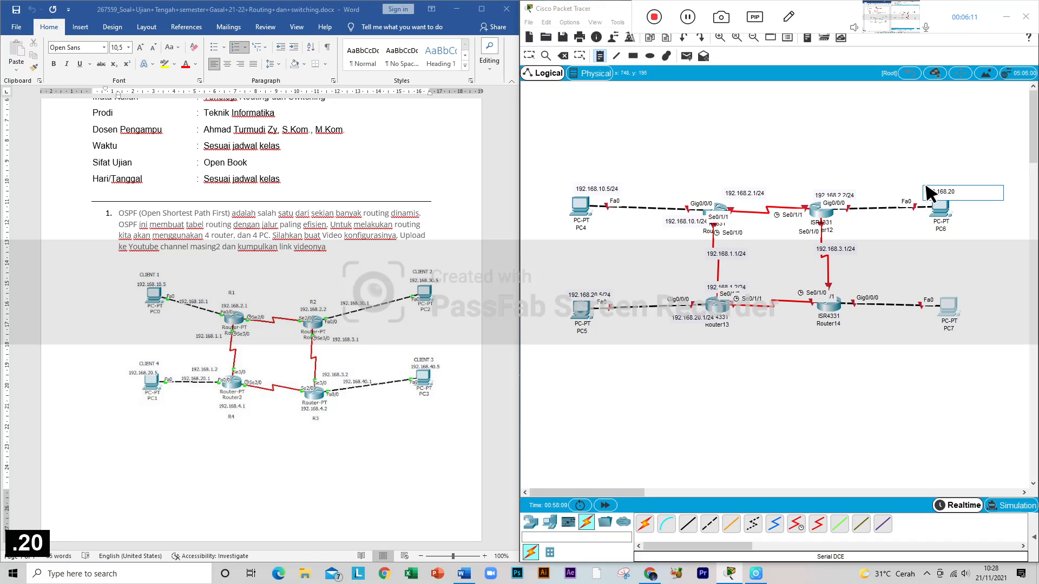
{"action": "key", "text": "BackSpace"}
{"action": "key", "text": "BackSpace"}
{"action": "type", "text": "30"}
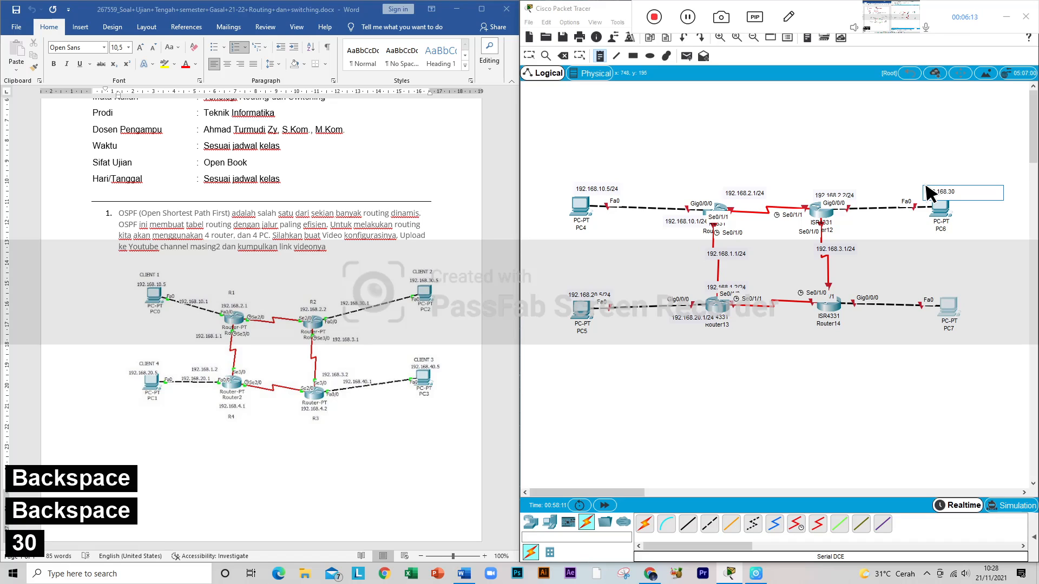
{"action": "type", "text": ".5/24"}
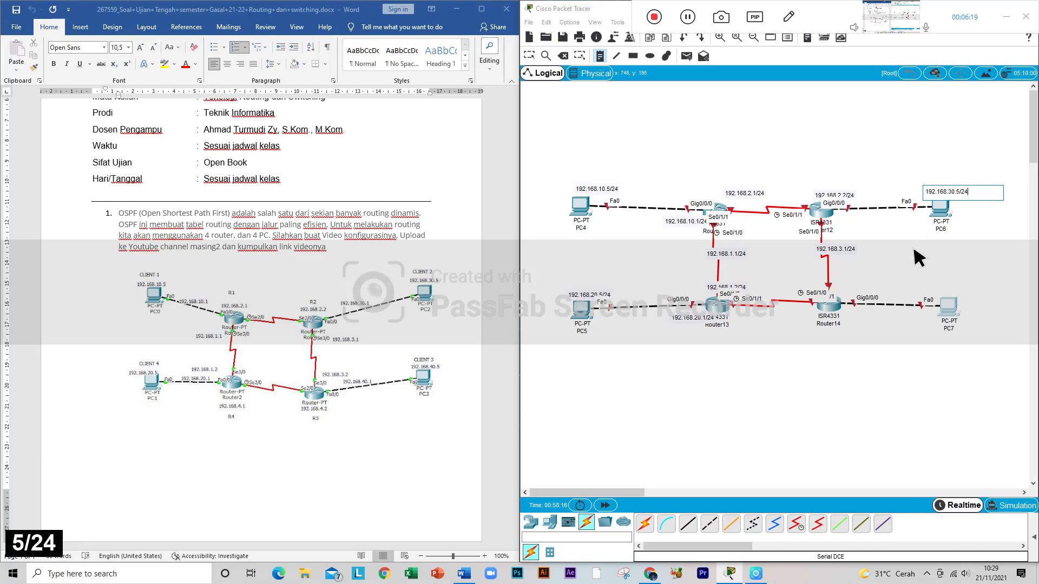
Step: Place a text note reading 192.168.3.2/24 on the Router12–Router14 serial link, just above Router14
{"action": "left_click", "coordinate": [824, 276]}
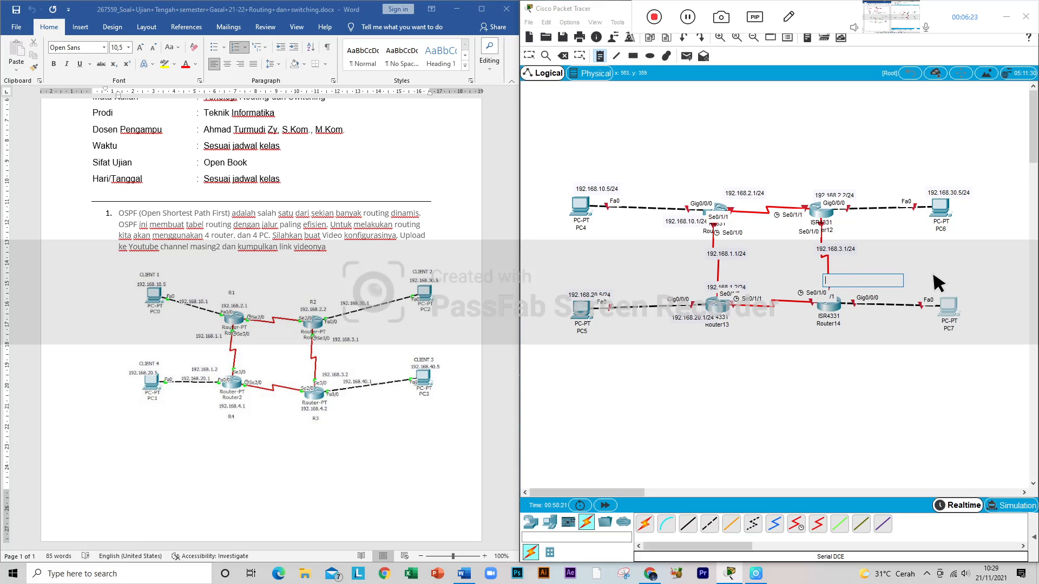
{"action": "type", "text": "192.168"}
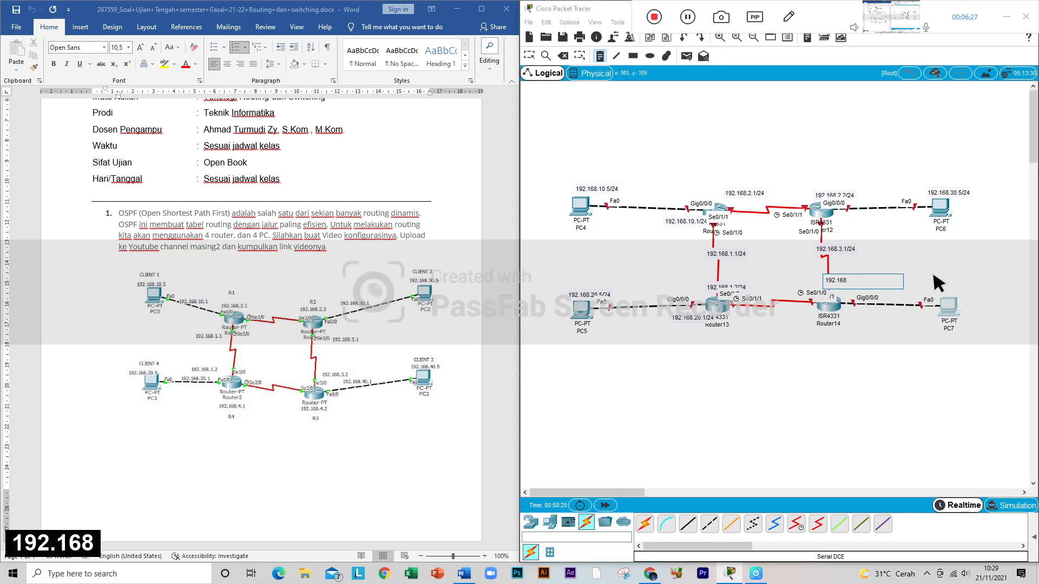
{"action": "type", "text": "."}
{"action": "type", "text": "3."}
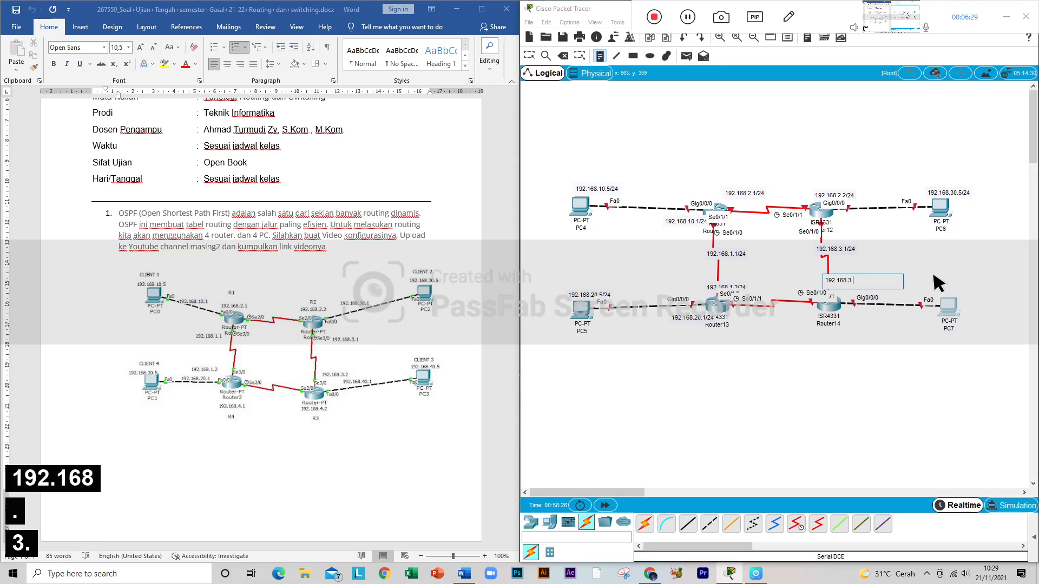
{"action": "type", "text": "2"}
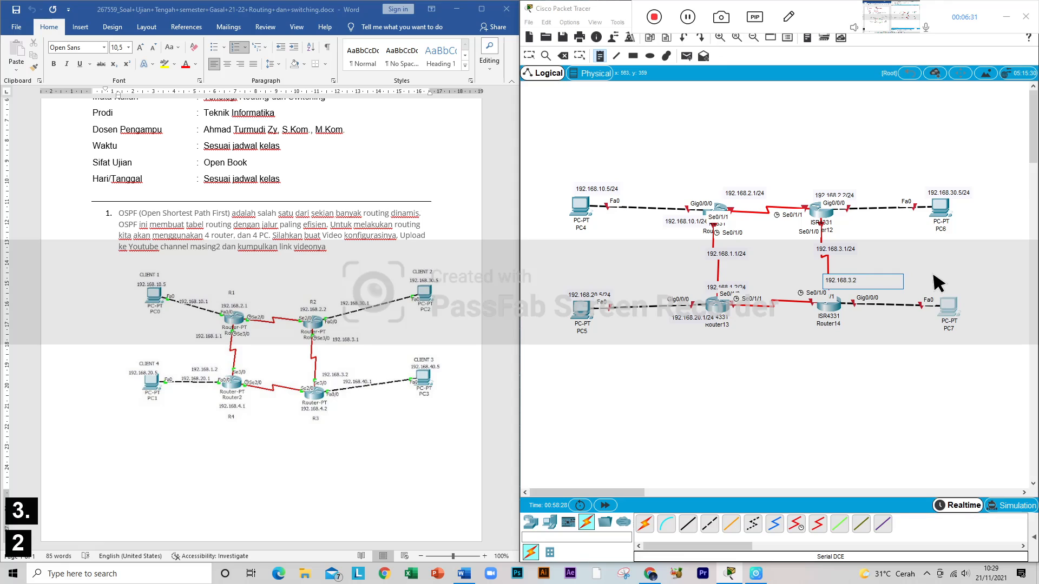
{"action": "type", "text": "/24"}
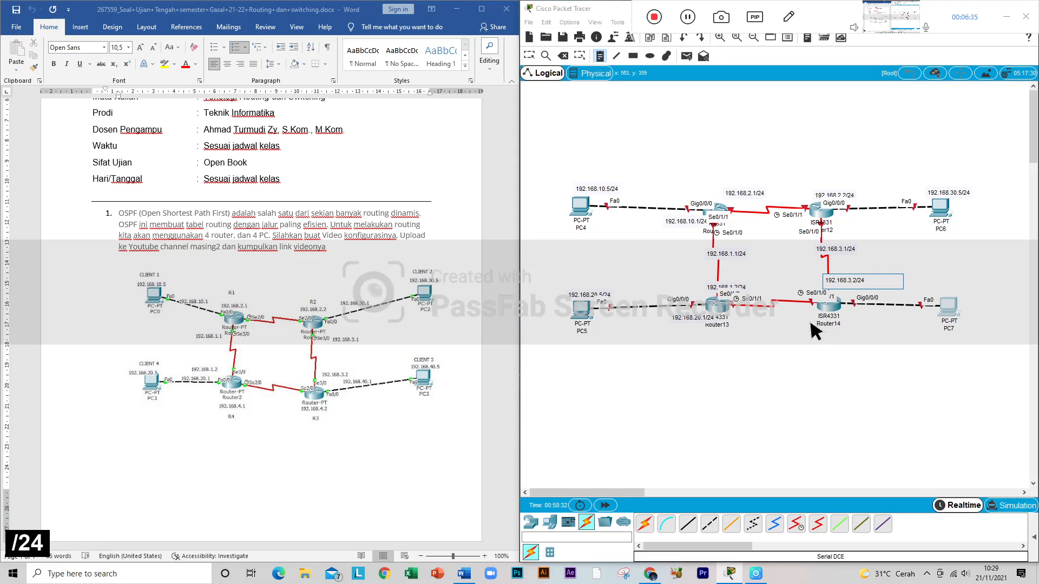
Step: Place a text note reading 192.168.4.2/24 beside Router14, just below its serial link to Router13
{"action": "left_click", "coordinate": [788, 303]}
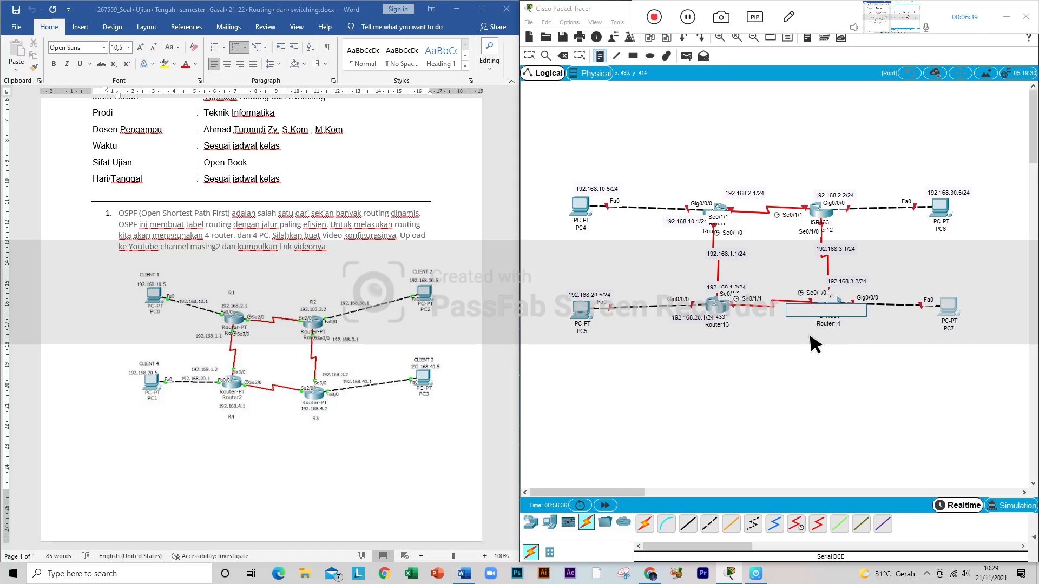
{"action": "type", "text": "1"}
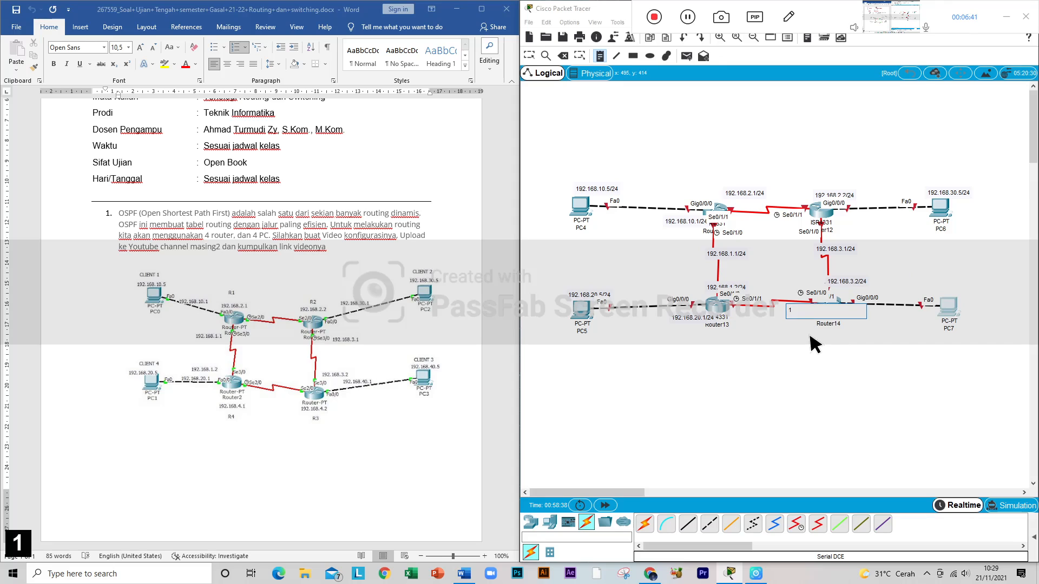
{"action": "type", "text": "92.168"}
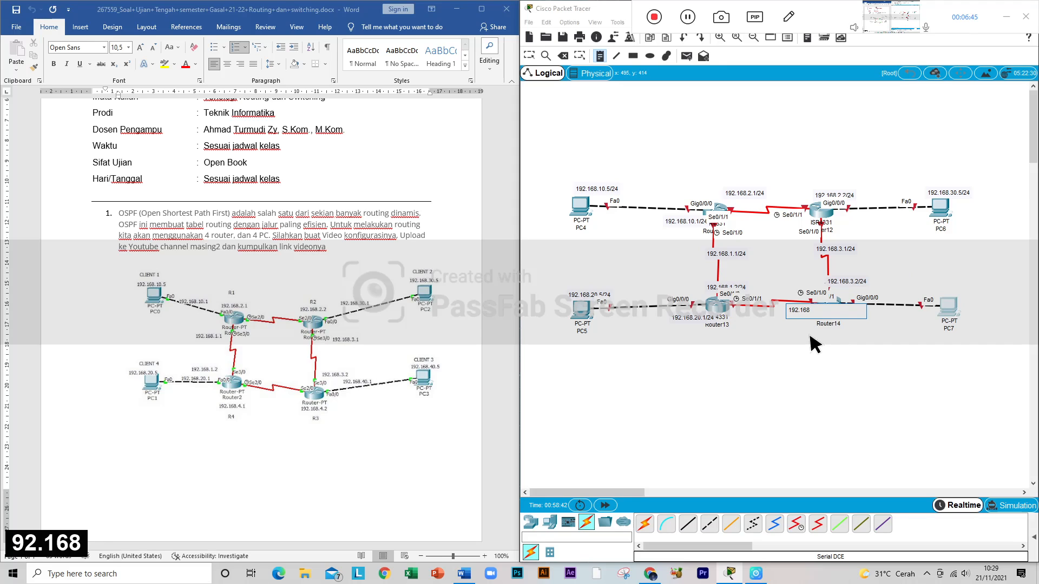
{"action": "type", "text": ".4."}
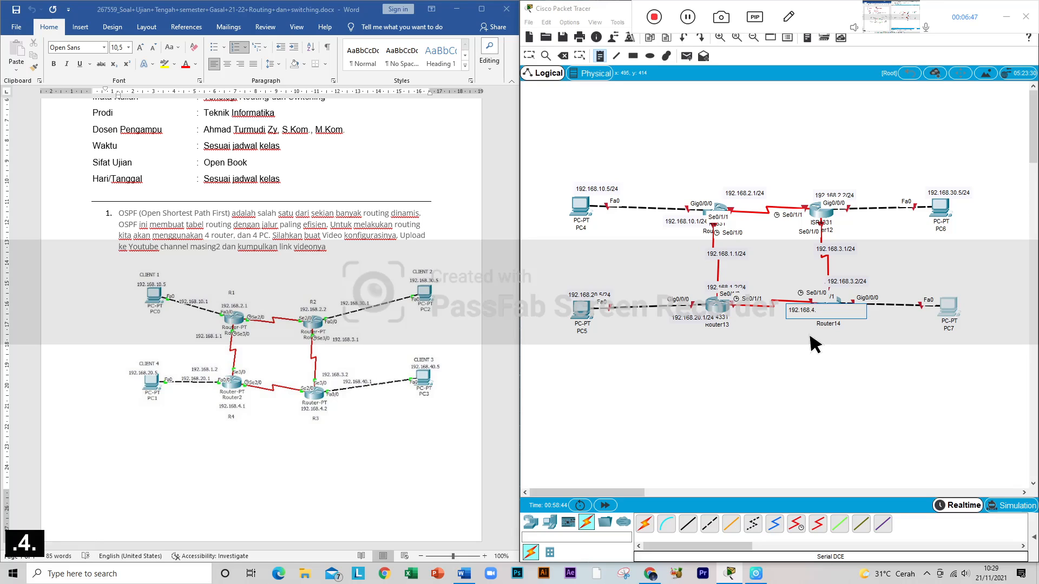
{"action": "type", "text": "2/"}
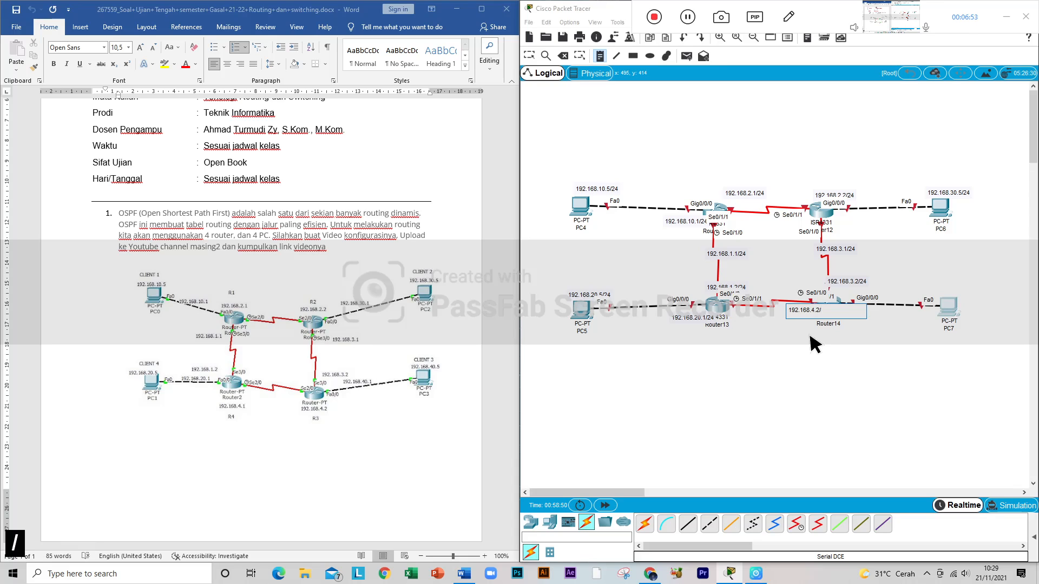
{"action": "type", "text": "24"}
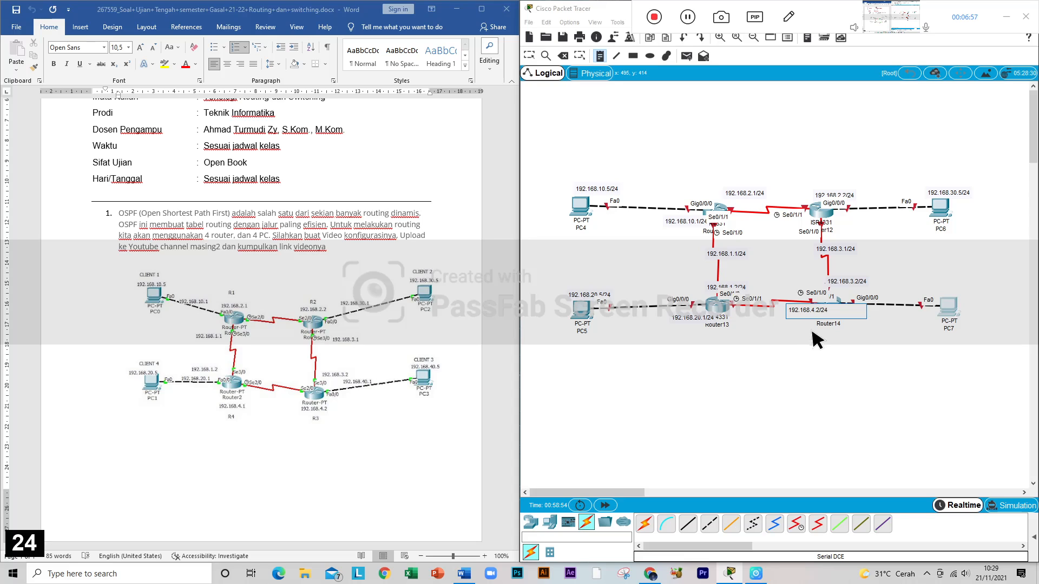
Step: Place a text note reading 192.168.40.5/24 just above PC7
{"action": "left_click", "coordinate": [935, 284]}
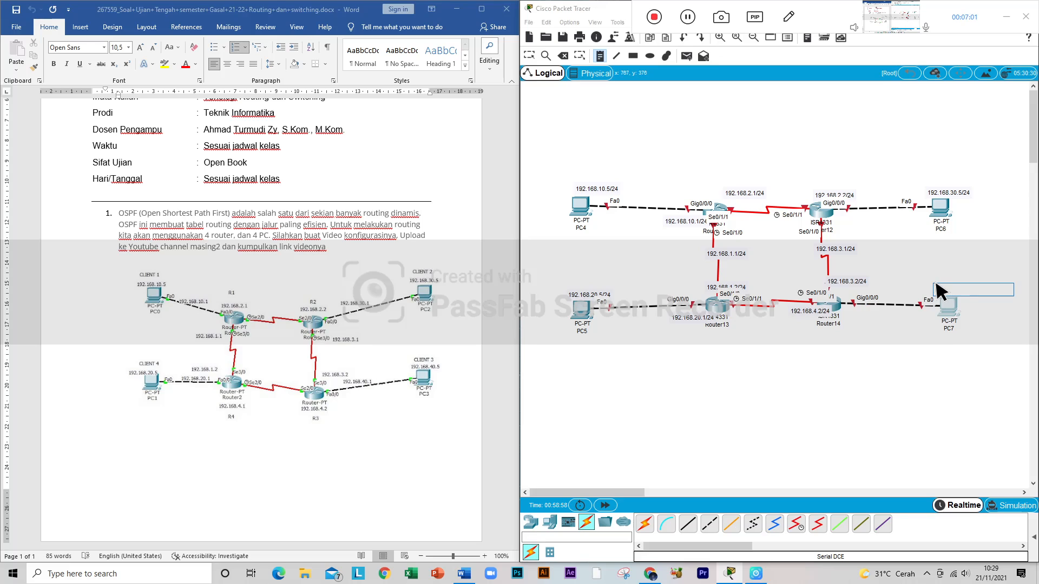
{"action": "type", "text": "192.168"}
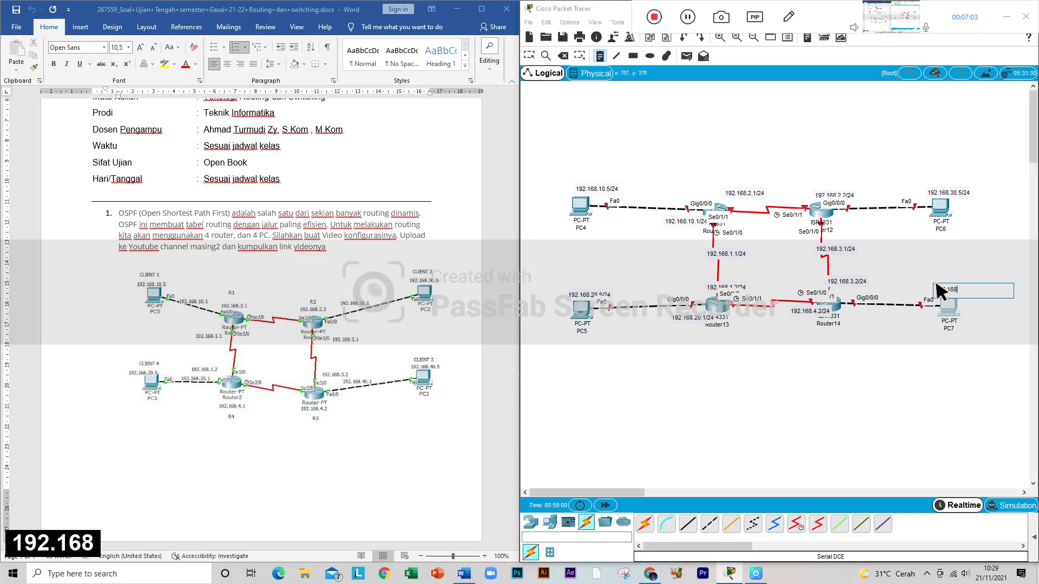
{"action": "type", "text": ".40"}
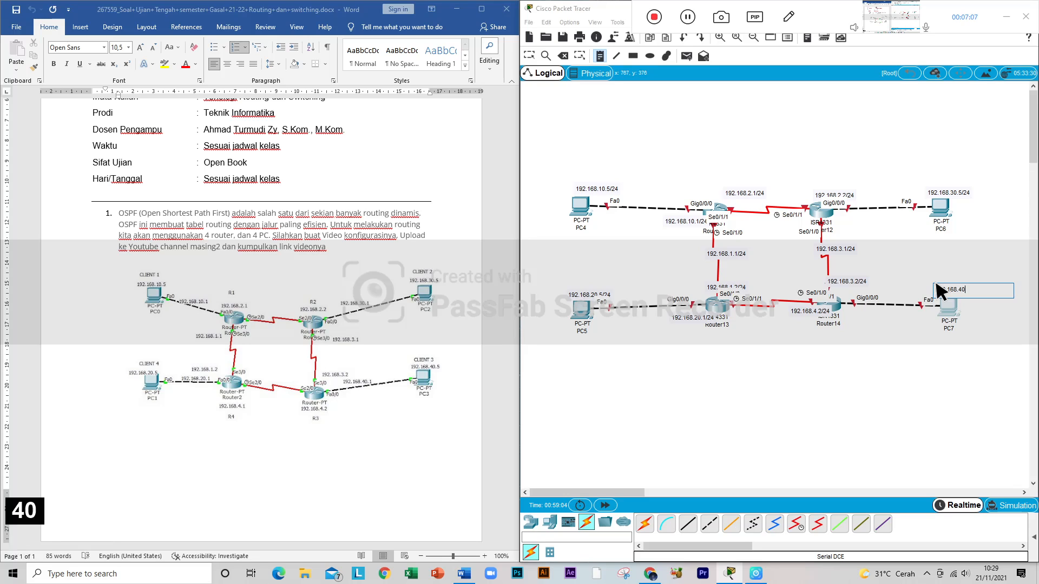
{"action": "type", "text": ".5/"}
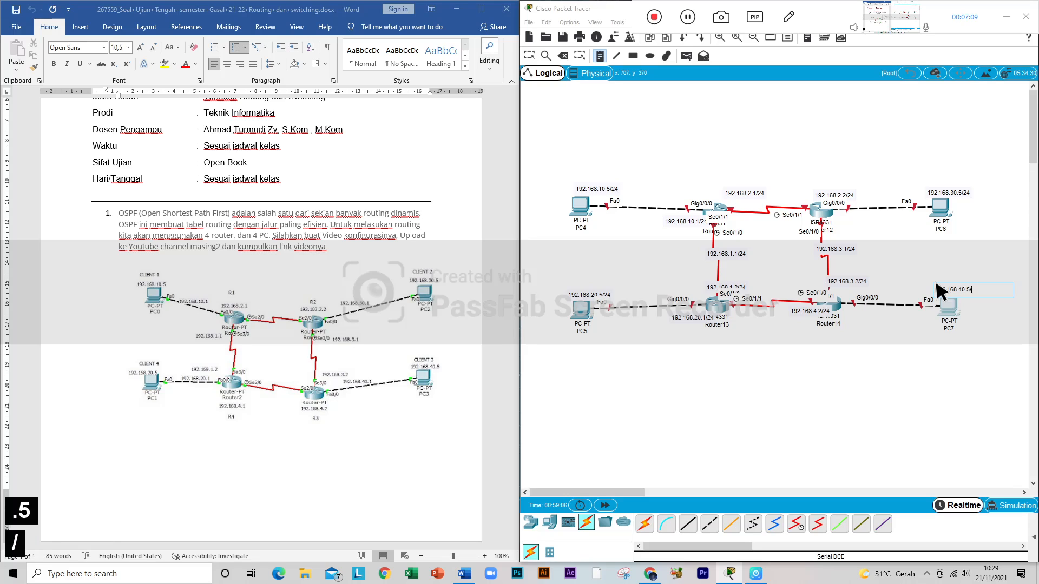
{"action": "type", "text": "24"}
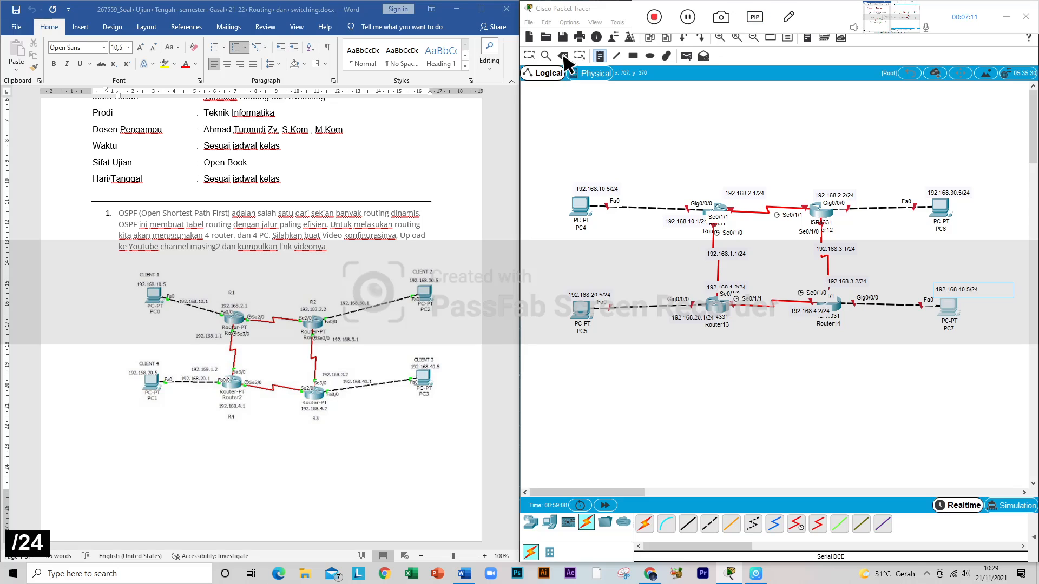
Step: Shift the address notes around PC4, PC5 and their two routers slightly to the left so they overlap the devices and links less
{"action": "left_click", "coordinate": [531, 54]}
{"action": "left_click_drag", "start_coordinate": [605, 188], "coordinate": [589, 185]}
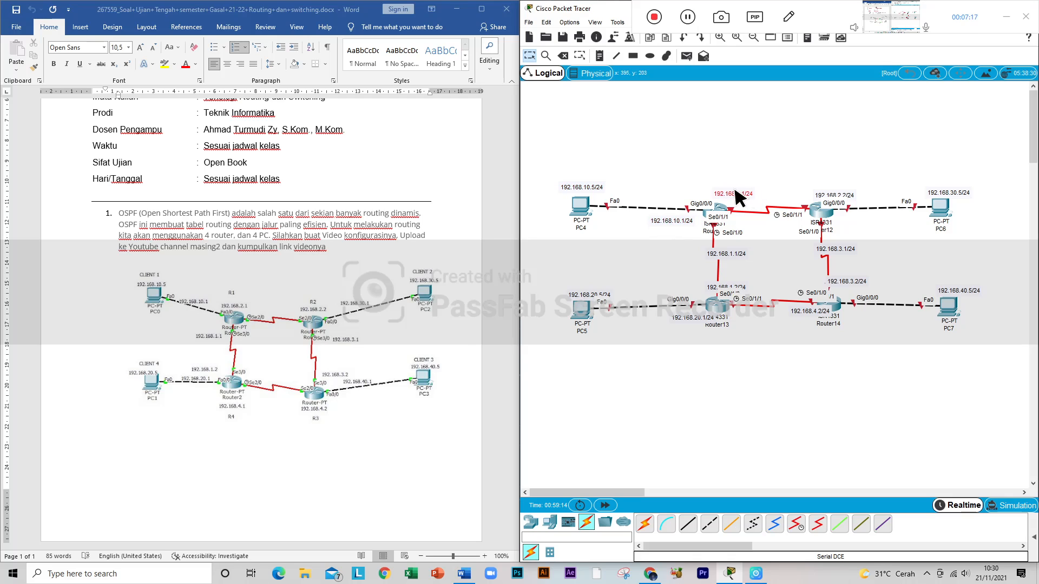
{"action": "left_click_drag", "start_coordinate": [739, 254], "coordinate": [724, 244]}
{"action": "left_click_drag", "start_coordinate": [727, 291], "coordinate": [714, 279]}
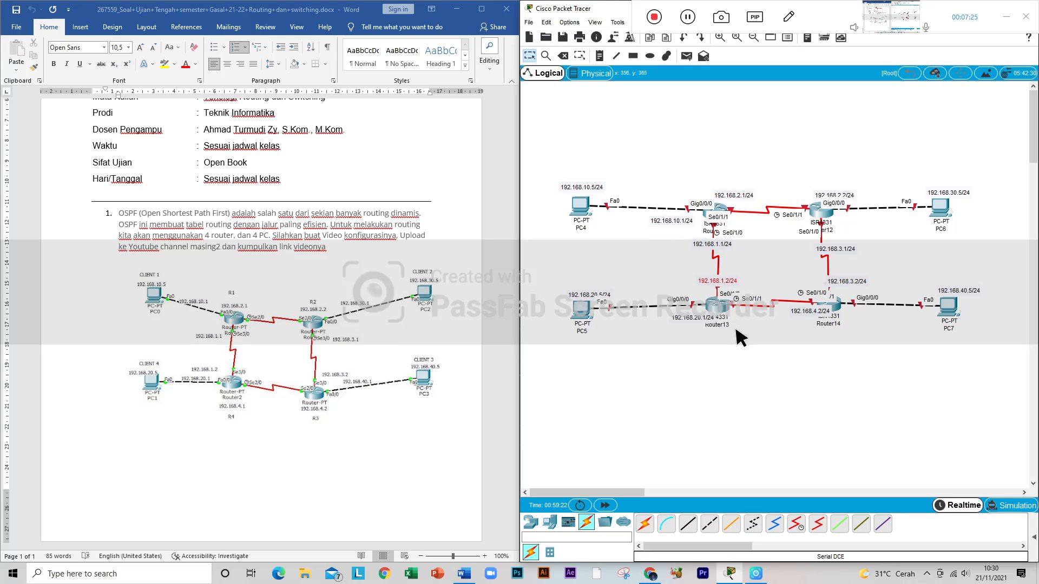
{"action": "left_click_drag", "start_coordinate": [693, 319], "coordinate": [678, 320]}
{"action": "left_click_drag", "start_coordinate": [593, 292], "coordinate": [594, 290]}
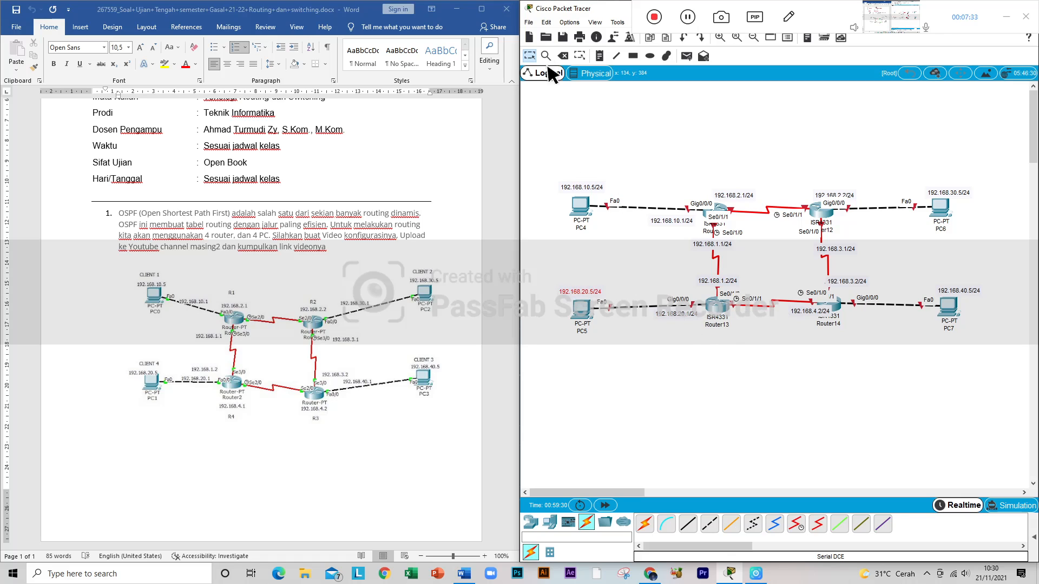
Step: Place a text note reading 192.168.4.1/24 beside Router13, just below its serial link to Router14
{"action": "left_click", "coordinate": [599, 56]}
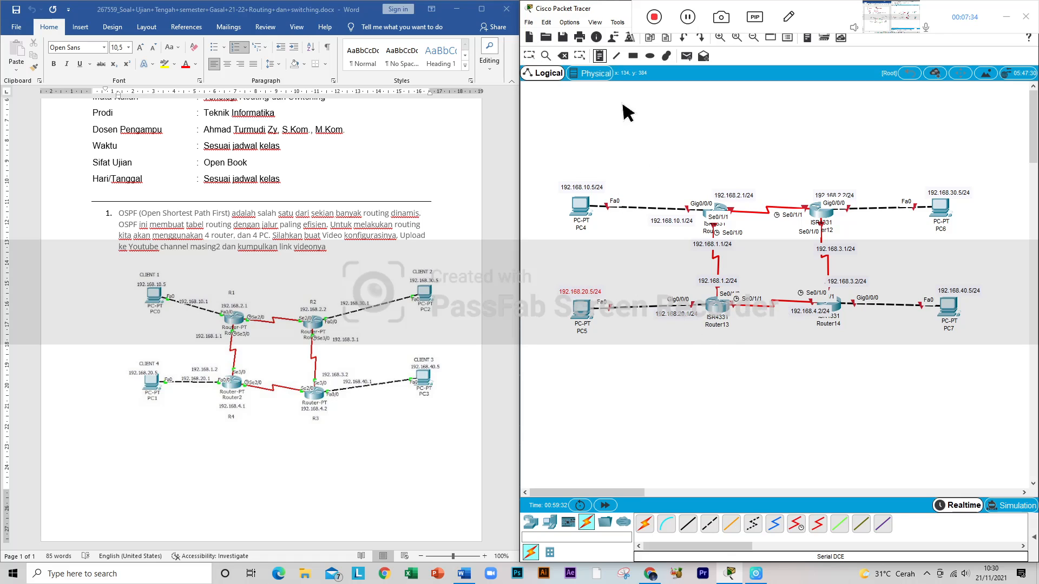
{"action": "left_click", "coordinate": [731, 314]}
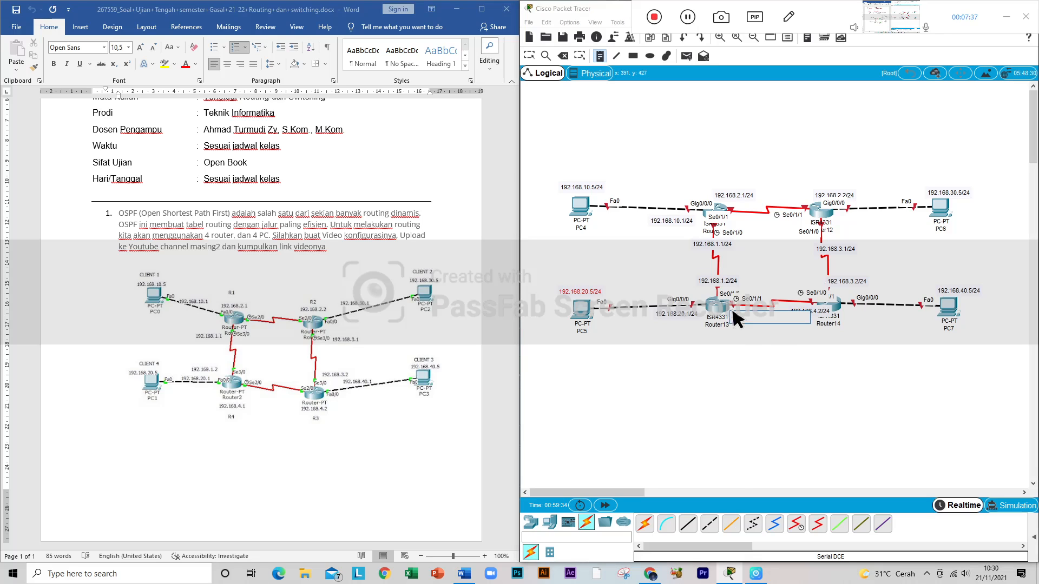
{"action": "type", "text": "192.168."}
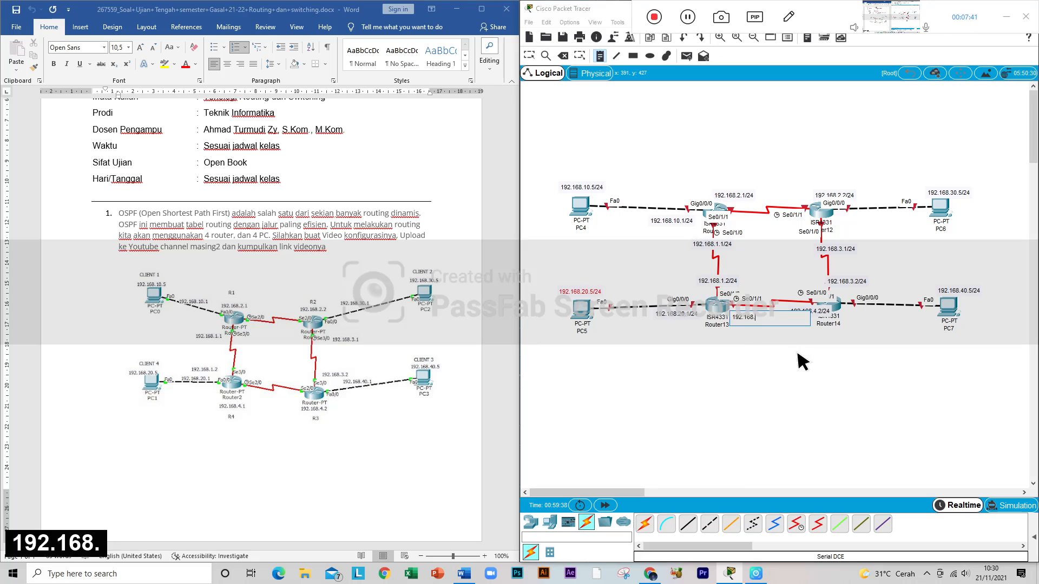
{"action": "type", "text": "2"}
{"action": "key", "text": "BackSpace"}
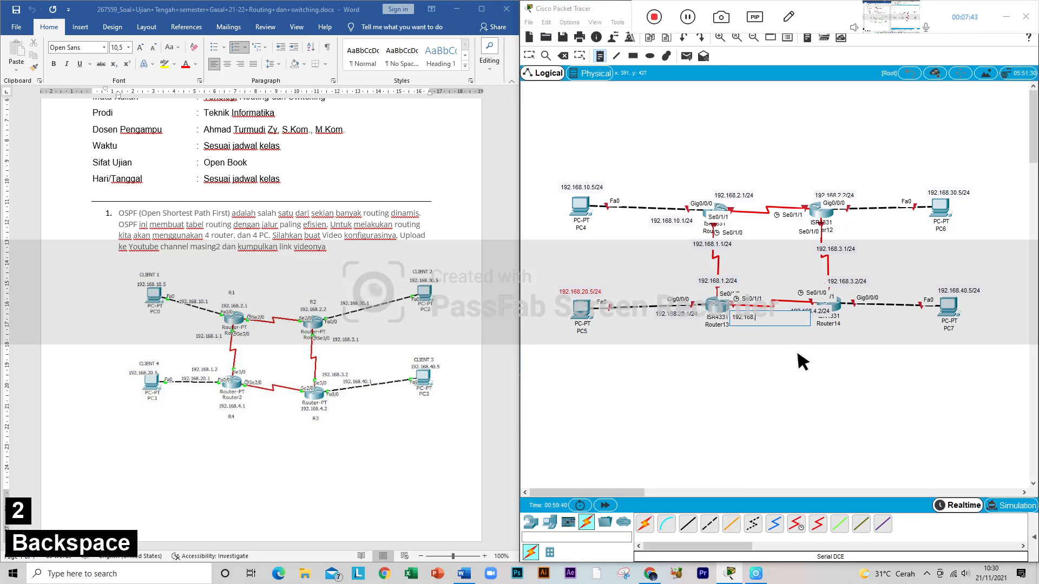
{"action": "type", "text": "4.1/24"}
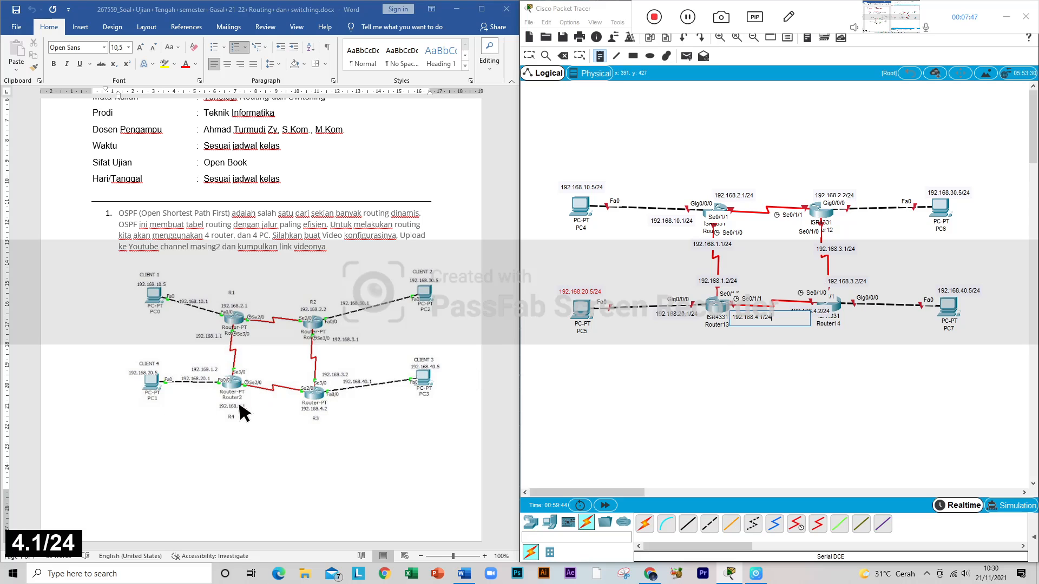
{"action": "left_click", "coordinate": [782, 332]}
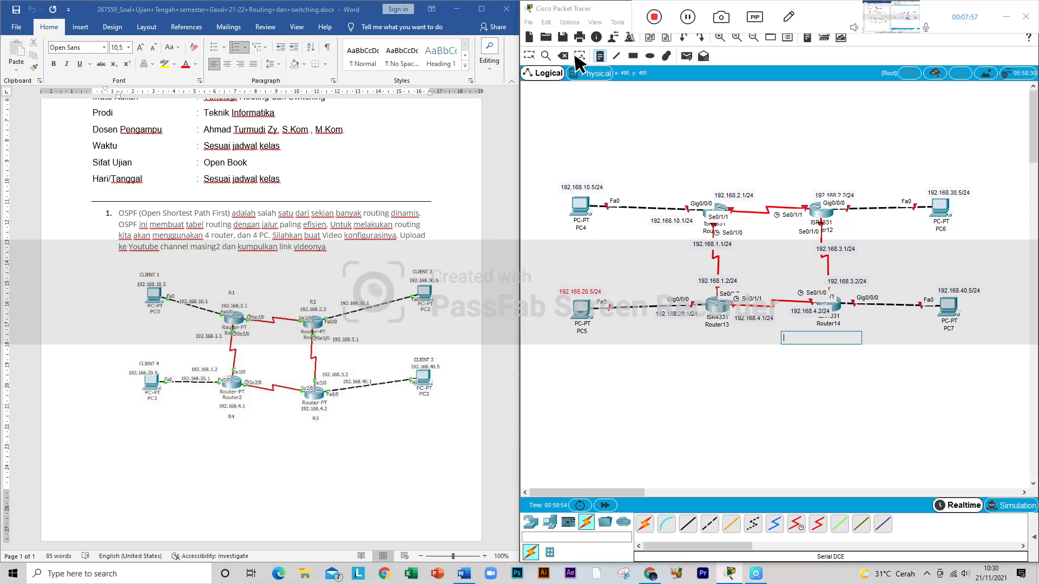
Step: Place a text note reading CLIENT 1 above PC4's address note
{"action": "left_click", "coordinate": [573, 172]}
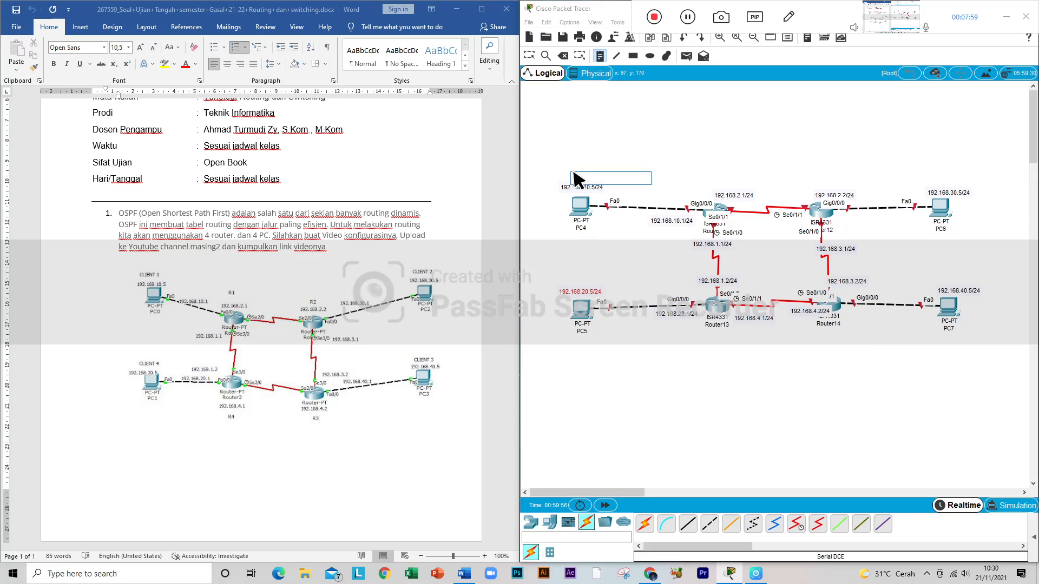
{"action": "key", "text": "Caps_Lock"}
{"action": "type", "text": "CLIENT "}
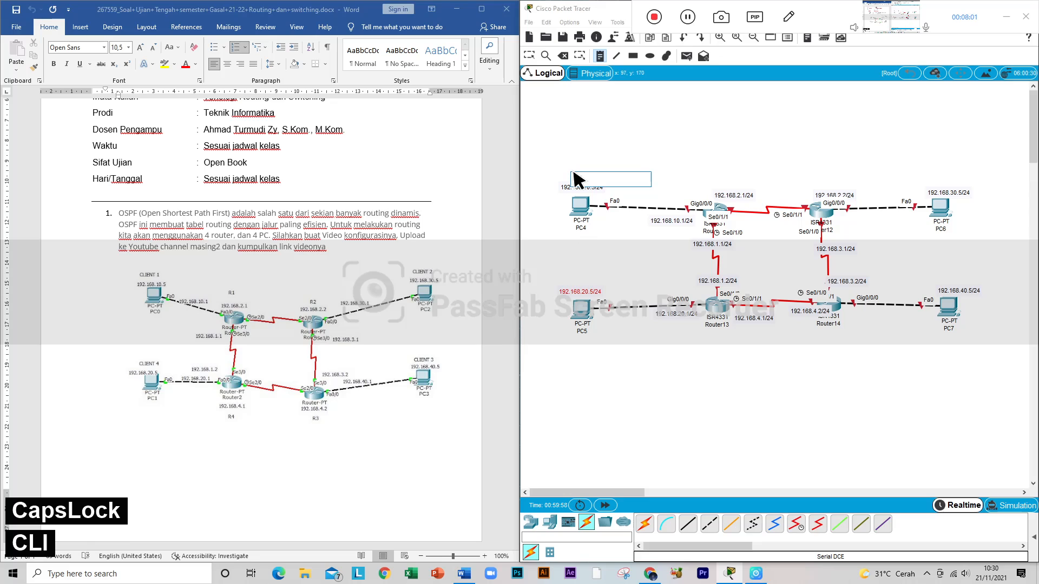
{"action": "type", "text": "1"}
{"action": "left_click", "coordinate": [590, 157]}
{"action": "left_click", "coordinate": [586, 177]}
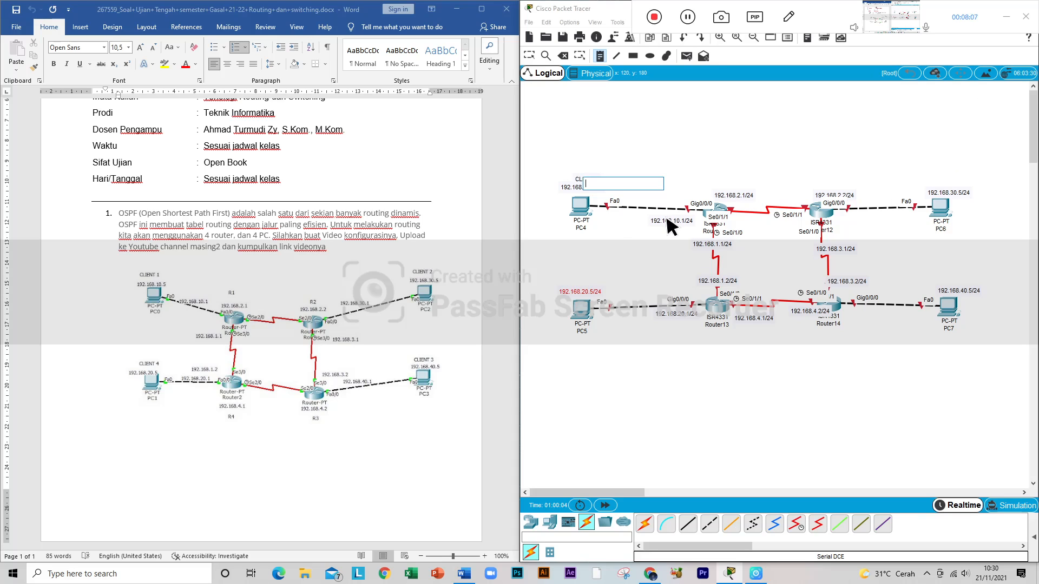
{"action": "left_click", "coordinate": [584, 204]}
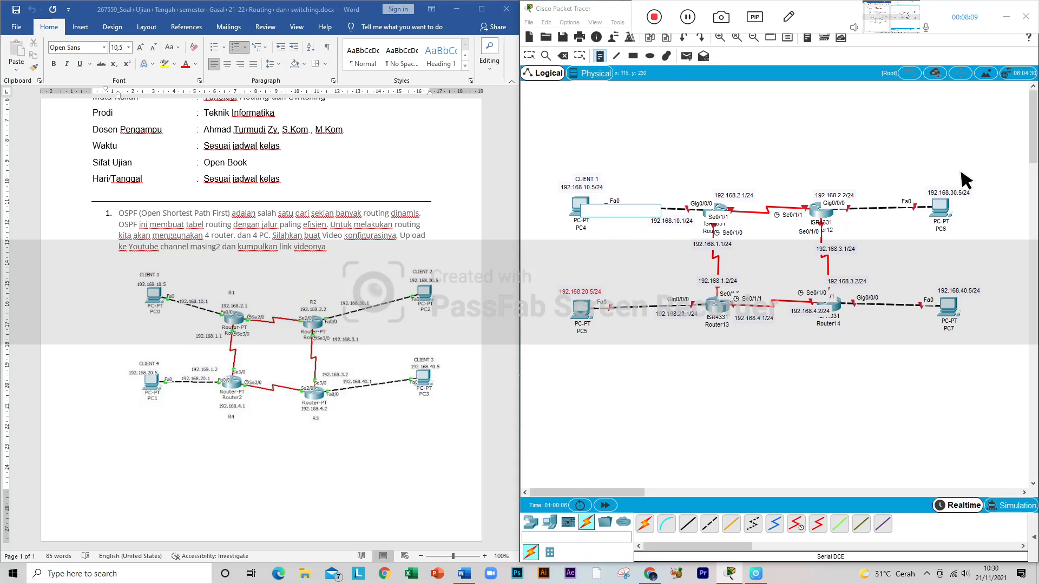
Step: Place a text note reading CLIENT 2 above PC6, at its address note
{"action": "left_click", "coordinate": [929, 184]}
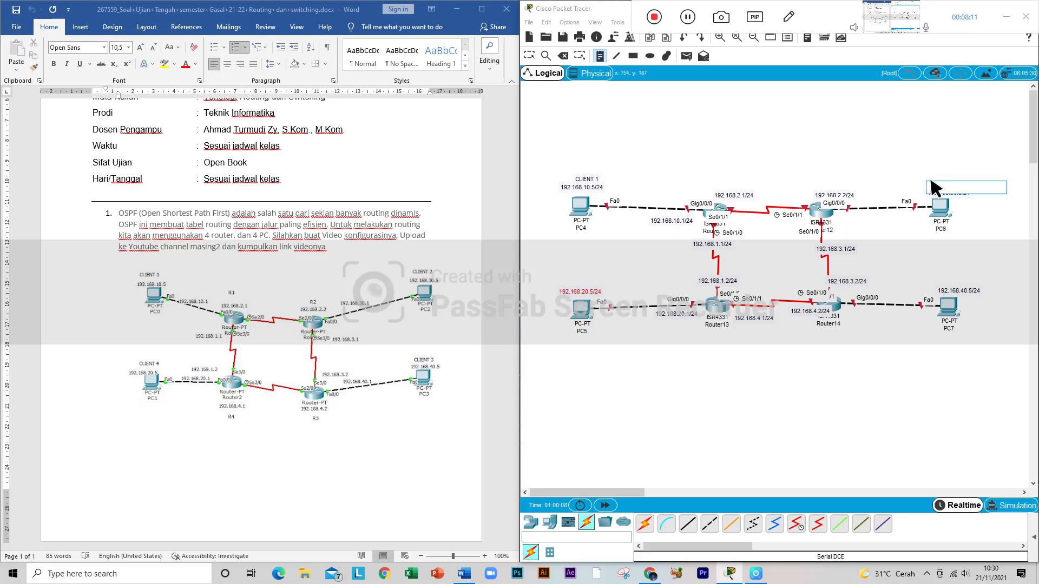
{"action": "type", "text": "CLI"}
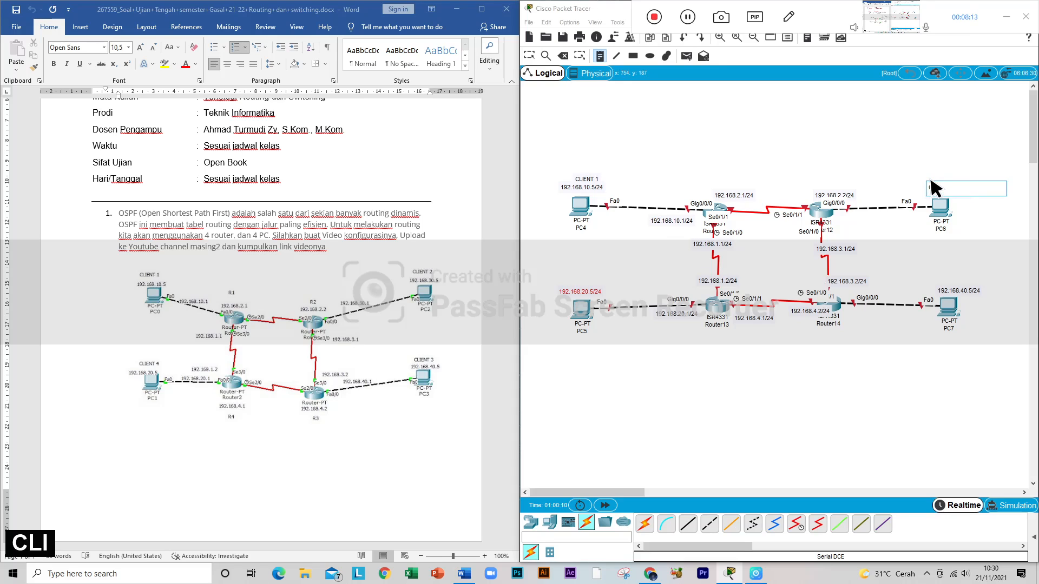
{"action": "type", "text": "ENT 2"}
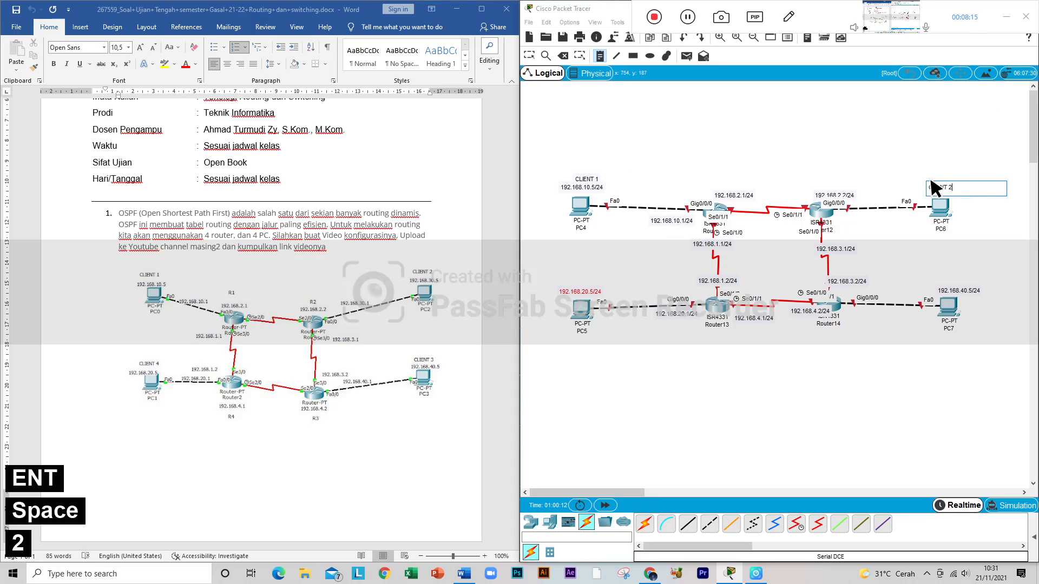
Step: Place a text note reading CLIENT 3 above PC7's address note
{"action": "left_click", "coordinate": [946, 275]}
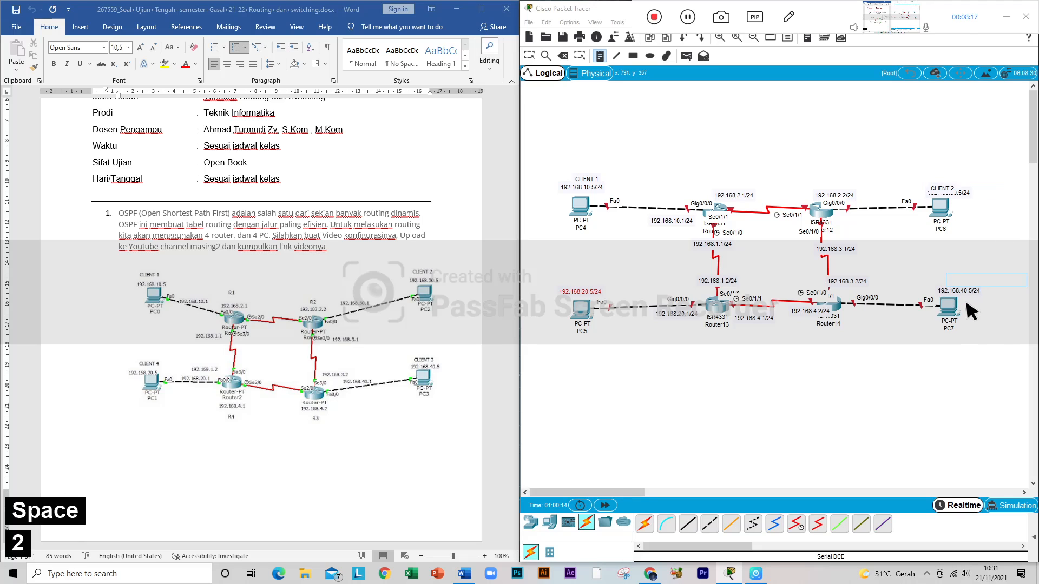
{"action": "type", "text": "CLIENT"}
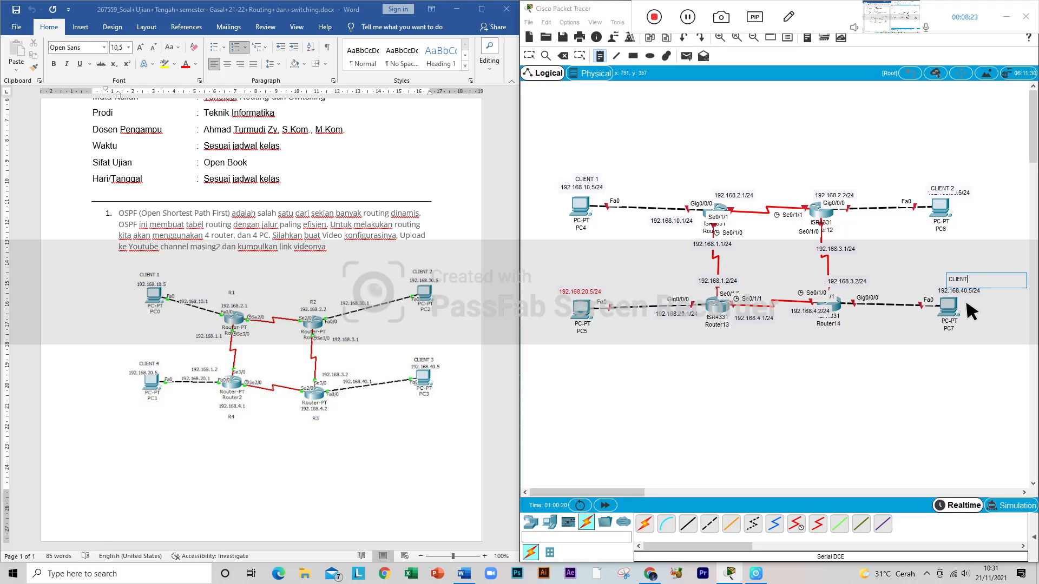
{"action": "type", "text": " 3"}
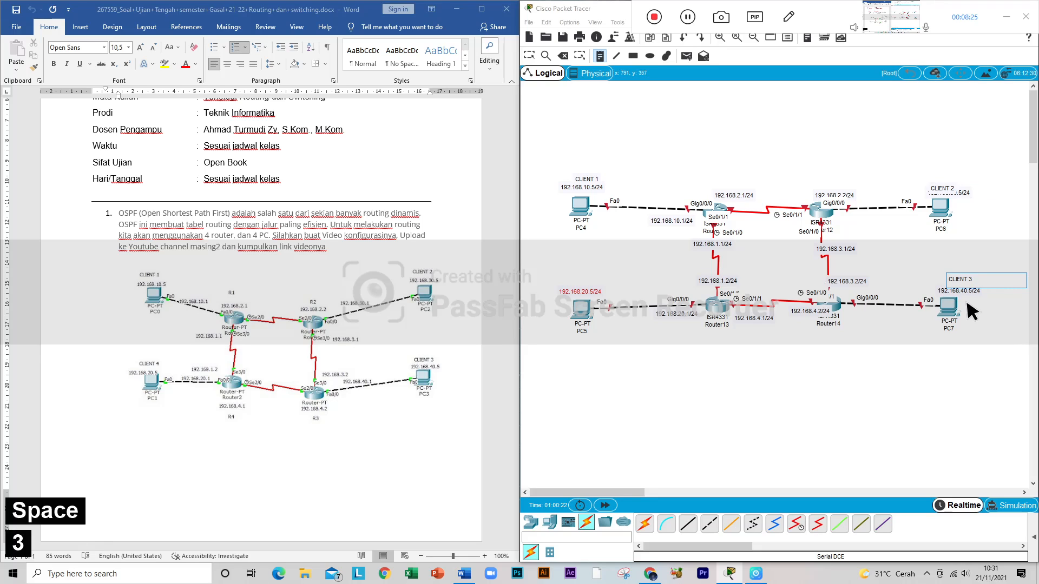
Step: Place a text note reading CLIENT 2 above PC5's address note
{"action": "left_click", "coordinate": [577, 276]}
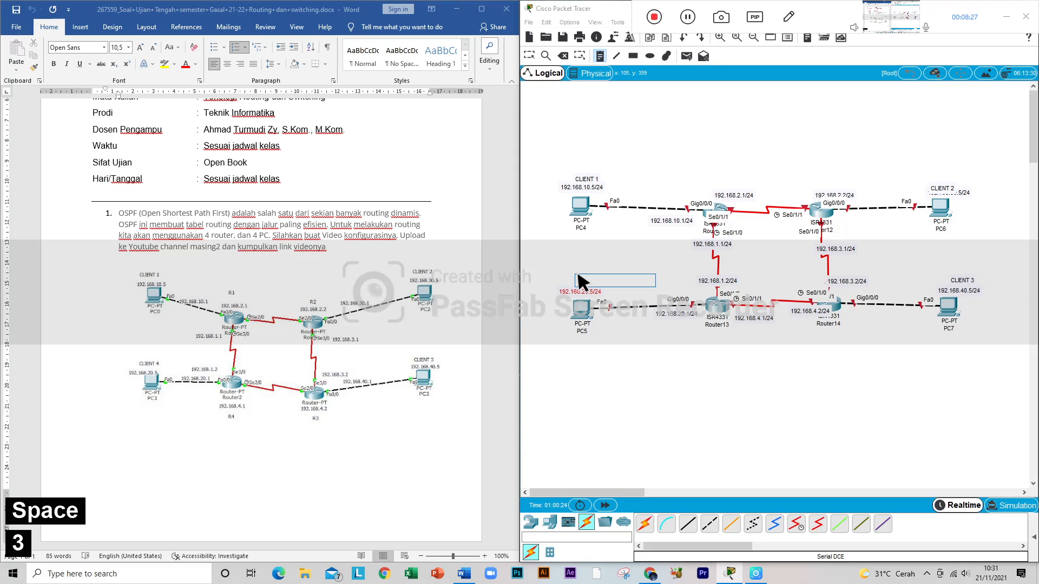
{"action": "type", "text": "CLIENT"}
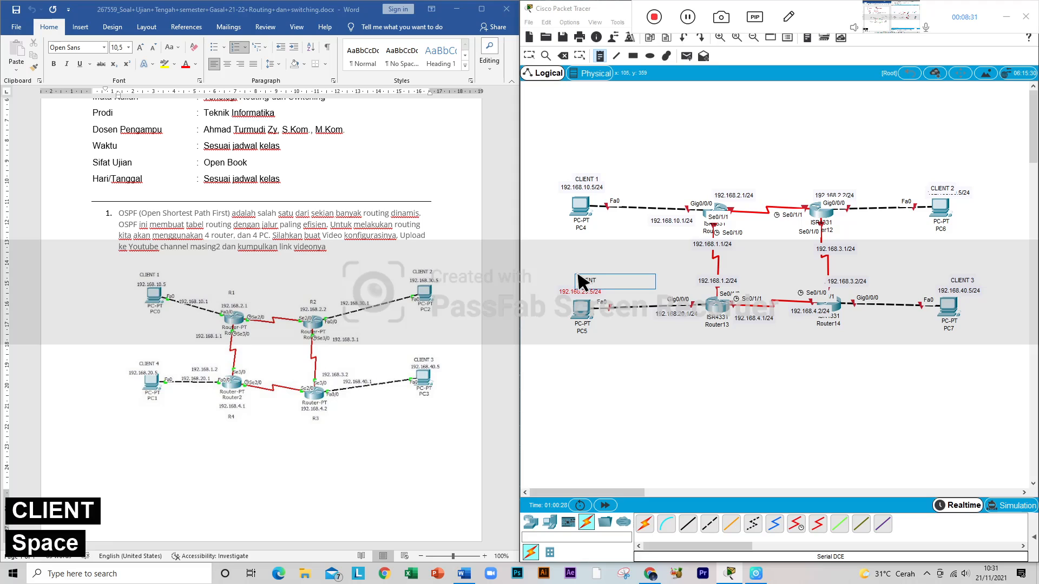
{"action": "type", "text": " 2"}
Step: Move PC6's CLIENT 2 note up so that it sits clear above the PC's address note
{"action": "left_click", "coordinate": [530, 55]}
{"action": "left_click", "coordinate": [946, 186]}
{"action": "left_click_drag", "start_coordinate": [946, 189], "coordinate": [946, 181]}
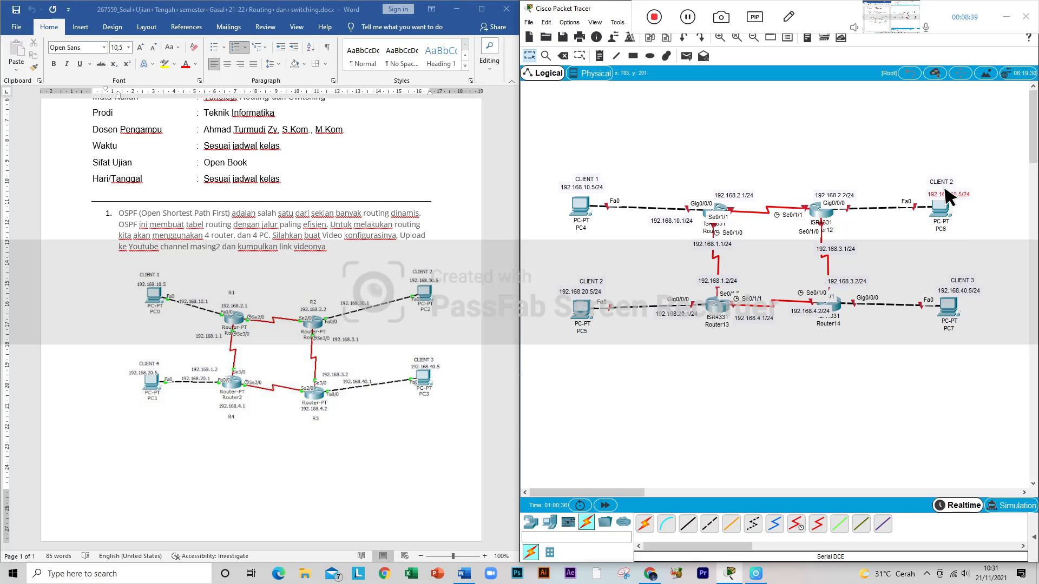
Step: Give PC4 the static IP address 192.168.10.5 with subnet mask 255.255.255.0
{"action": "left_click", "coordinate": [579, 204]}
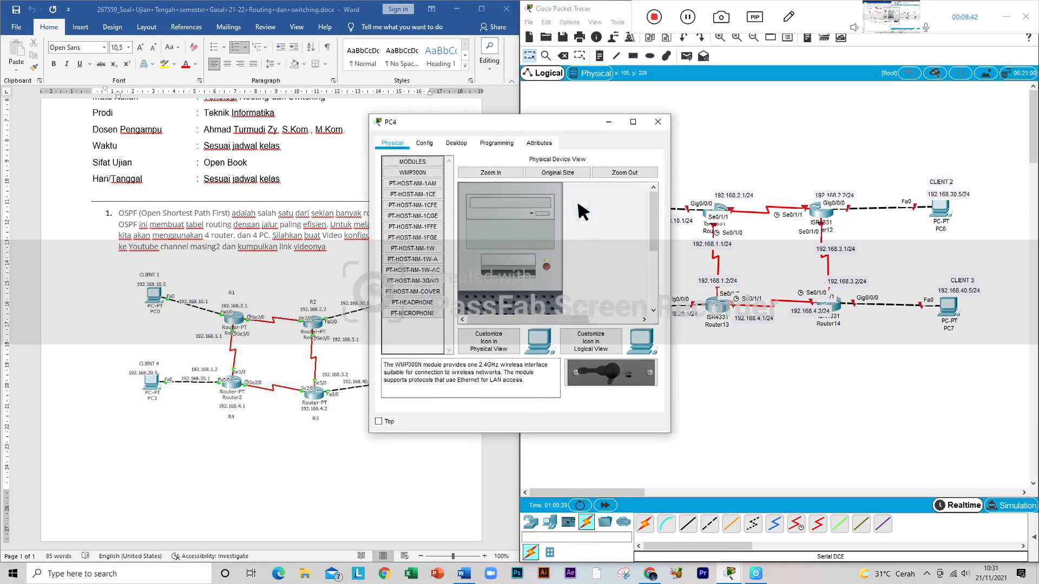
{"action": "left_click", "coordinate": [457, 143]}
{"action": "left_click", "coordinate": [437, 193]}
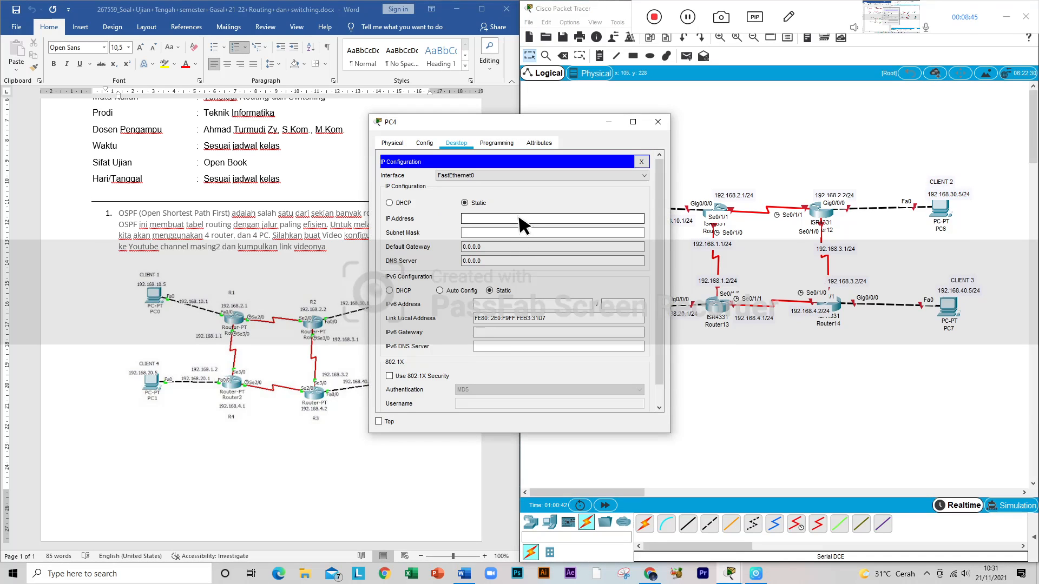
{"action": "type", "text": "192."}
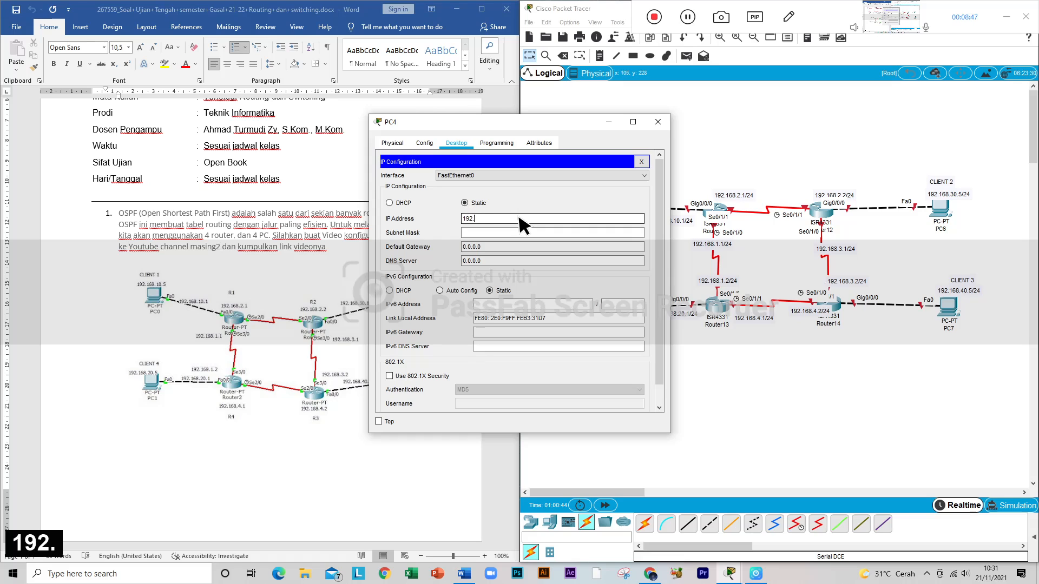
{"action": "type", "text": "168."}
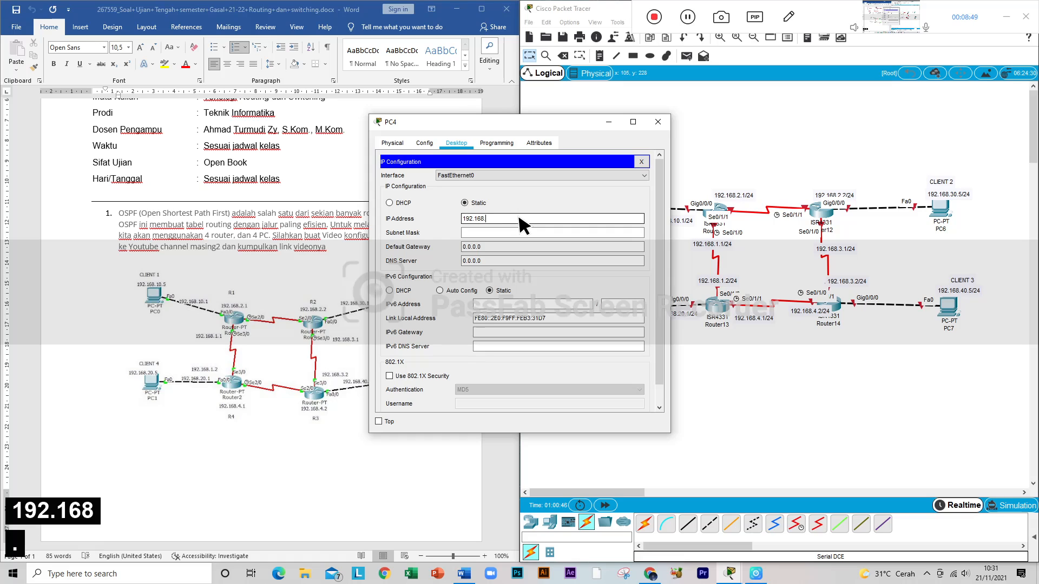
{"action": "type", "text": "10."}
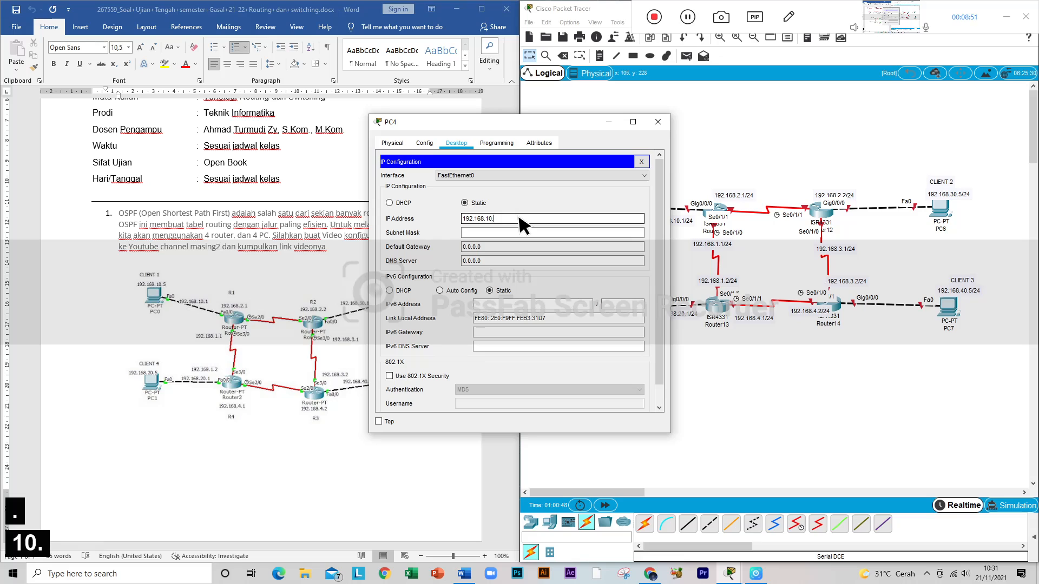
{"action": "type", "text": "5"}
{"action": "left_click", "coordinate": [530, 228]}
Step: Set PC4's default gateway to 192.168.10.1 and close its configuration window
{"action": "left_click", "coordinate": [489, 245]}
{"action": "left_click_drag", "start_coordinate": [489, 244], "coordinate": [453, 247]}
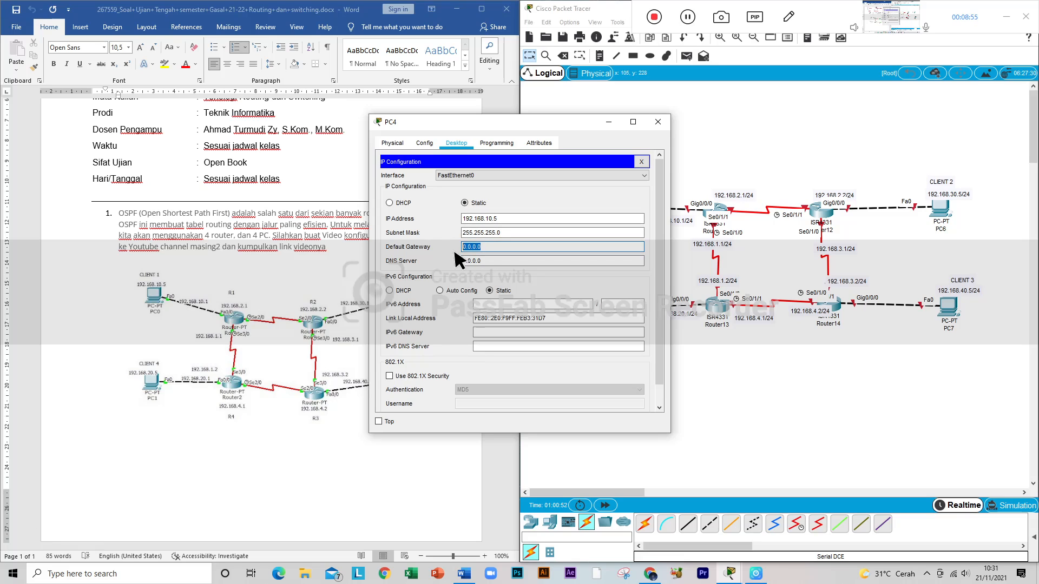
{"action": "type", "text": "192."}
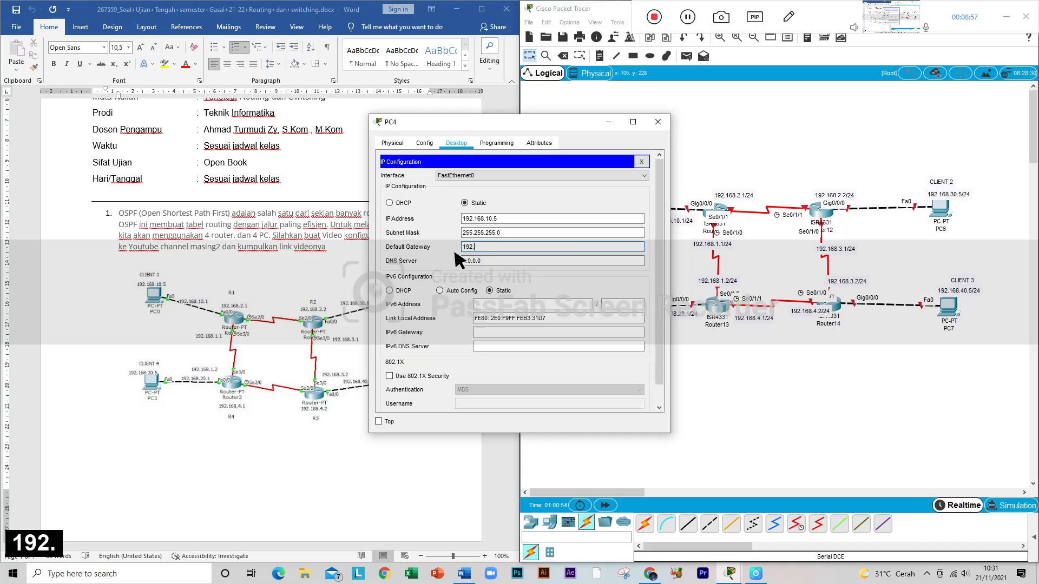
{"action": "type", "text": "168.1."}
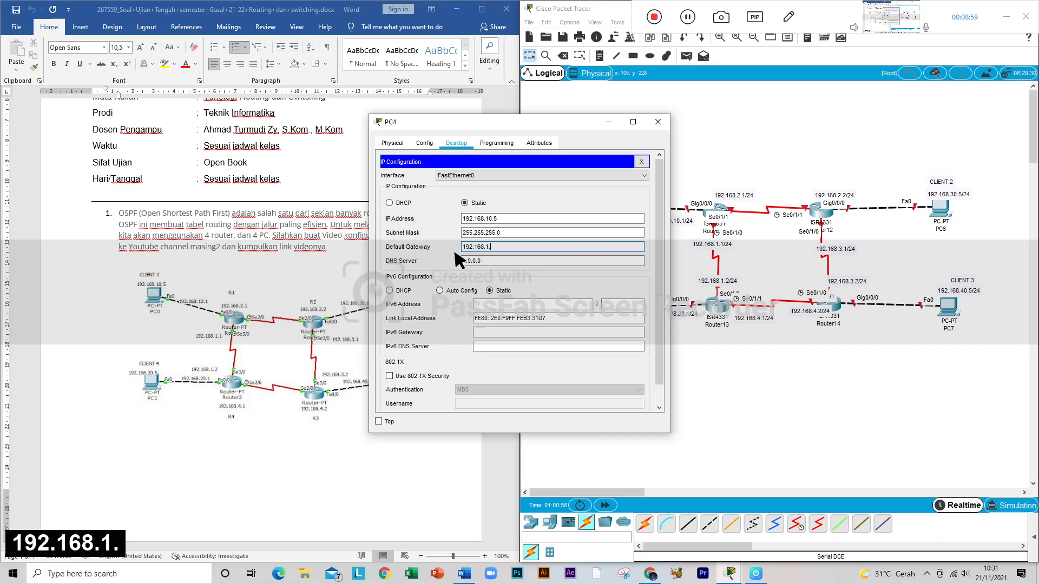
{"action": "key", "text": "BackSpace"}
{"action": "type", "text": "0.1"}
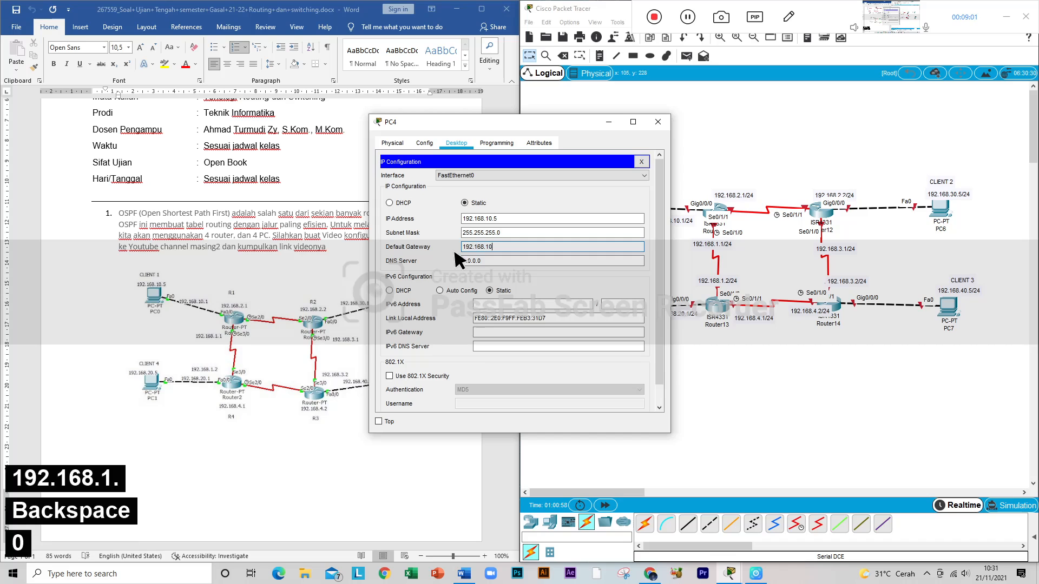
{"action": "left_click", "coordinate": [656, 123]}
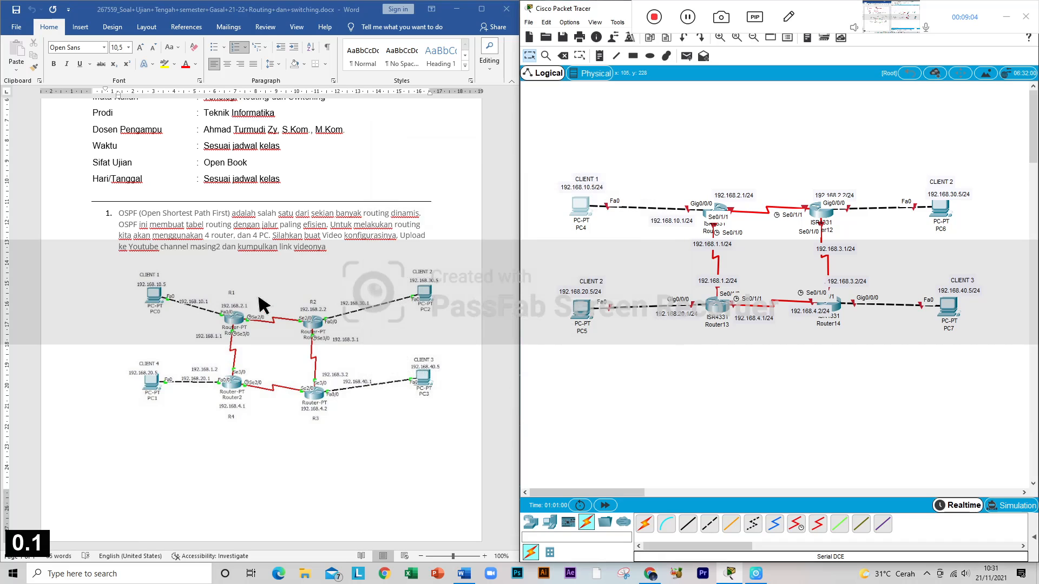
Step: Give PC5 the static IP address 192.168.20.5 with subnet mask 255.255.255.0
{"action": "left_click", "coordinate": [589, 313]}
{"action": "left_click_drag", "start_coordinate": [492, 121], "coordinate": [763, 104]}
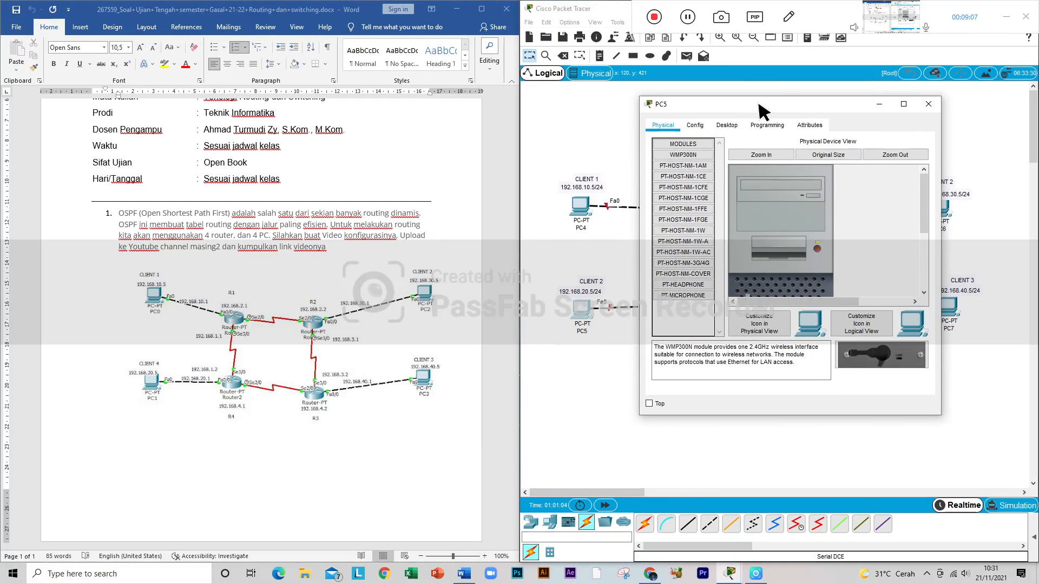
{"action": "left_click", "coordinate": [727, 125]}
{"action": "left_click", "coordinate": [737, 169]}
{"action": "left_click", "coordinate": [735, 204]}
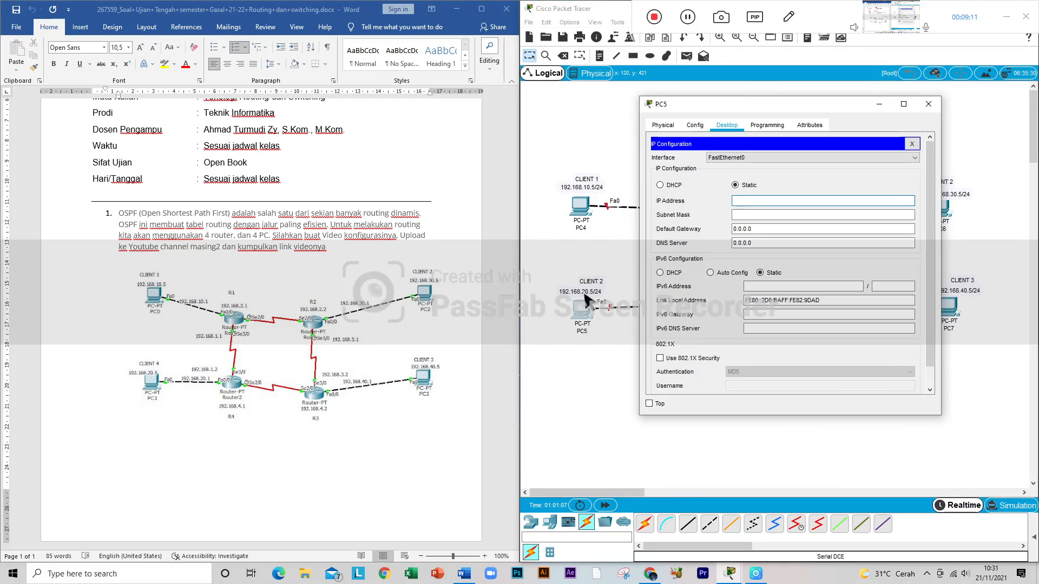
{"action": "type", "text": "192"}
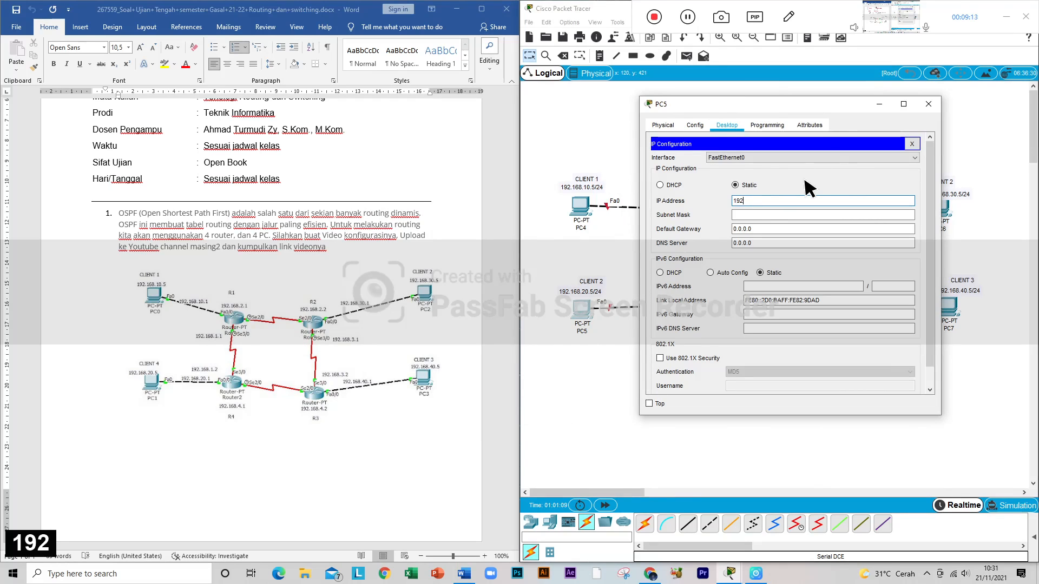
{"action": "type", "text": ".168."}
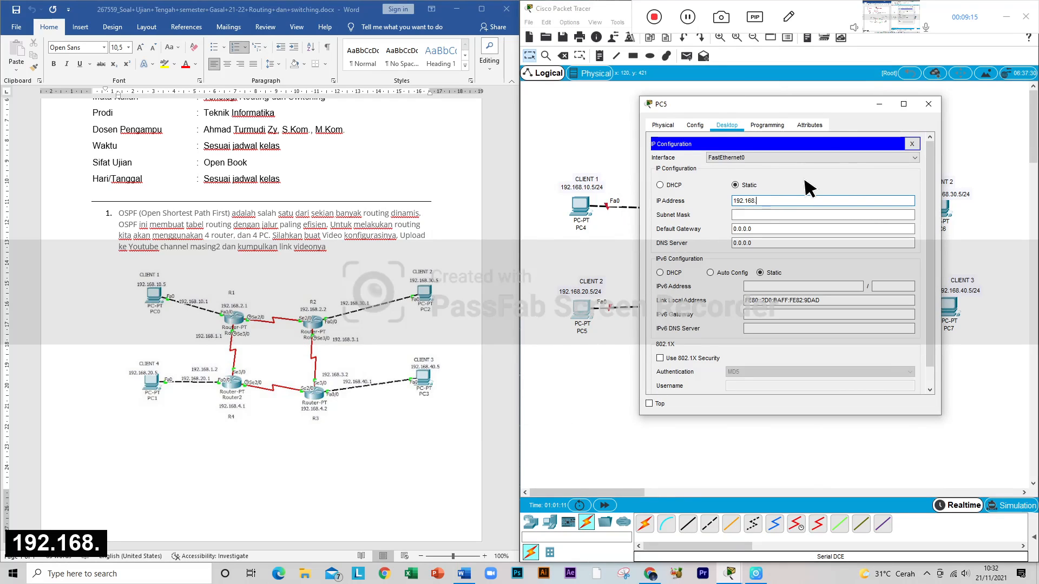
{"action": "type", "text": "20"}
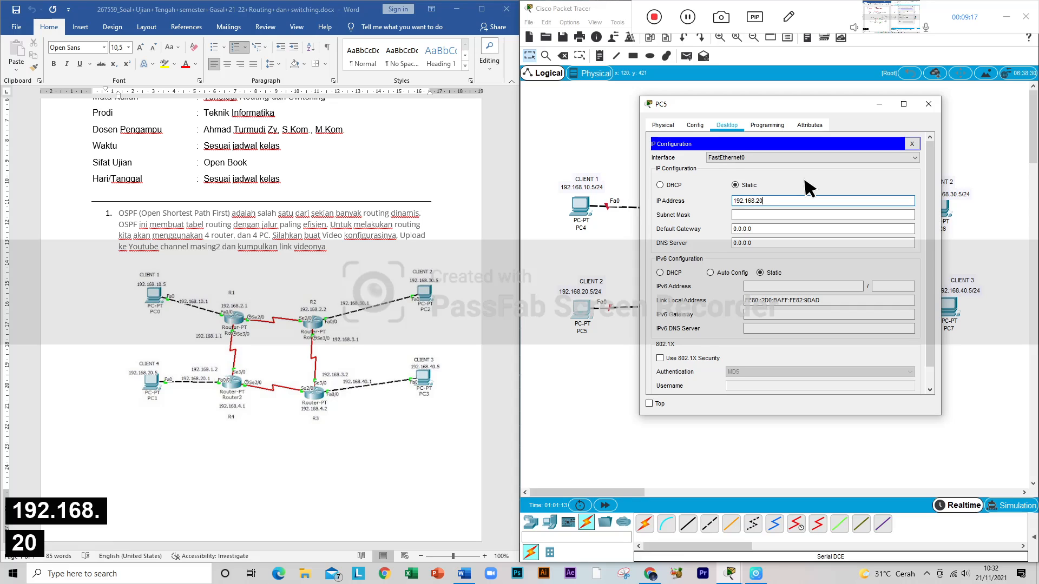
{"action": "type", "text": ".5"}
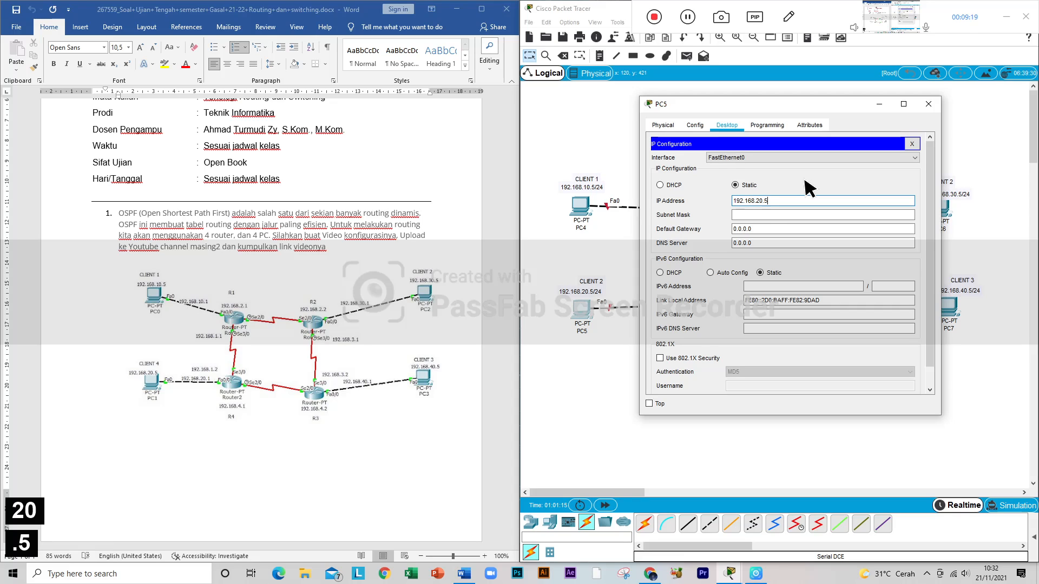
{"action": "key", "text": "Tab"}
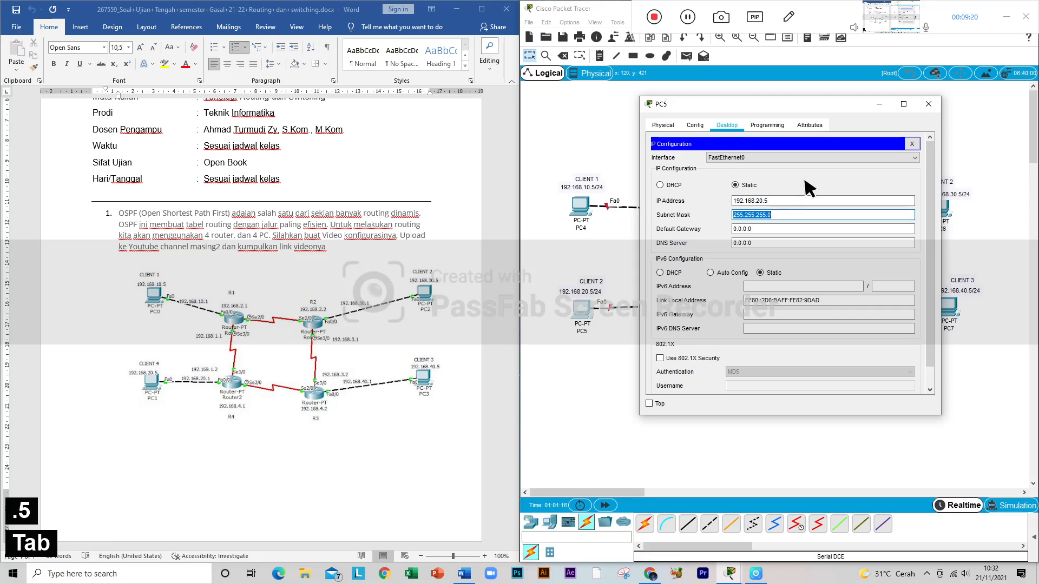
Step: Set PC5's default gateway to 192.168.20.1, reusing its IP address, and close its configuration window
{"action": "left_click", "coordinate": [786, 230]}
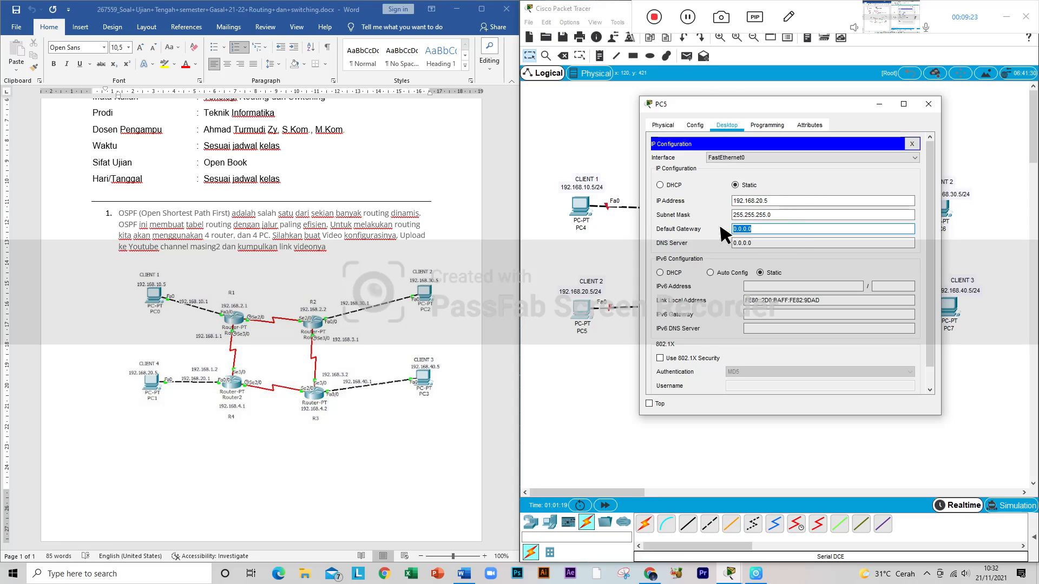
{"action": "left_click_drag", "start_coordinate": [771, 202], "coordinate": [731, 229]}
{"action": "key", "text": "ctrl+c"}
{"action": "key", "text": "ctrl+v"}
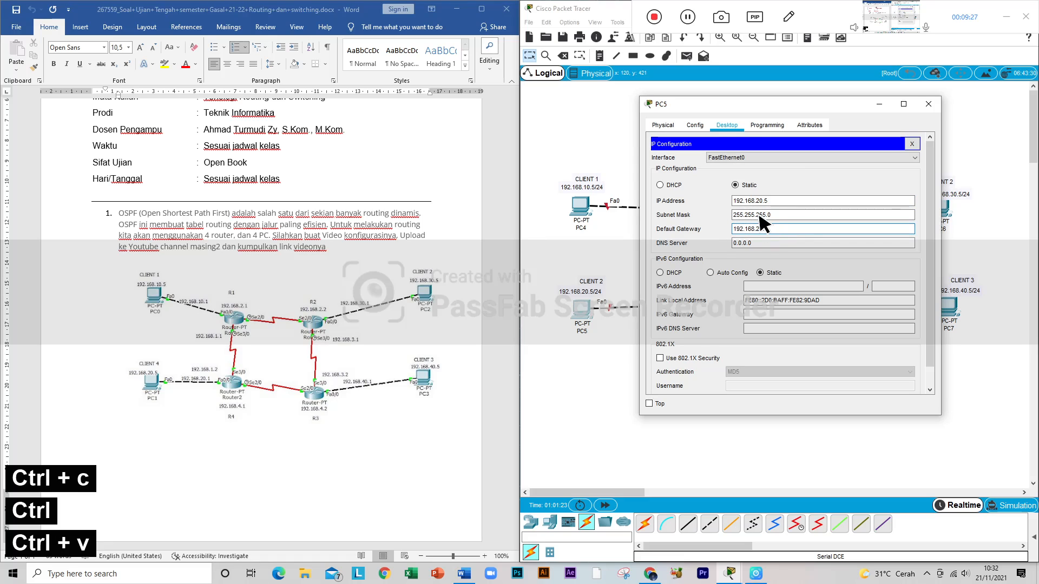
{"action": "key", "text": "BackSpace"}
{"action": "type", "text": "1"}
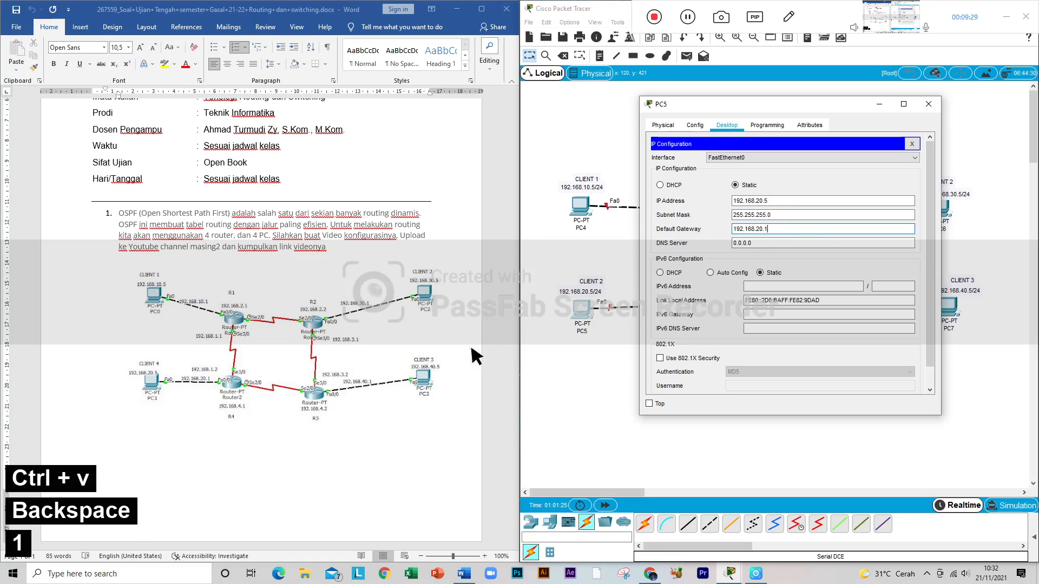
{"action": "left_click", "coordinate": [932, 107]}
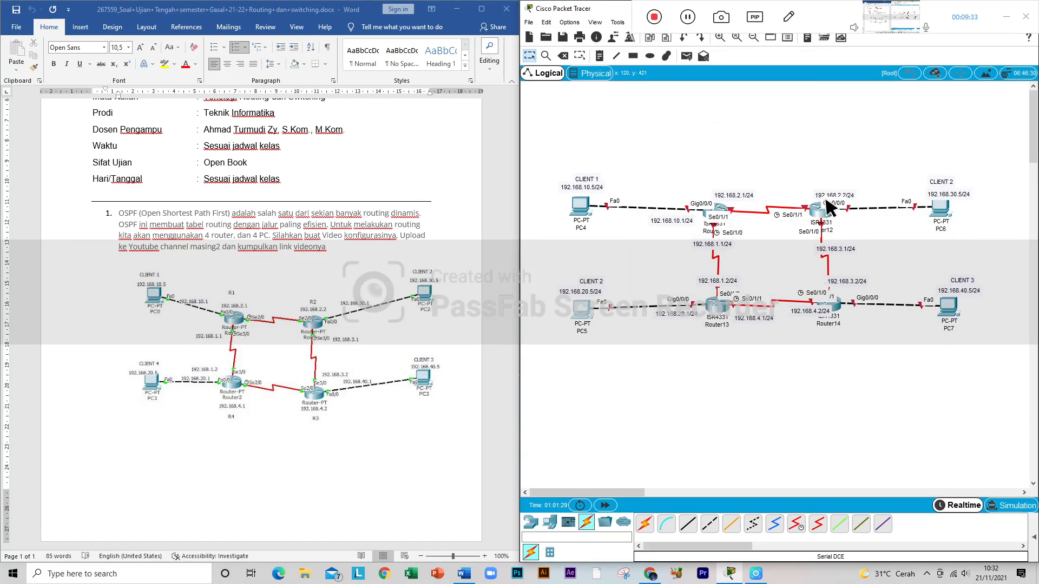
Step: Give PC6 the static IP address 192.168.30.5 with subnet mask 255.255.255.0
{"action": "left_click", "coordinate": [946, 211]}
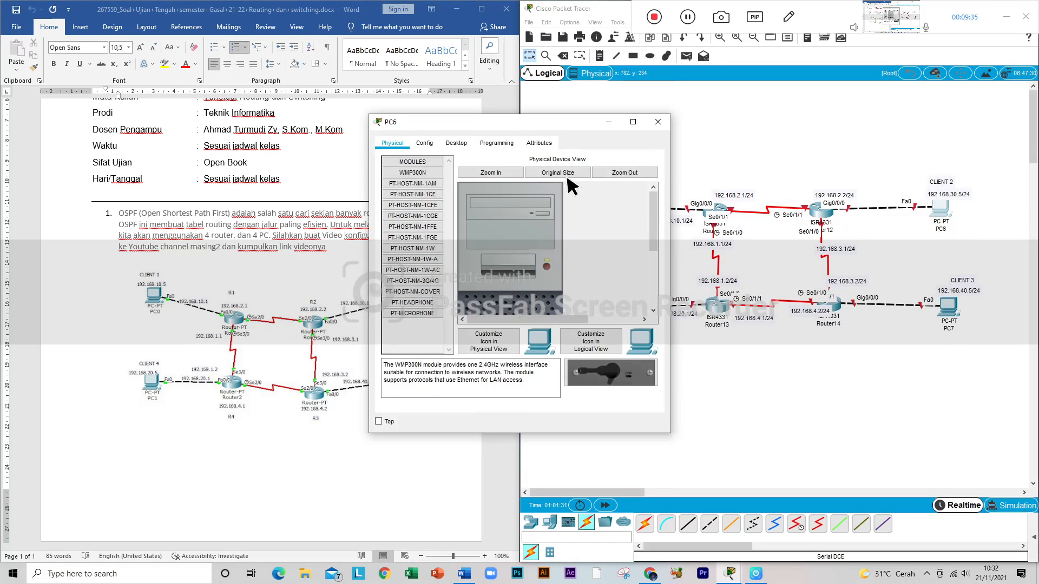
{"action": "left_click_drag", "start_coordinate": [533, 132], "coordinate": [667, 103]}
{"action": "left_click_drag", "start_coordinate": [597, 106], "coordinate": [643, 106]}
{"action": "left_click", "coordinate": [637, 121]}
{"action": "left_click", "coordinate": [595, 157]}
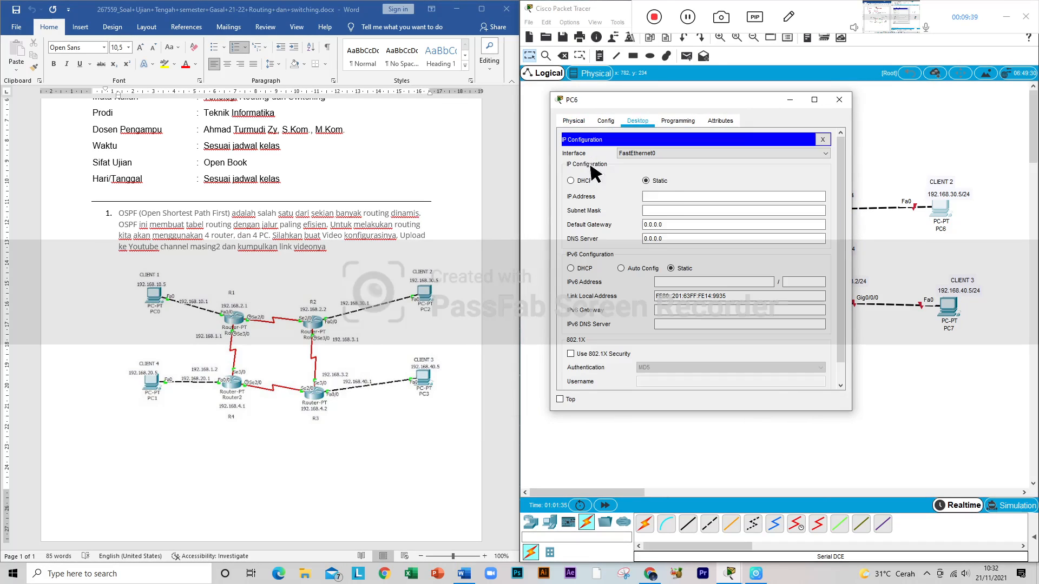
{"action": "left_click", "coordinate": [659, 195]}
{"action": "type", "text": "19"}
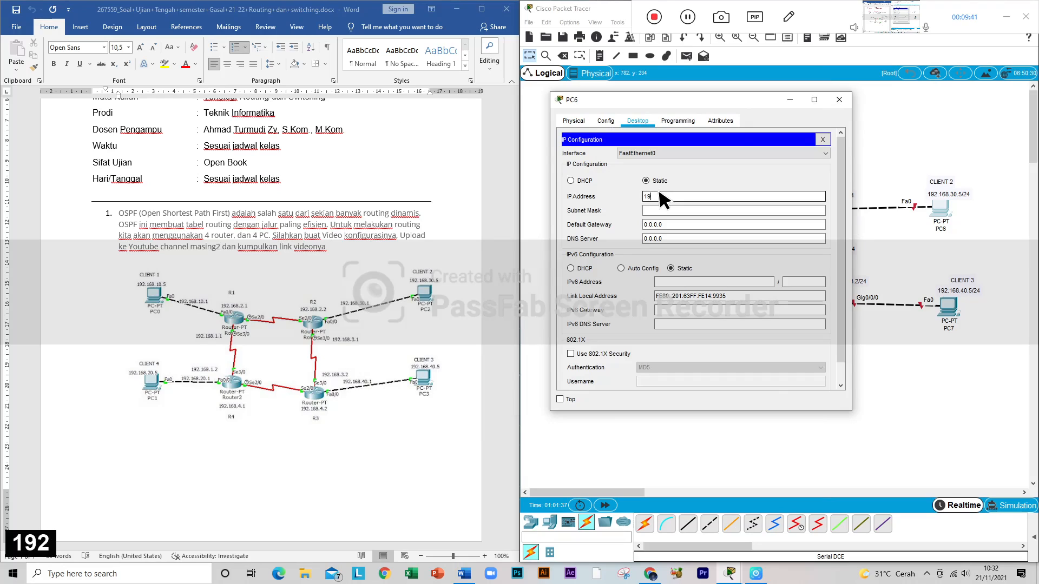
{"action": "type", "text": "2."}
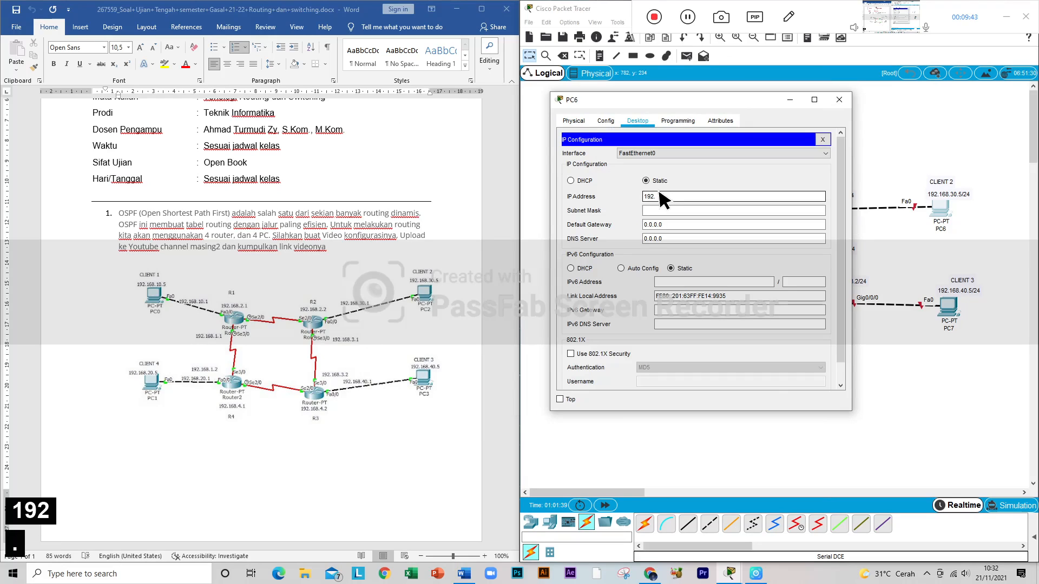
{"action": "type", "text": "167"}
{"action": "key", "text": "BackSpace"}
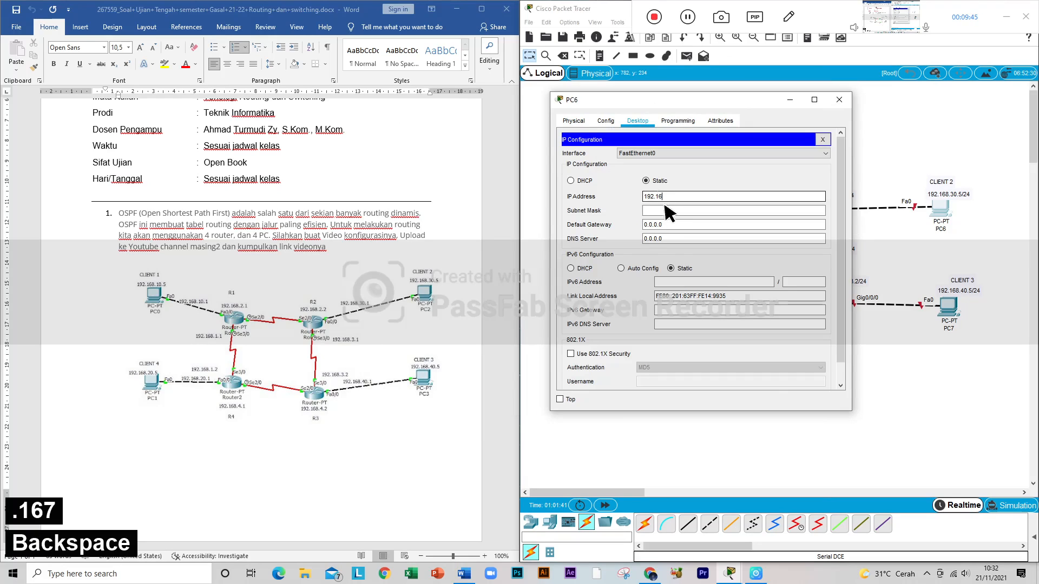
{"action": "type", "text": "8"}
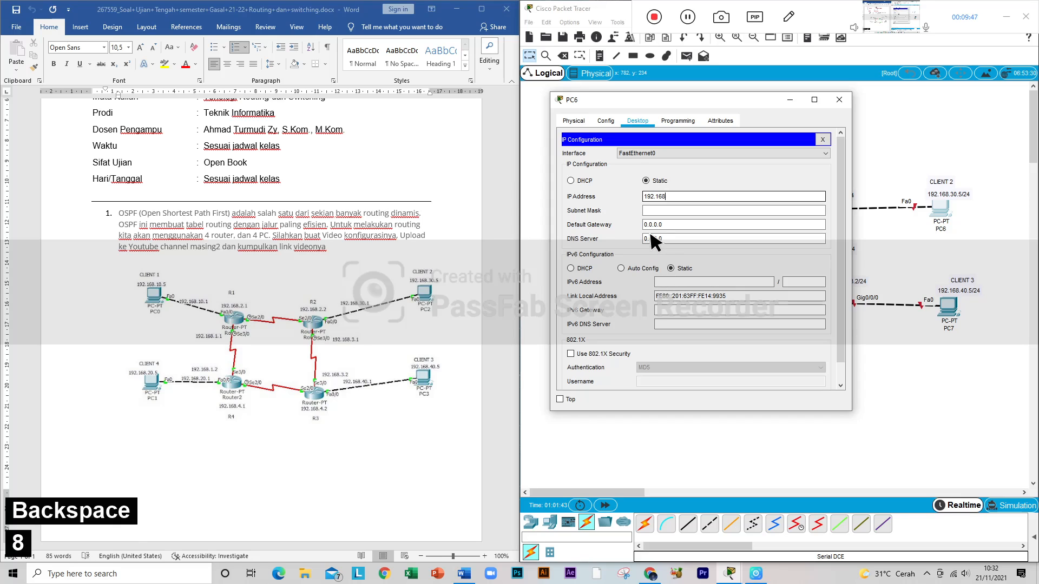
{"action": "type", "text": "."}
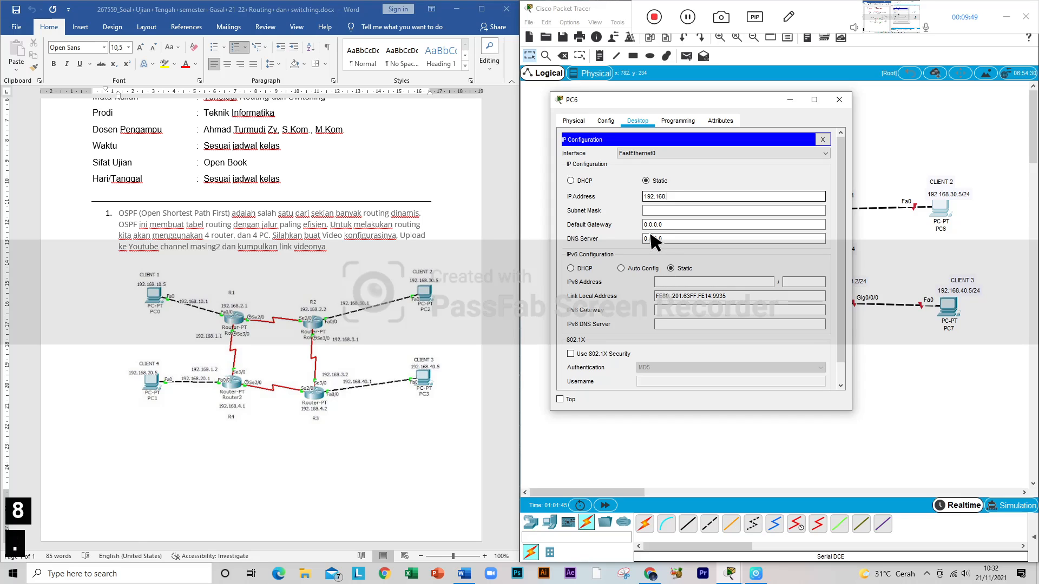
{"action": "type", "text": "30"}
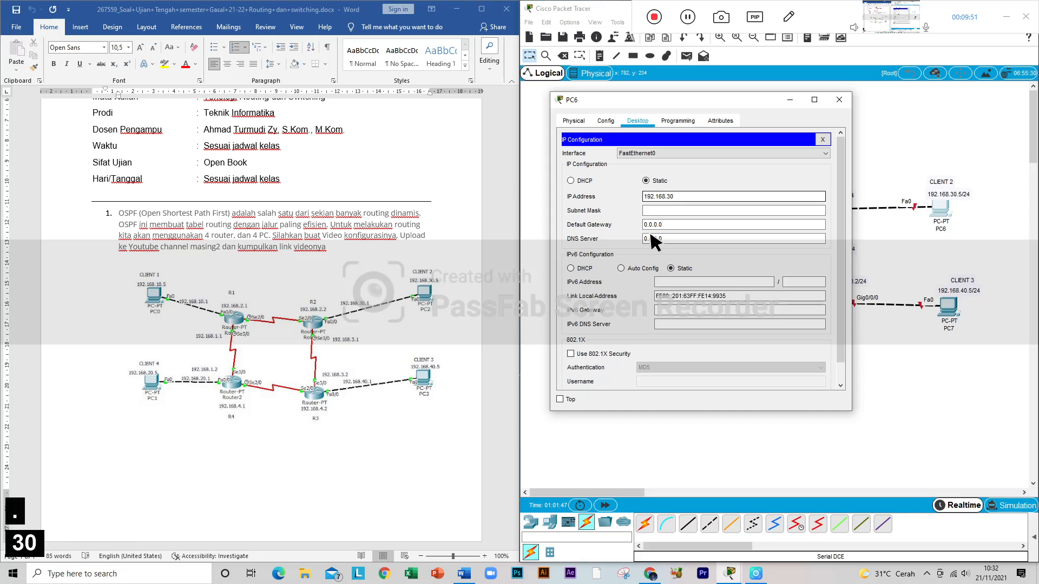
{"action": "type", "text": ".5"}
{"action": "key", "text": "Tab"}
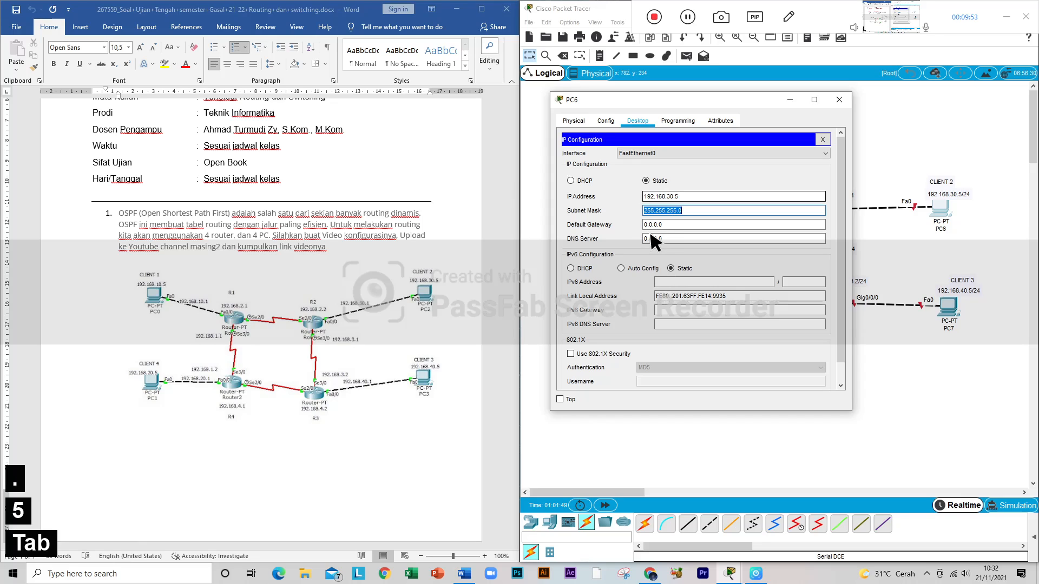
Step: Set PC6's default gateway to 192.168.30.1, reusing its IP address, and close its configuration window
{"action": "left_click_drag", "start_coordinate": [682, 196], "coordinate": [641, 196]}
{"action": "key", "text": "ctrl+c"}
{"action": "right_click", "coordinate": [641, 197]}
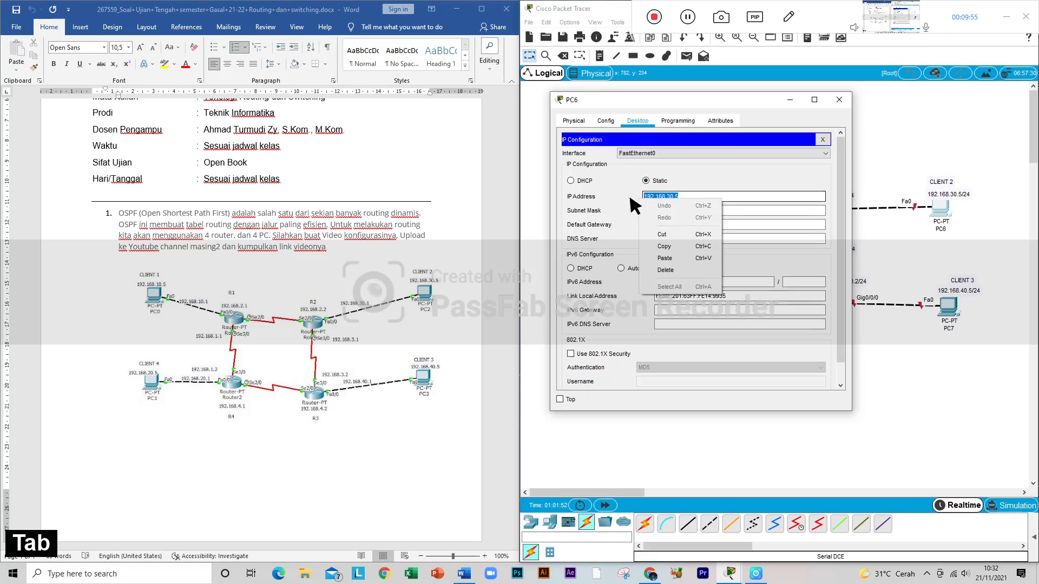
{"action": "left_click", "coordinate": [680, 244]}
{"action": "left_click", "coordinate": [670, 238]}
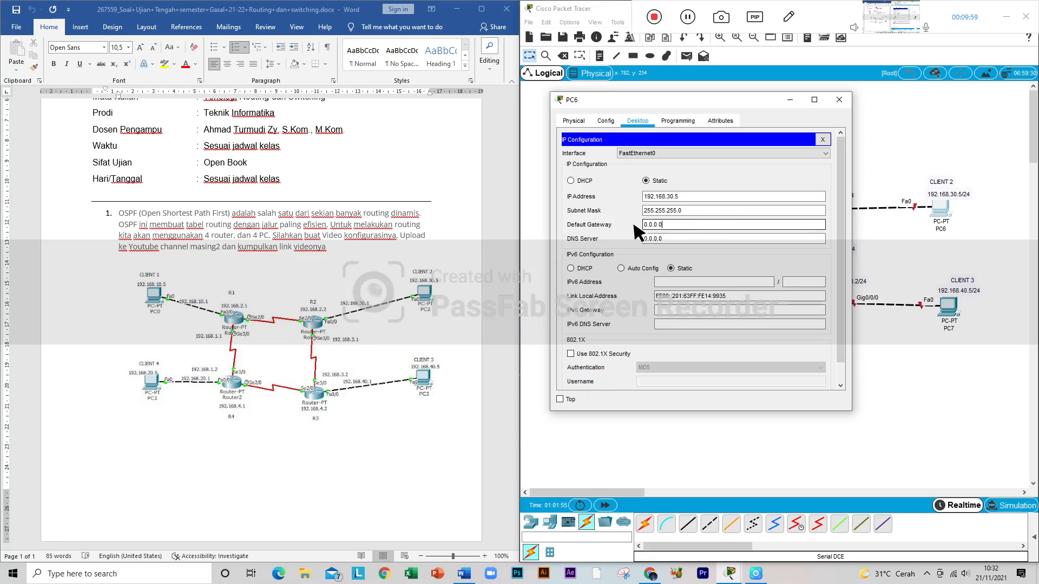
{"action": "left_click_drag", "start_coordinate": [680, 223], "coordinate": [643, 227]}
{"action": "key", "text": "ctrl+v"}
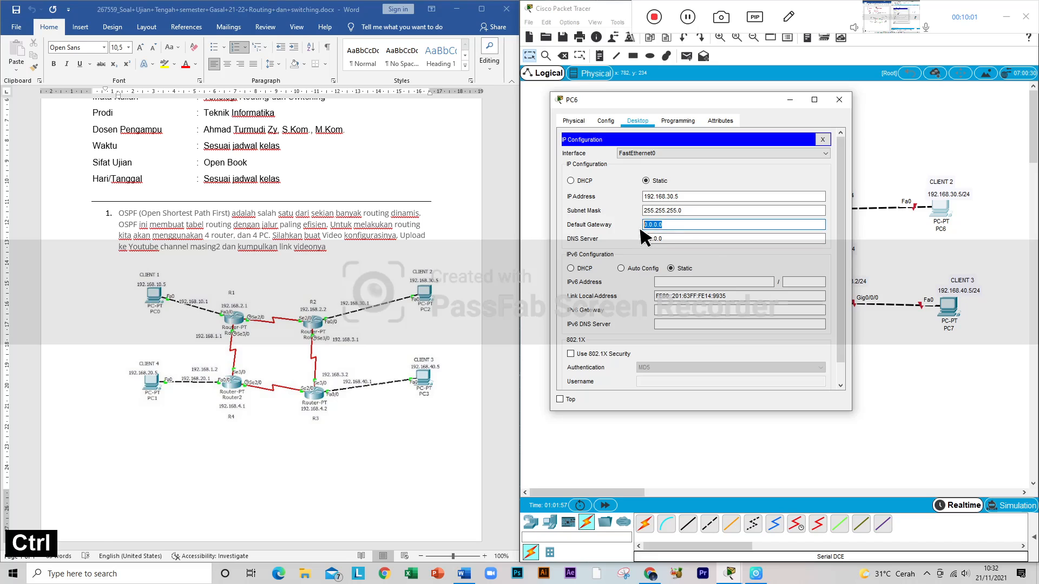
{"action": "key", "text": "BackSpace"}
{"action": "type", "text": "192.168.30.1"}
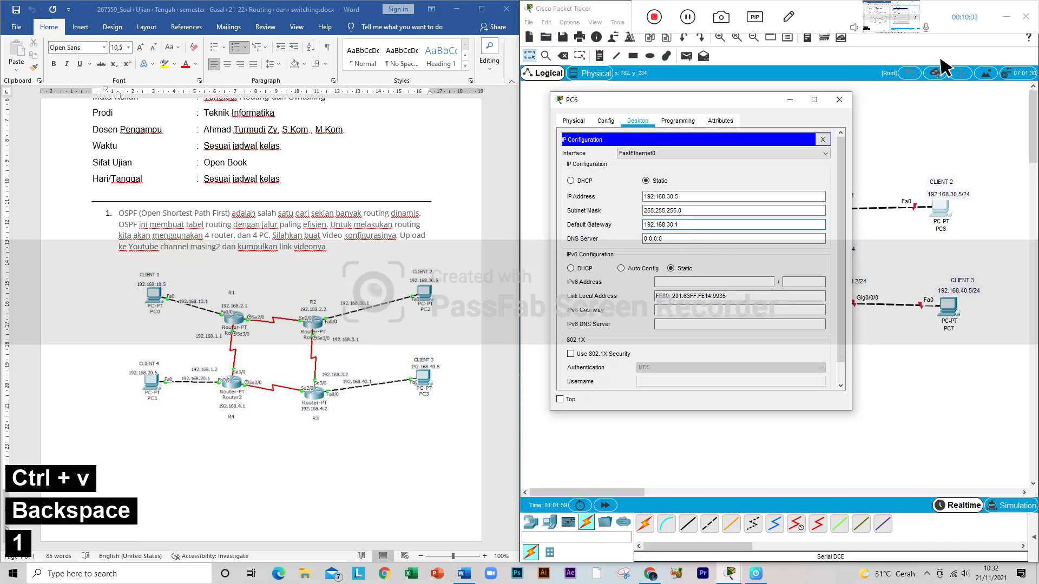
{"action": "left_click", "coordinate": [840, 102]}
Step: Give PC7 the static IP address 192.168.40.5 with subnet mask 255.255.255.0, adapting the copied PC6 address
{"action": "left_click", "coordinate": [948, 307]}
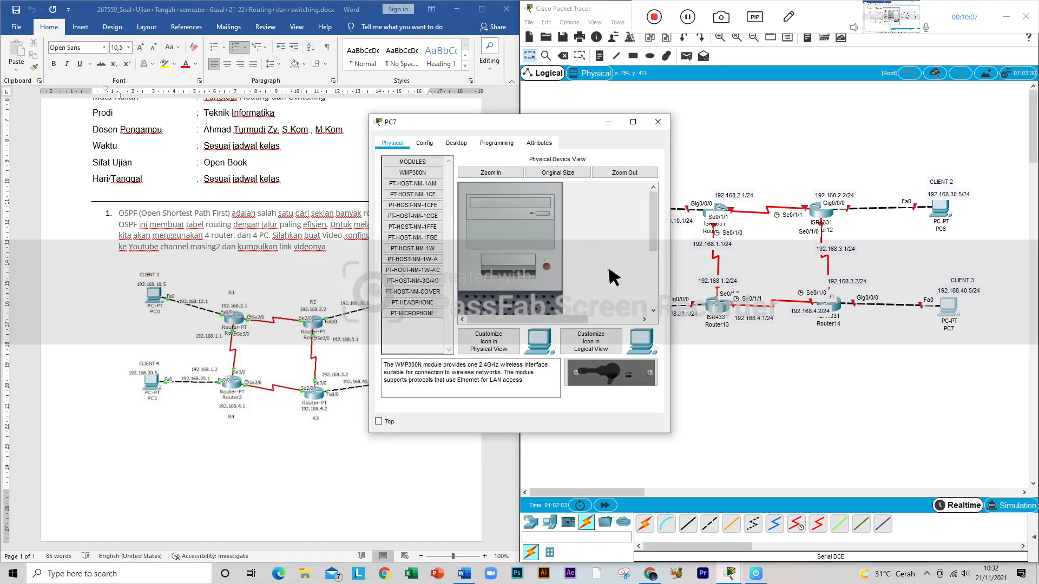
{"action": "left_click", "coordinate": [456, 144]}
{"action": "left_click", "coordinate": [428, 190]}
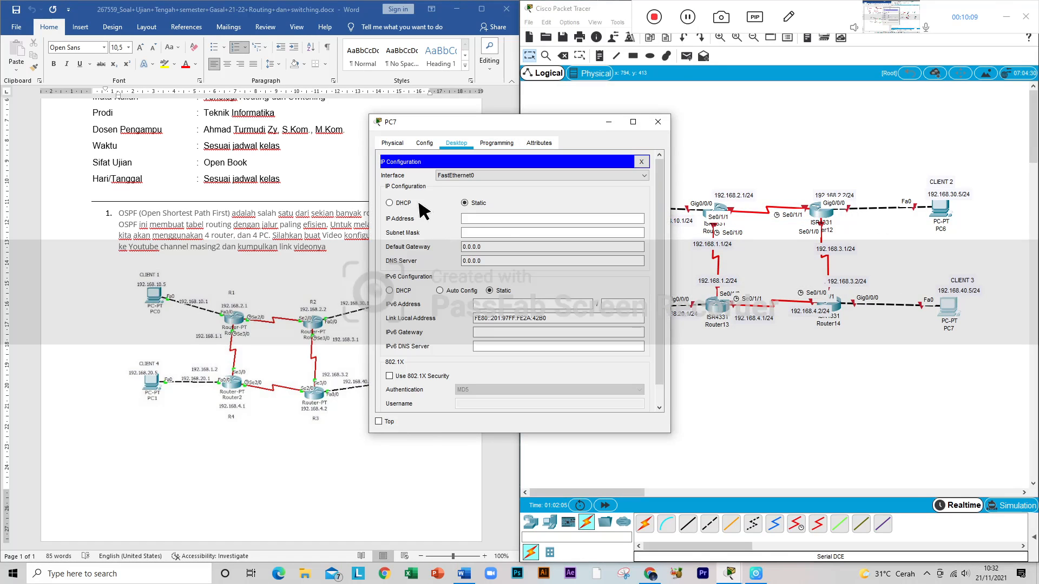
{"action": "left_click", "coordinate": [501, 219]}
{"action": "key", "text": "ctrl+v"}
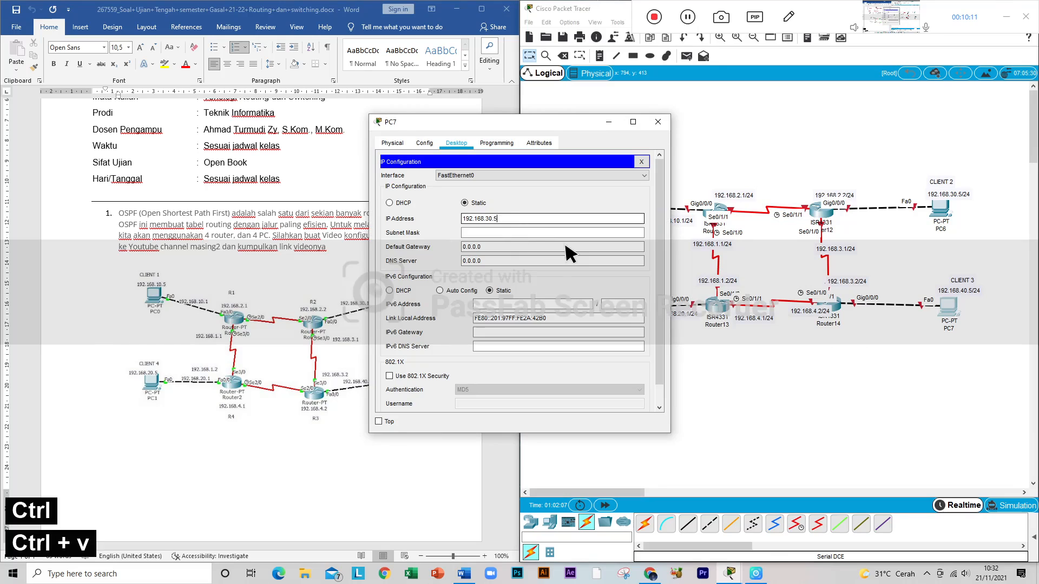
{"action": "key", "text": "Left"}
{"action": "key", "text": "Left"}
{"action": "key", "text": "Left"}
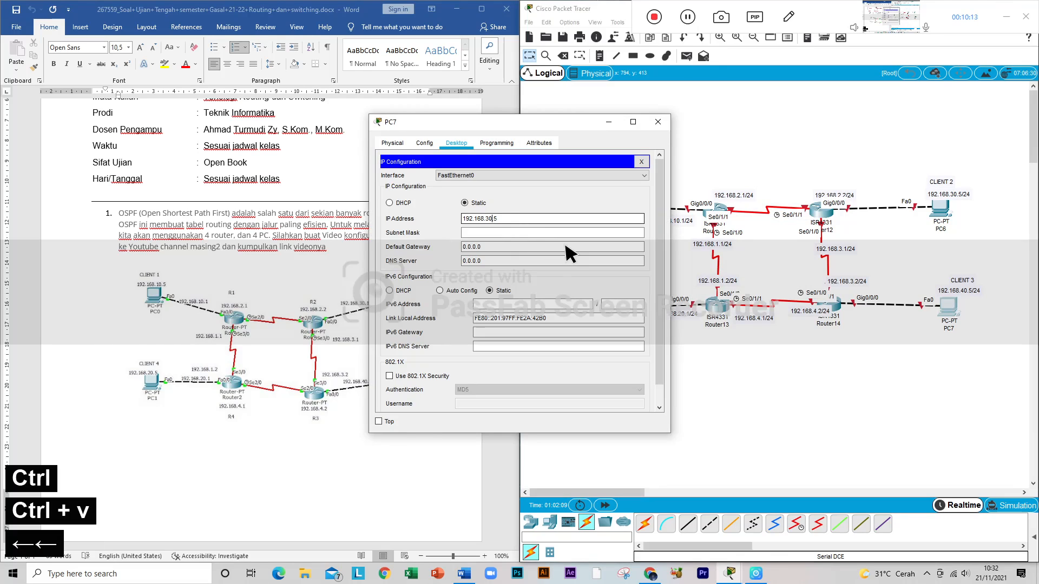
{"action": "key", "text": "BackSpace"}
{"action": "type", "text": "4"}
{"action": "key", "text": "Right"}
{"action": "left_click", "coordinate": [552, 233]}
Step: Set PC7's default gateway to 192.168.40.1 and close its configuration window
{"action": "left_click_drag", "start_coordinate": [508, 247], "coordinate": [453, 245]}
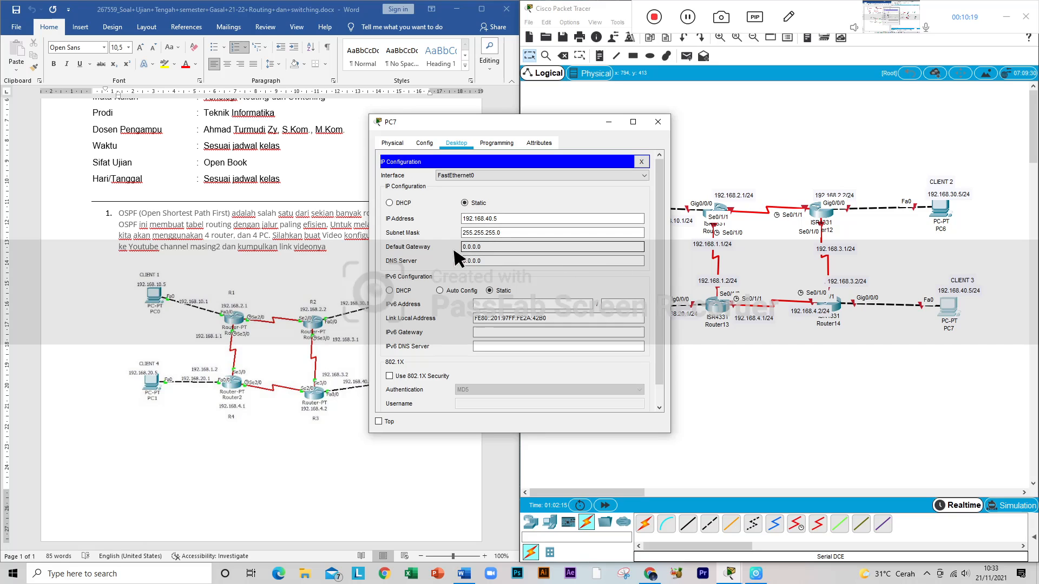
{"action": "key", "text": "ctrl+v"}
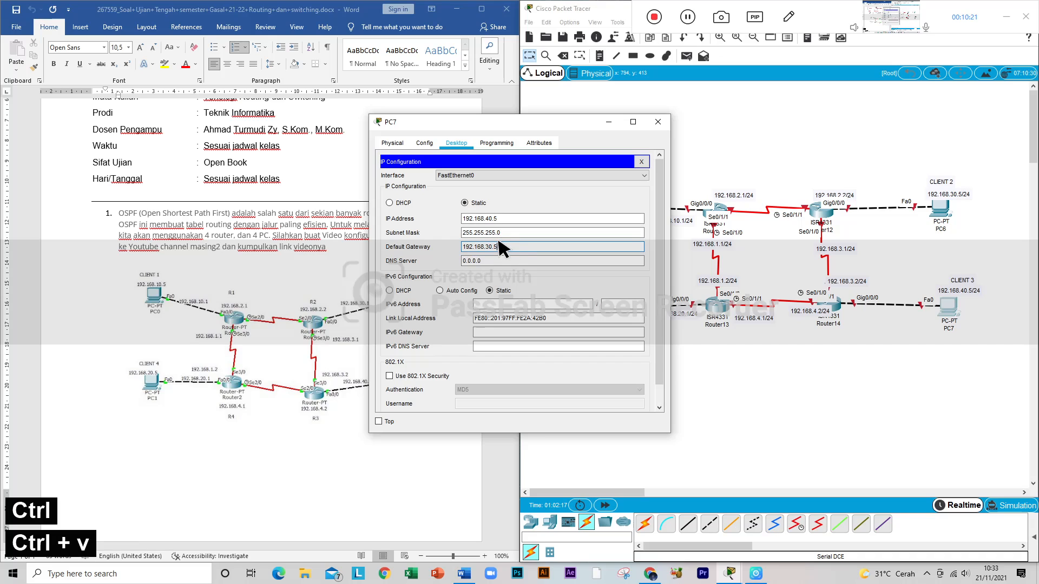
{"action": "key", "text": "BackSpace"}
{"action": "key", "text": "BackSpace"}
{"action": "key", "text": "BackSpace"}
{"action": "key", "text": "BackSpace"}
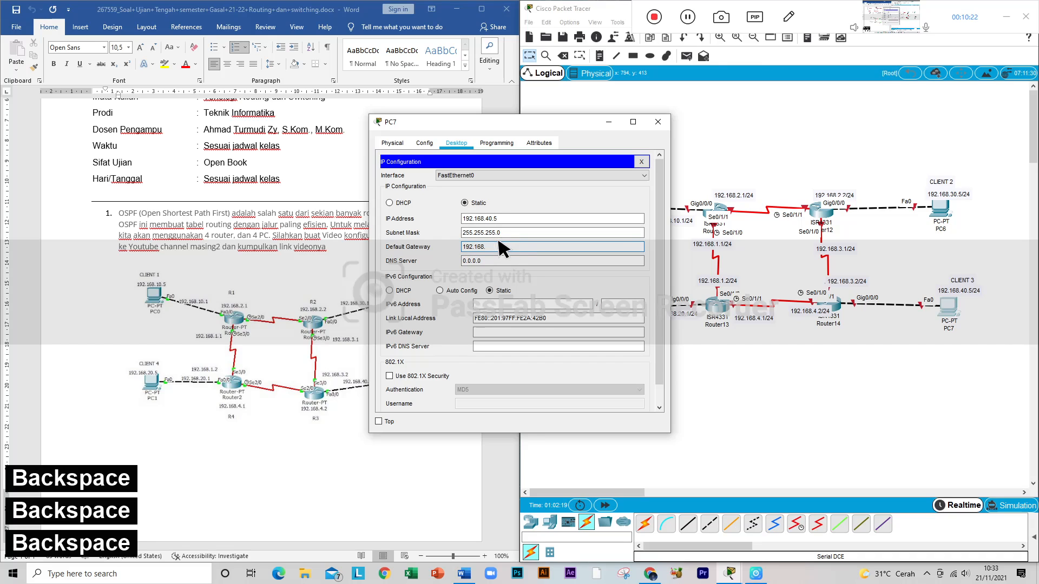
{"action": "type", "text": "40."}
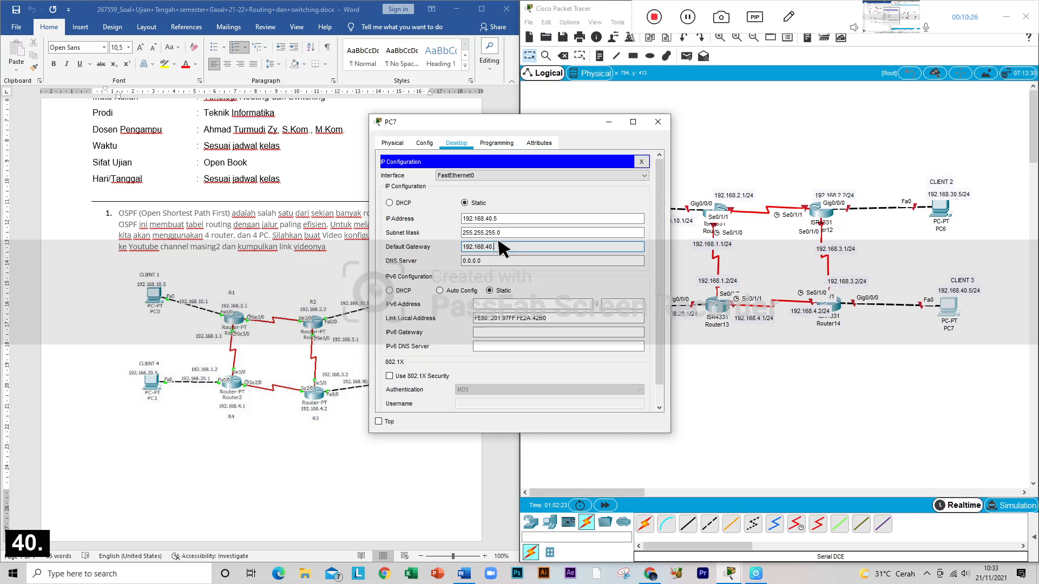
{"action": "type", "text": "1"}
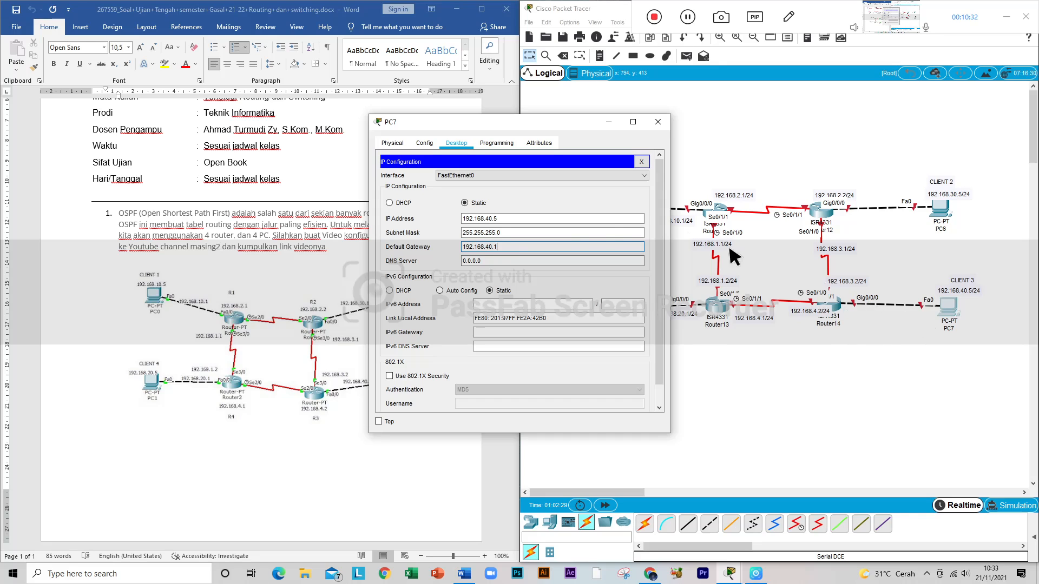
{"action": "left_click", "coordinate": [658, 121]}
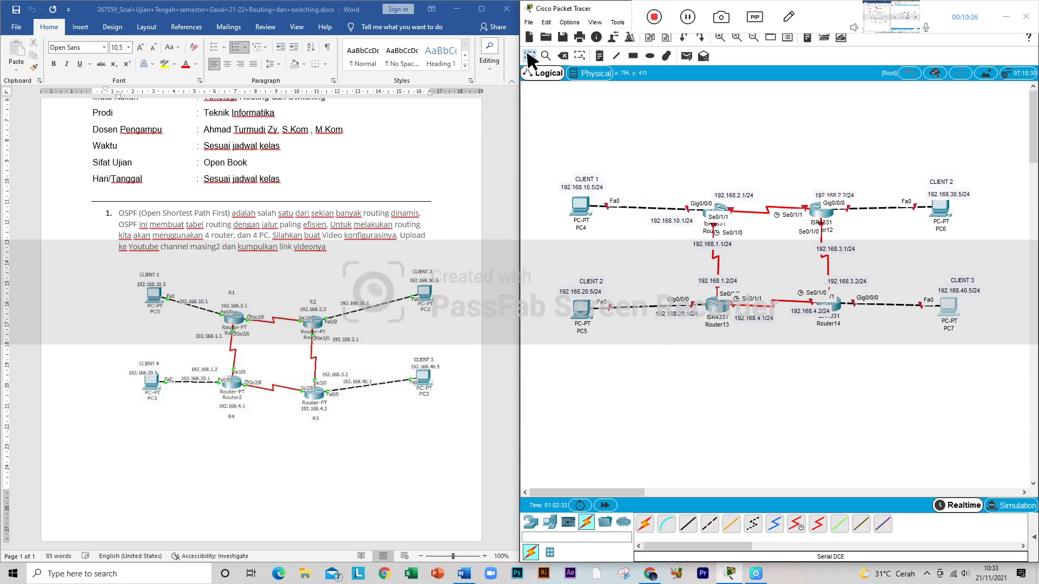
Step: Add the note 192.168.40.1 below the link between Router14 and PC7, and leave note placement
{"action": "left_click", "coordinate": [599, 55]}
{"action": "left_click", "coordinate": [850, 317]}
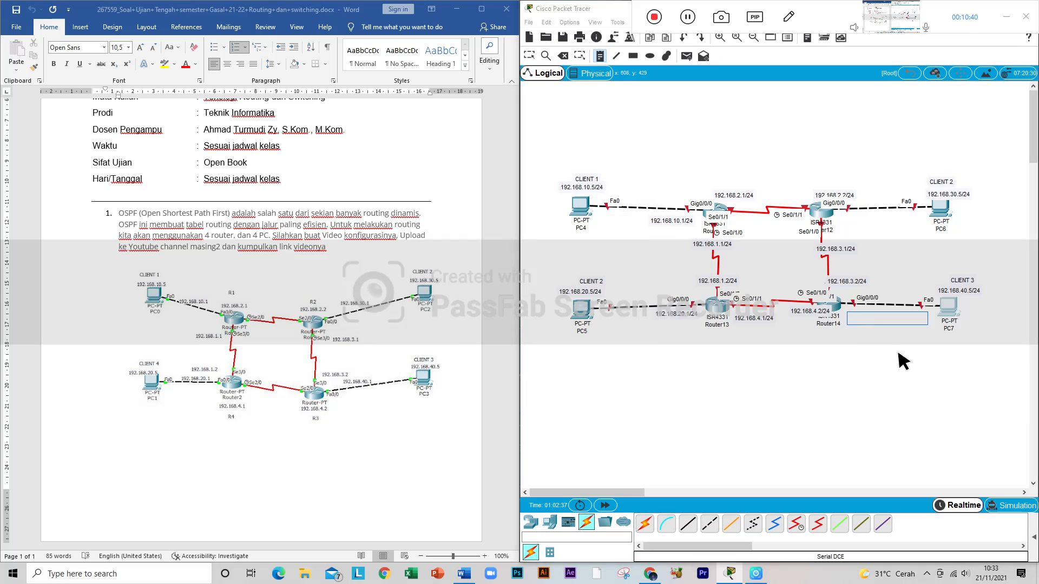
{"action": "type", "text": "192.168."}
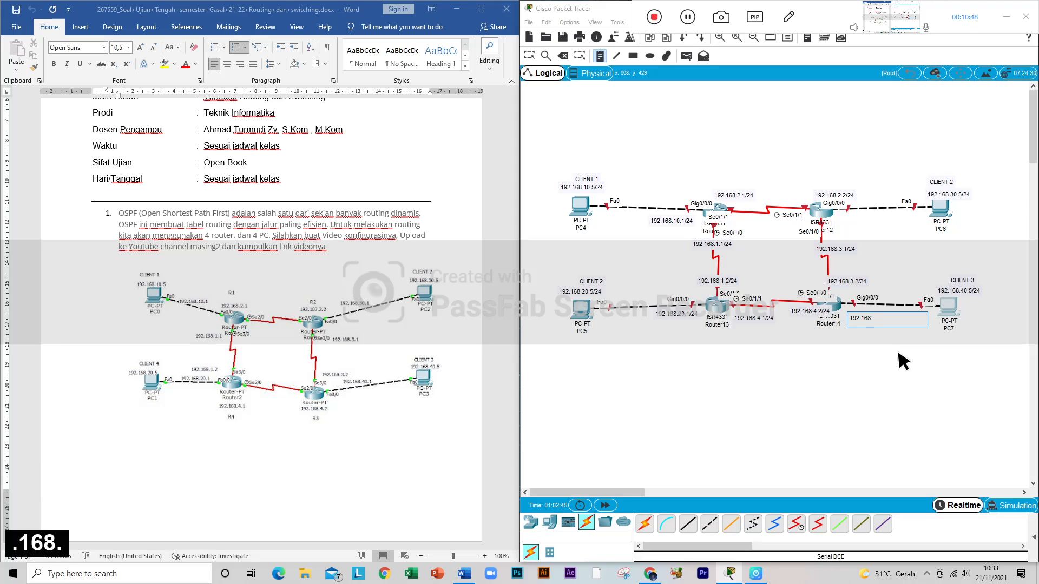
{"action": "type", "text": "2."}
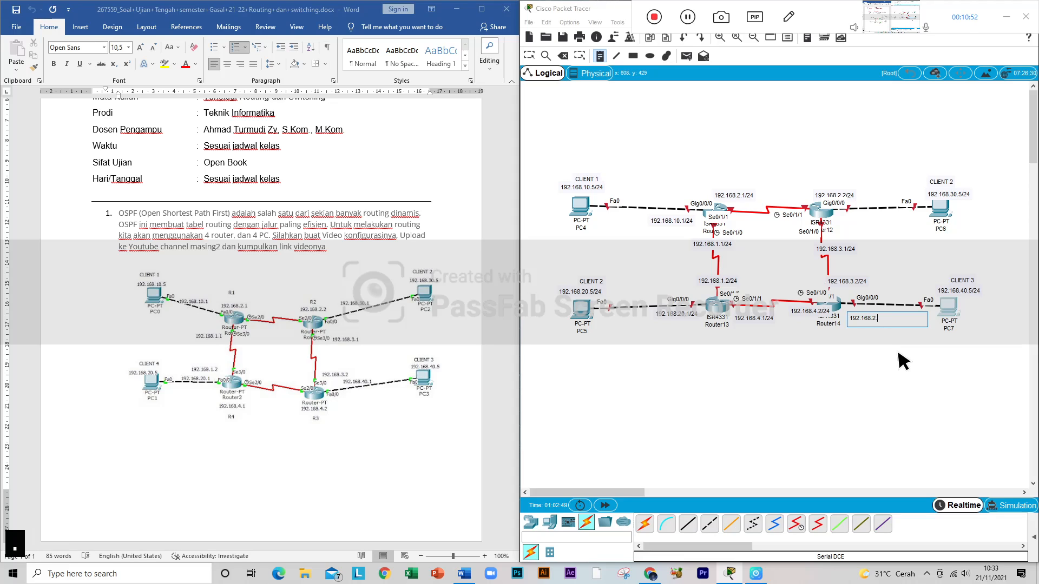
{"action": "type", "text": "1"}
{"action": "key", "text": "BackSpace"}
{"action": "key", "text": "BackSpace"}
{"action": "key", "text": "BackSpace"}
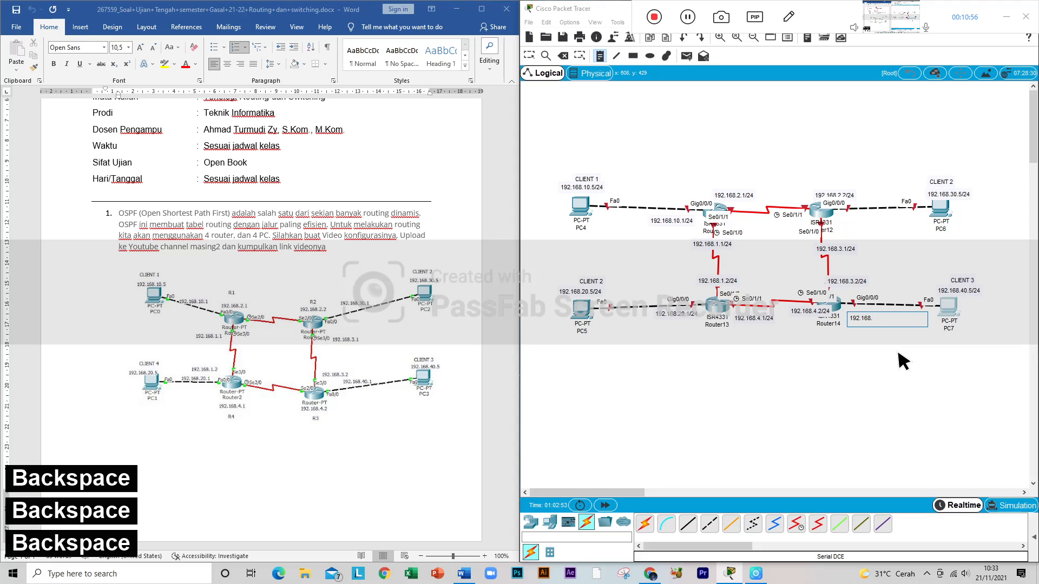
{"action": "type", "text": "40.1"}
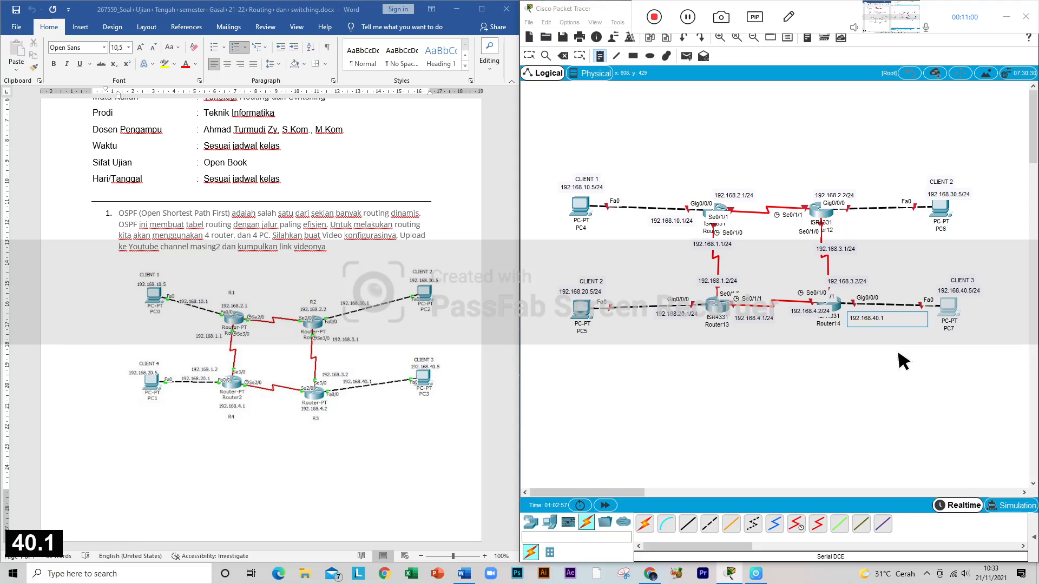
{"action": "left_click", "coordinate": [898, 354]}
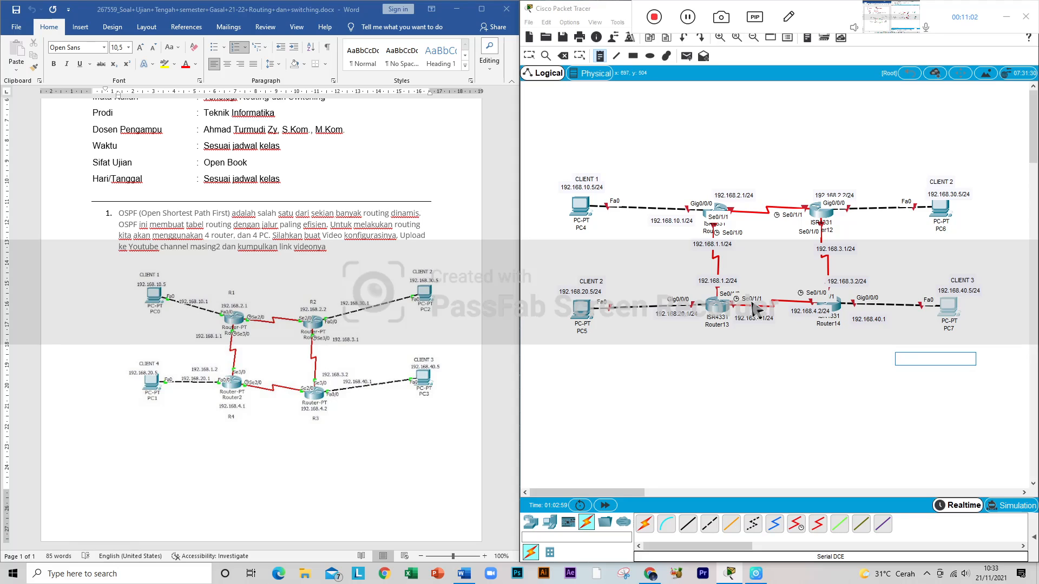
{"action": "left_click", "coordinate": [720, 205]}
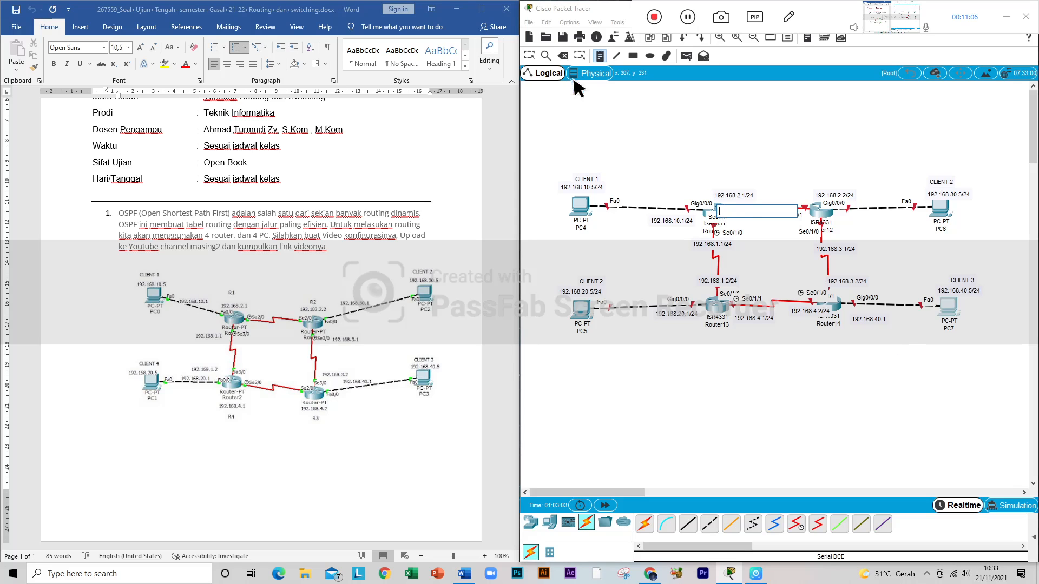
{"action": "left_click", "coordinate": [530, 55]}
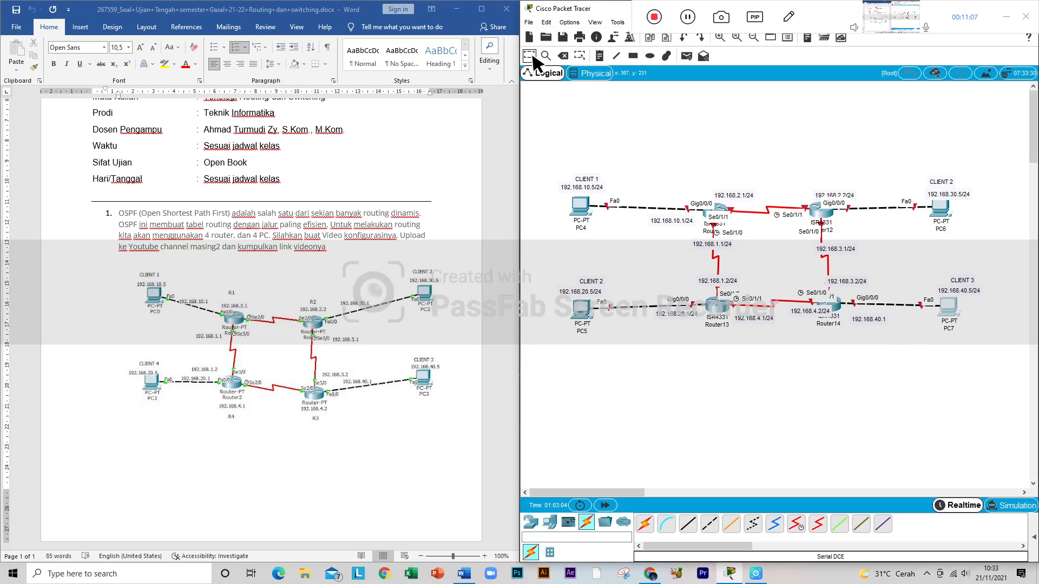
Step: Open Router11's command line and answer NO to the initial configuration dialog to reach the router prompt
{"action": "left_click", "coordinate": [720, 205]}
{"action": "left_click_drag", "start_coordinate": [505, 118], "coordinate": [481, 131]}
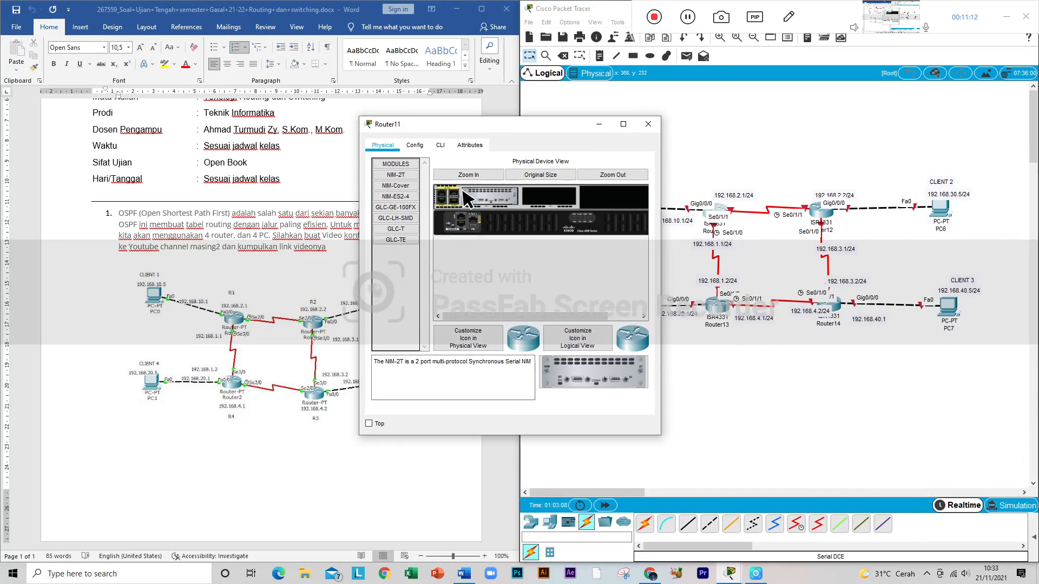
{"action": "left_click", "coordinate": [441, 144]}
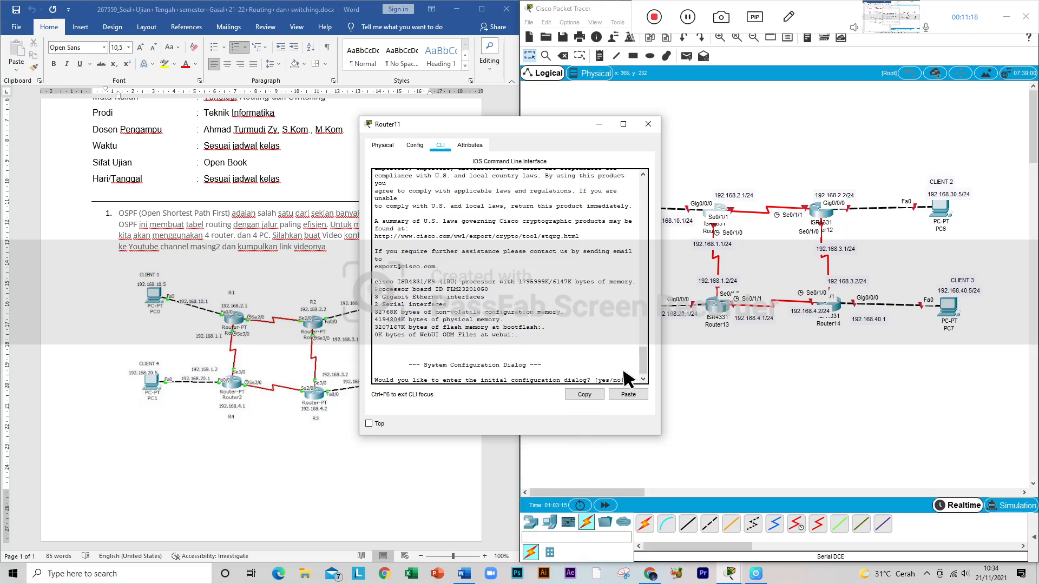
{"action": "key", "text": "Return"}
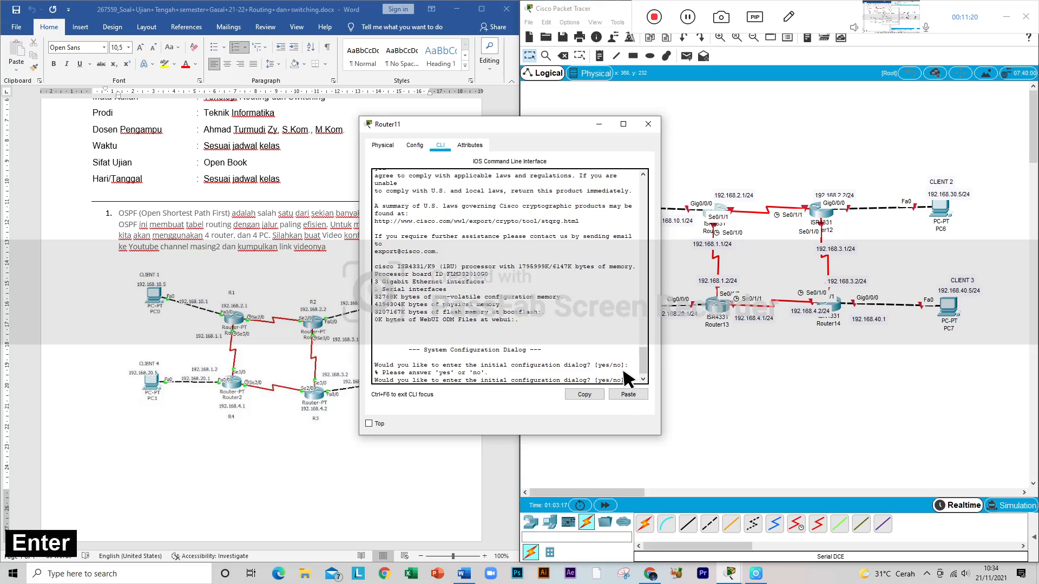
{"action": "type", "text": "NO"}
{"action": "key", "text": "Return"}
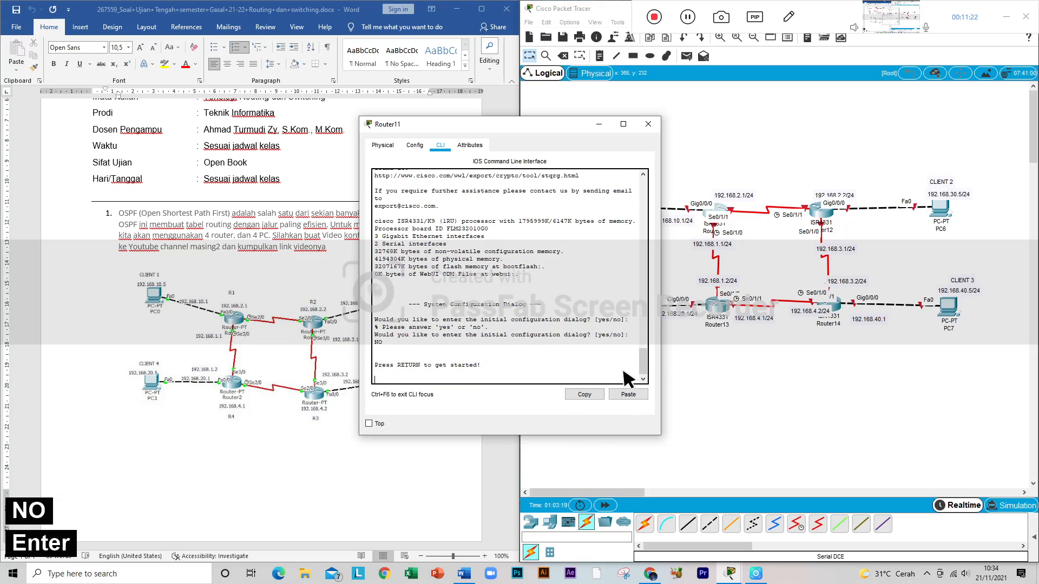
{"action": "key", "text": "Return"}
Step: Enter privileged mode on Router11 with EN, and global configuration mode with conf t
{"action": "type", "text": "EN"}
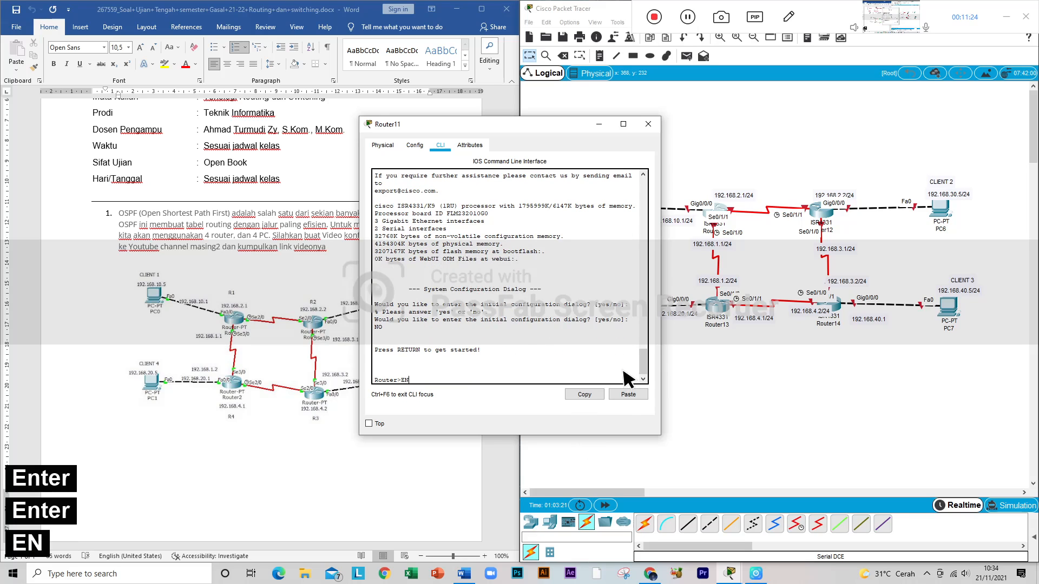
{"action": "key", "text": "Caps_Lock"}
{"action": "key", "text": "Return"}
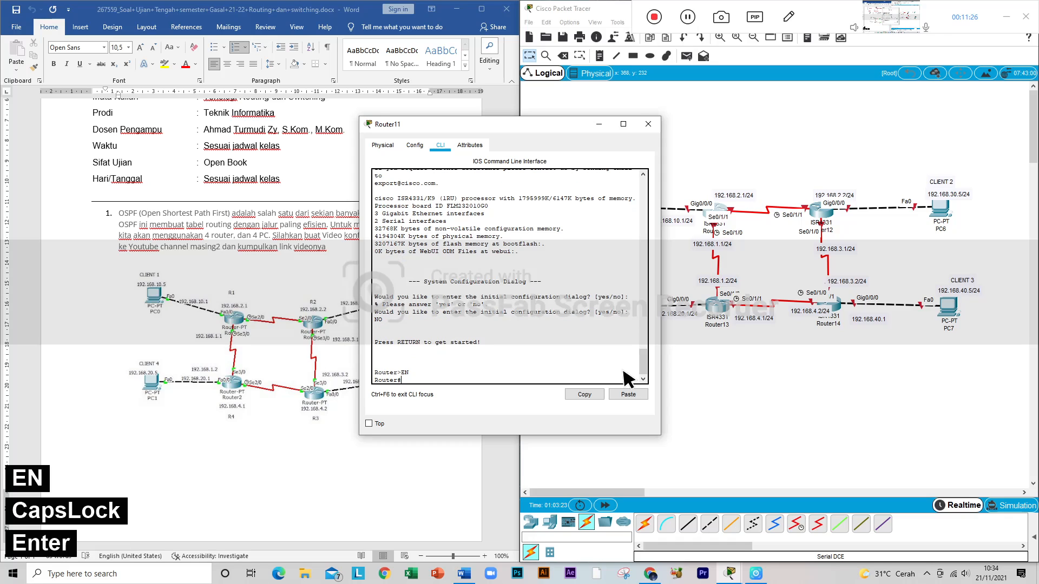
{"action": "type", "text": "cont"}
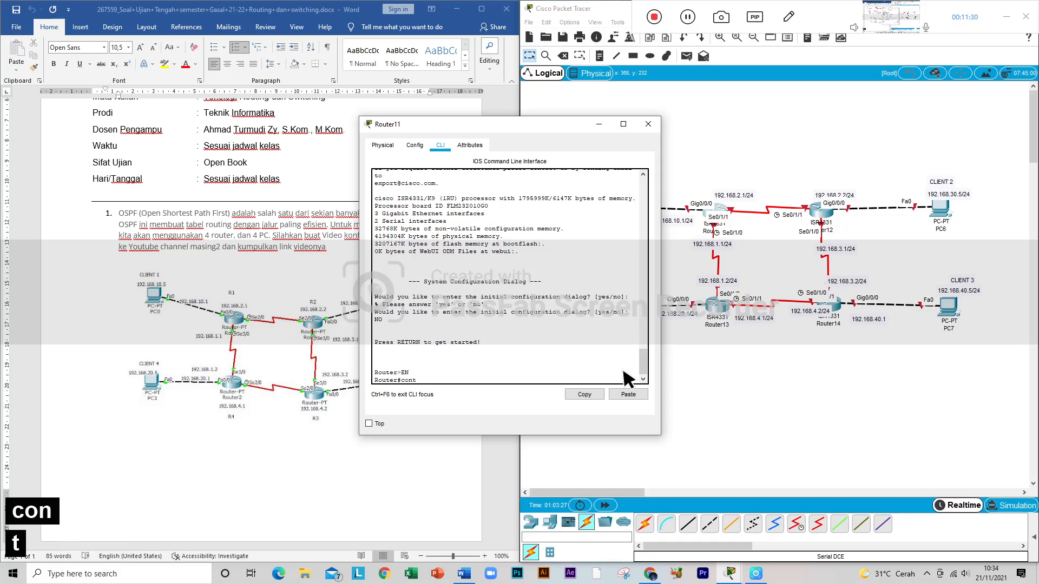
{"action": "key", "text": "BackSpace"}
{"action": "type", "text": "f t"}
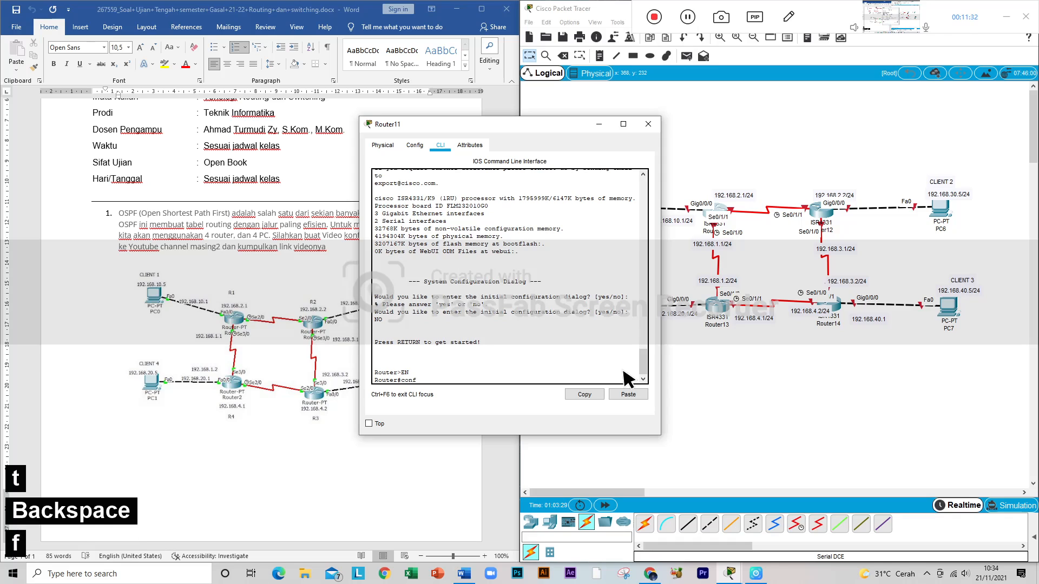
{"action": "key", "text": "Return"}
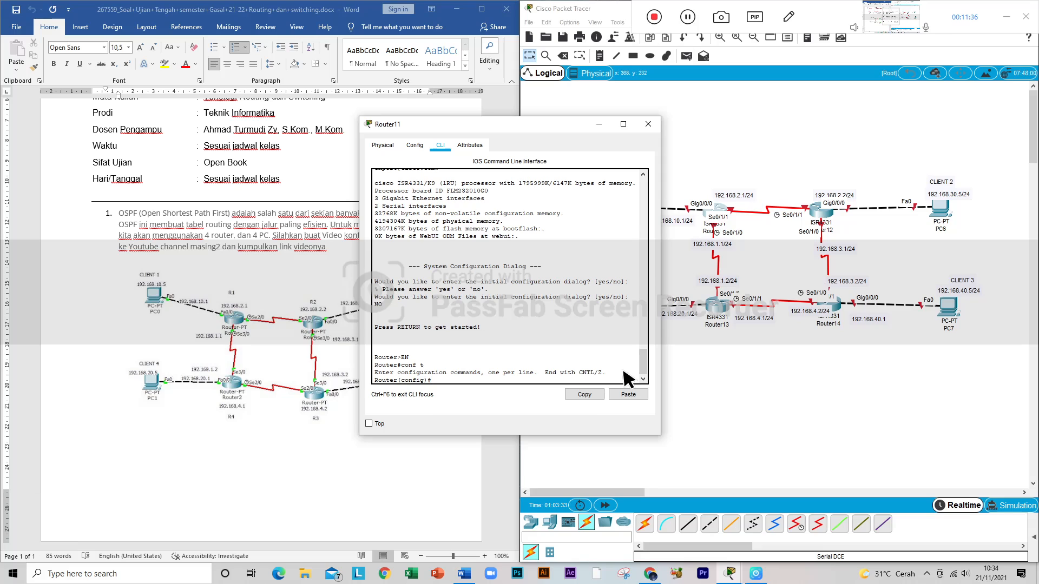
Step: Enter interface configuration for Router11's gigabit port with int gig0/0/0
{"action": "type", "text": "int"}
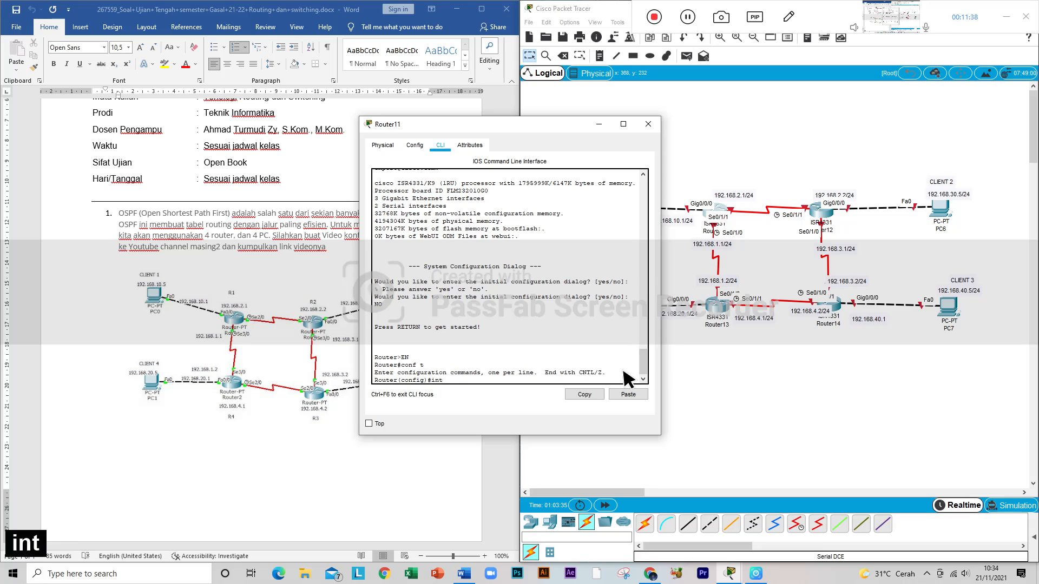
{"action": "type", "text": " f"}
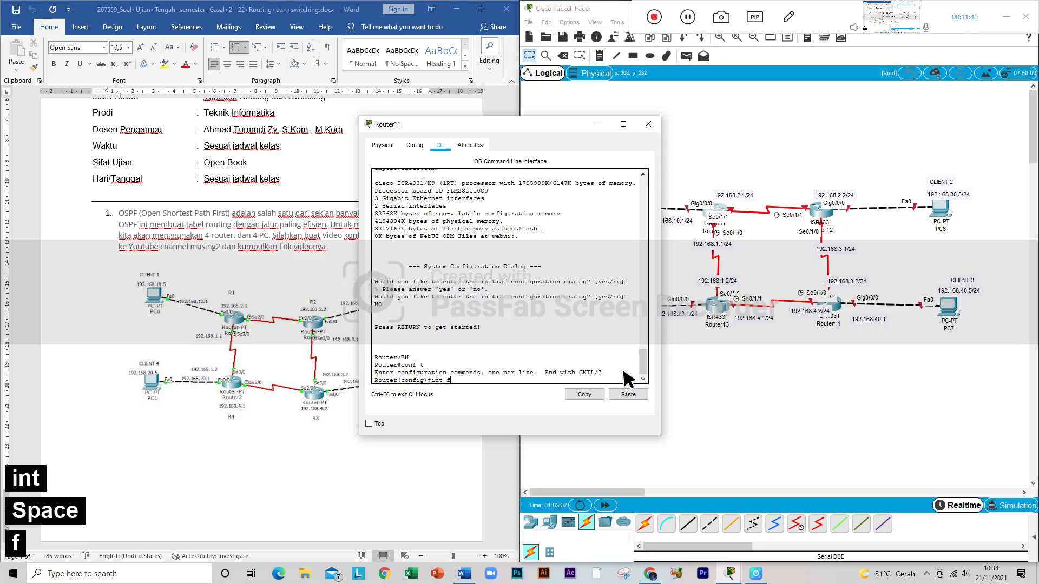
{"action": "key", "text": "BackSpace"}
{"action": "type", "text": "g"}
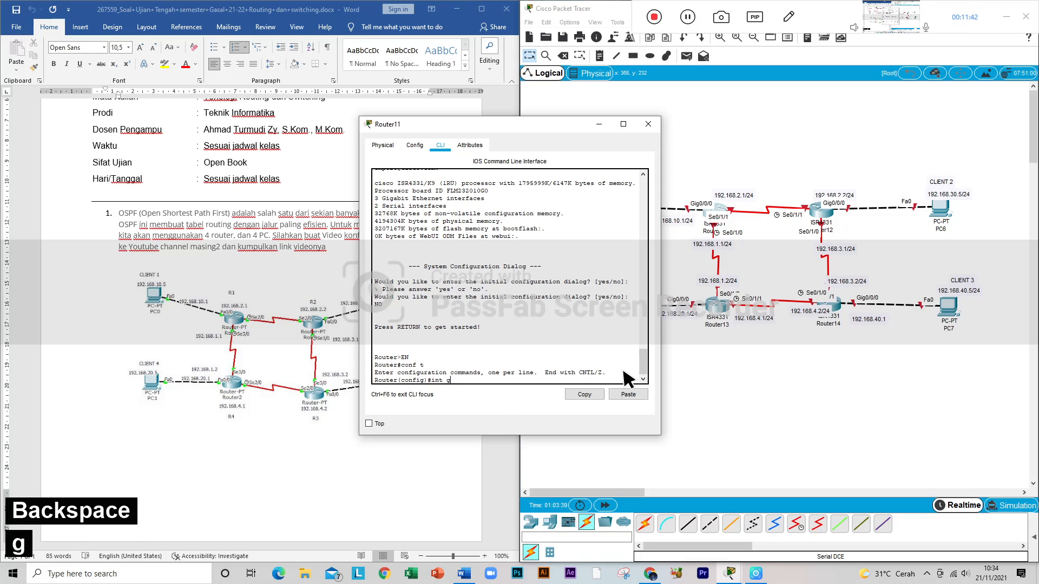
{"action": "type", "text": "ig"}
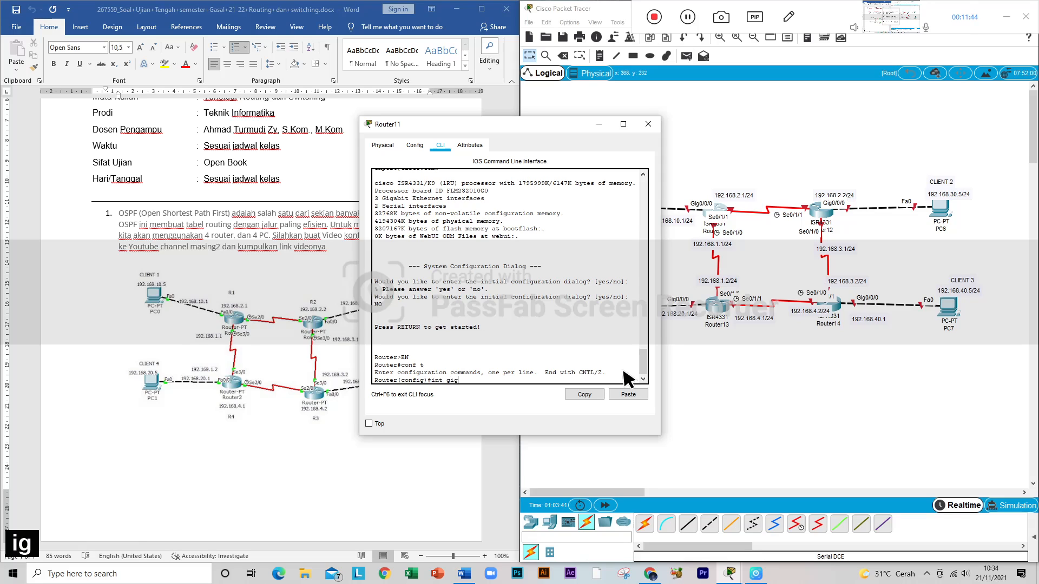
{"action": "type", "text": "0/0/0"}
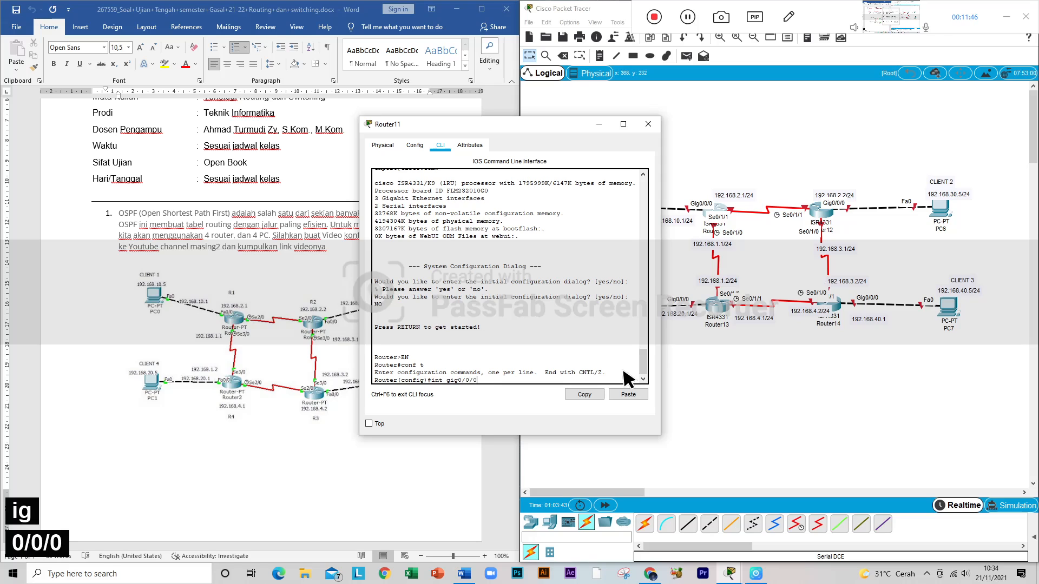
{"action": "key", "text": "Return"}
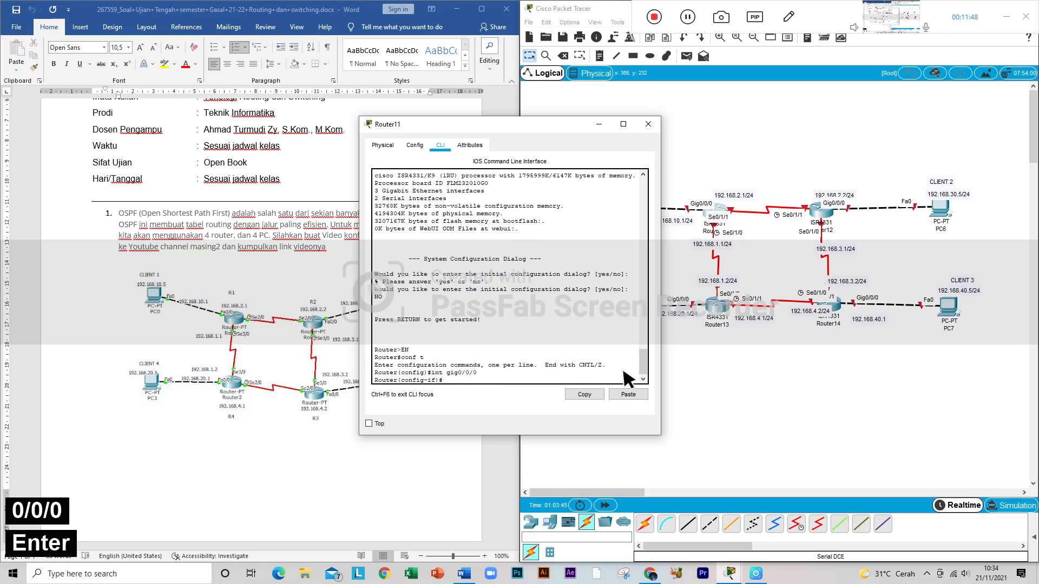
Step: Assign 192.168.10.1 with mask 255.255.255.0 to Router11's Gig0/0/0 interface using ip add
{"action": "type", "text": "ip"}
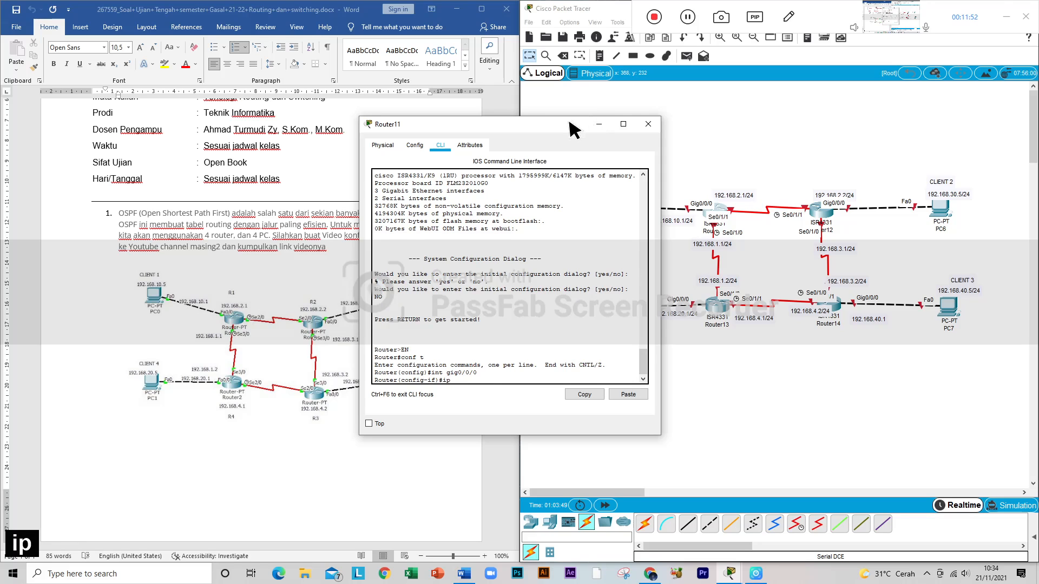
{"action": "left_click_drag", "start_coordinate": [571, 120], "coordinate": [541, 119]}
{"action": "type", "text": "add"}
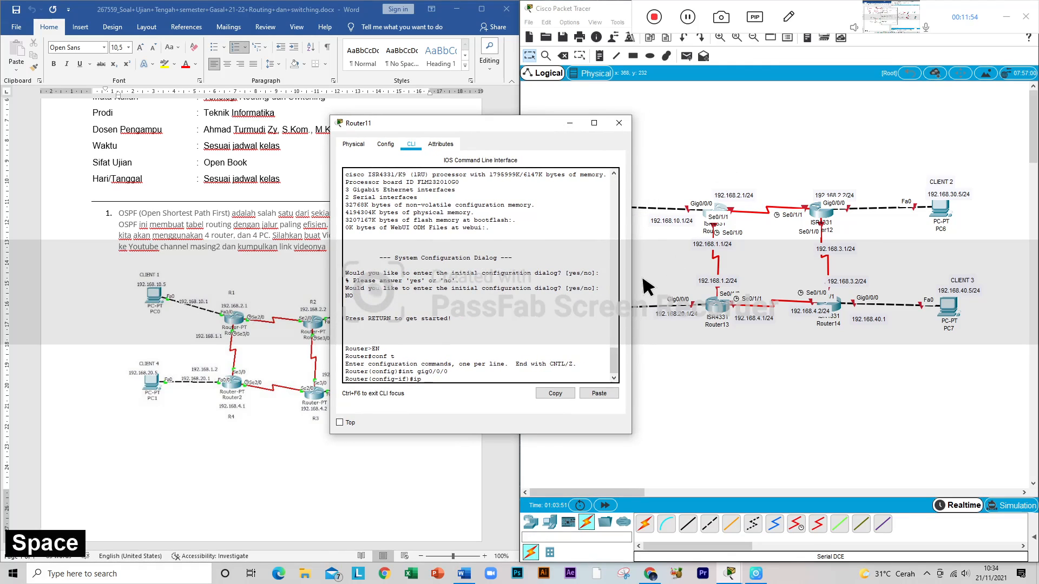
{"action": "type", "text": " 1"}
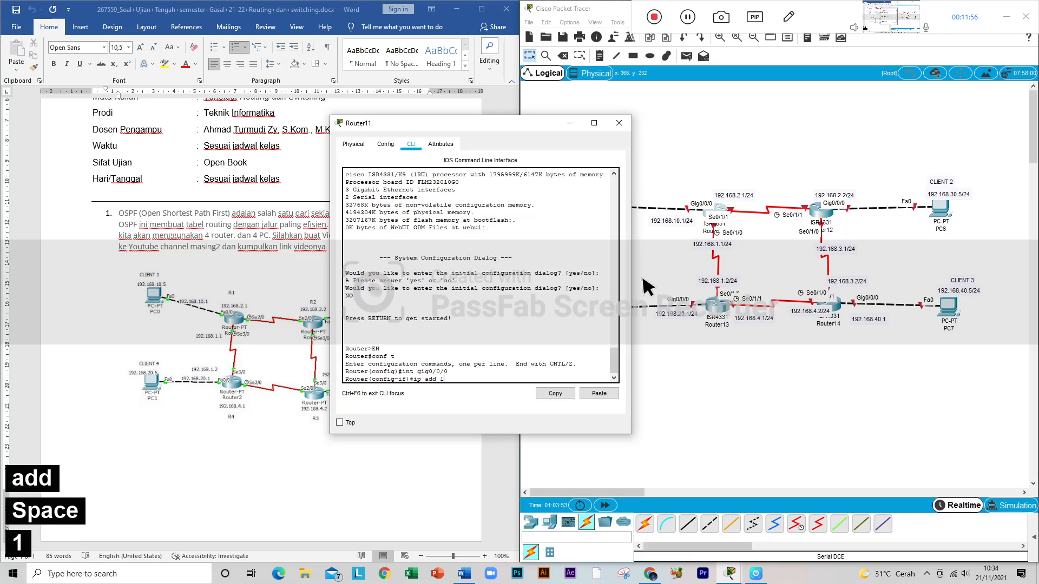
{"action": "type", "text": "92.16"}
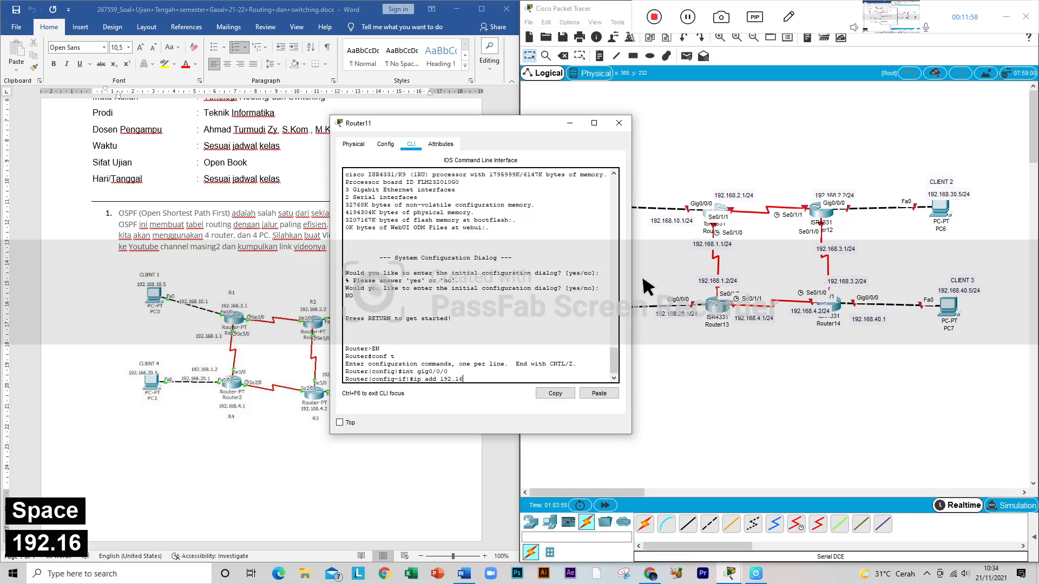
{"action": "type", "text": "8."}
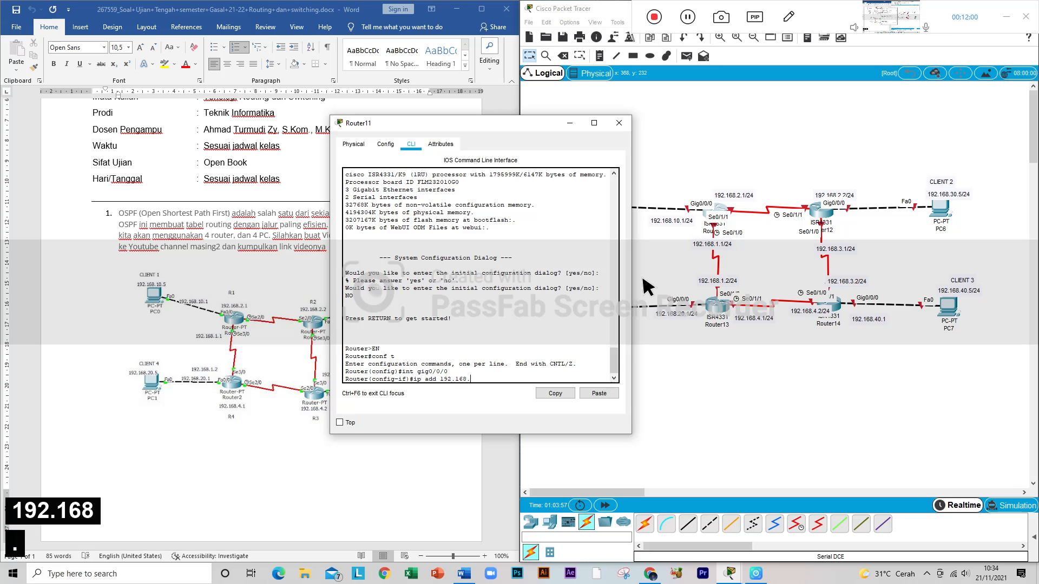
{"action": "type", "text": "10"}
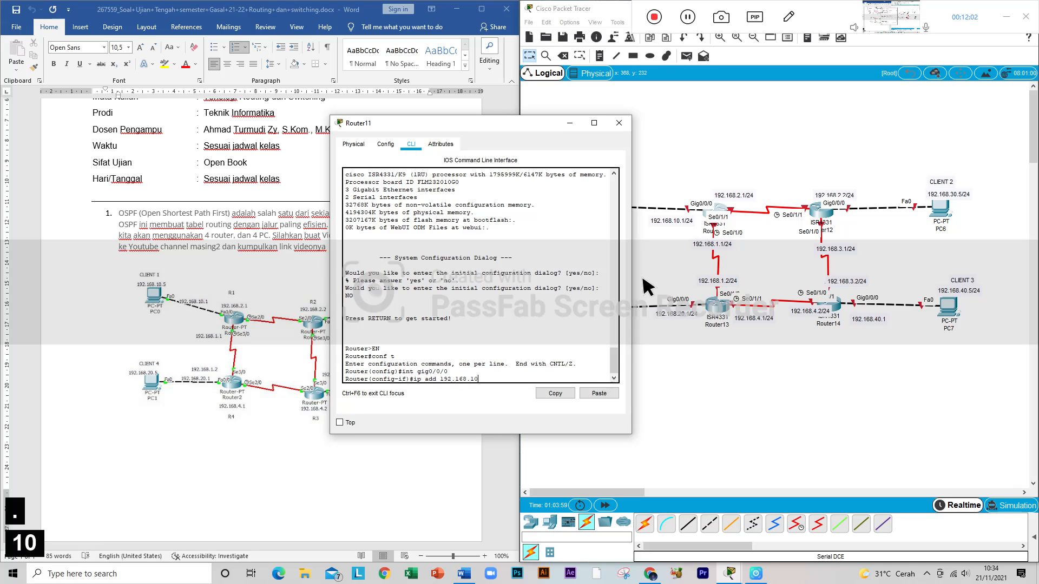
{"action": "type", "text": ".1 "}
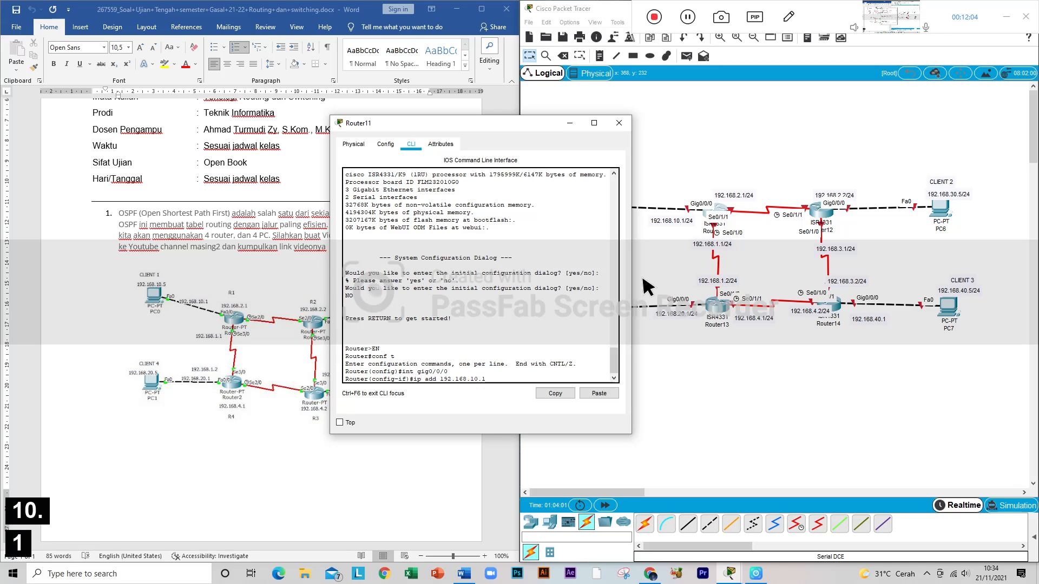
{"action": "type", "text": "255"}
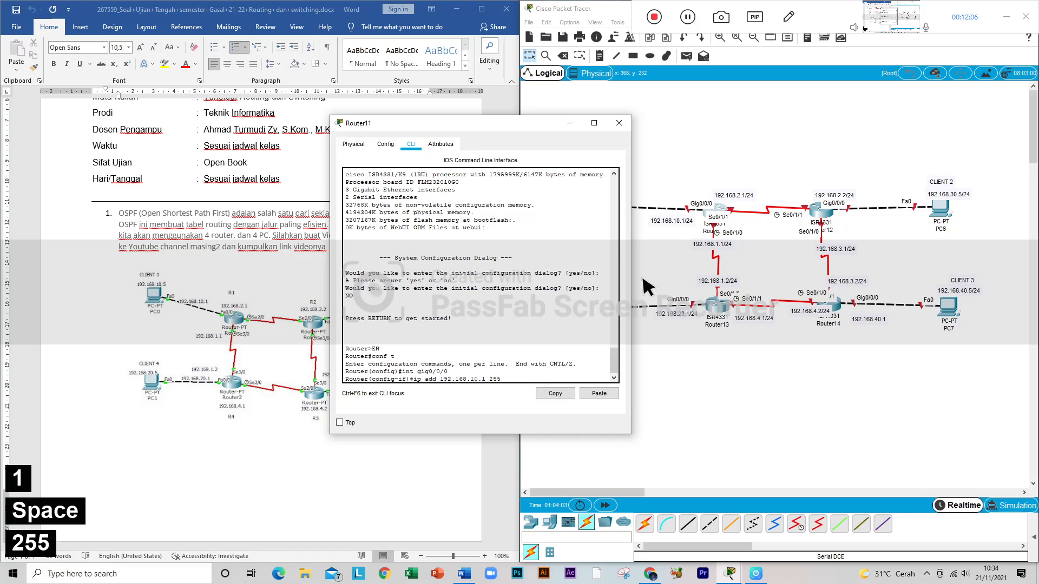
{"action": "type", "text": ".255.255."}
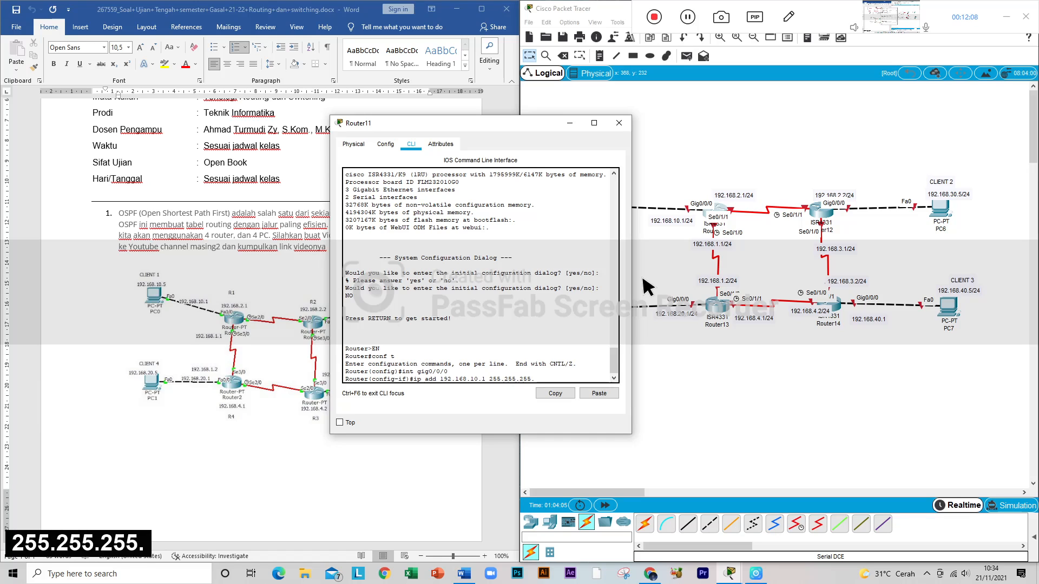
{"action": "type", "text": "0"}
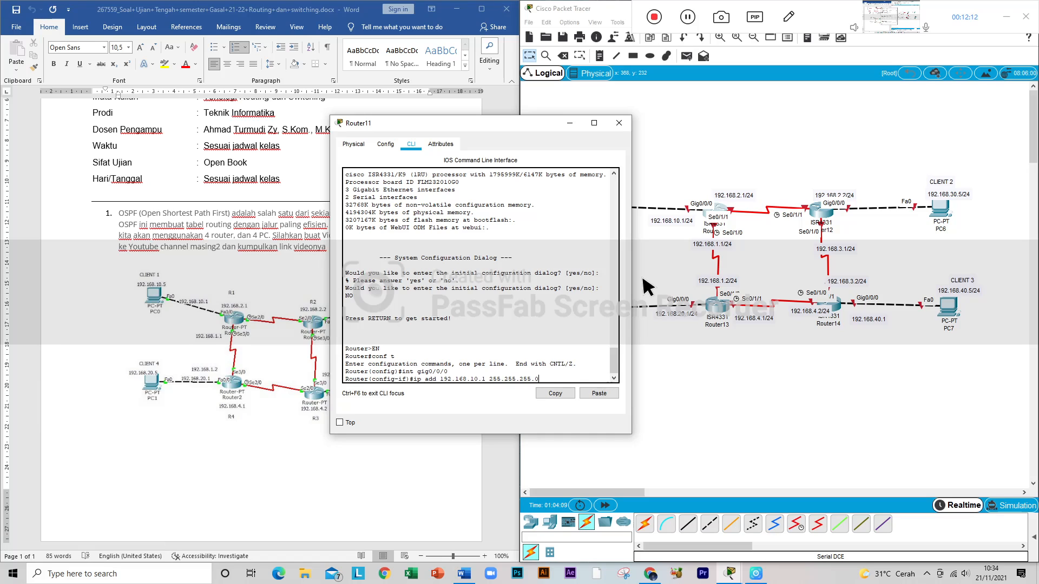
{"action": "key", "text": "Return"}
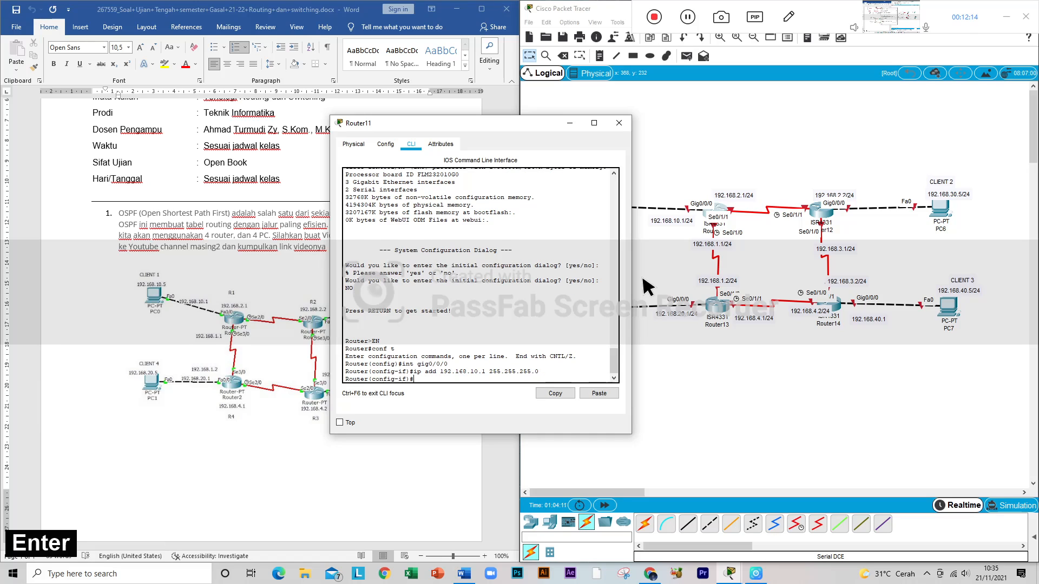
Step: Enable Router11's Gig0/0/0 interface with no sh and return to the interface configuration prompt
{"action": "type", "text": "no"}
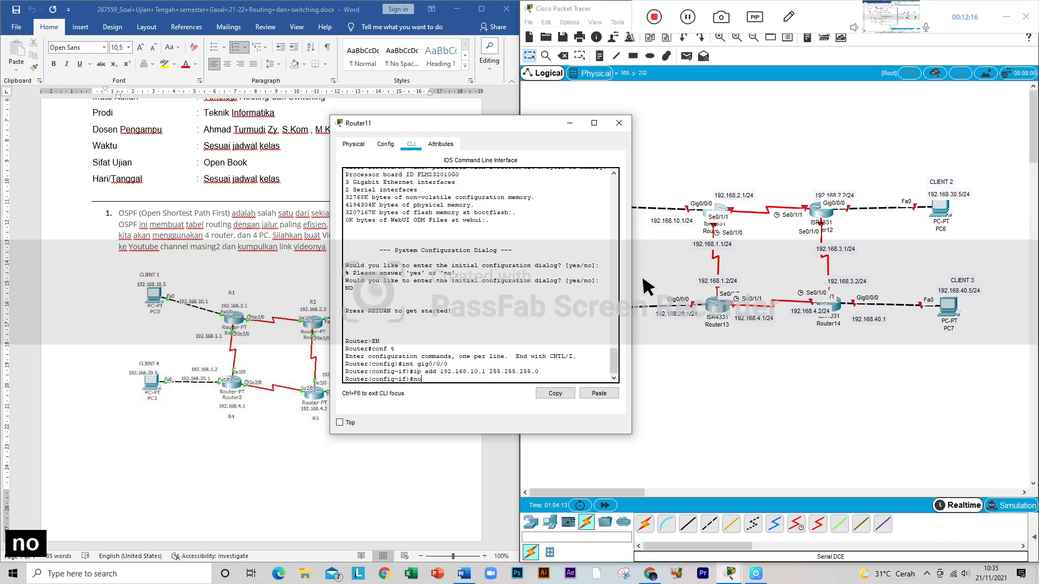
{"action": "type", "text": " sh"}
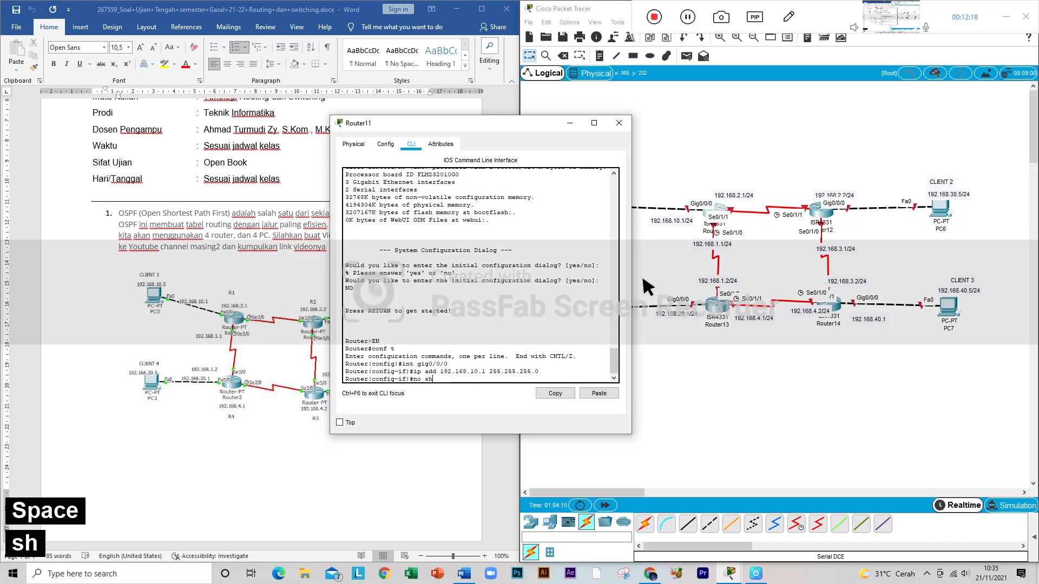
{"action": "key", "text": "Return"}
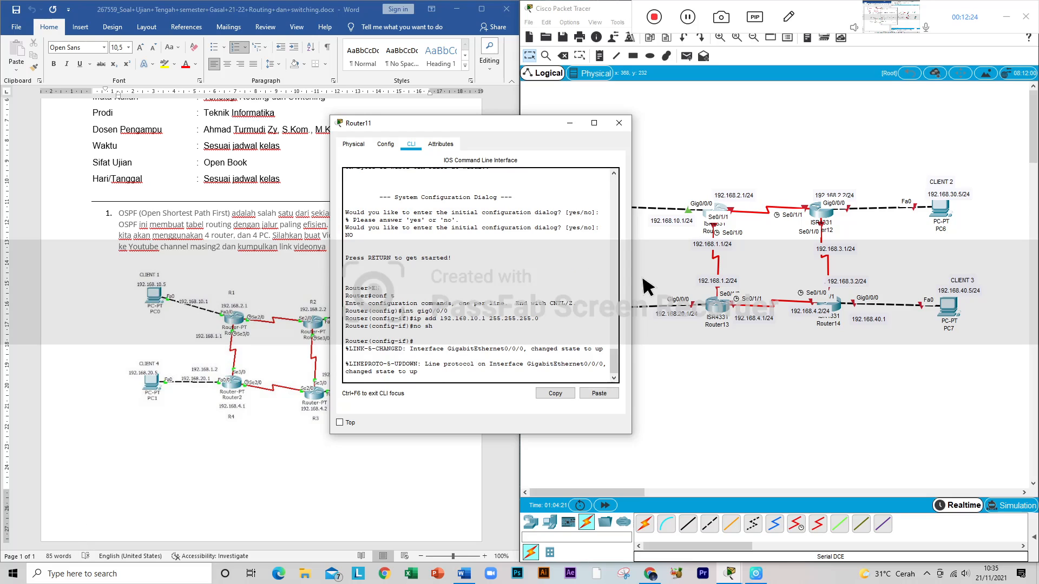
{"action": "key", "text": "Return"}
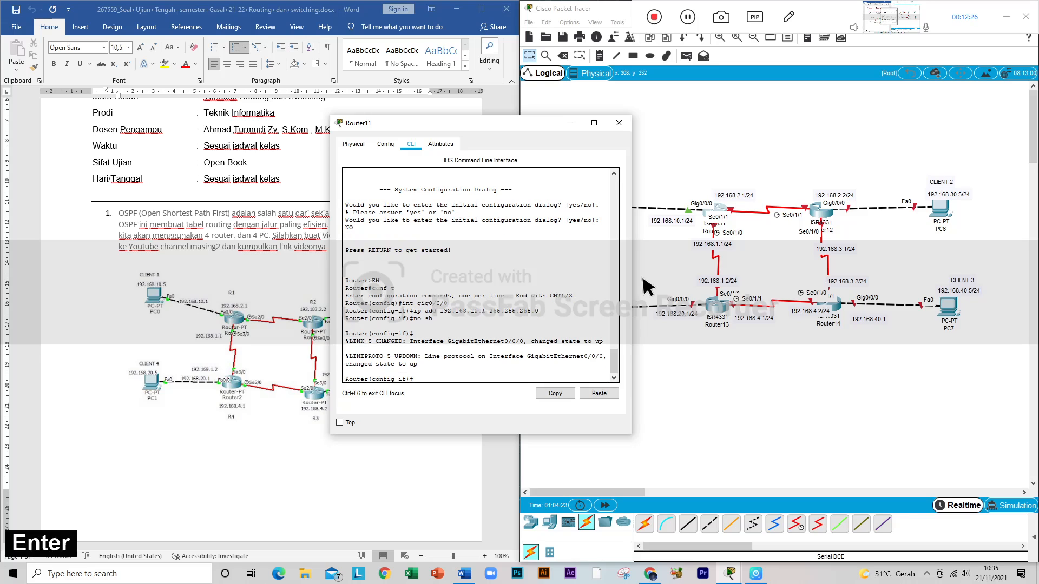
Step: Switch Router11's configuration to its first serial interface with int se0/1/0
{"action": "key", "text": "Up"}
{"action": "key", "text": "Up"}
{"action": "key", "text": "Up"}
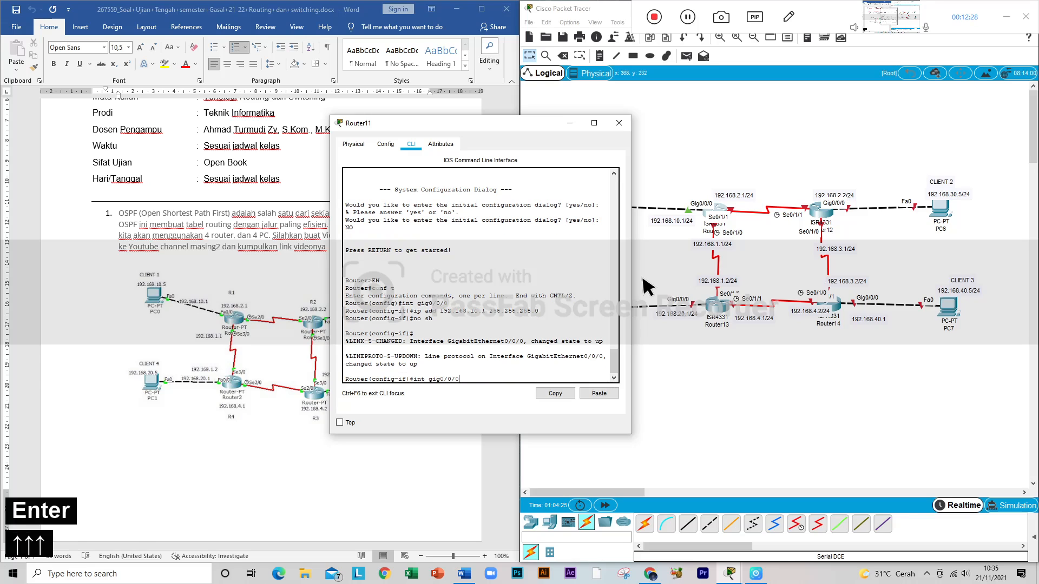
{"action": "key", "text": "BackSpace"}
{"action": "key", "text": "BackSpace"}
{"action": "key", "text": "BackSpace"}
{"action": "key", "text": "BackSpace"}
{"action": "key", "text": "BackSpace"}
{"action": "key", "text": "BackSpace"}
{"action": "key", "text": "BackSpace"}
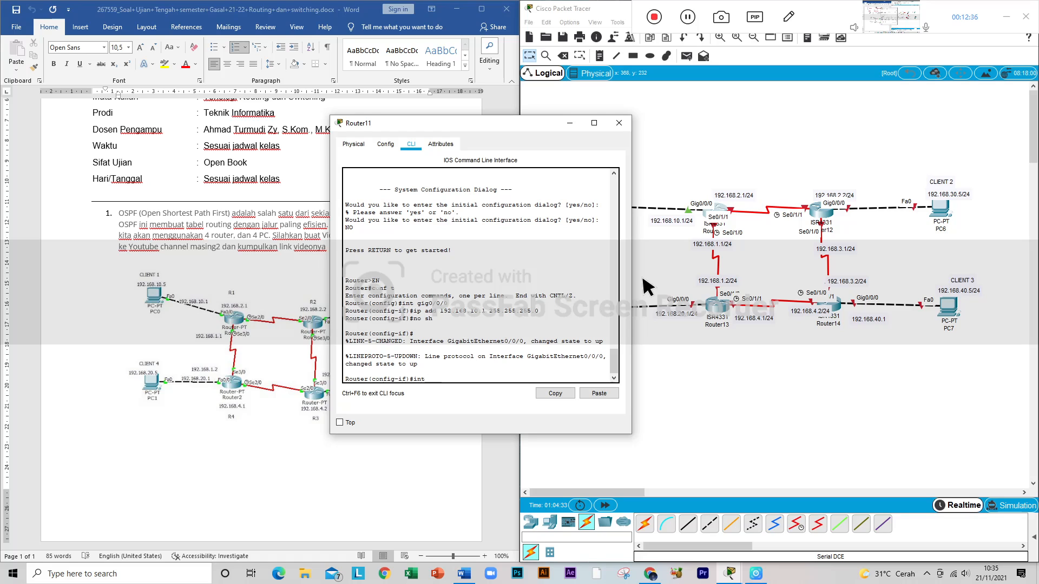
{"action": "type", "text": "se0/"}
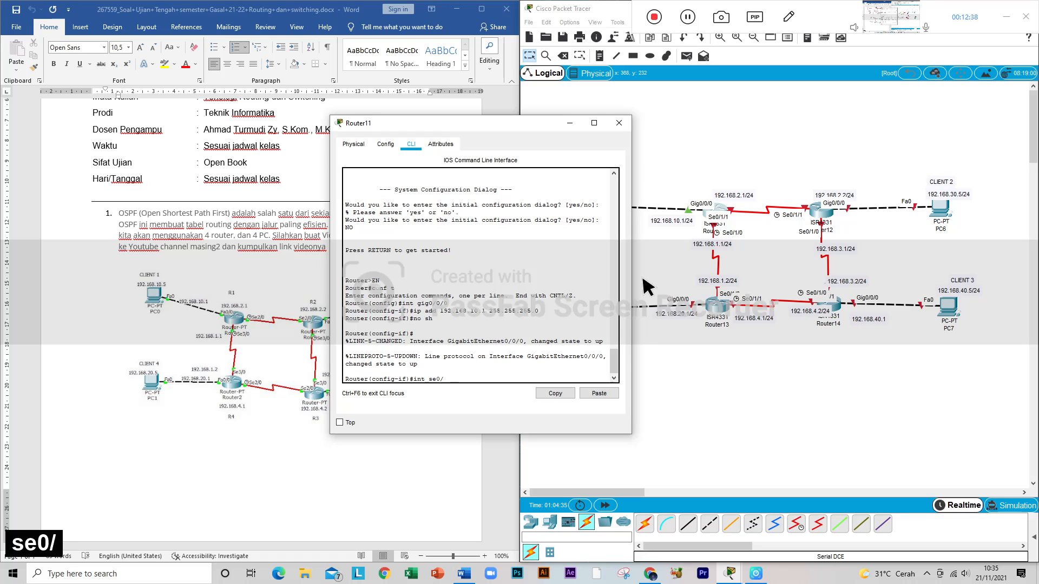
{"action": "type", "text": "1/0"}
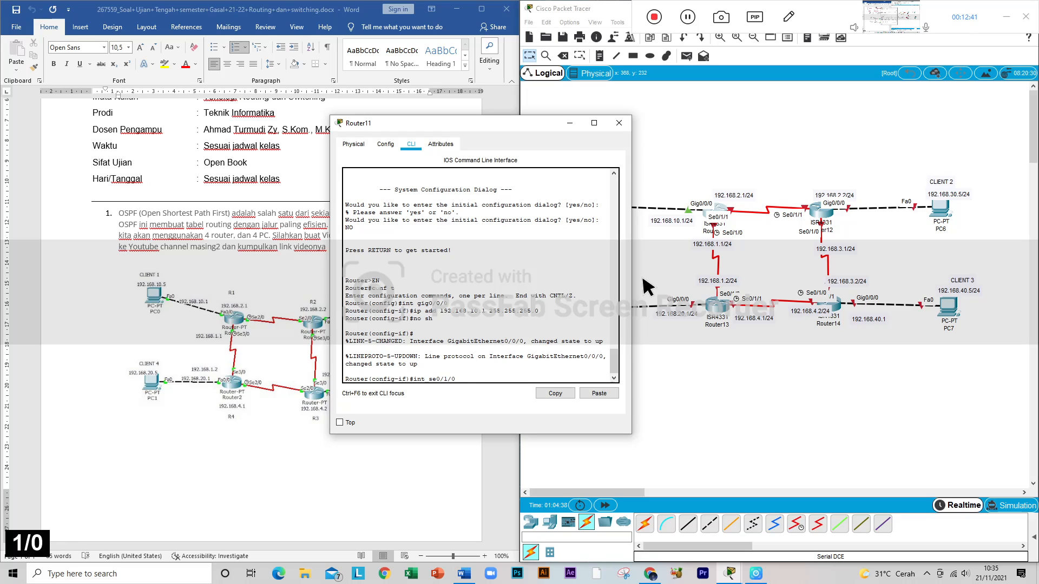
{"action": "key", "text": "Return"}
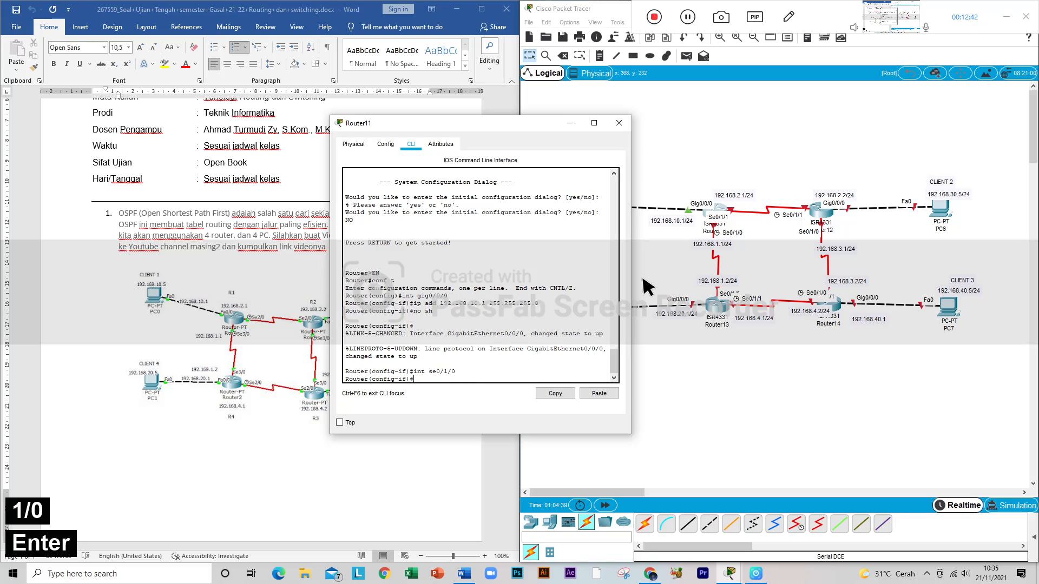
Step: Assign 192.168.1.1 with mask 255.255.255.0 to Router11's Se0/1/0 interface and enable it with no sh
{"action": "key", "text": "Up"}
{"action": "key", "text": "Up"}
{"action": "key", "text": "Up"}
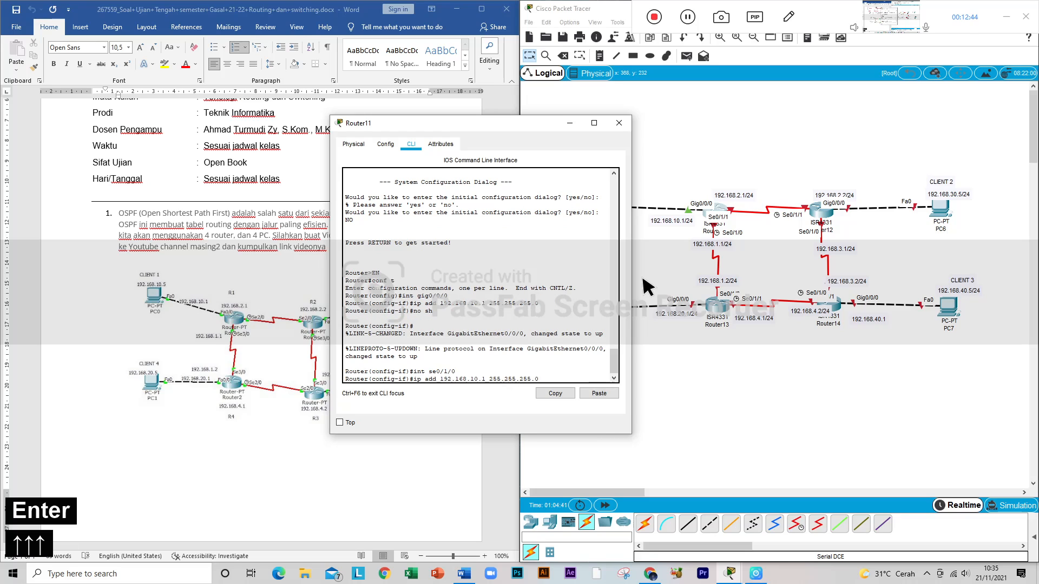
{"action": "key", "text": "Left"}
{"action": "key", "text": "Left"}
{"action": "key", "text": "Left"}
{"action": "key", "text": "Left"}
{"action": "key", "text": "Left"}
{"action": "key", "text": "Left"}
{"action": "key", "text": "Left"}
{"action": "key", "text": "Left"}
{"action": "key", "text": "Left"}
{"action": "key", "text": "Left"}
{"action": "key", "text": "Left"}
{"action": "key", "text": "Left"}
{"action": "key", "text": "Left"}
{"action": "key", "text": "Left"}
{"action": "key", "text": "Left"}
{"action": "key", "text": "Left"}
{"action": "key", "text": "Left"}
{"action": "key", "text": "Left"}
{"action": "key", "text": "Left"}
{"action": "key", "text": "Left"}
{"action": "key", "text": "Left"}
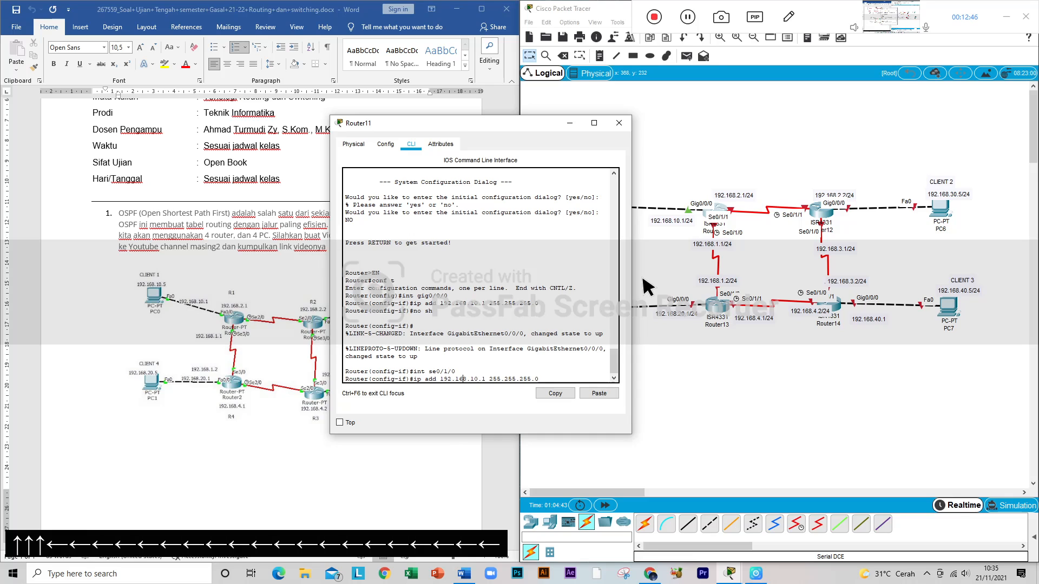
{"action": "key", "text": "Right"}
{"action": "key", "text": "Right"}
{"action": "key", "text": "Right"}
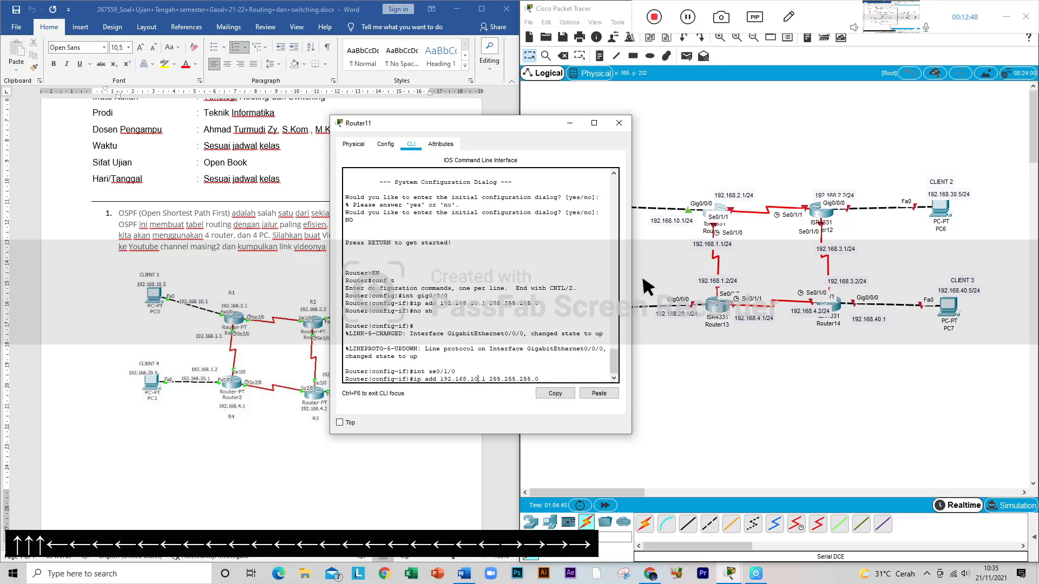
{"action": "key", "text": "BackSpace"}
{"action": "key", "text": "Right"}
{"action": "key", "text": "Right"}
{"action": "key", "text": "Right"}
{"action": "key", "text": "Right"}
{"action": "key", "text": "Right"}
{"action": "key", "text": "Right"}
{"action": "key", "text": "Right"}
{"action": "key", "text": "Right"}
{"action": "key", "text": "Right"}
{"action": "key", "text": "Right"}
{"action": "key", "text": "Right"}
{"action": "key", "text": "Right"}
{"action": "key", "text": "Right"}
{"action": "key", "text": "Right"}
{"action": "key", "text": "Right"}
{"action": "key", "text": "Right"}
{"action": "key", "text": "Right"}
{"action": "key", "text": "Right"}
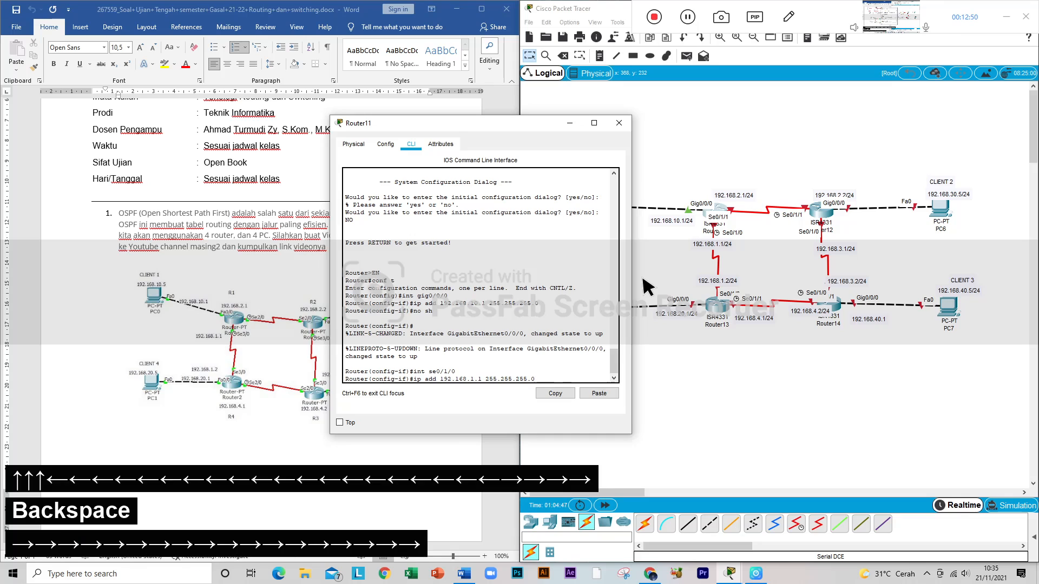
{"action": "key", "text": "Return"}
{"action": "type", "text": "no sh"}
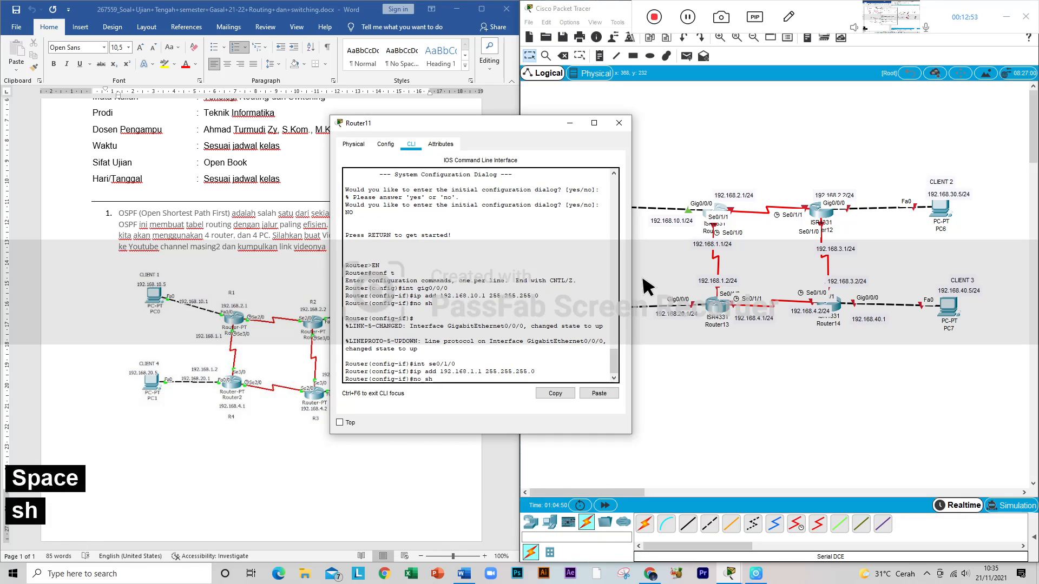
{"action": "key", "text": "Return"}
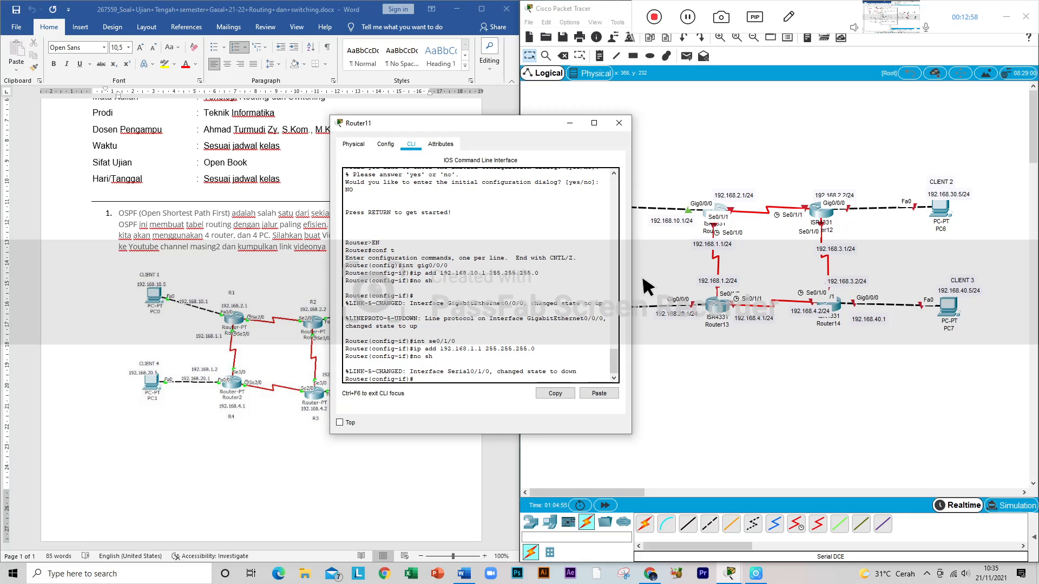
Step: Switch Router11's configuration to its second serial interface with int se0/1/1
{"action": "key", "text": "Up"}
{"action": "key", "text": "Up"}
{"action": "key", "text": "Up"}
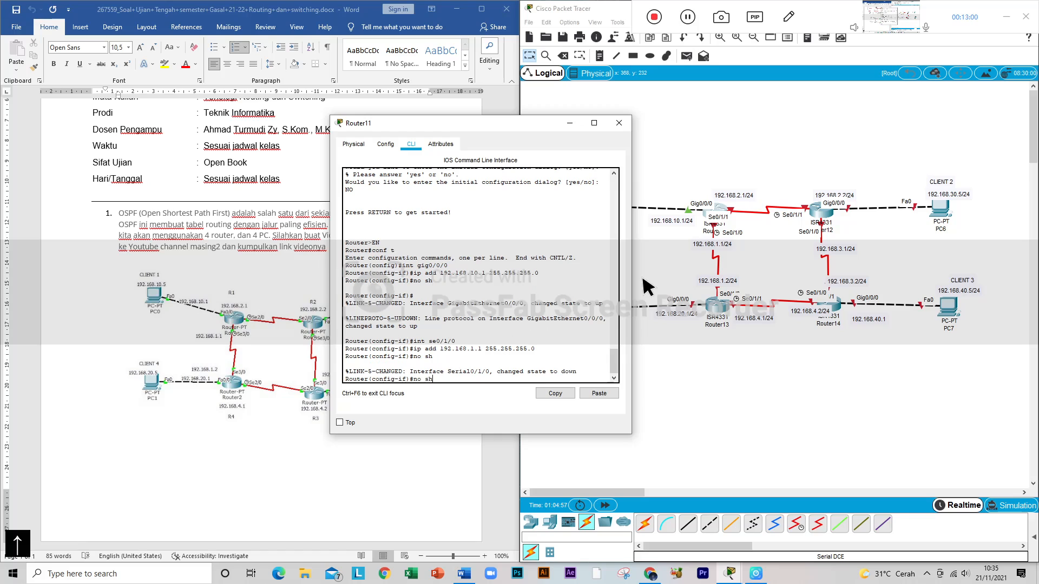
{"action": "key", "text": "BackSpace"}
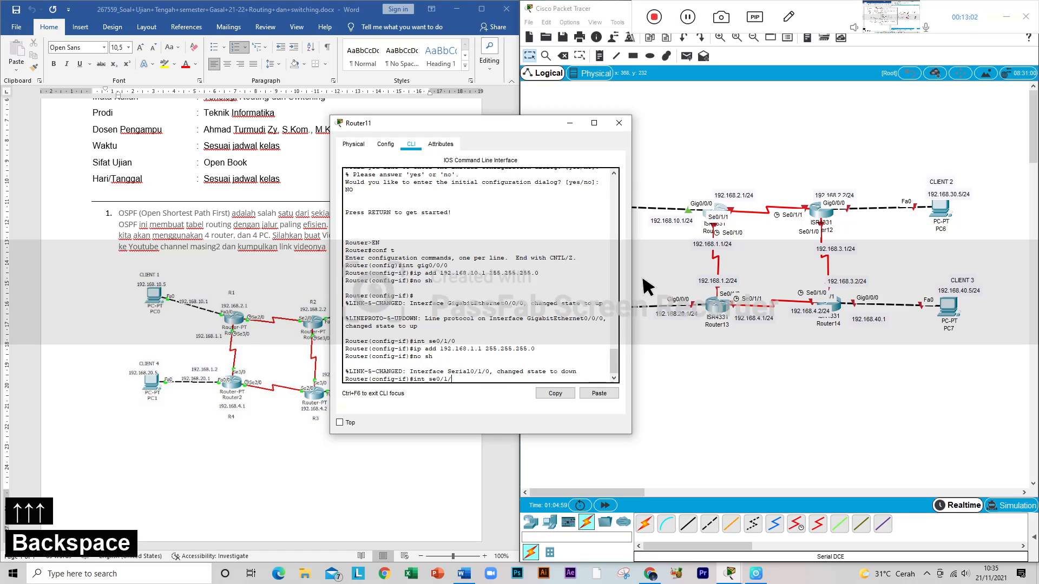
{"action": "type", "text": "1"}
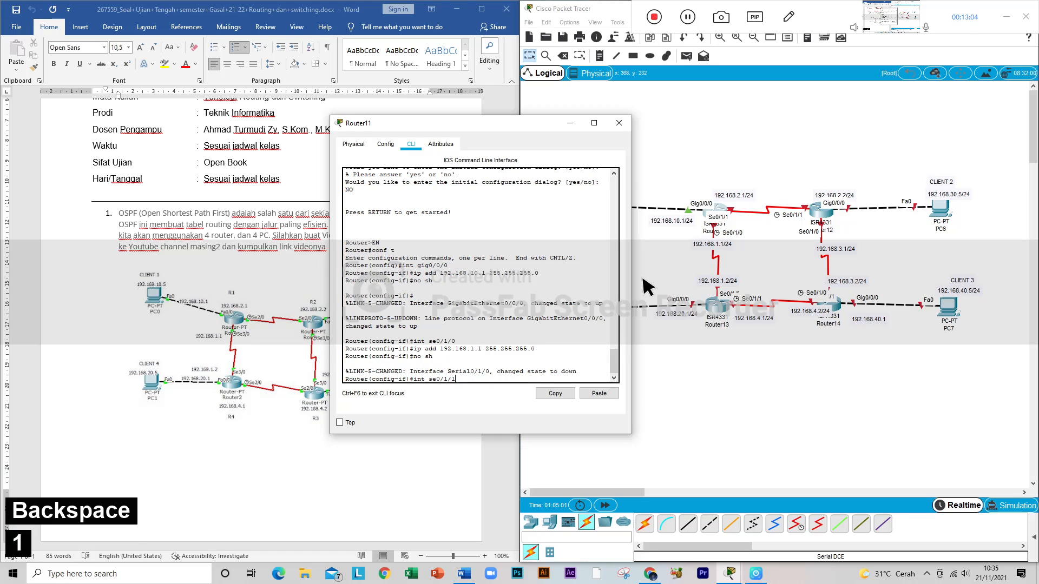
{"action": "key", "text": "Return"}
Step: Assign 192.168.2.1 with mask 255.255.255.0 to Router11's Se0/1/1 interface and enable it with no sh
{"action": "key", "text": "Up"}
{"action": "key", "text": "Up"}
{"action": "key", "text": "Up"}
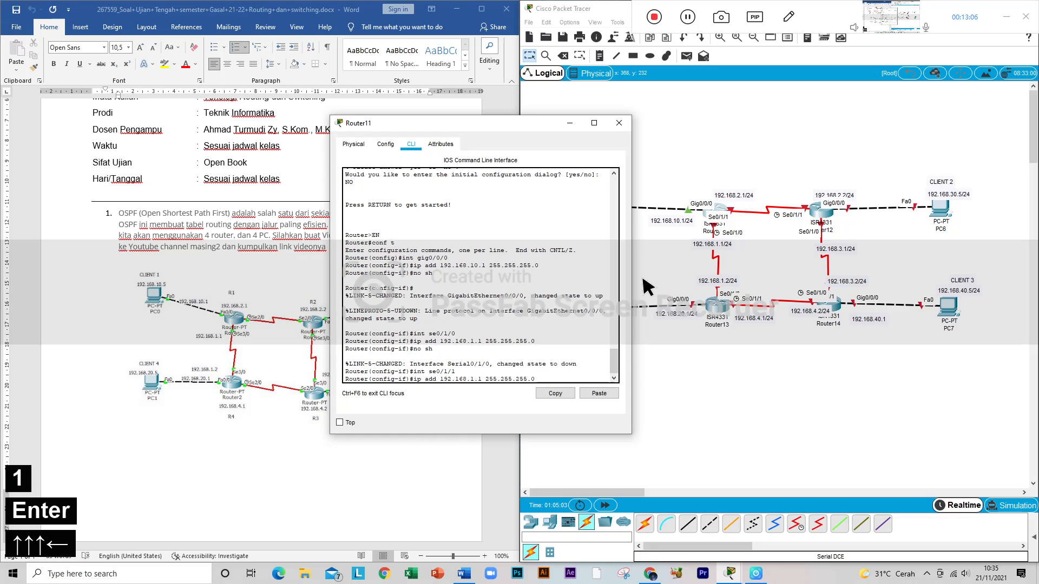
{"action": "key", "text": "Left"}
{"action": "key", "text": "Left"}
{"action": "key", "text": "Left"}
{"action": "key", "text": "Left"}
{"action": "key", "text": "Left"}
{"action": "key", "text": "Left"}
{"action": "key", "text": "Left"}
{"action": "key", "text": "Left"}
{"action": "key", "text": "Left"}
{"action": "key", "text": "Left"}
{"action": "key", "text": "Left"}
{"action": "key", "text": "Left"}
{"action": "key", "text": "Left"}
{"action": "key", "text": "Left"}
{"action": "key", "text": "Left"}
{"action": "key", "text": "Left"}
{"action": "key", "text": "Left"}
{"action": "key", "text": "Right"}
{"action": "key", "text": "Right"}
{"action": "key", "text": "Right"}
{"action": "key", "text": "Right"}
{"action": "key", "text": "Right"}
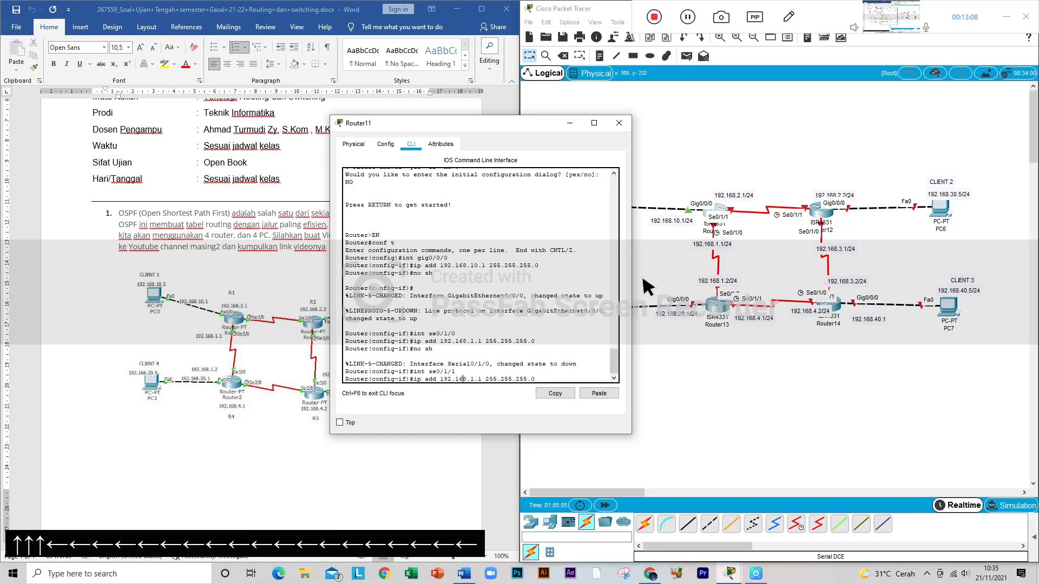
{"action": "key", "text": "BackSpace"}
{"action": "type", "text": "2"}
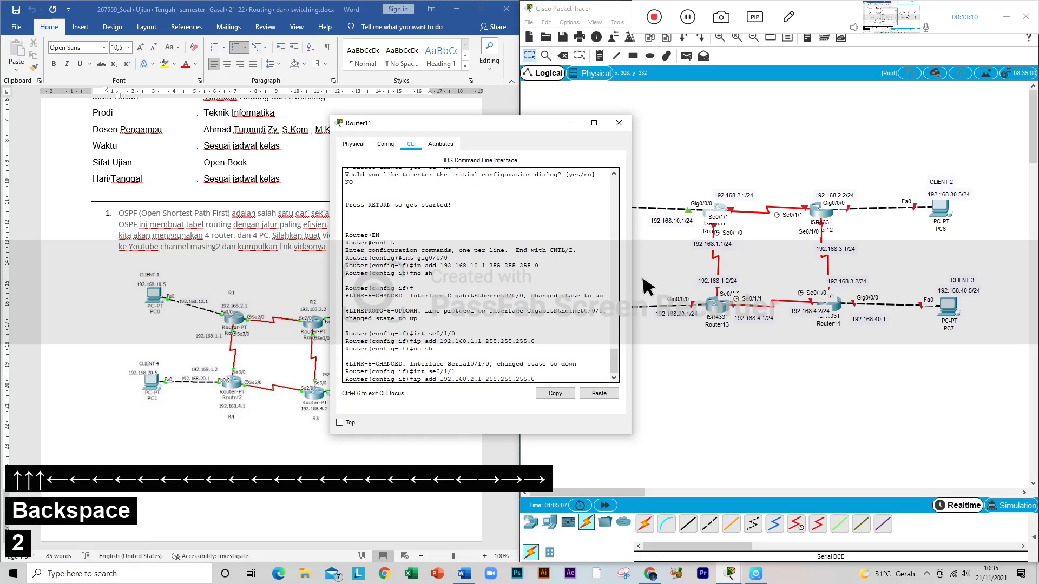
{"action": "key", "text": "Return"}
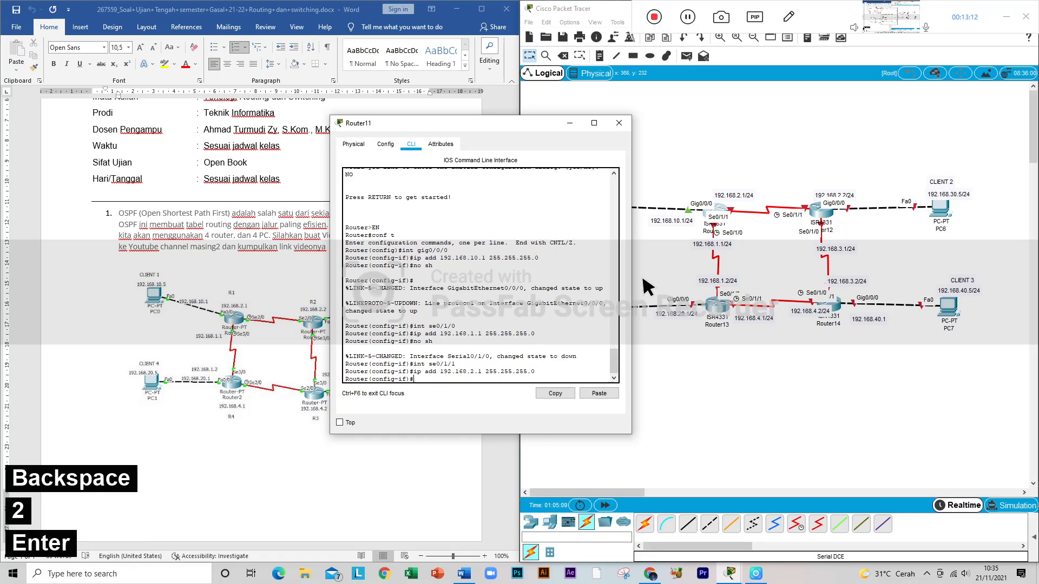
{"action": "type", "text": "no sh"}
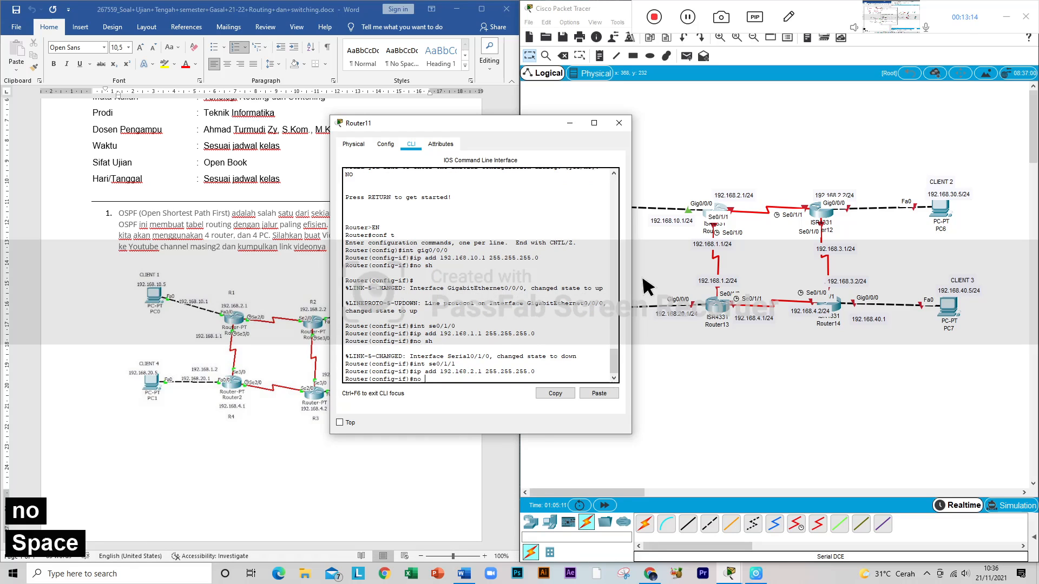
{"action": "key", "text": "Return"}
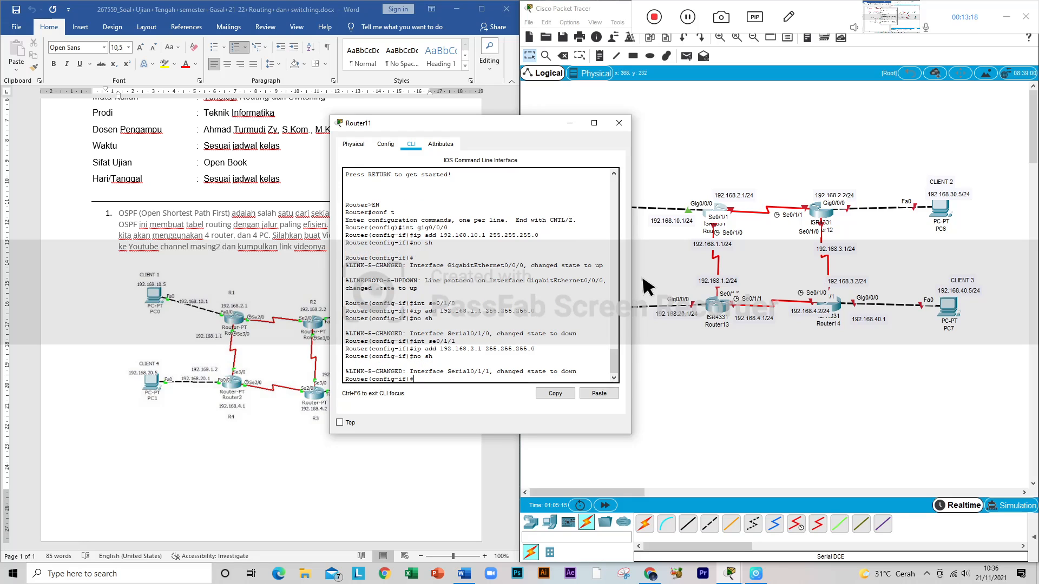
Step: Close Router11, open Router12's command line and answer no to the initial configuration dialog
{"action": "left_click", "coordinate": [619, 122]}
{"action": "left_click", "coordinate": [821, 218]}
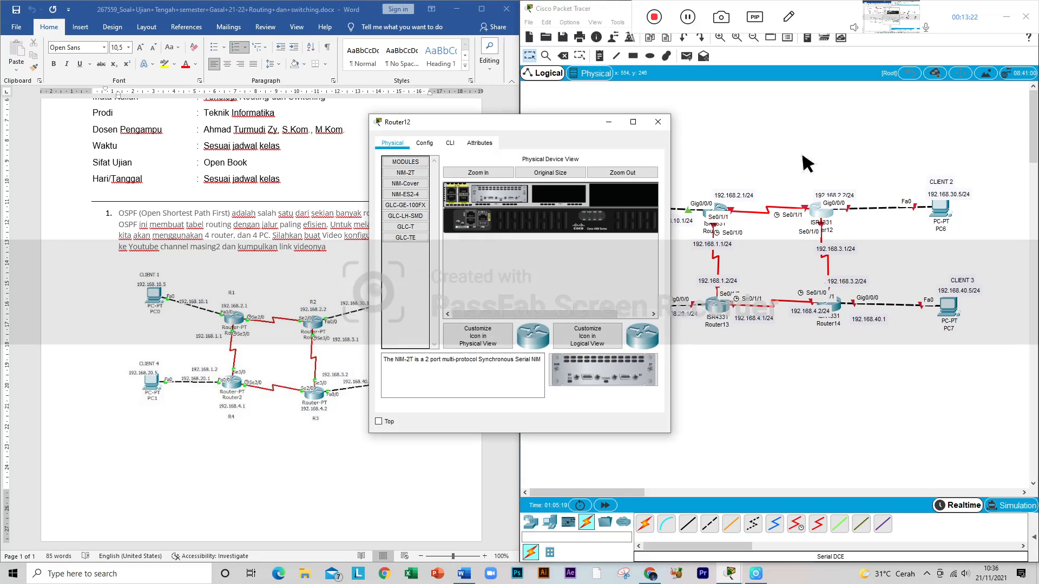
{"action": "left_click", "coordinate": [451, 144]}
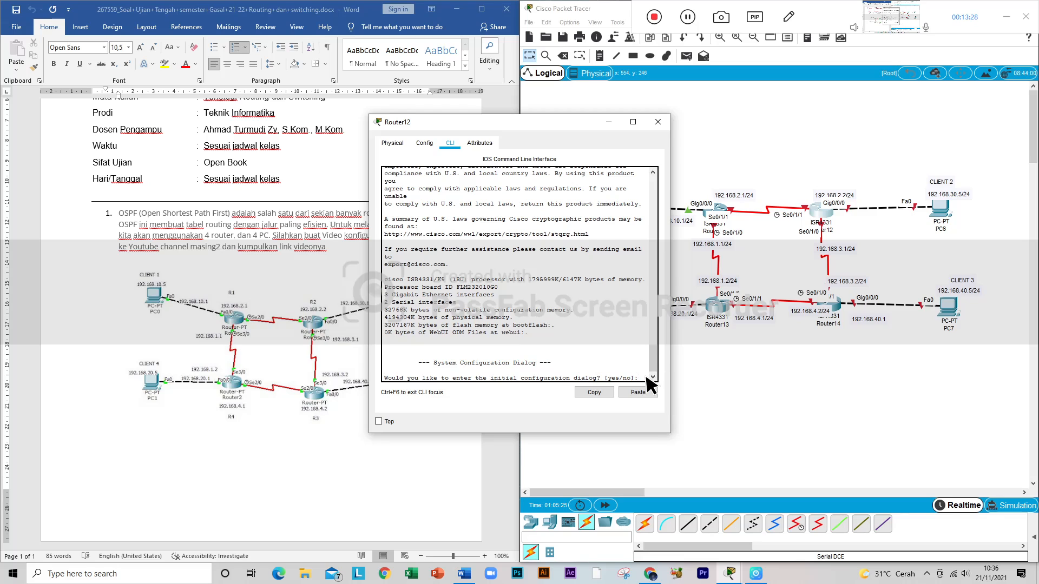
{"action": "type", "text": "no"}
{"action": "key", "text": "Return"}
{"action": "key", "text": "Return"}
Step: Enter global configuration mode on Router12 with en and conf t
{"action": "type", "text": "en"}
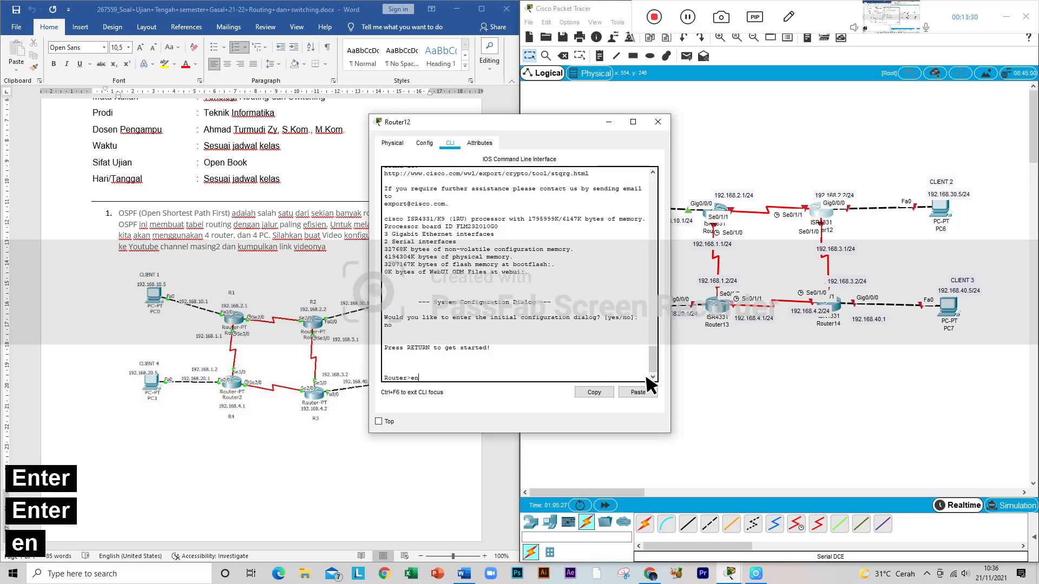
{"action": "type", "text": "conf t"}
{"action": "key", "text": "Return"}
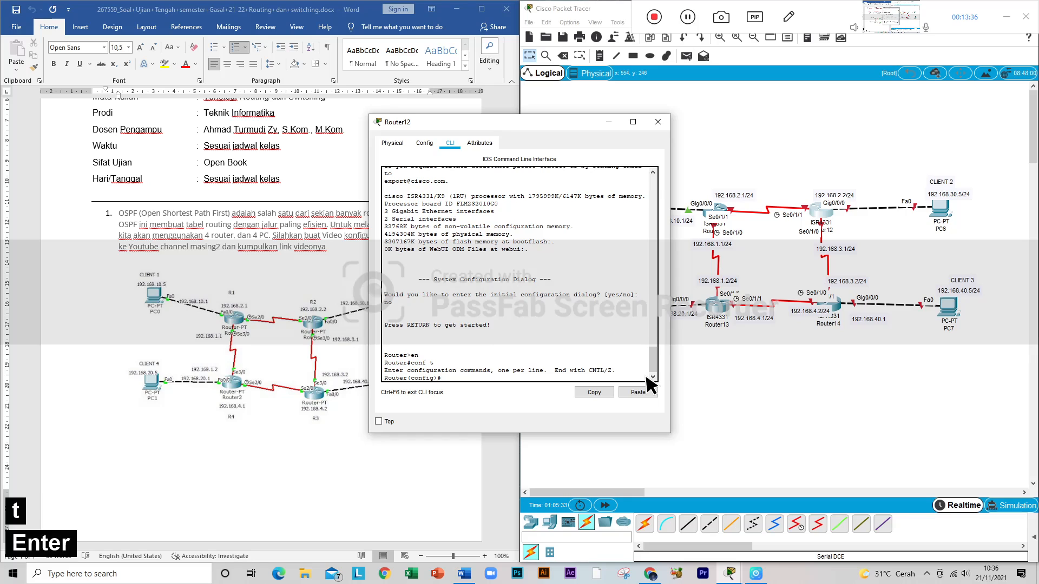
Step: Switch Router12's configuration to its Gigabit Ethernet interface with int gig0/0/0
{"action": "type", "text": "int d"}
{"action": "key", "text": "BackSpace"}
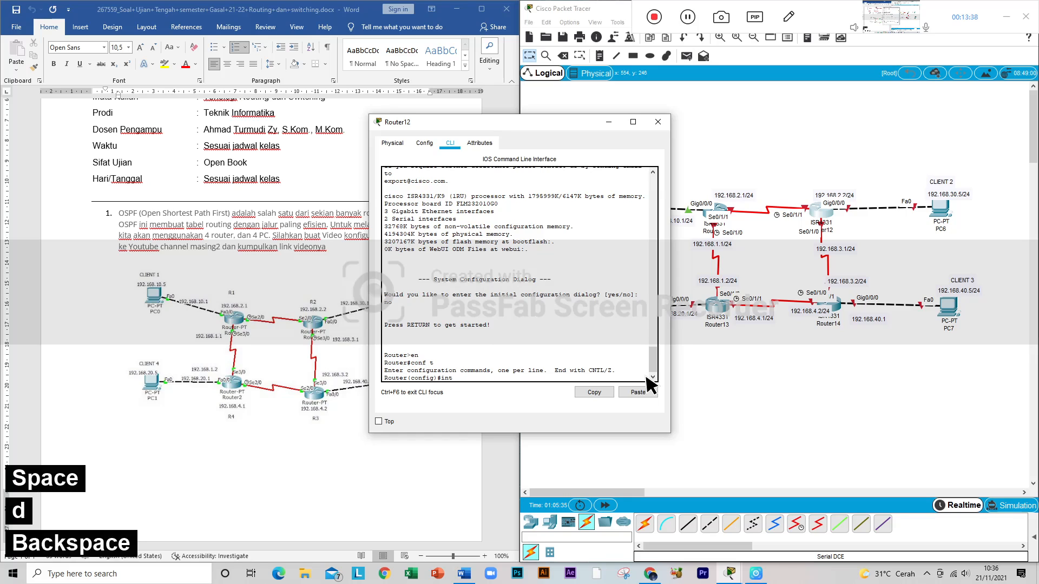
{"action": "type", "text": "gig"}
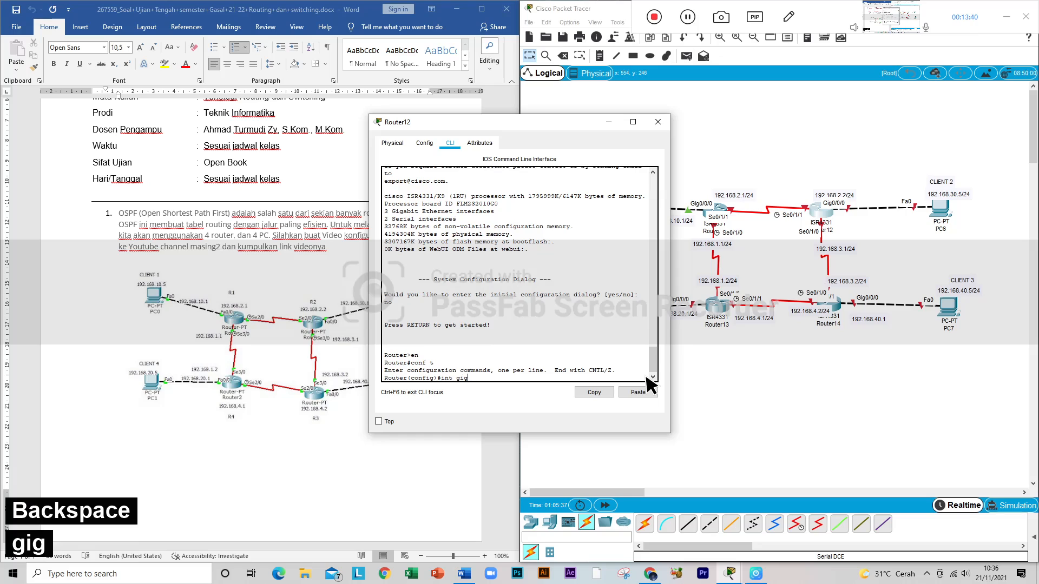
{"action": "type", "text": "0/0/0"}
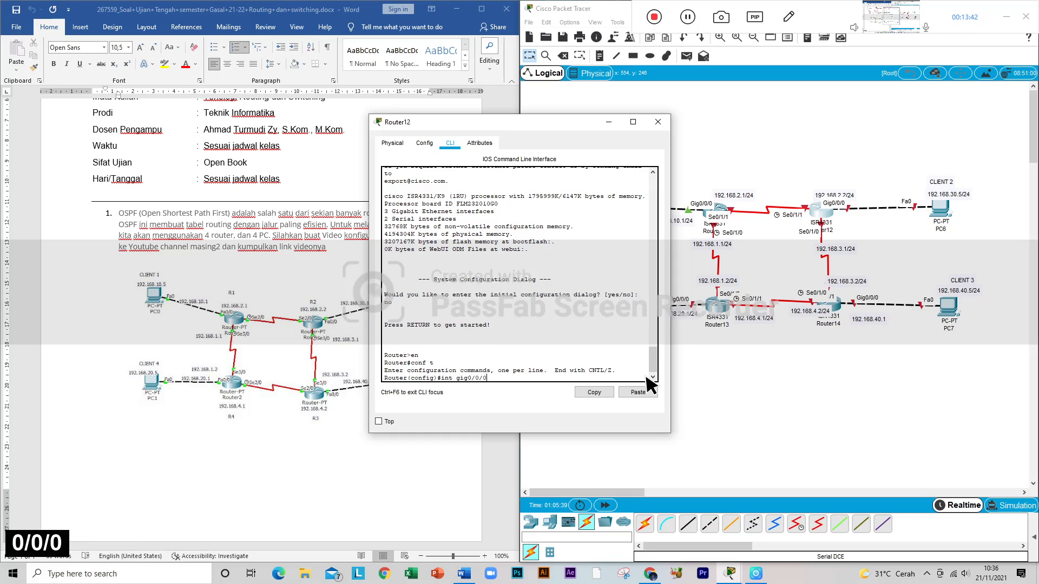
{"action": "key", "text": "Return"}
Step: Assign 192.168.2.2 with mask 255.255.255.0 to Router12's Gig0/0/0 interface using ip add
{"action": "type", "text": "192"}
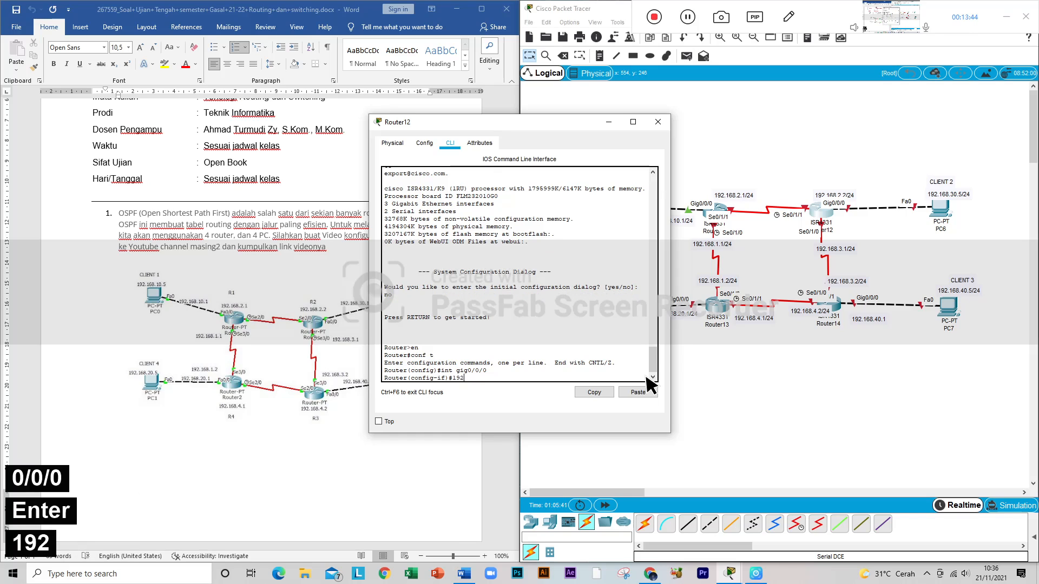
{"action": "key", "text": "BackSpace"}
{"action": "key", "text": "BackSpace"}
{"action": "key", "text": "BackSpace"}
{"action": "type", "text": "ip a"}
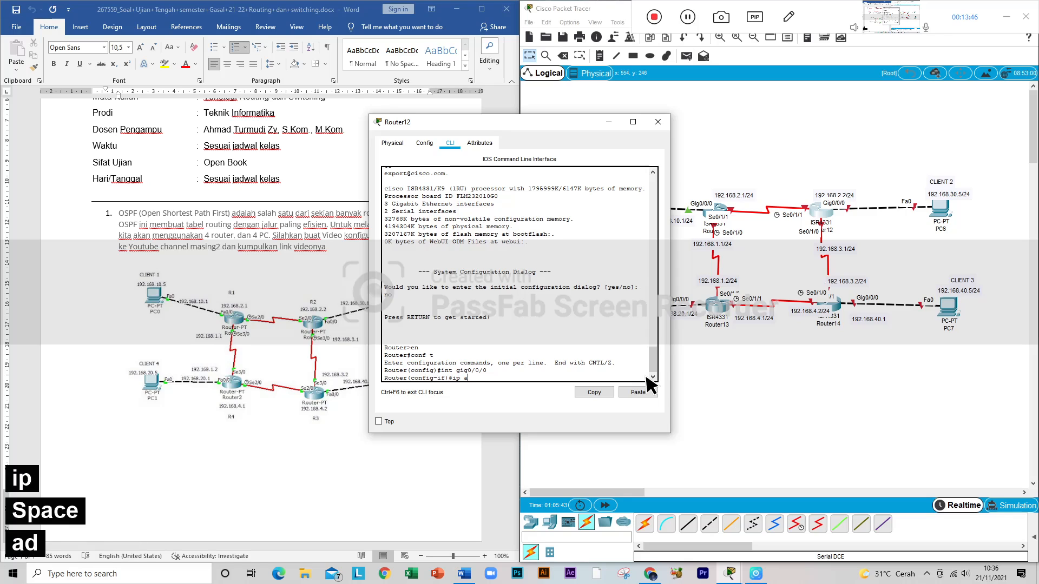
{"action": "type", "text": "dd 192."}
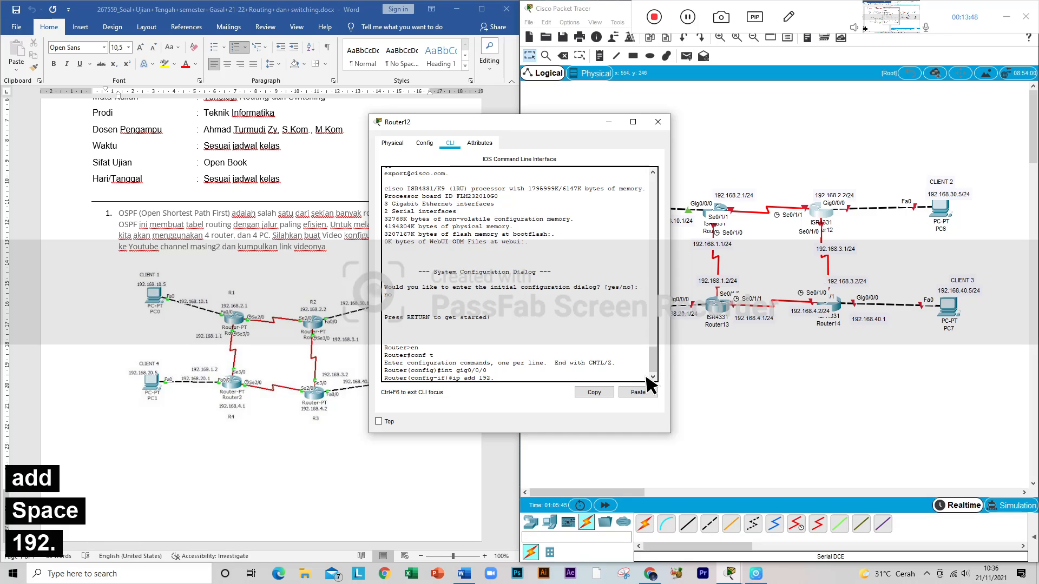
{"action": "type", "text": "168."}
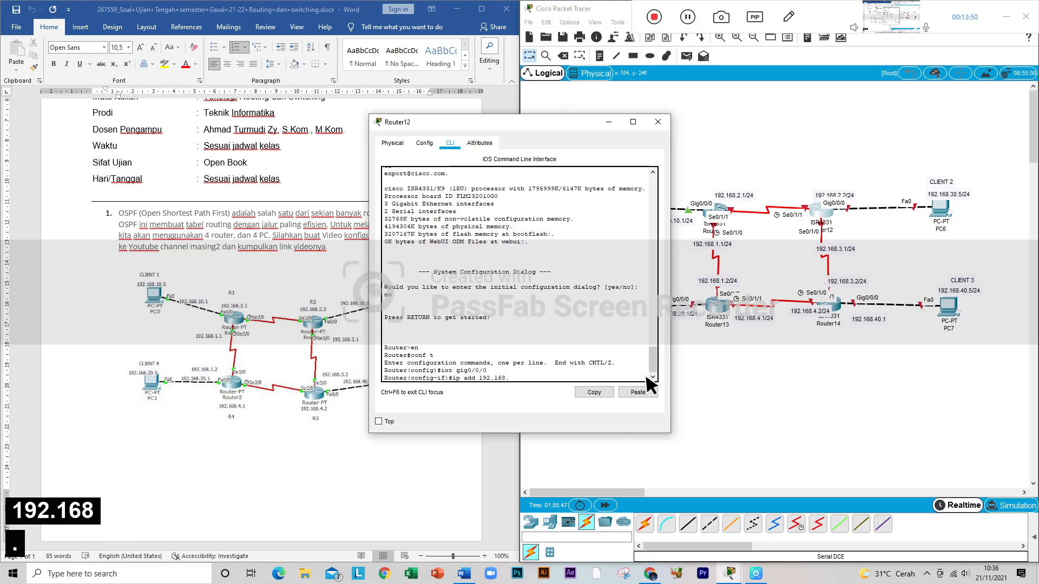
{"action": "type", "text": "2"}
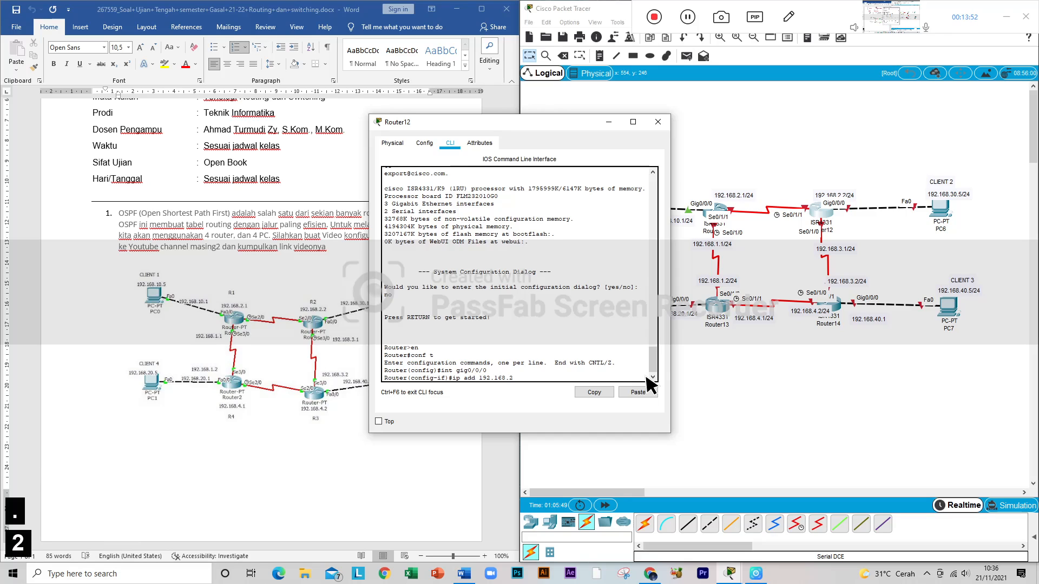
{"action": "type", "text": ".2"}
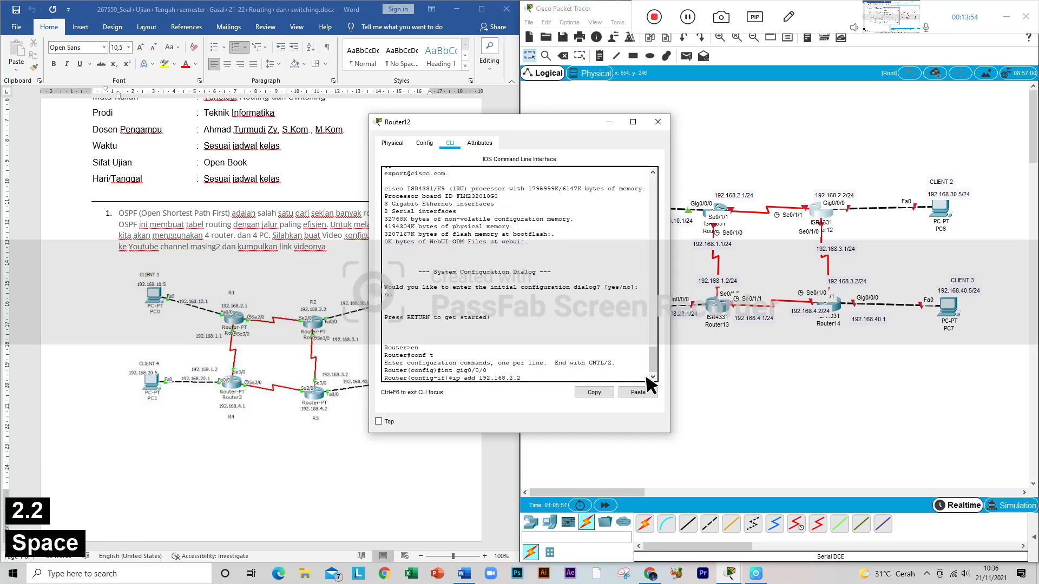
{"action": "type", "text": " 255.255"}
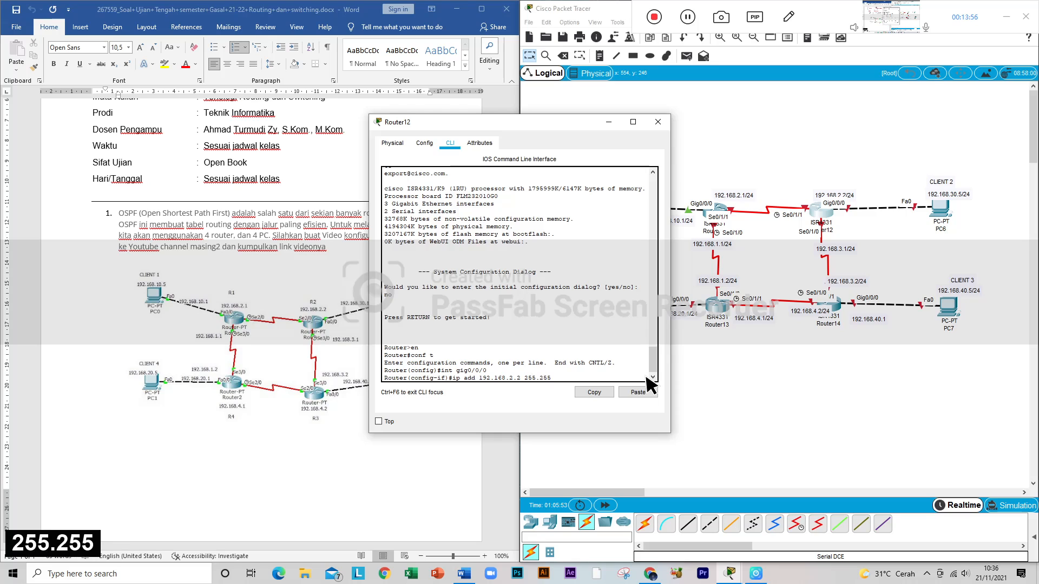
{"action": "type", "text": ".255.0"}
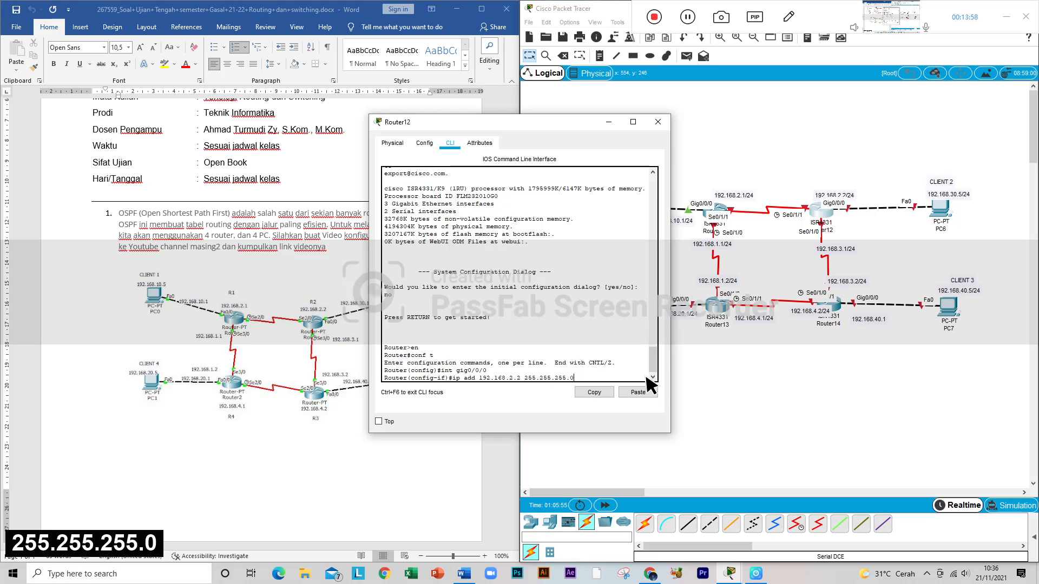
{"action": "key", "text": "Return"}
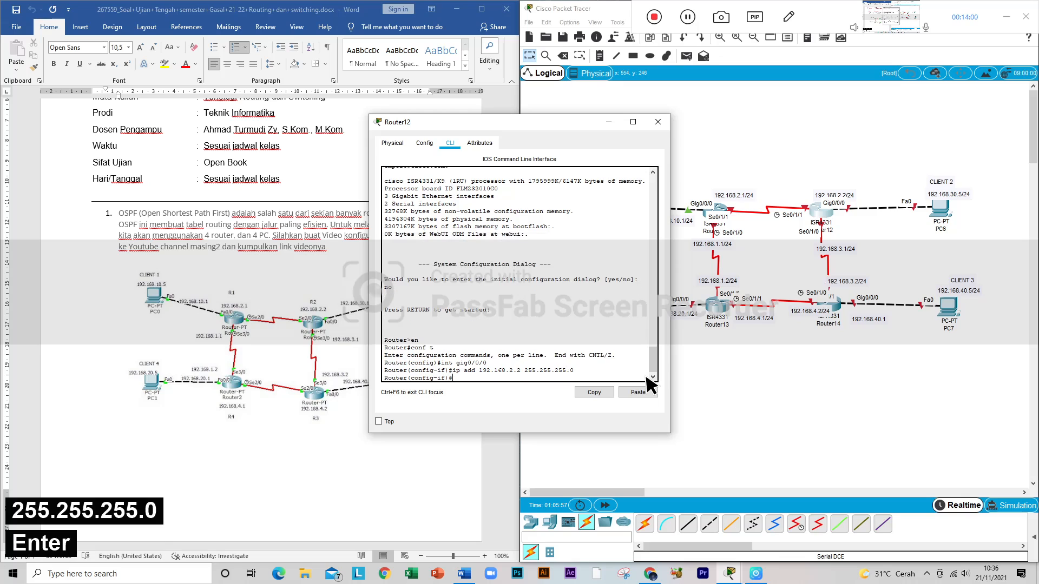
Step: Enable Router12's Gig0/0/0 interface with no sh and return to the interface configuration prompt
{"action": "type", "text": "no sh"}
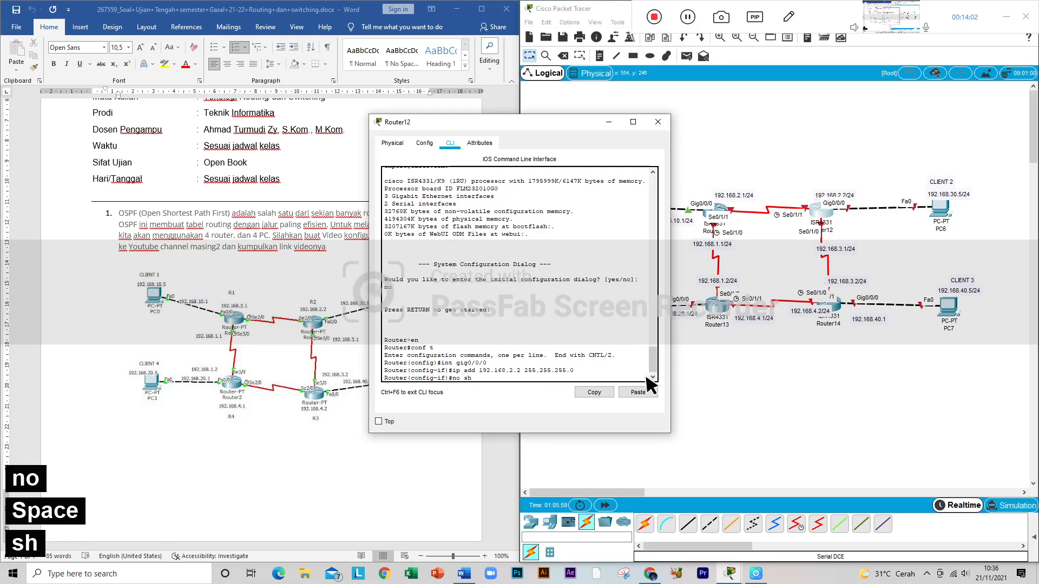
{"action": "key", "text": "Return"}
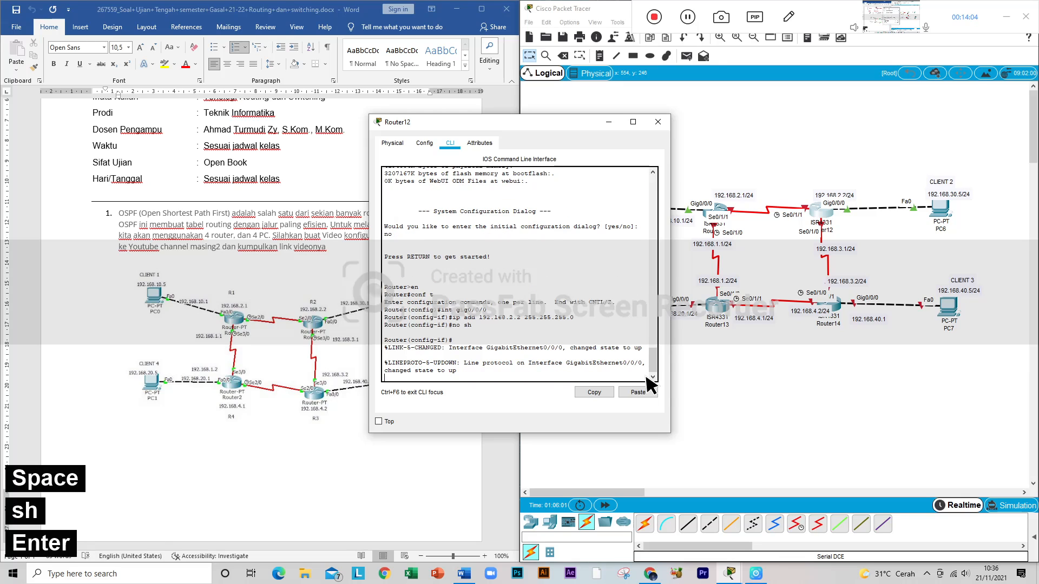
{"action": "key", "text": "Return"}
Step: Switch Router12's configuration to its serial interface toward Router11 with int se0/1/1
{"action": "key", "text": "Up"}
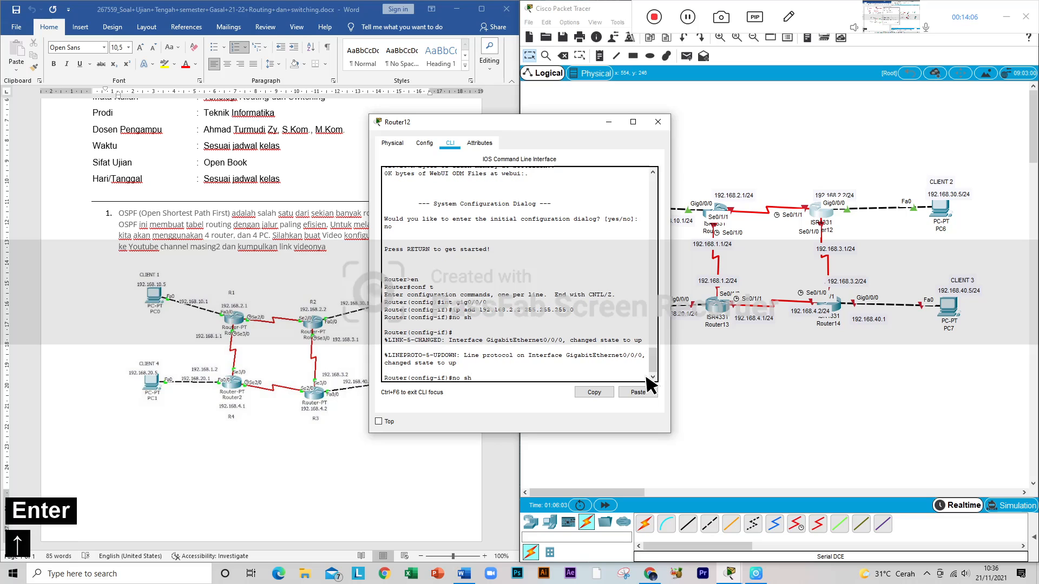
{"action": "key", "text": "Up"}
{"action": "key", "text": "Up"}
{"action": "key", "text": "BackSpace"}
{"action": "key", "text": "BackSpace"}
{"action": "key", "text": "BackSpace"}
{"action": "key", "text": "BackSpace"}
{"action": "key", "text": "BackSpace"}
{"action": "key", "text": "BackSpace"}
{"action": "key", "text": "BackSpace"}
{"action": "key", "text": "BackSpace"}
{"action": "type", "text": "se"}
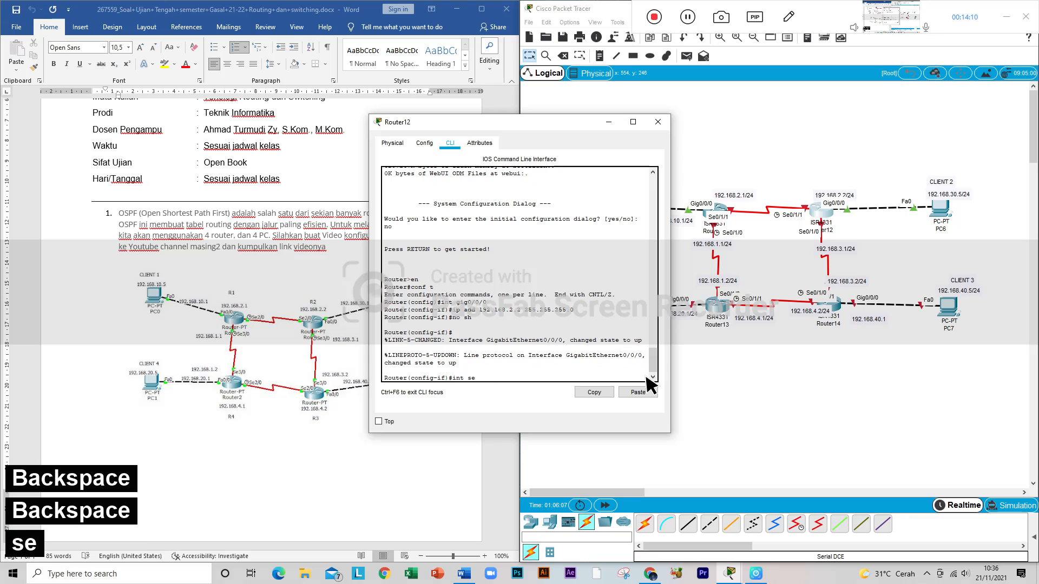
{"action": "type", "text": "0"}
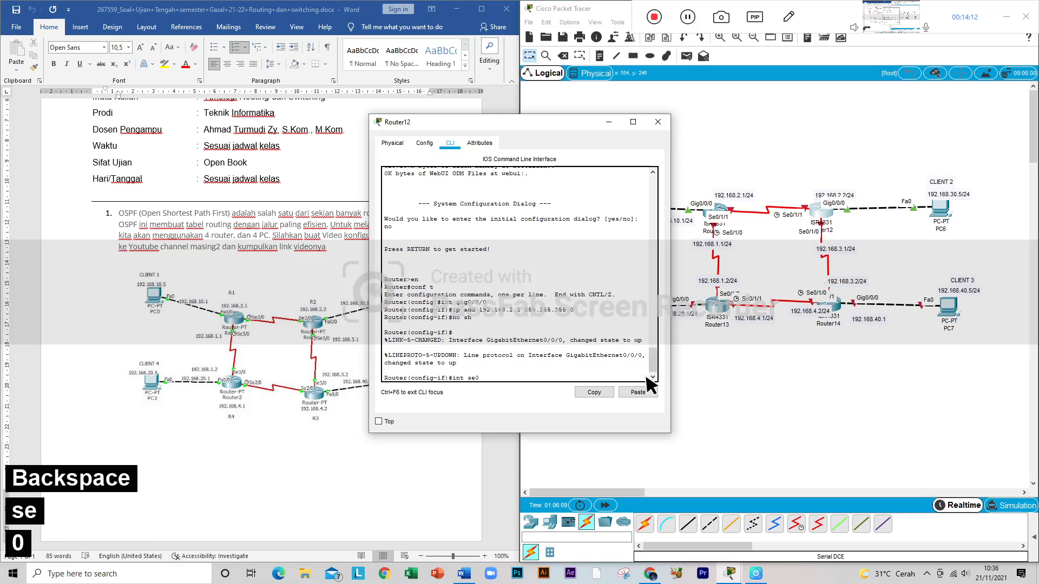
{"action": "type", "text": "/1/1"}
{"action": "key", "text": "Return"}
Step: Recall the earlier ip add command for Router12's Se0/1/1 interface and move back to its address for editing
{"action": "key", "text": "Up"}
{"action": "key", "text": "Up"}
{"action": "key", "text": "Up"}
{"action": "key", "text": "Left"}
{"action": "key", "text": "Left"}
{"action": "key", "text": "Left"}
{"action": "key", "text": "Left"}
{"action": "key", "text": "Left"}
{"action": "key", "text": "Left"}
{"action": "key", "text": "Left"}
{"action": "key", "text": "Left"}
{"action": "key", "text": "Left"}
{"action": "key", "text": "Left"}
{"action": "key", "text": "Left"}
{"action": "key", "text": "Left"}
{"action": "key", "text": "Left"}
{"action": "key", "text": "Left"}
{"action": "key", "text": "Left"}
{"action": "key", "text": "Left"}
{"action": "key", "text": "Left"}
{"action": "key", "text": "Left"}
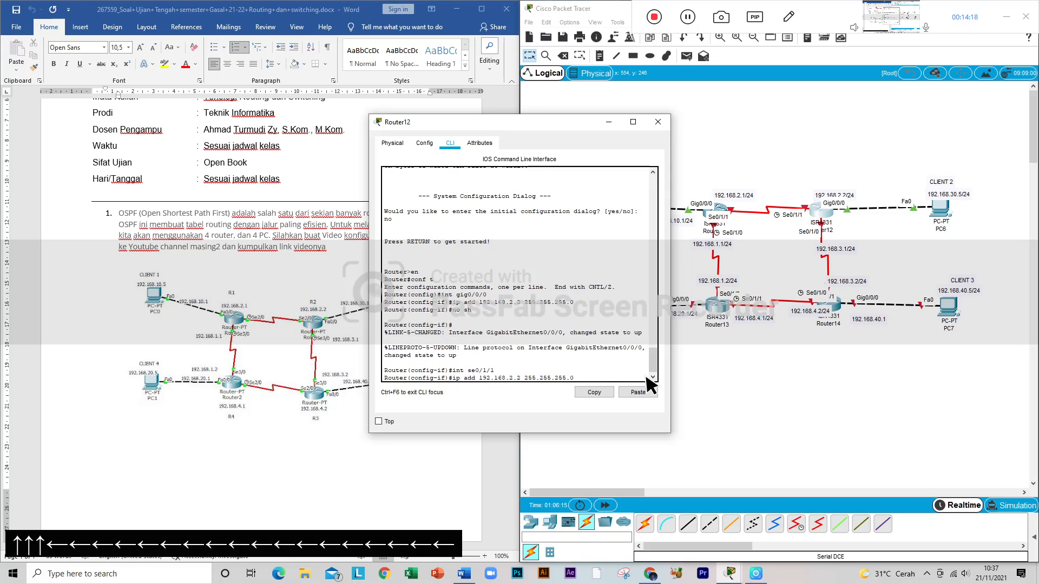
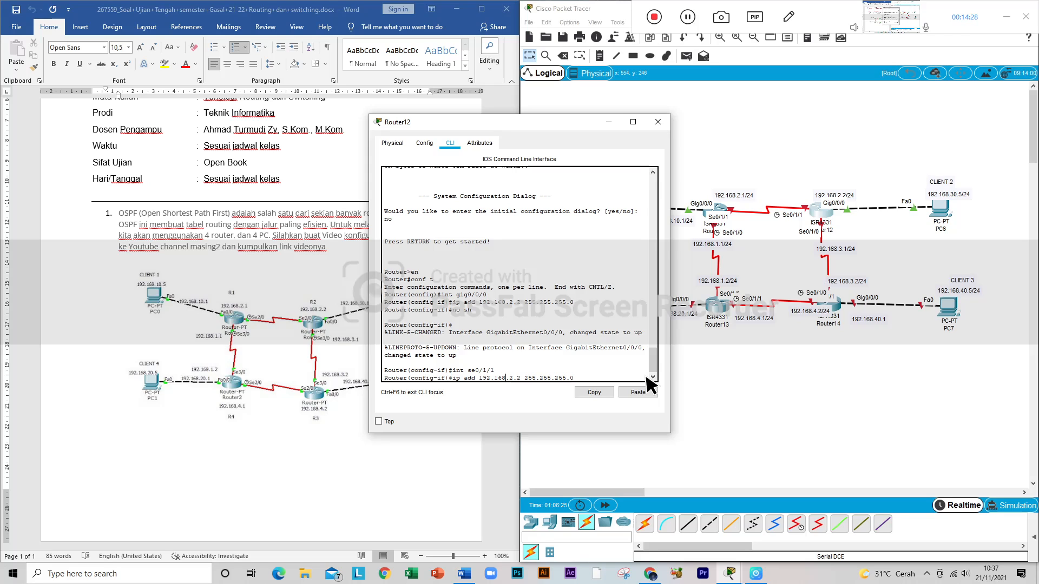
Step: Abandon the recalled ip add command and switch Router12's configuration back to Gig0/0/0 with int gig0/0/0
{"action": "key", "text": "Right"}
{"action": "key", "text": "Right"}
{"action": "key", "text": "Down"}
{"action": "key", "text": "Down"}
{"action": "key", "text": "Down"}
{"action": "key", "text": "Down"}
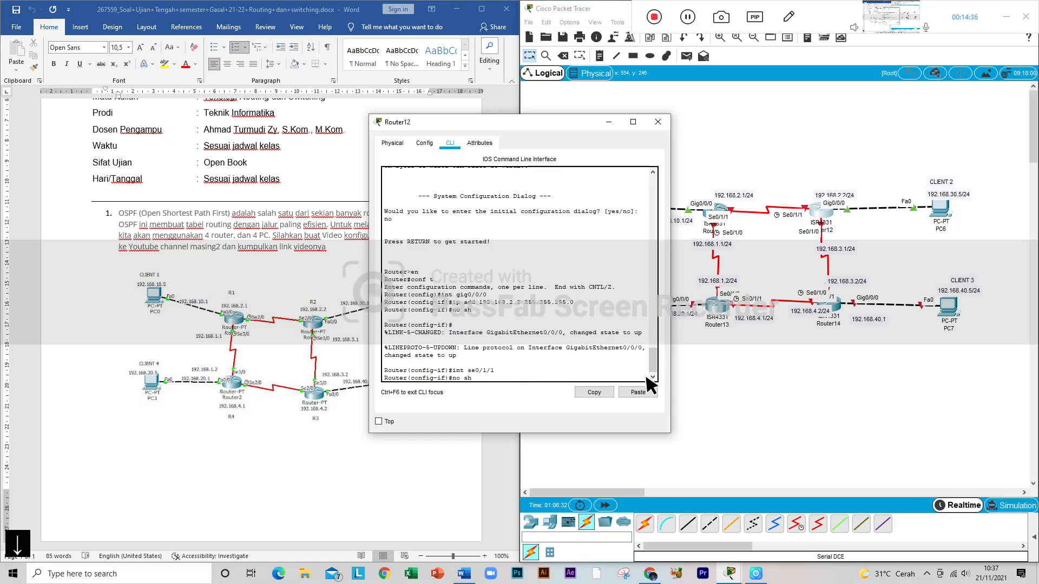
{"action": "key", "text": "Down"}
{"action": "key", "text": "Up"}
{"action": "key", "text": "Up"}
{"action": "key", "text": "Up"}
{"action": "key", "text": "Up"}
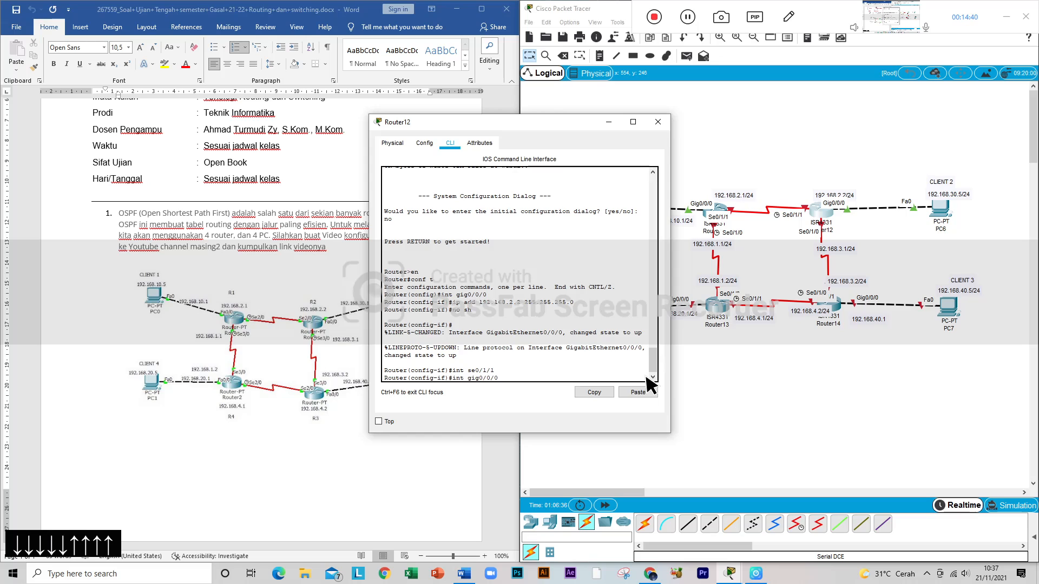
{"action": "key", "text": "Return"}
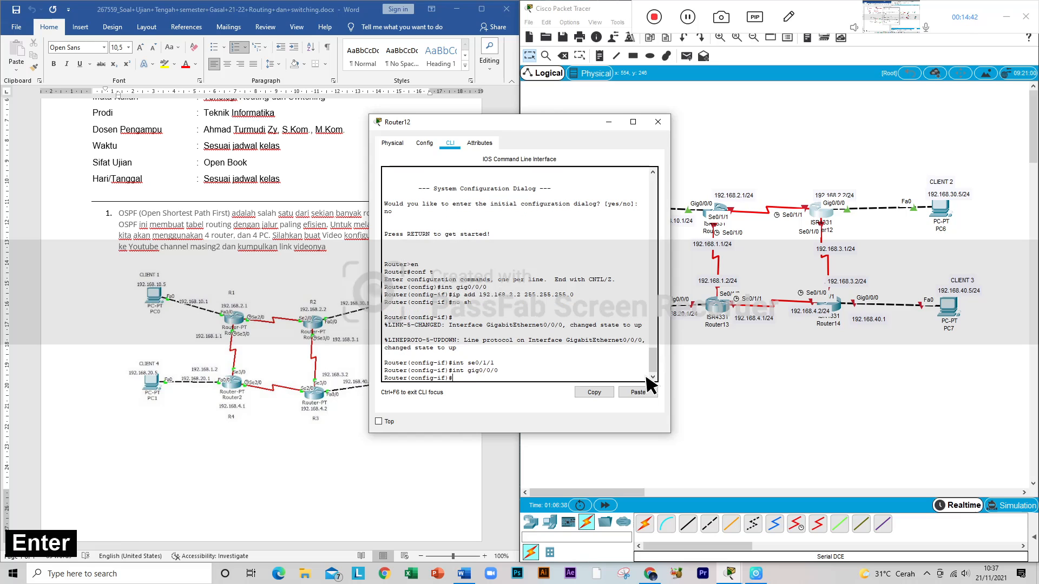
Step: Assign 192.168.30.1 with mask 255.255.255.0 to Router12's Gig0/0/0 interface using ip add
{"action": "key", "text": "Up"}
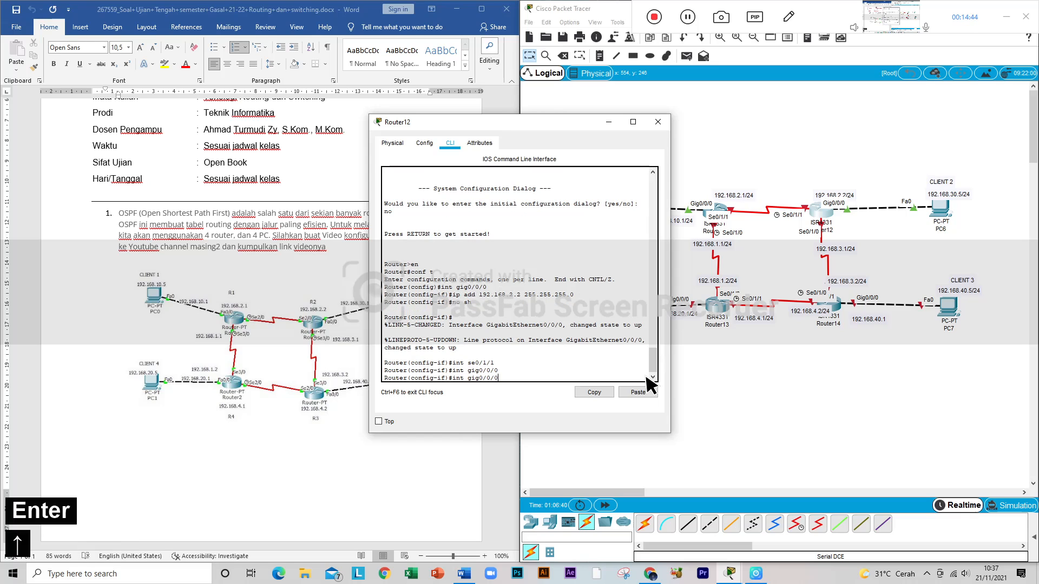
{"action": "key", "text": "Up"}
{"action": "key", "text": "Up"}
{"action": "key", "text": "Up"}
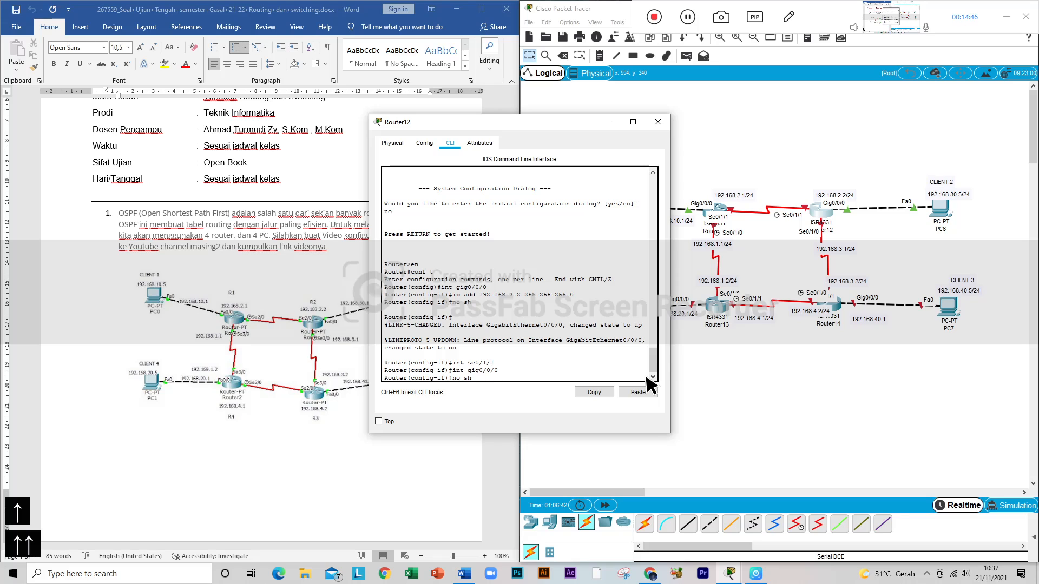
{"action": "key", "text": "Left"}
{"action": "key", "text": "Left"}
{"action": "key", "text": "Left"}
{"action": "key", "text": "Left"}
{"action": "key", "text": "Left"}
{"action": "key", "text": "Left"}
{"action": "key", "text": "Left"}
{"action": "key", "text": "Left"}
{"action": "key", "text": "Left"}
{"action": "key", "text": "Left"}
{"action": "key", "text": "Left"}
{"action": "key", "text": "Left"}
{"action": "key", "text": "Left"}
{"action": "key", "text": "Left"}
{"action": "key", "text": "Left"}
{"action": "key", "text": "Left"}
{"action": "key", "text": "Left"}
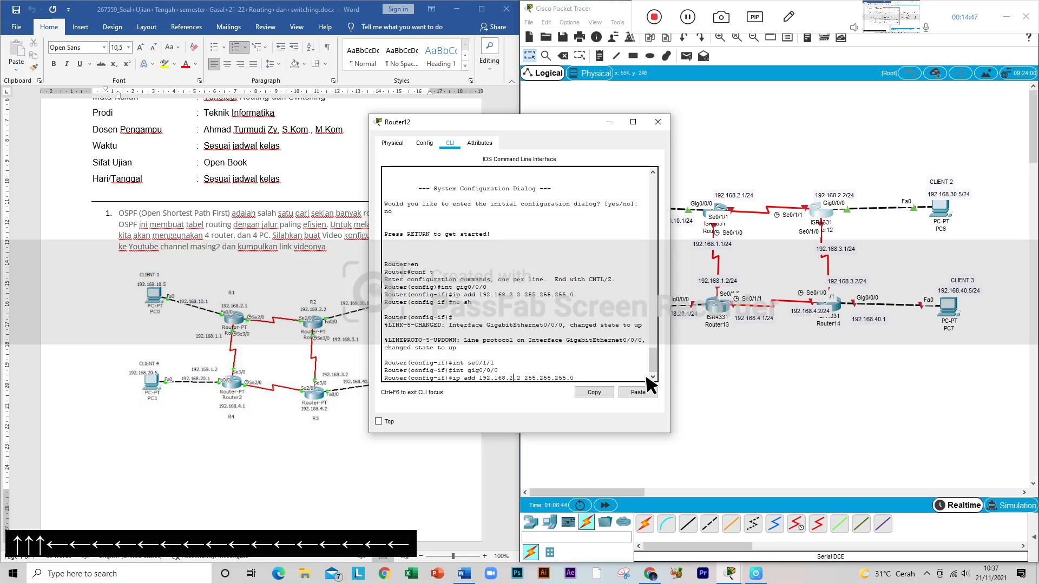
{"action": "key", "text": "Right"}
{"action": "key", "text": "BackSpace"}
{"action": "type", "text": "30"}
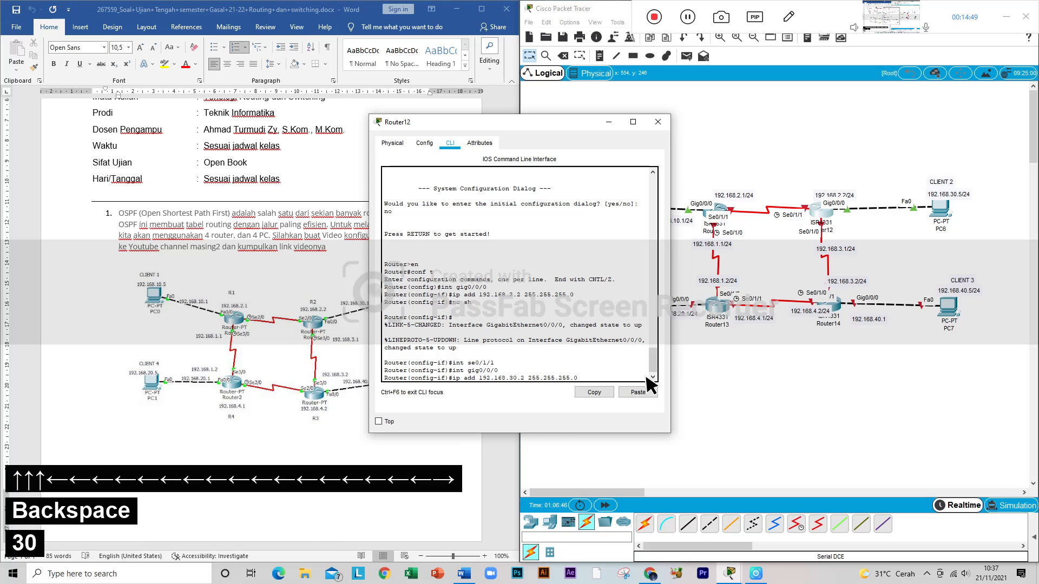
{"action": "key", "text": "Right"}
{"action": "key", "text": "Right"}
{"action": "key", "text": "BackSpace"}
{"action": "type", "text": "1"}
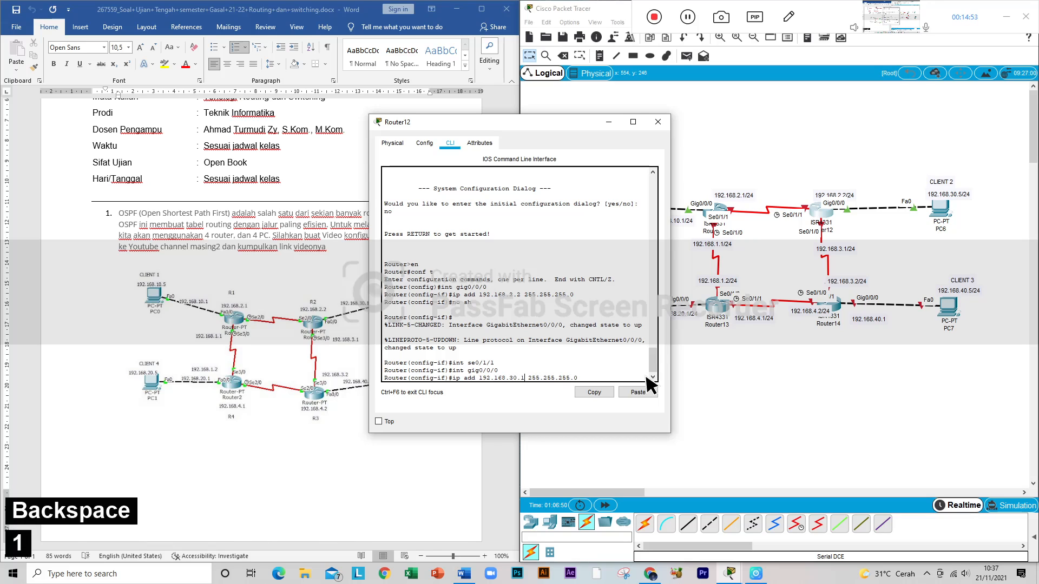
{"action": "key", "text": "Return"}
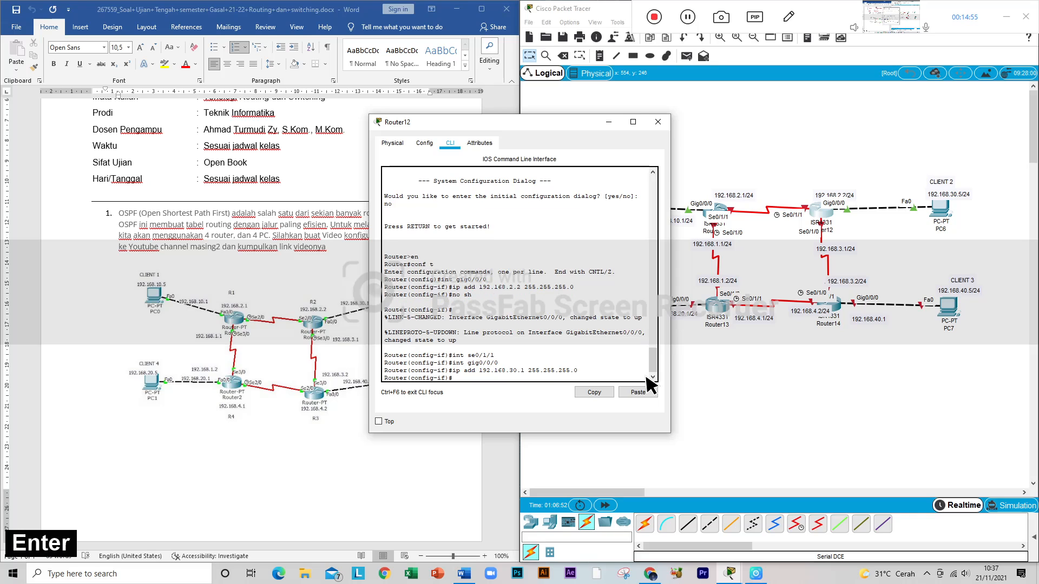
Step: Return Router12's configuration to its serial interface toward Router11 with int se0/1/1
{"action": "key", "text": "Up"}
{"action": "key", "text": "Up"}
{"action": "key", "text": "Up"}
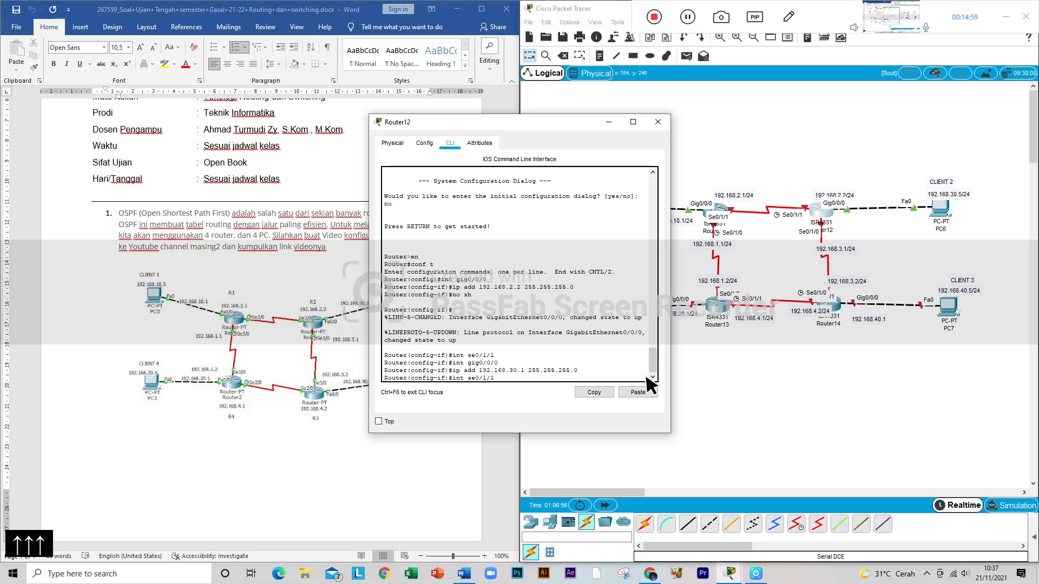
{"action": "key", "text": "Return"}
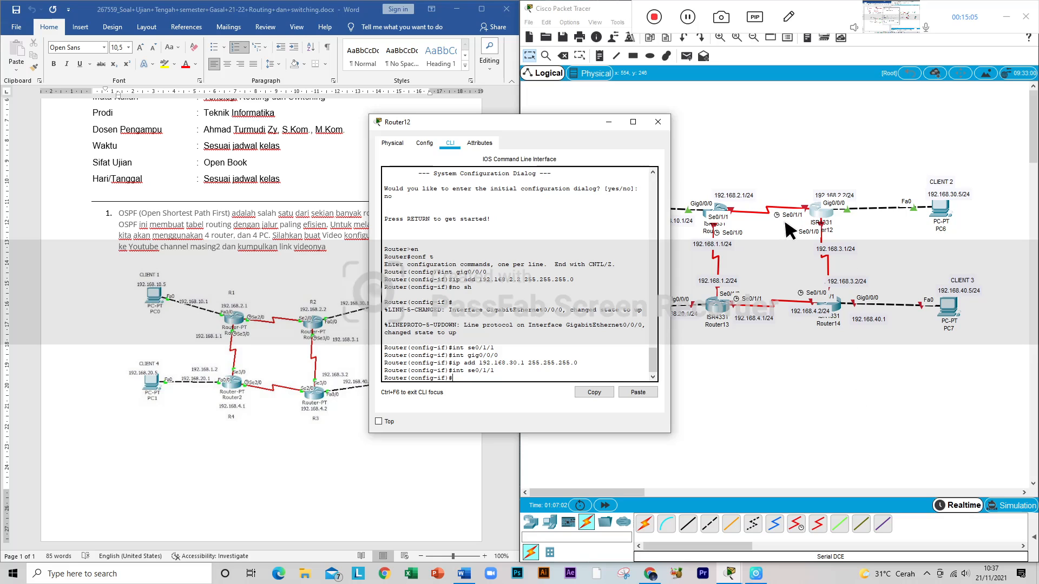
Step: Assign 192.168.2.2 with mask 255.255.255.0 to Router12's Se0/1/1 interface and enable it with no sh
{"action": "key", "text": "Up"}
{"action": "key", "text": "Up"}
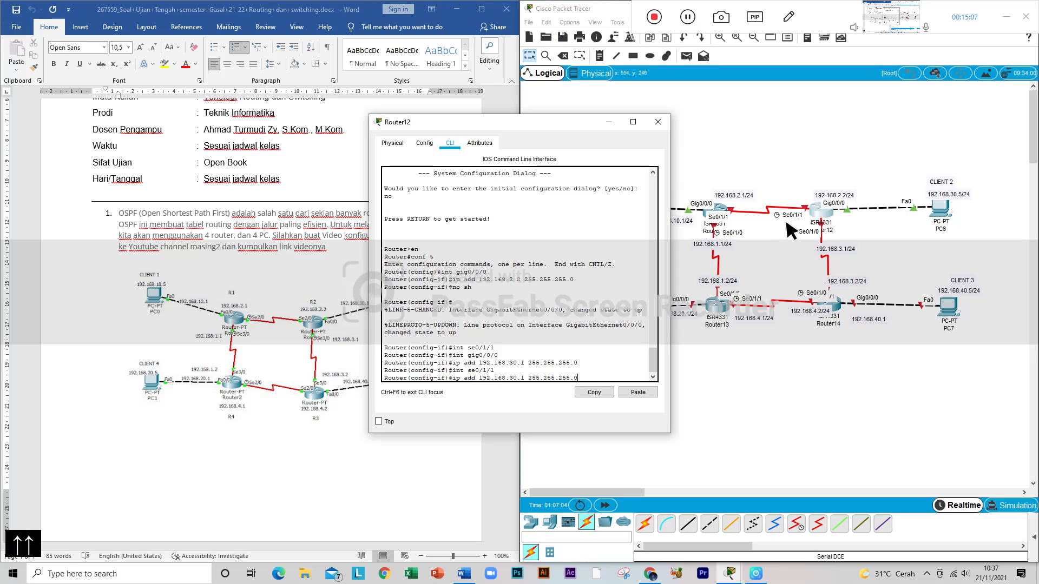
{"action": "key", "text": "Left"}
{"action": "key", "text": "Left"}
{"action": "key", "text": "Left"}
{"action": "key", "text": "Left"}
{"action": "key", "text": "Left"}
{"action": "key", "text": "Left"}
{"action": "key", "text": "Left"}
{"action": "key", "text": "Left"}
{"action": "key", "text": "Left"}
{"action": "key", "text": "Left"}
{"action": "key", "text": "Left"}
{"action": "key", "text": "Left"}
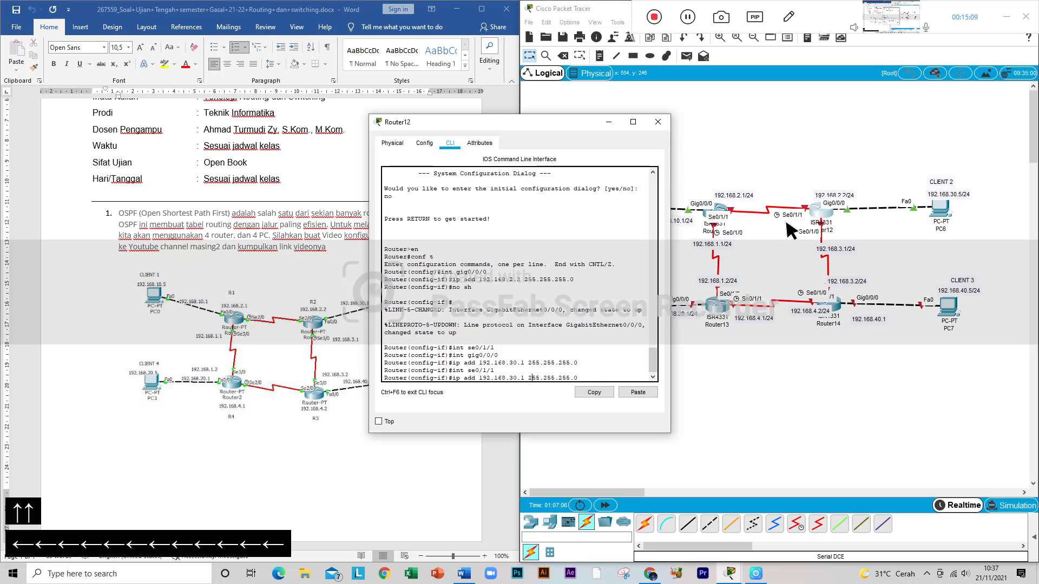
{"action": "key", "text": "Left"}
{"action": "key", "text": "Left"}
{"action": "key", "text": "Left"}
{"action": "key", "text": "Left"}
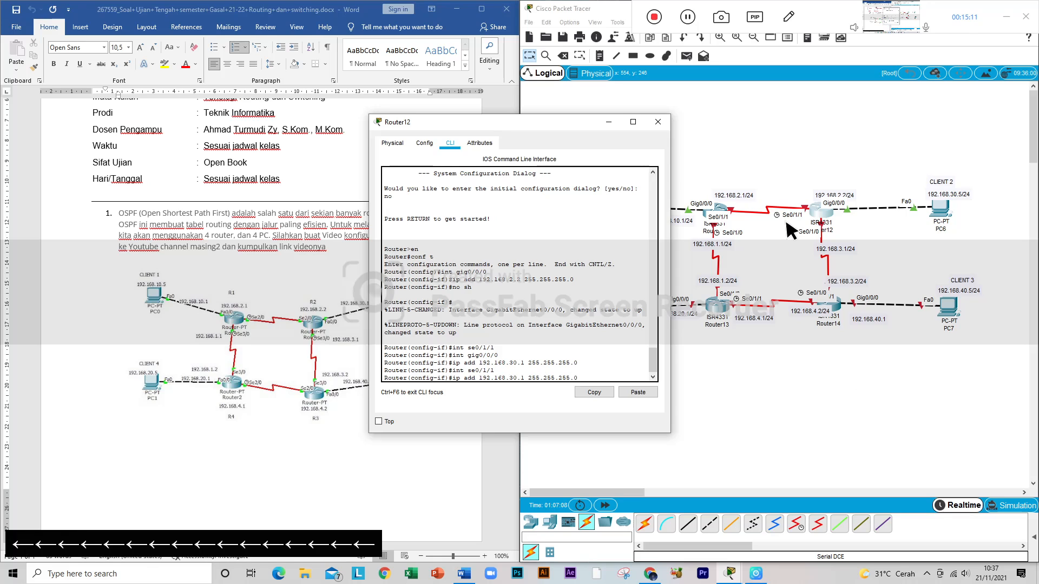
{"action": "key", "text": "BackSpace"}
{"action": "key", "text": "BackSpace"}
{"action": "type", "text": "2"}
{"action": "key", "text": "Right"}
{"action": "key", "text": "Right"}
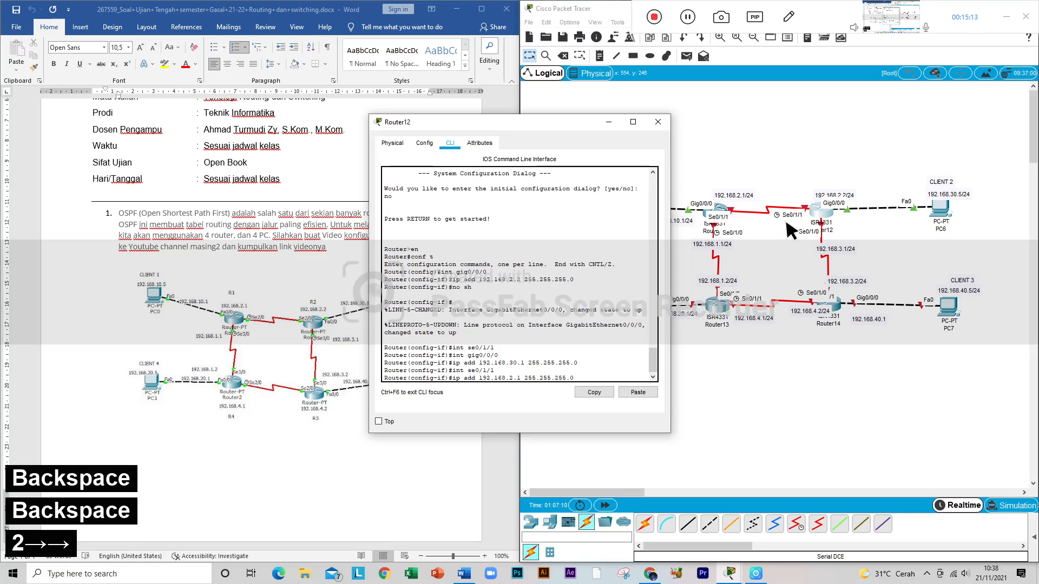
{"action": "key", "text": "BackSpace"}
{"action": "type", "text": "2"}
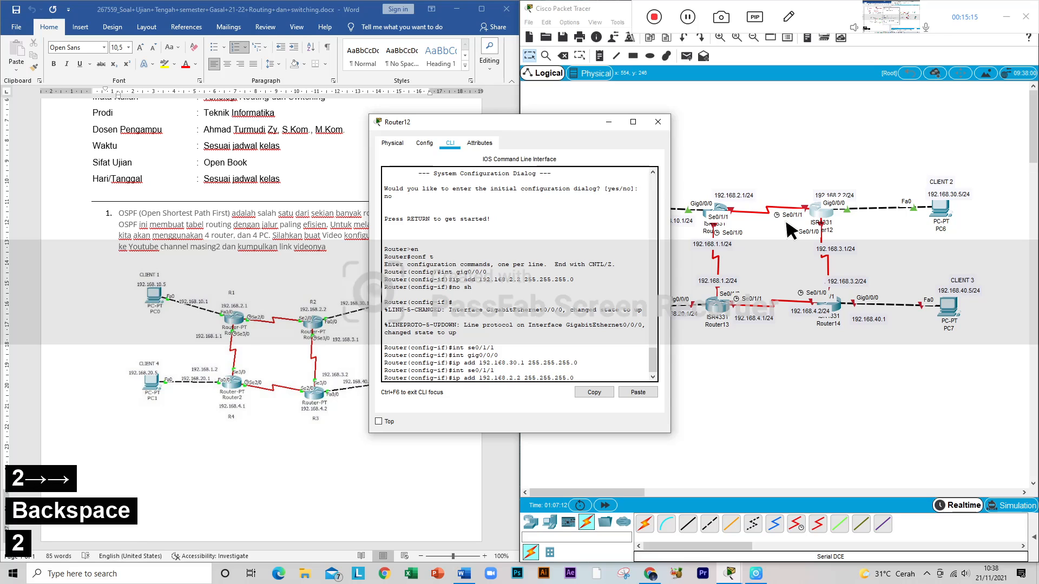
{"action": "key", "text": "Return"}
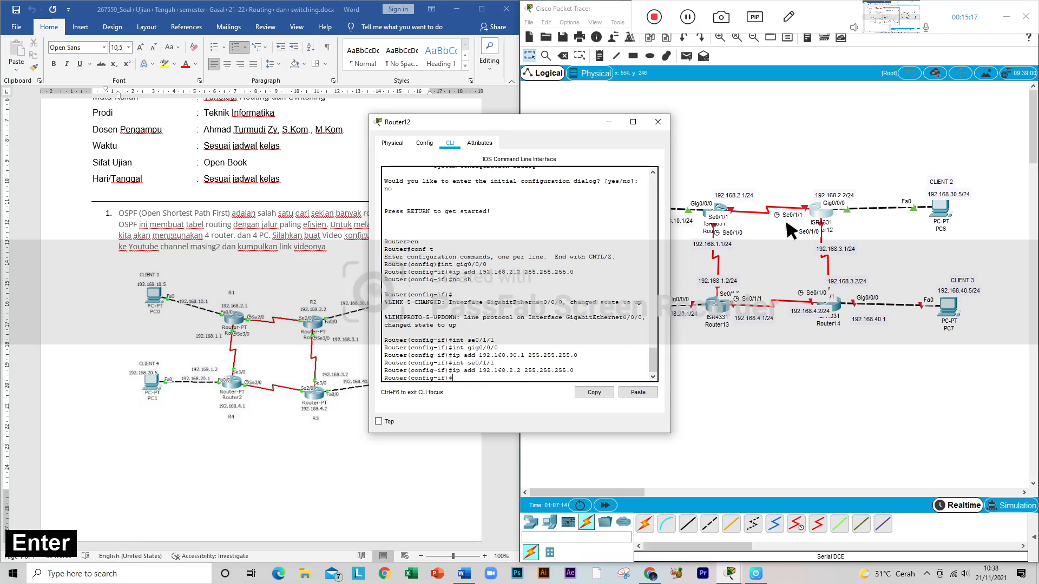
{"action": "type", "text": "no sh"}
{"action": "key", "text": "Return"}
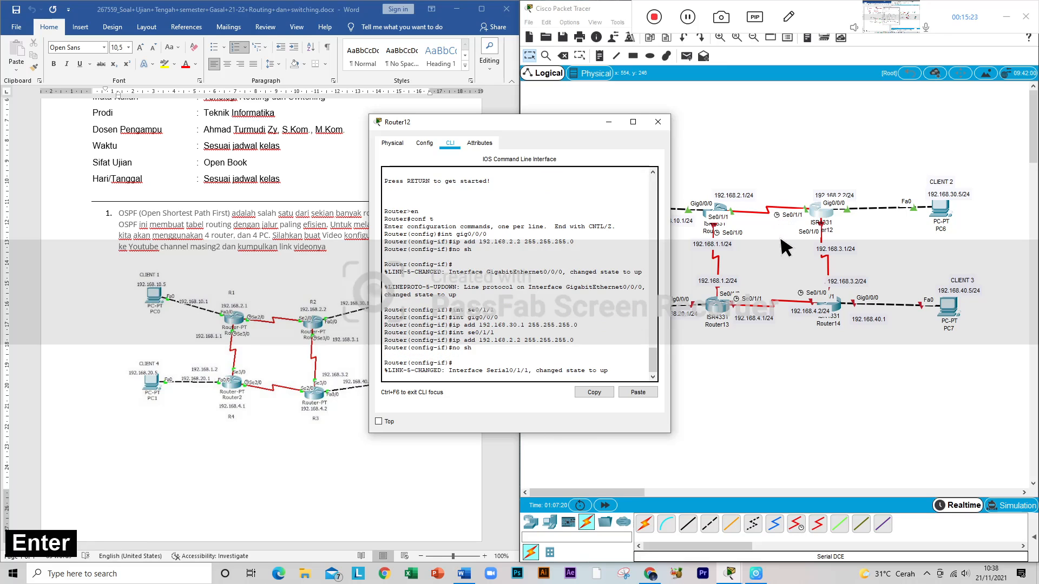
Step: Switch Router12's configuration to its serial interface toward Router14 with int se0/1/0
{"action": "type", "text": "int se"}
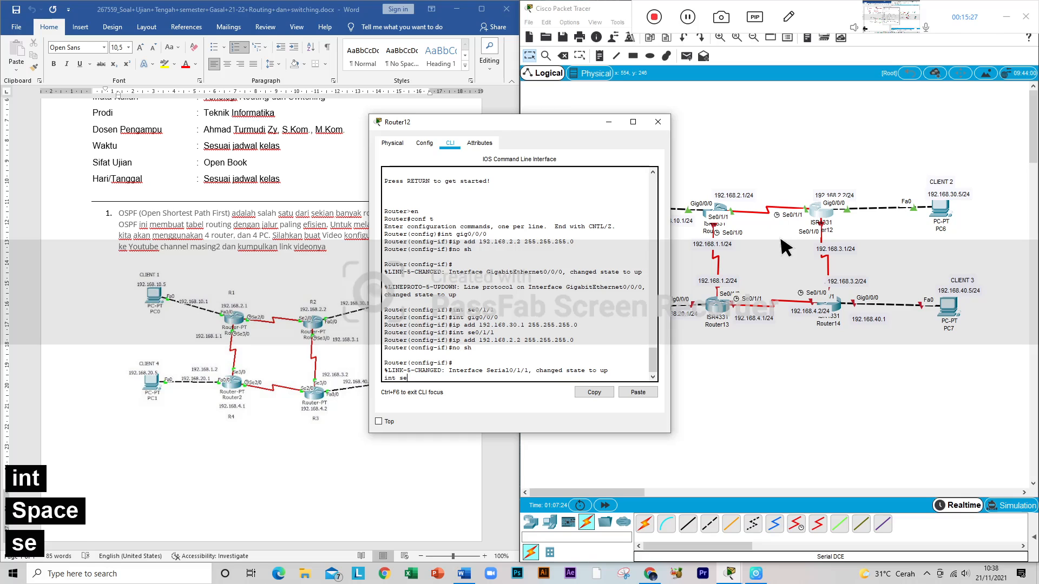
{"action": "type", "text": "0/1"}
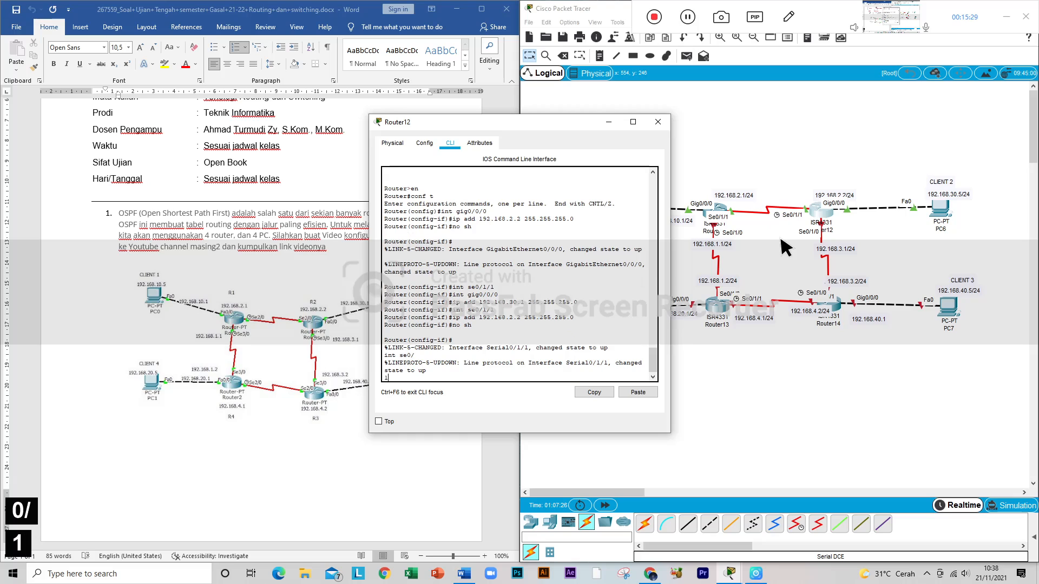
{"action": "type", "text": "/0"}
{"action": "key", "text": "Return"}
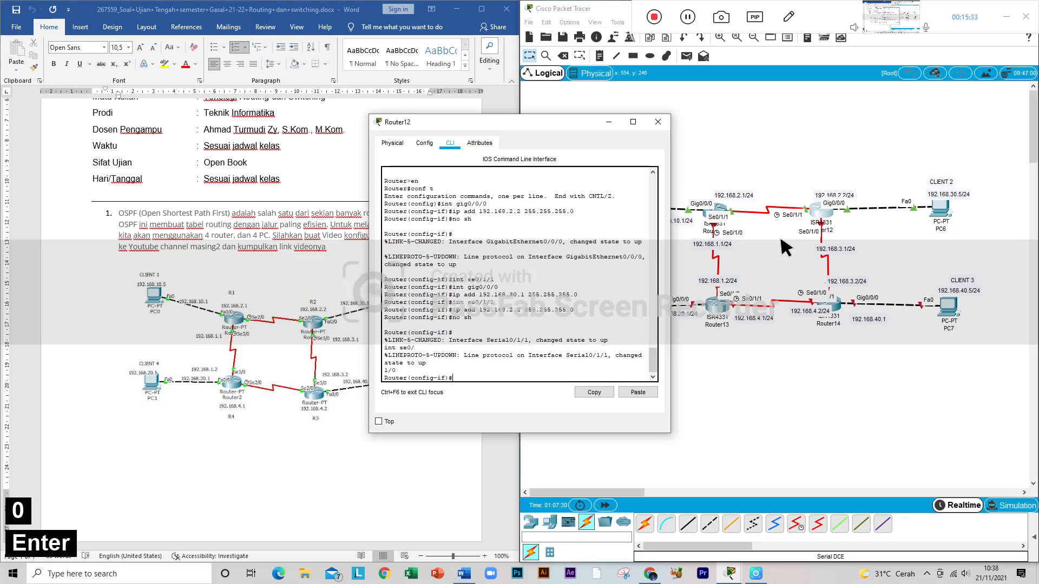
Step: Assign 192.168.3.1 with mask 255.255.255.0 to Router12's Se0/1/0 interface and enable it with no sh
{"action": "type", "text": "192"}
{"action": "key", "text": "BackSpace"}
{"action": "key", "text": "BackSpace"}
{"action": "key", "text": "BackSpace"}
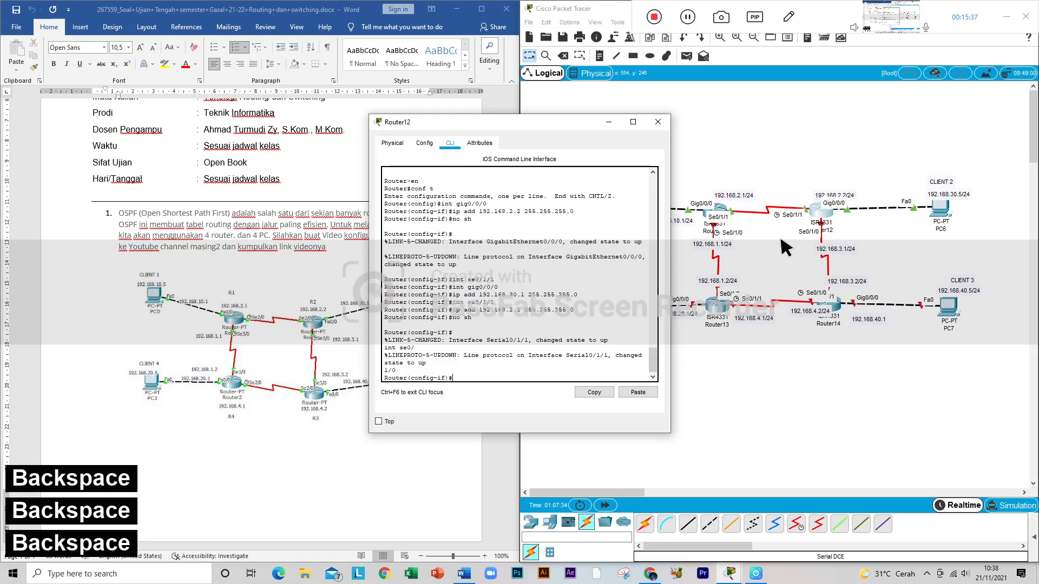
{"action": "type", "text": "ip a"}
{"action": "key", "text": "Up"}
{"action": "key", "text": "Up"}
{"action": "key", "text": "Up"}
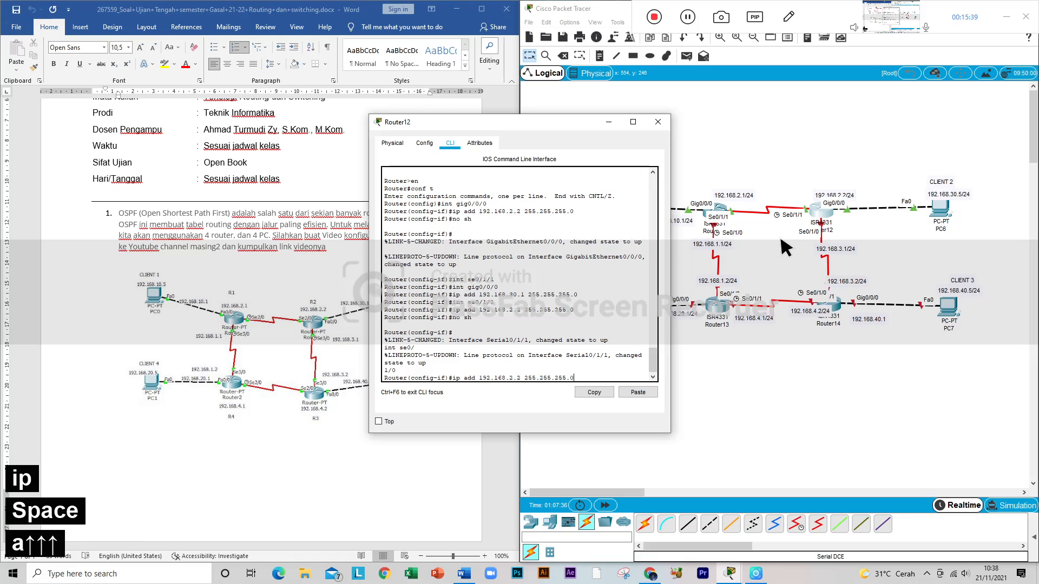
{"action": "key", "text": "Left"}
{"action": "key", "text": "Left"}
{"action": "key", "text": "Left"}
{"action": "key", "text": "Left"}
{"action": "key", "text": "Left"}
{"action": "key", "text": "Left"}
{"action": "key", "text": "Left"}
{"action": "key", "text": "Left"}
{"action": "key", "text": "Left"}
{"action": "key", "text": "Left"}
{"action": "key", "text": "Left"}
{"action": "key", "text": "Left"}
{"action": "key", "text": "Left"}
{"action": "key", "text": "Left"}
{"action": "key", "text": "Left"}
{"action": "key", "text": "Left"}
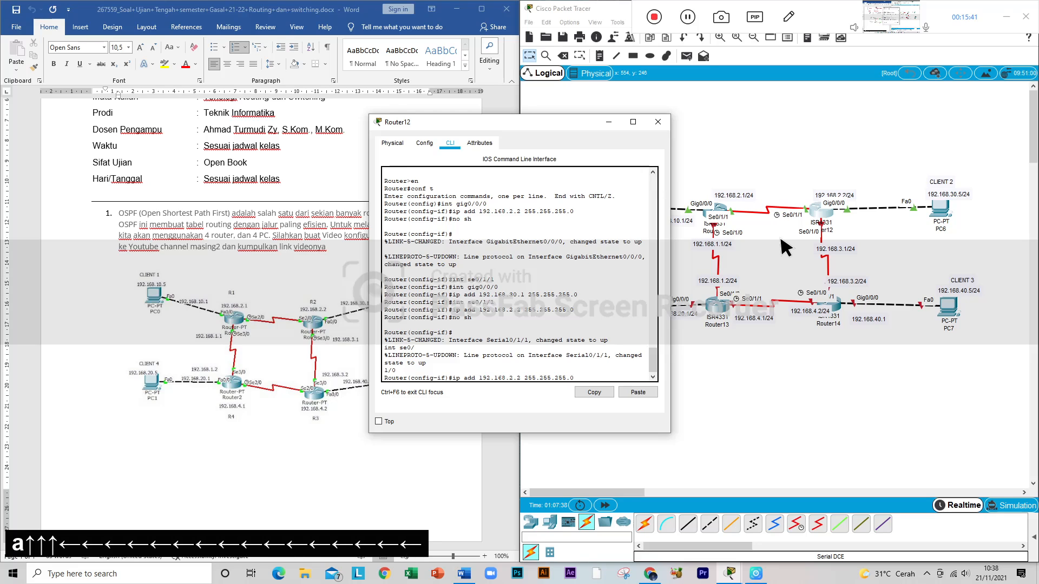
{"action": "key", "text": "BackSpace"}
{"action": "type", "text": "2"}
{"action": "key", "text": "BackSpace"}
{"action": "type", "text": "3"}
{"action": "key", "text": "Right"}
{"action": "key", "text": "Right"}
{"action": "key", "text": "BackSpace"}
{"action": "type", "text": "1"}
{"action": "key", "text": "Return"}
{"action": "type", "text": "no sh"}
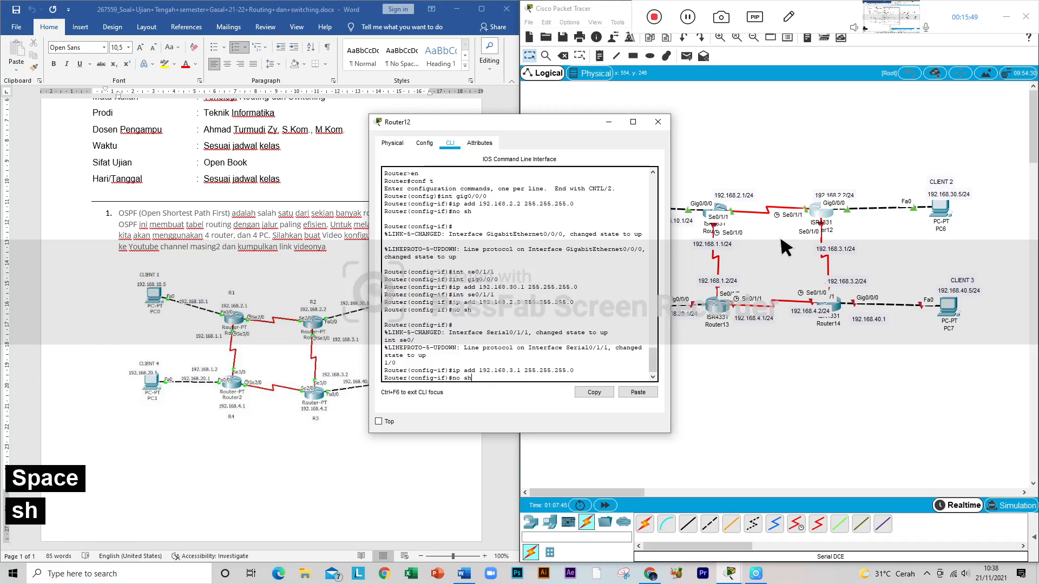
{"action": "key", "text": "Return"}
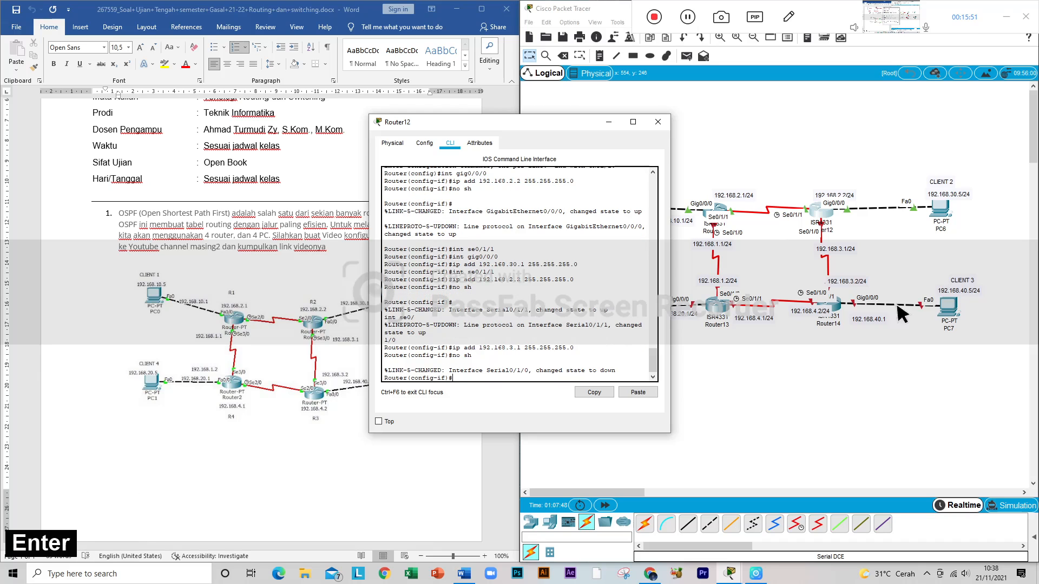
Step: Open Router14's command line and answer no to the initial configuration dialog
{"action": "left_click", "coordinate": [840, 300]}
{"action": "left_click", "coordinate": [840, 310]}
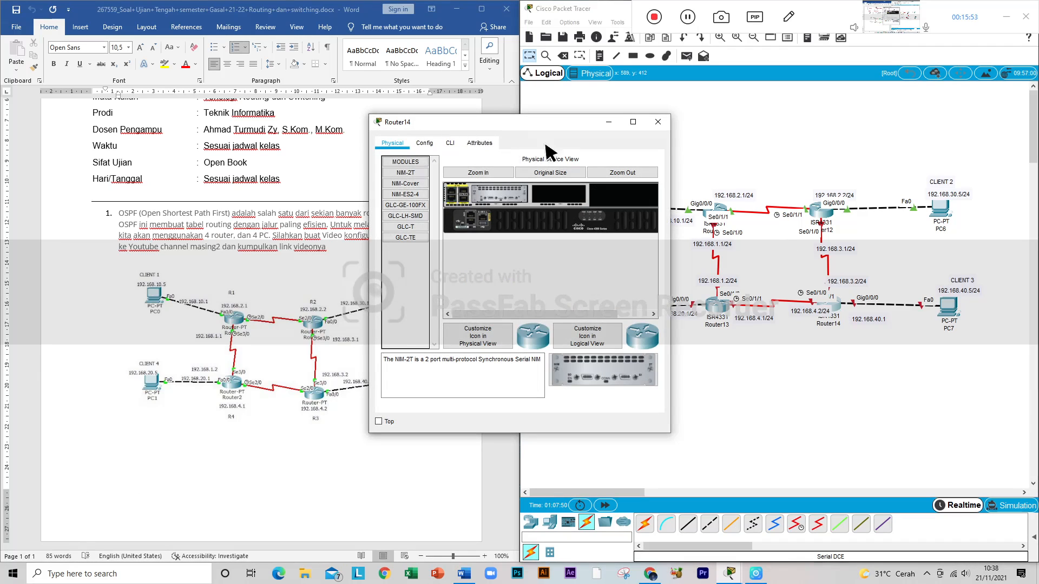
{"action": "left_click", "coordinate": [450, 143]}
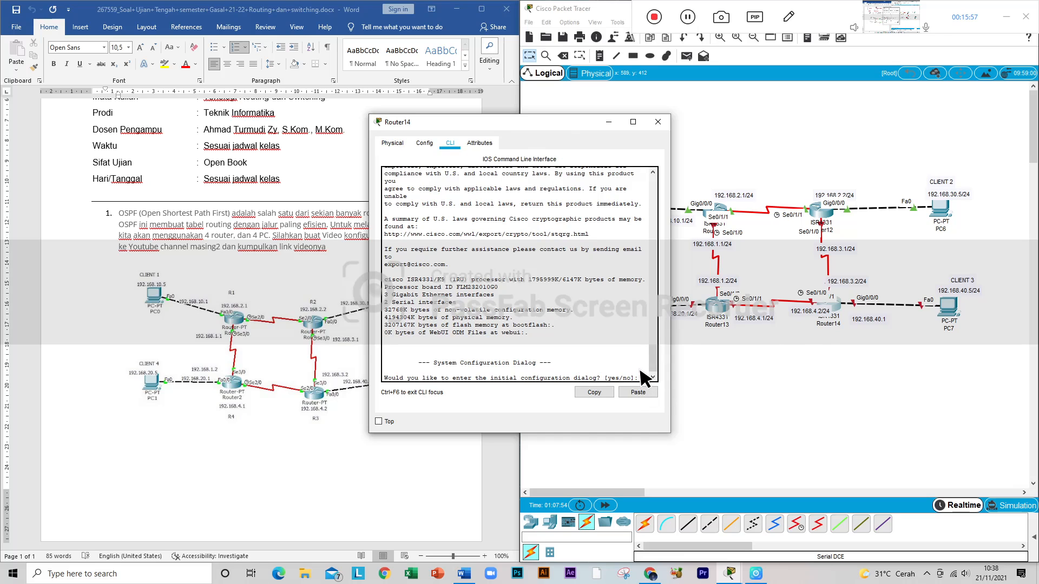
{"action": "type", "text": "no"}
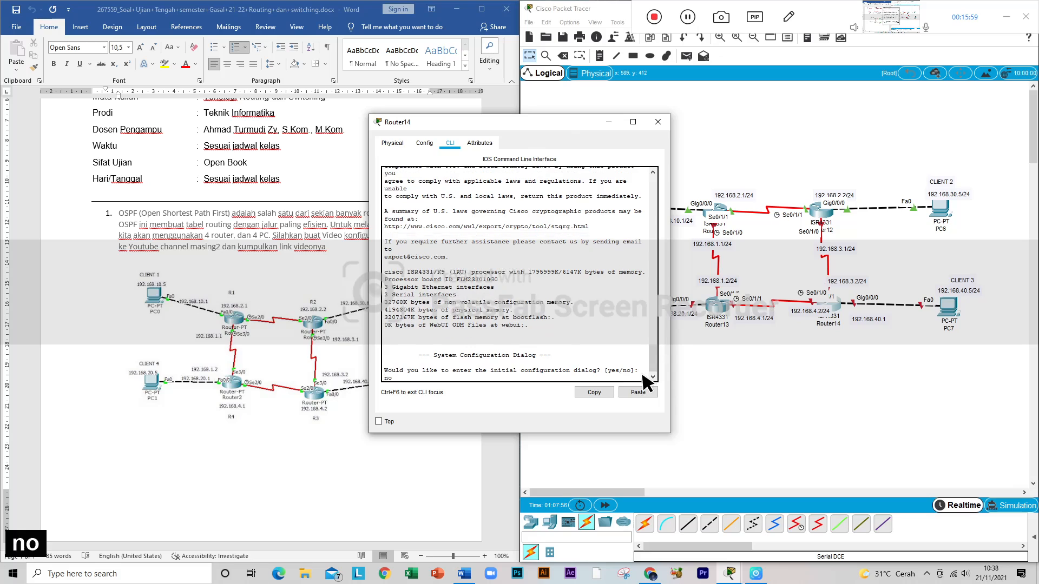
{"action": "key", "text": "Return"}
Step: Enter privileged mode and global configuration mode on Router14 with en and conf t
{"action": "key", "text": "Return"}
{"action": "type", "text": "en"}
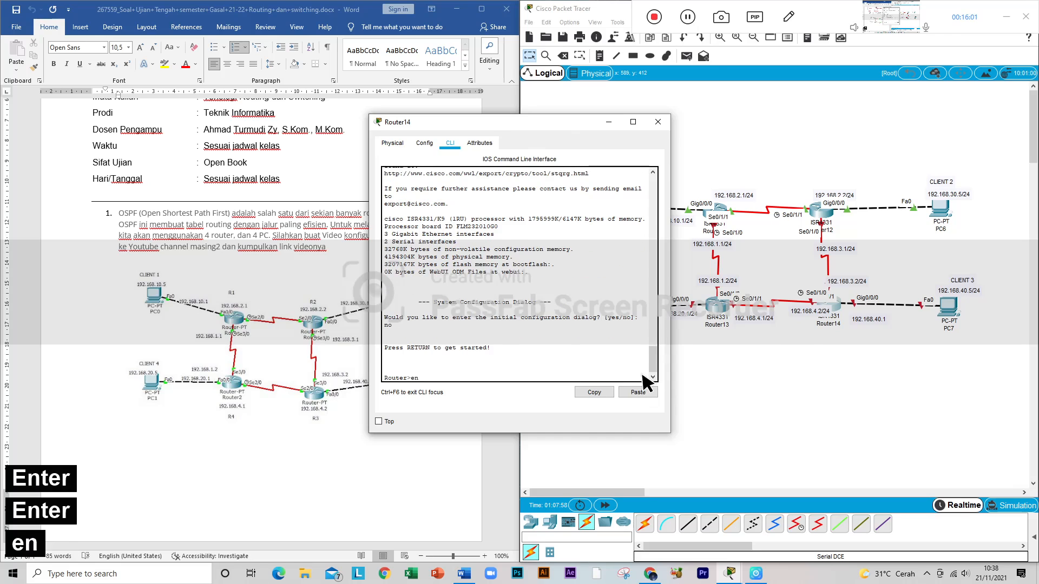
{"action": "key", "text": "Return"}
{"action": "type", "text": "conf"}
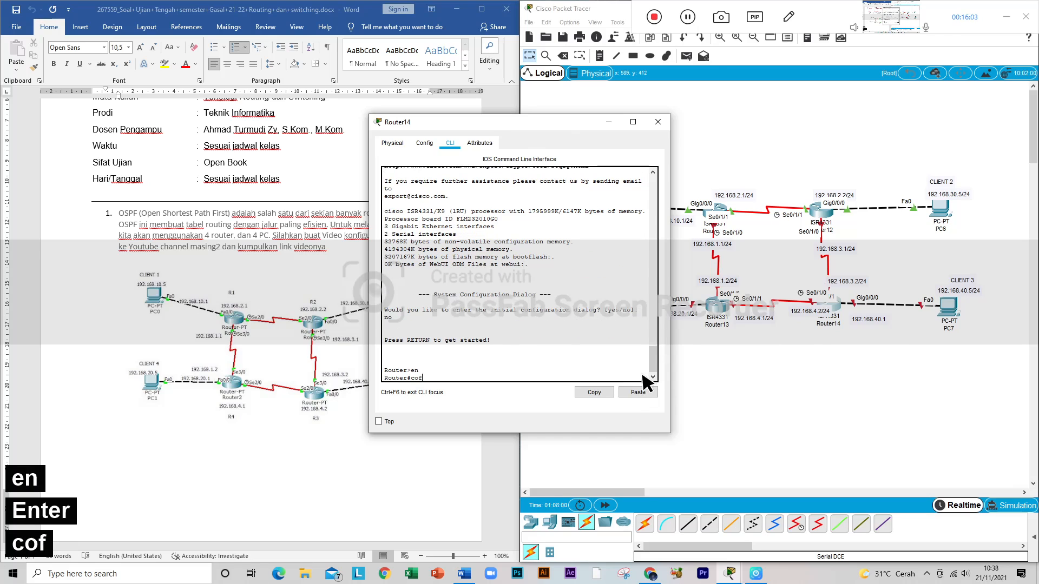
{"action": "key", "text": "BackSpace"}
{"action": "type", "text": "nf t"}
{"action": "key", "text": "Return"}
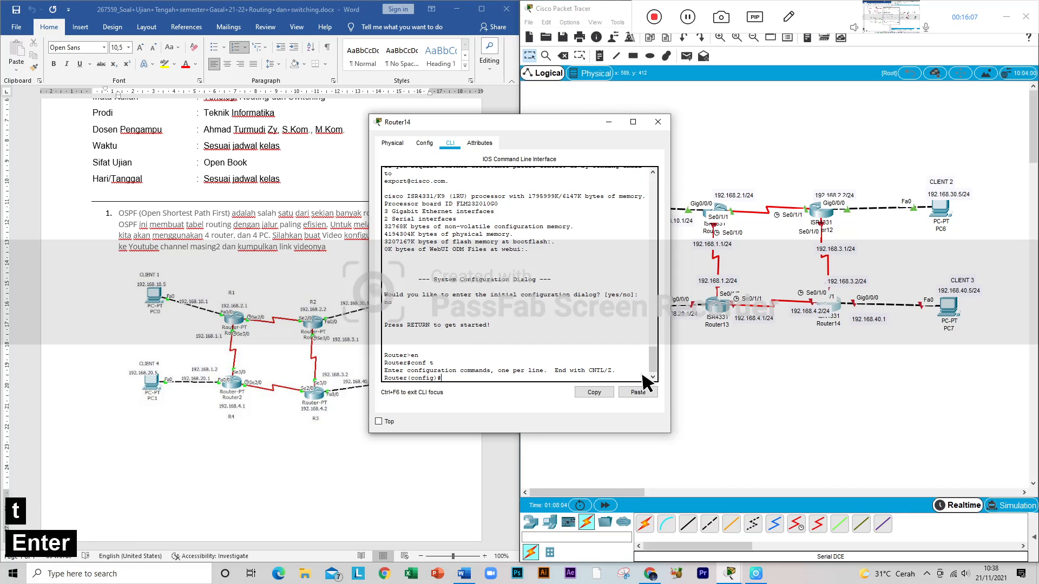
Step: Enter interface configuration for Router14's gigabit port toward PC7 with int gig0/0/0
{"action": "type", "text": "int"}
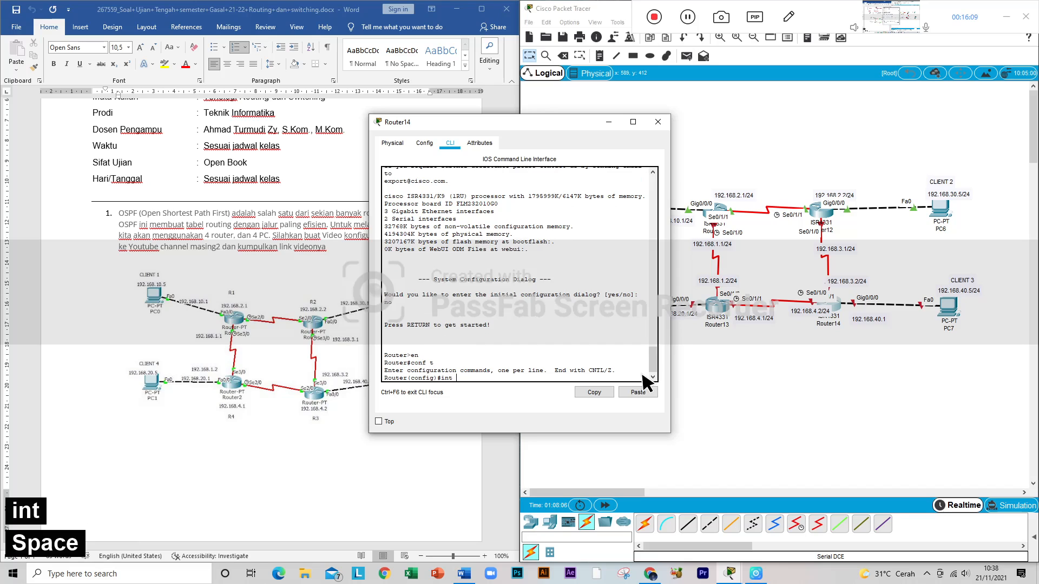
{"action": "type", "text": " sis"}
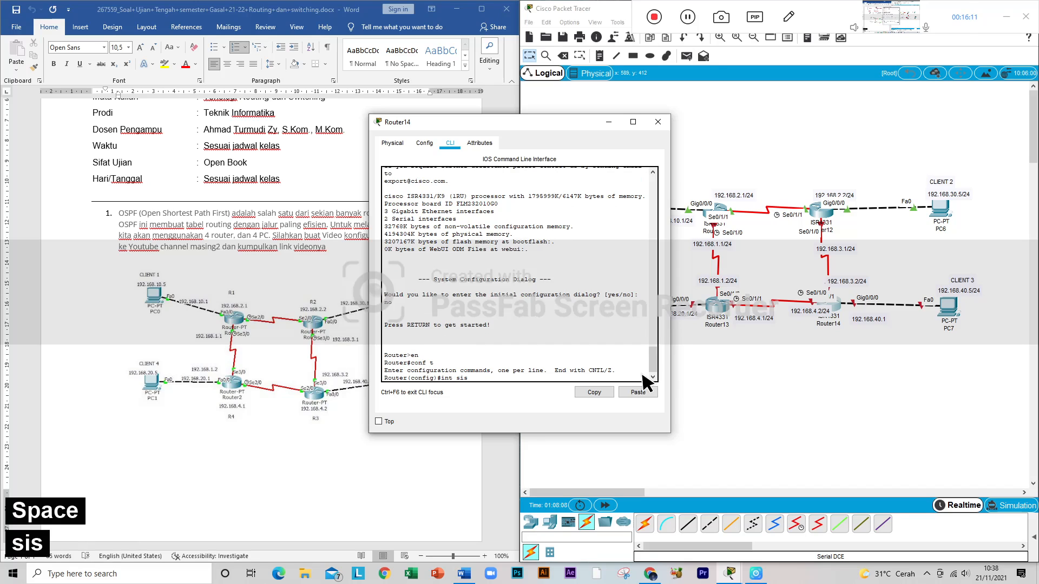
{"action": "type", "text": "0/0/"}
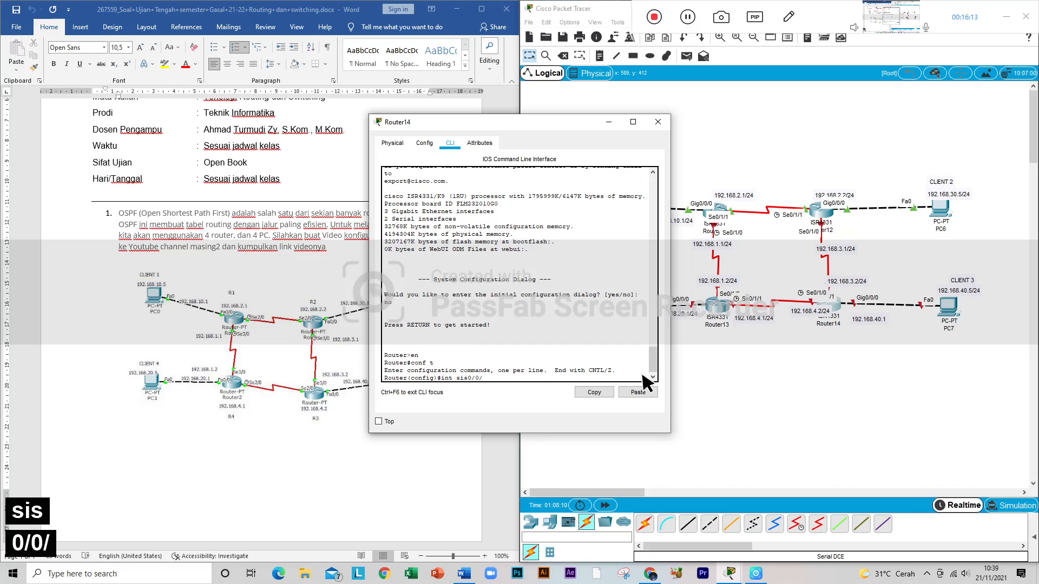
{"action": "key", "text": "BackSpace"}
{"action": "key", "text": "BackSpace"}
{"action": "key", "text": "BackSpace"}
{"action": "key", "text": "BackSpace"}
{"action": "key", "text": "BackSpace"}
{"action": "key", "text": "BackSpace"}
{"action": "key", "text": "BackSpace"}
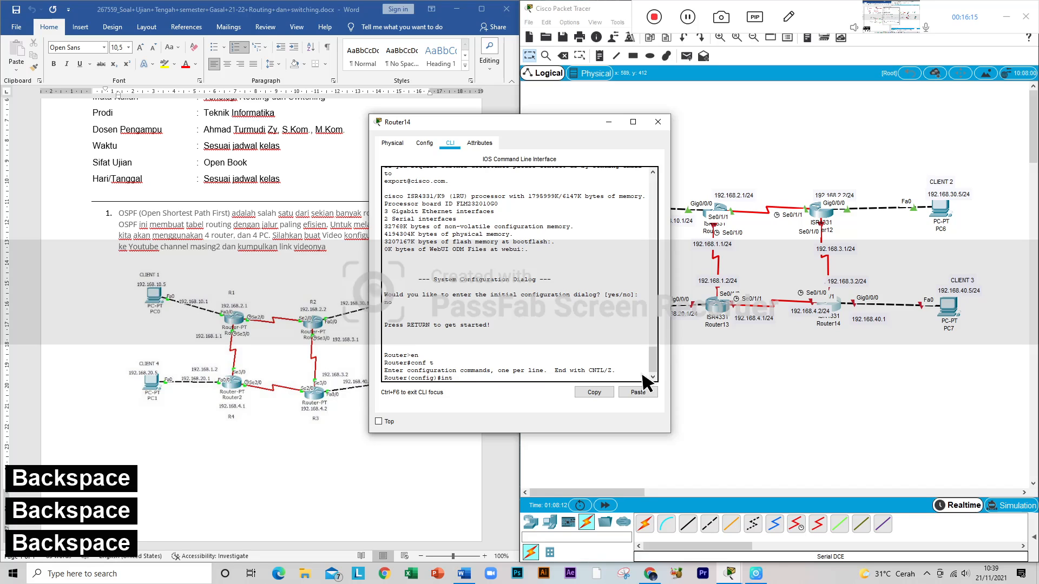
{"action": "type", "text": "gig"}
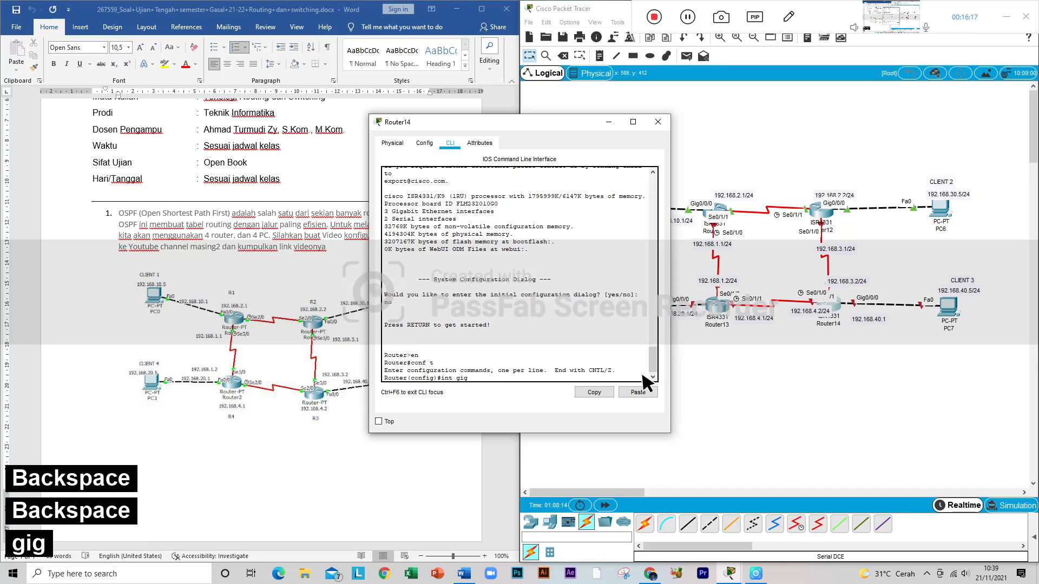
{"action": "type", "text": "0/0"}
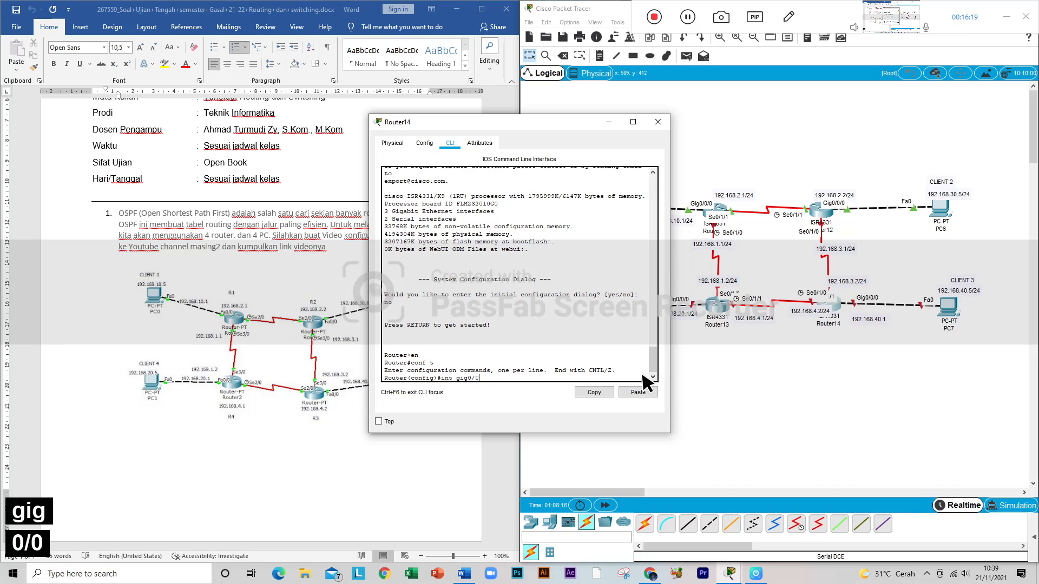
{"action": "type", "text": "/0"}
{"action": "key", "text": "Return"}
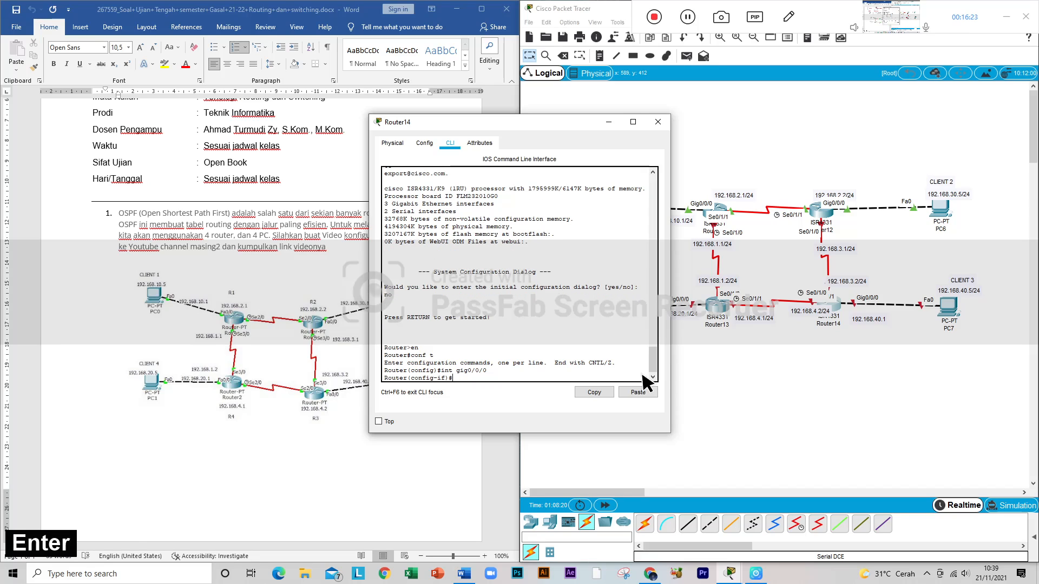
Step: Assign 192.168.40.1 with mask 255.255.255.0 to Router14's Gig0/0/0 interface using ip add
{"action": "type", "text": "192"}
{"action": "key", "text": "BackSpace"}
{"action": "key", "text": "BackSpace"}
{"action": "key", "text": "BackSpace"}
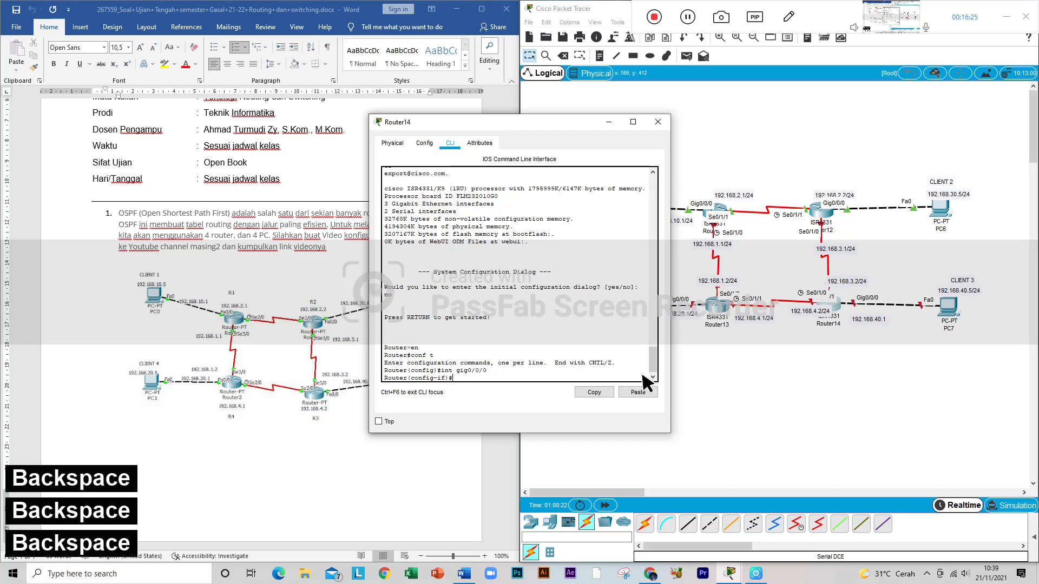
{"action": "type", "text": "ip add 192"}
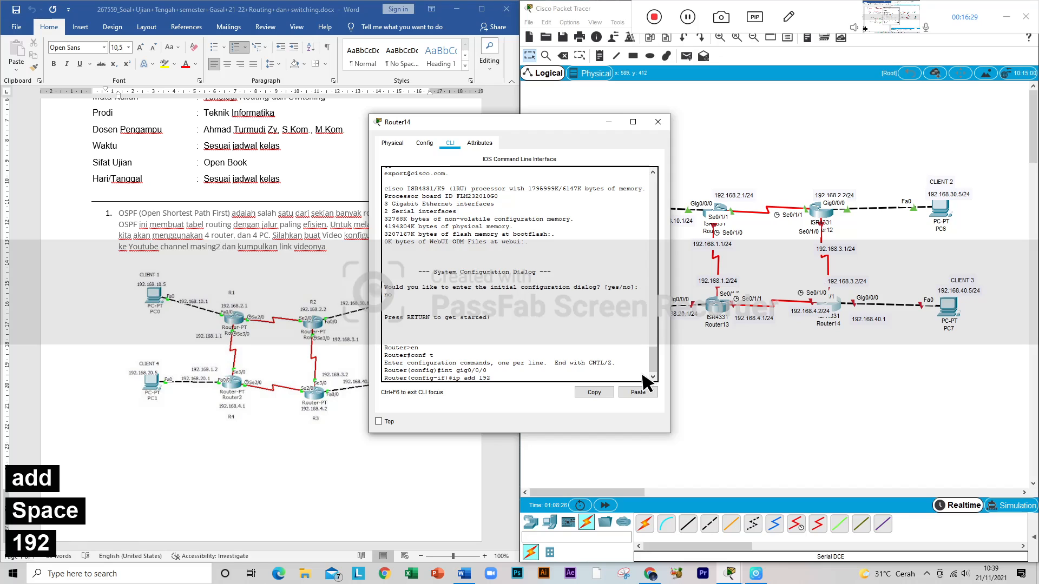
{"action": "type", "text": ".168"}
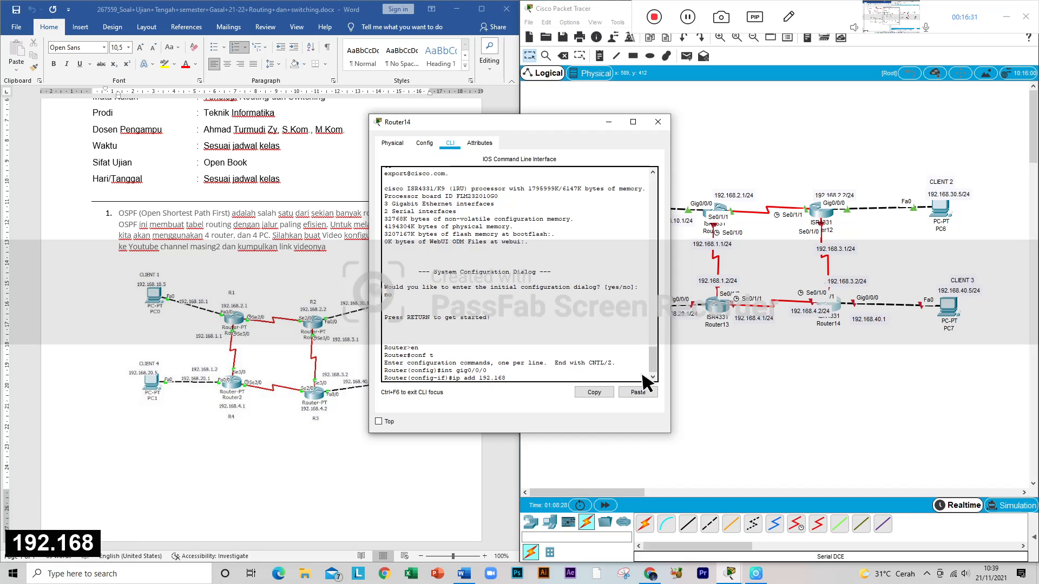
{"action": "type", "text": ".40"}
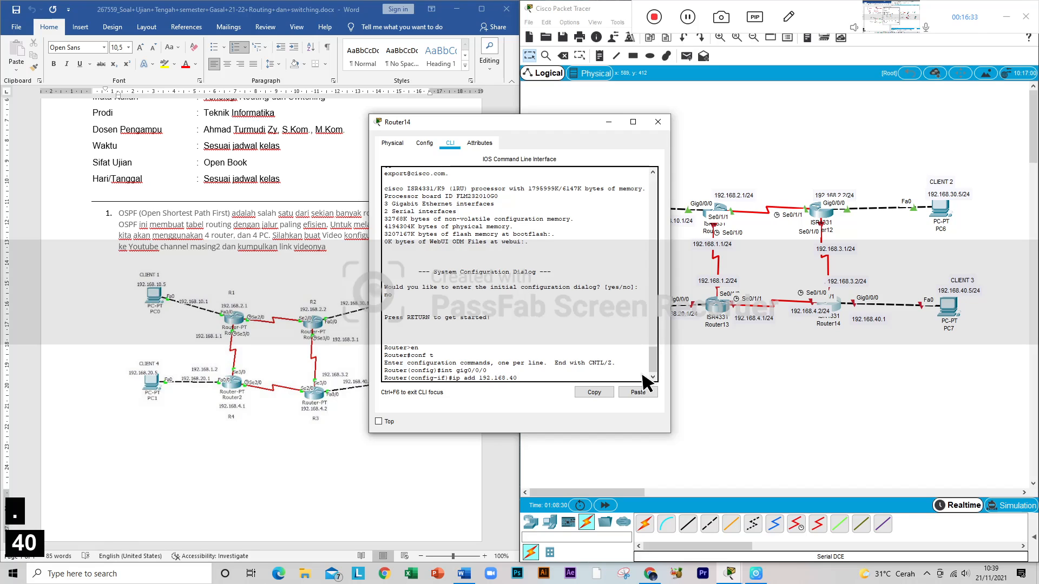
{"action": "type", "text": ".1 "}
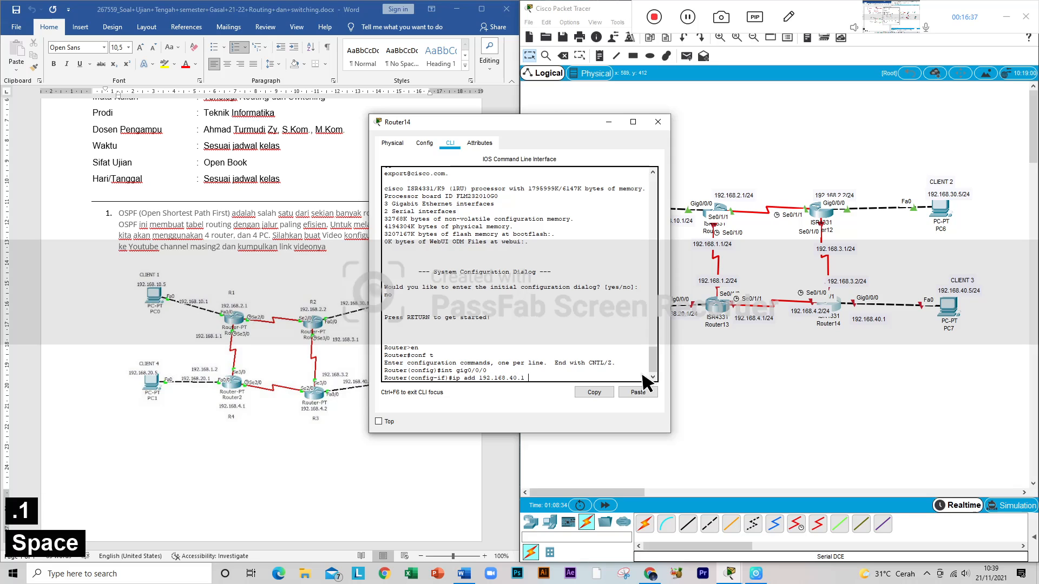
{"action": "type", "text": "255/255"}
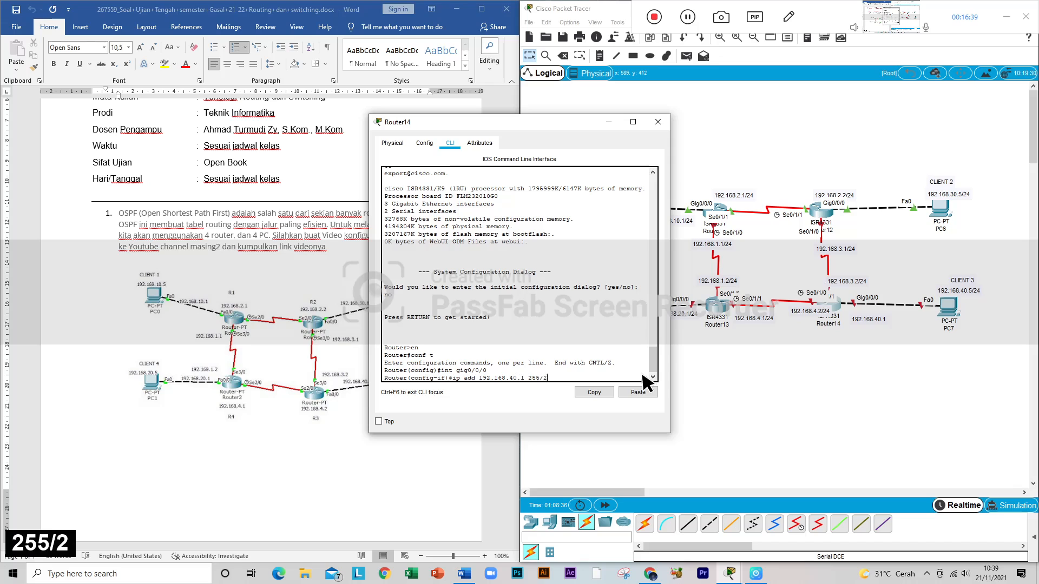
{"action": "key", "text": "BackSpace"}
{"action": "key", "text": "BackSpace"}
{"action": "key", "text": "BackSpace"}
{"action": "key", "text": "BackSpace"}
{"action": "type", "text": "."}
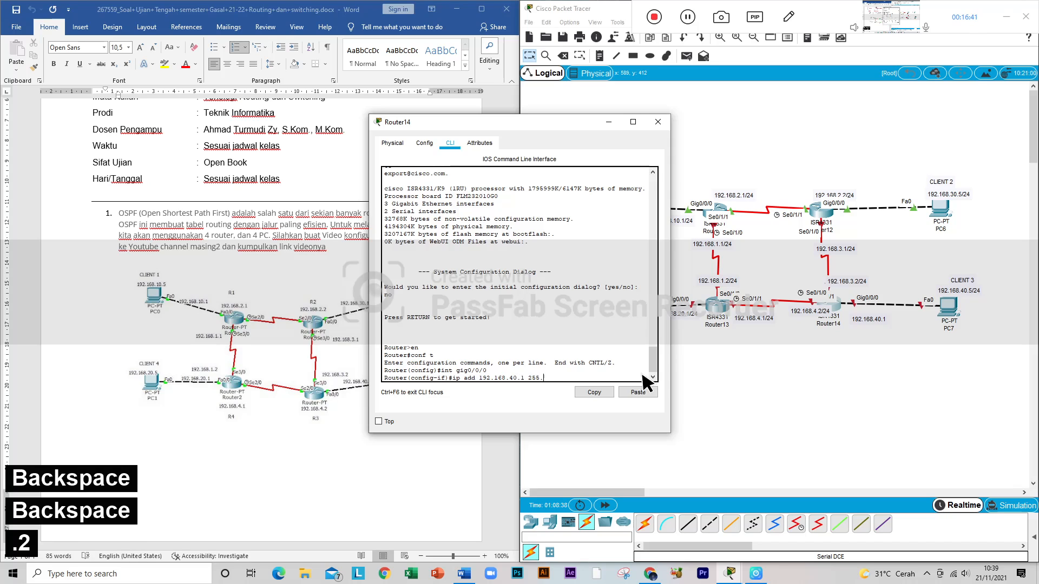
{"action": "type", "text": "255."}
{"action": "key", "text": "BackSpace"}
{"action": "type", "text": "5.255."}
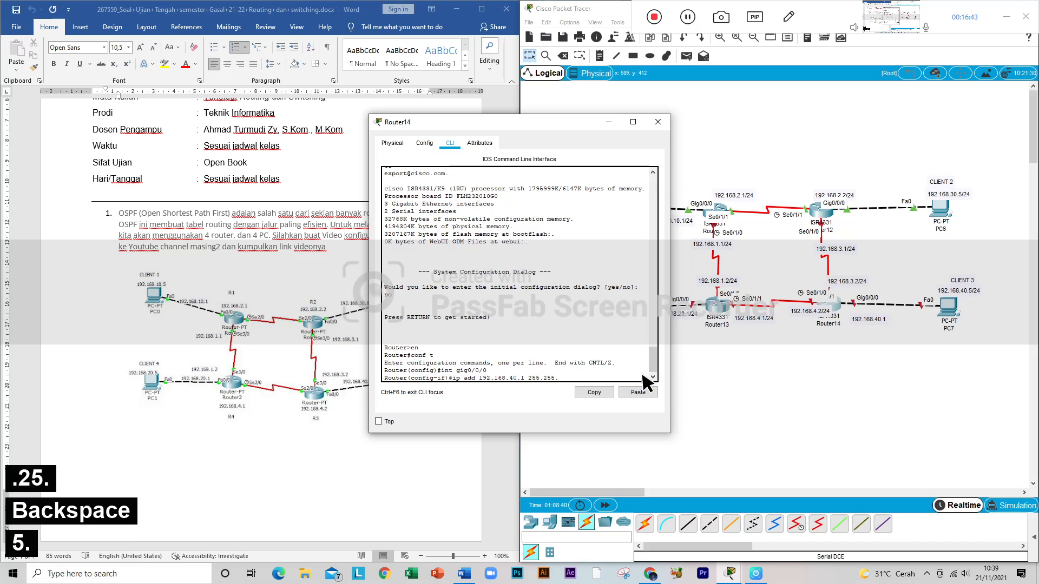
{"action": "type", "text": "0"}
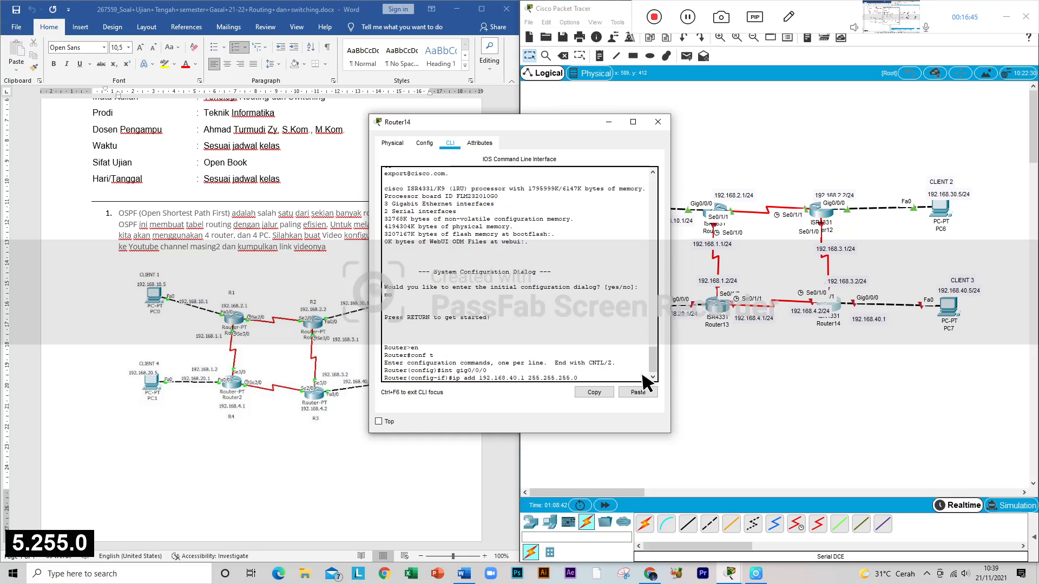
{"action": "key", "text": "Return"}
Step: Enable Router14's Gig0/0/0 interface with no sh and return to the interface prompt
{"action": "type", "text": "no sh"}
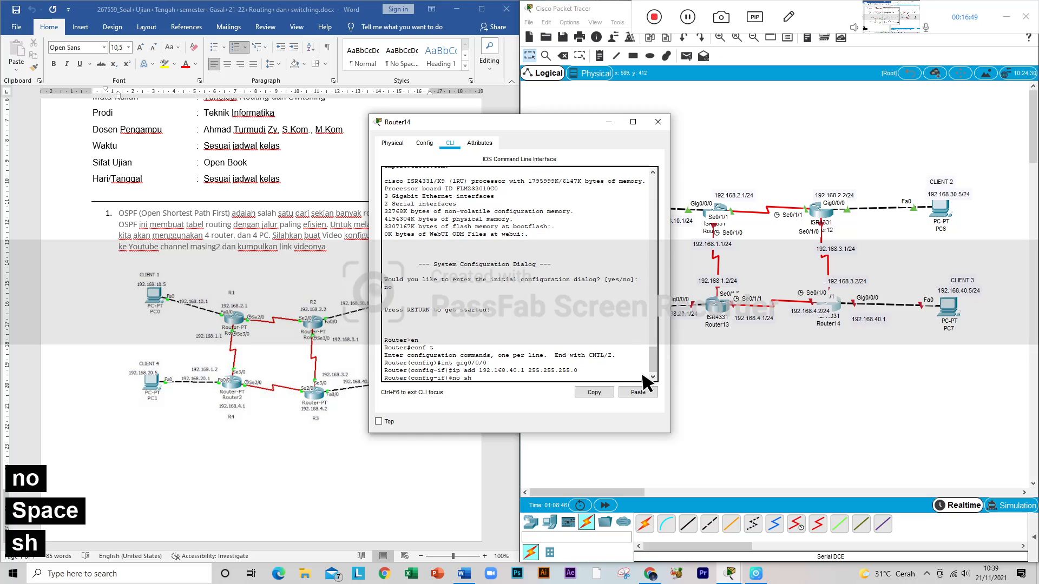
{"action": "key", "text": "Return"}
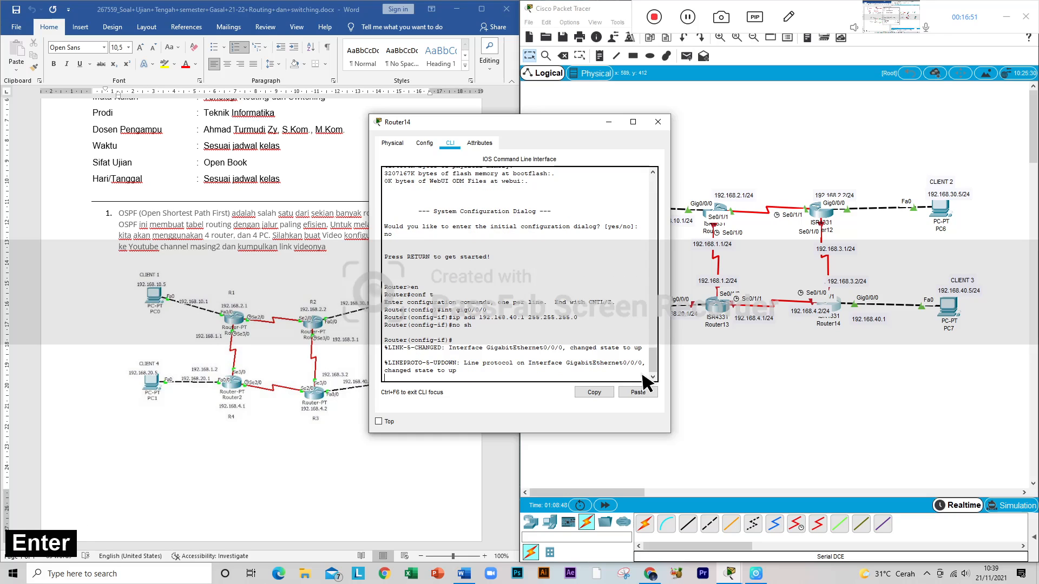
{"action": "key", "text": "Return"}
Step: Move Router14 up and to the left in the topology to expose its port labels, and switch its configuration to int se0/1/0
{"action": "type", "text": "int se"}
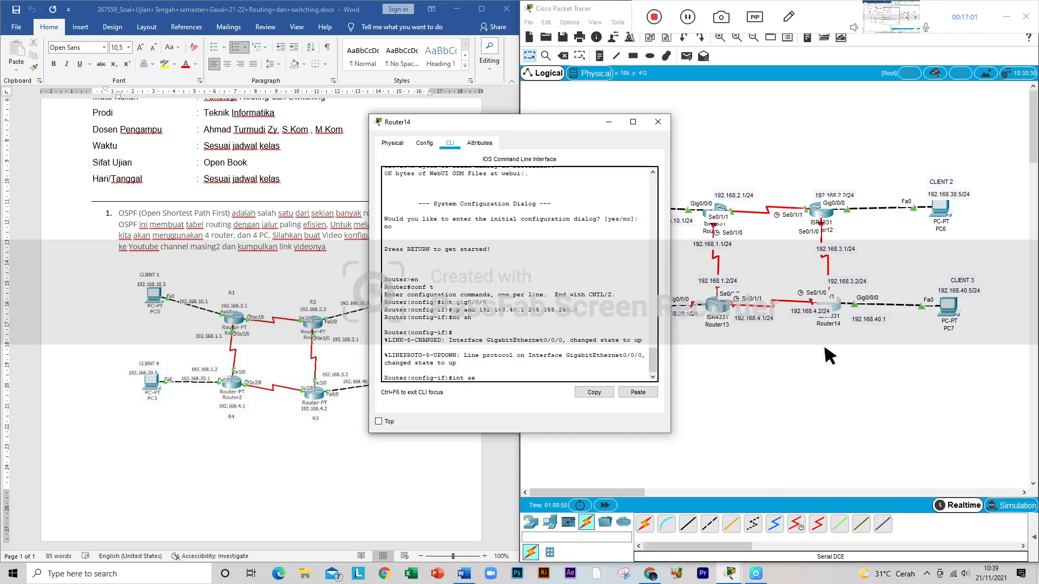
{"action": "left_click", "coordinate": [830, 313]}
{"action": "left_click_drag", "start_coordinate": [831, 313], "coordinate": [806, 281]}
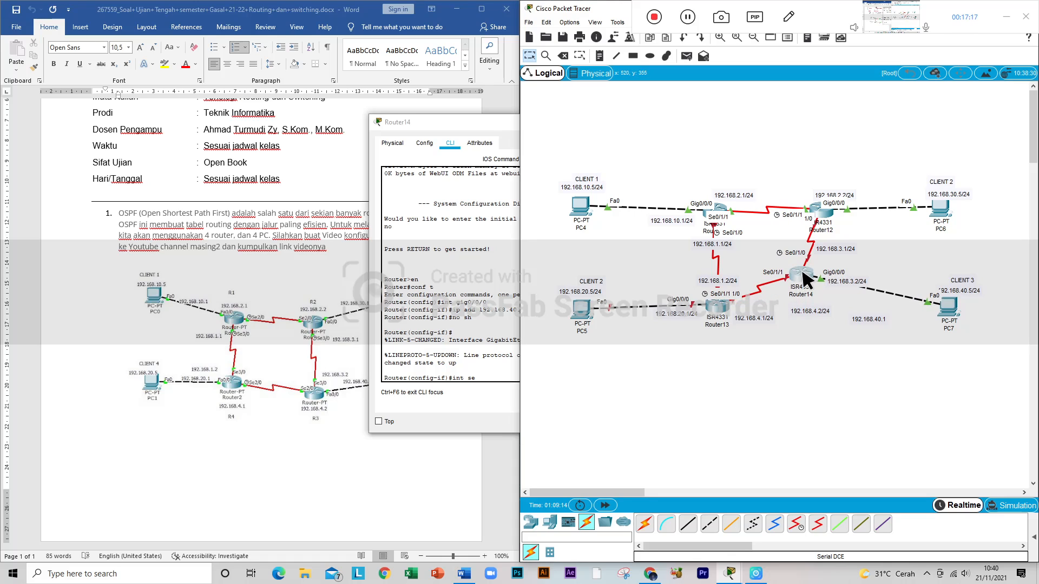
{"action": "left_click", "coordinate": [518, 372]}
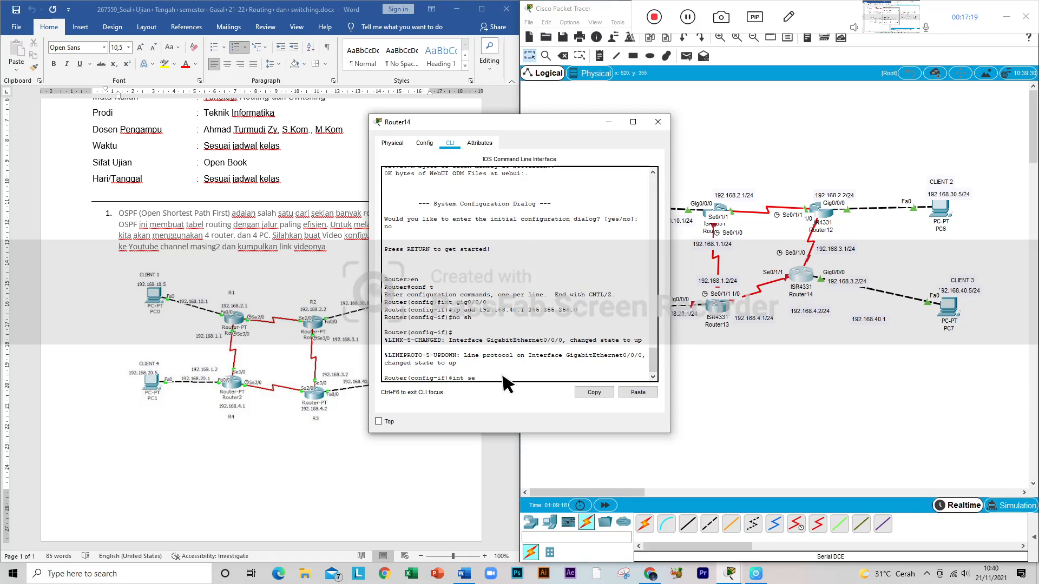
{"action": "type", "text": "int se0/1"}
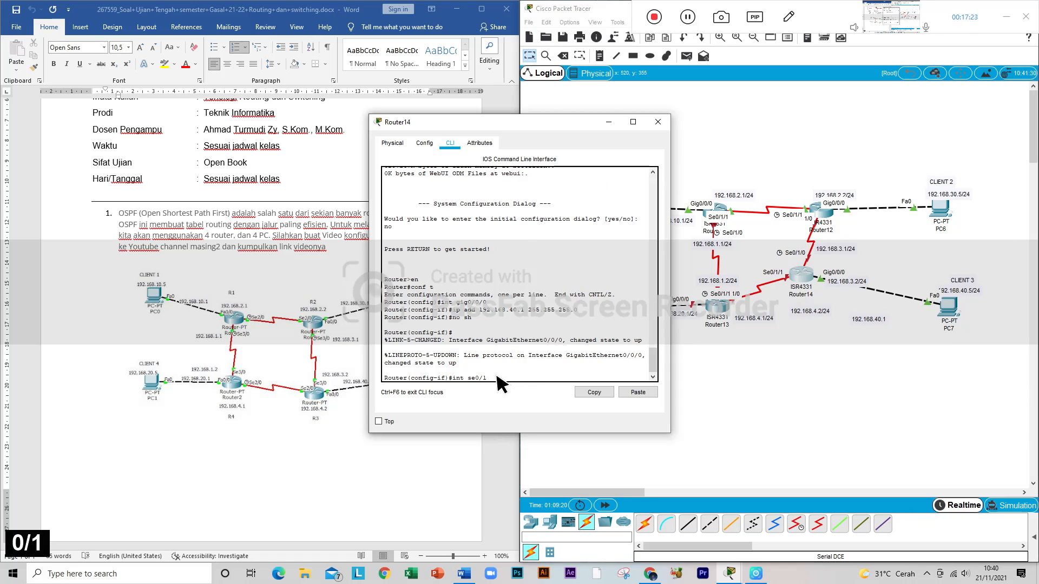
{"action": "type", "text": "/0"}
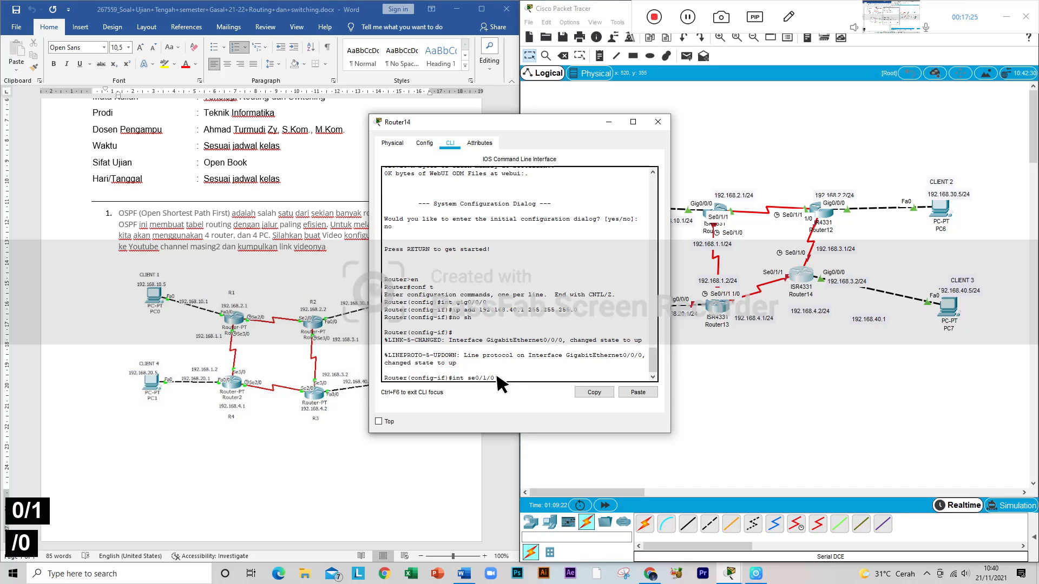
{"action": "key", "text": "Return"}
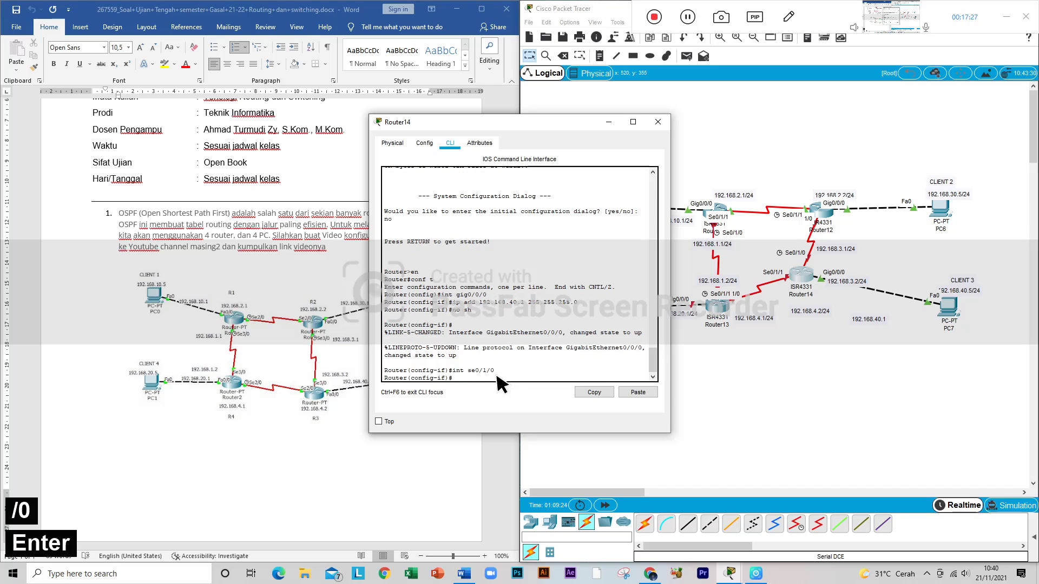
Step: Reuse the earlier ip add command to assign 192.168.3.2 with mask 255.255.255.0 to Router14's Se0/1/0 interface
{"action": "type", "text": "1"}
{"action": "key", "text": "BackSpace"}
{"action": "key", "text": "Up"}
{"action": "key", "text": "Up"}
{"action": "key", "text": "Up"}
{"action": "key", "text": "Left"}
{"action": "key", "text": "Left"}
{"action": "key", "text": "Left"}
{"action": "key", "text": "Left"}
{"action": "key", "text": "Left"}
{"action": "key", "text": "Left"}
{"action": "key", "text": "Left"}
{"action": "key", "text": "Left"}
{"action": "key", "text": "Left"}
{"action": "key", "text": "Left"}
{"action": "key", "text": "Left"}
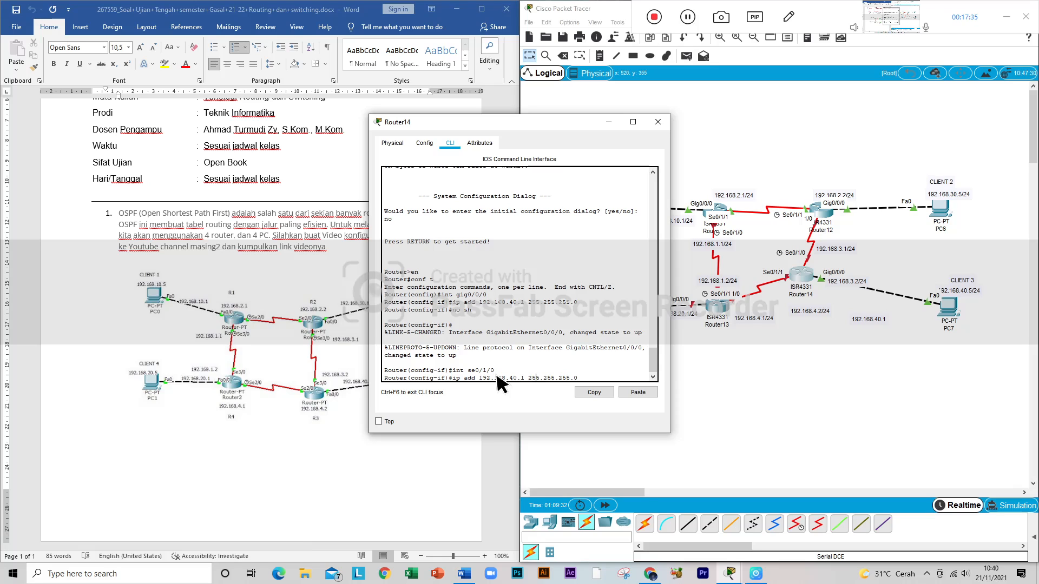
{"action": "key", "text": "Left"}
{"action": "key", "text": "Left"}
{"action": "key", "text": "Left"}
{"action": "key", "text": "Left"}
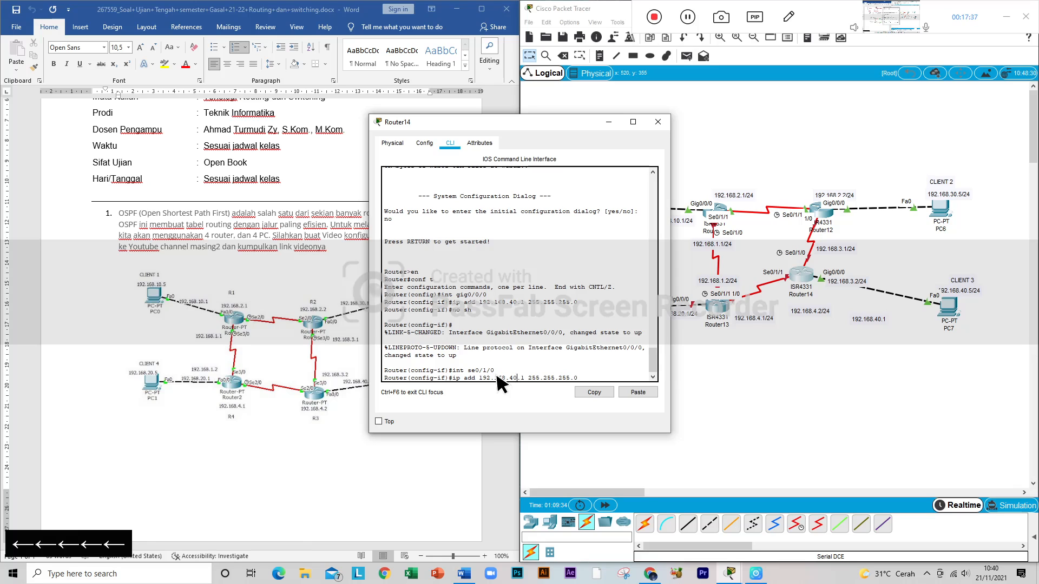
{"action": "key", "text": "BackSpace"}
{"action": "key", "text": "BackSpace"}
{"action": "type", "text": "3"}
{"action": "key", "text": "Right"}
{"action": "key", "text": "Right"}
{"action": "key", "text": "BackSpace"}
{"action": "type", "text": "2"}
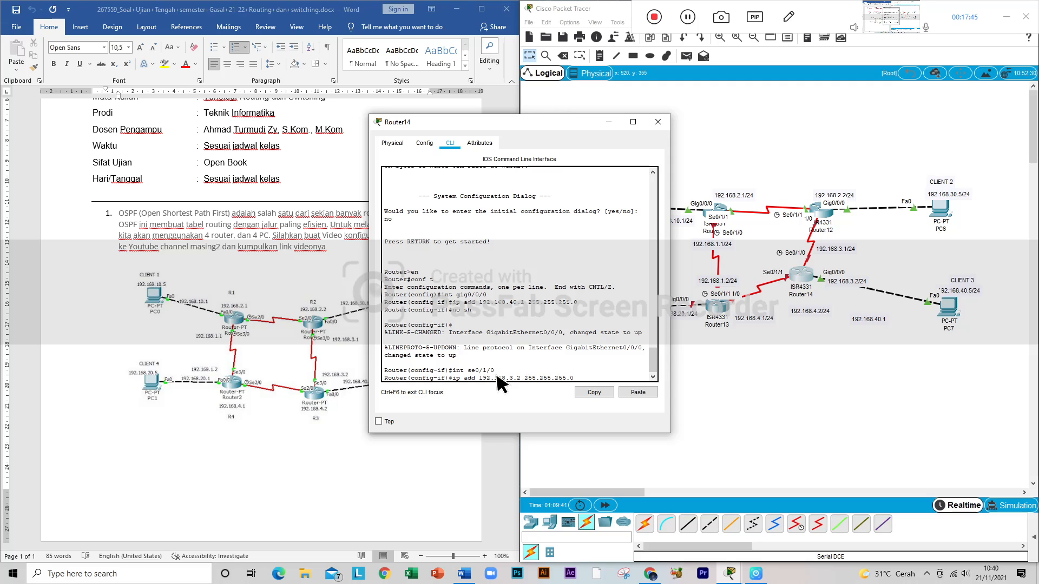
{"action": "key", "text": "Return"}
Step: Enable Router14's Se0/1/0 interface with no sh and get back to a clean interface prompt
{"action": "type", "text": "no sh"}
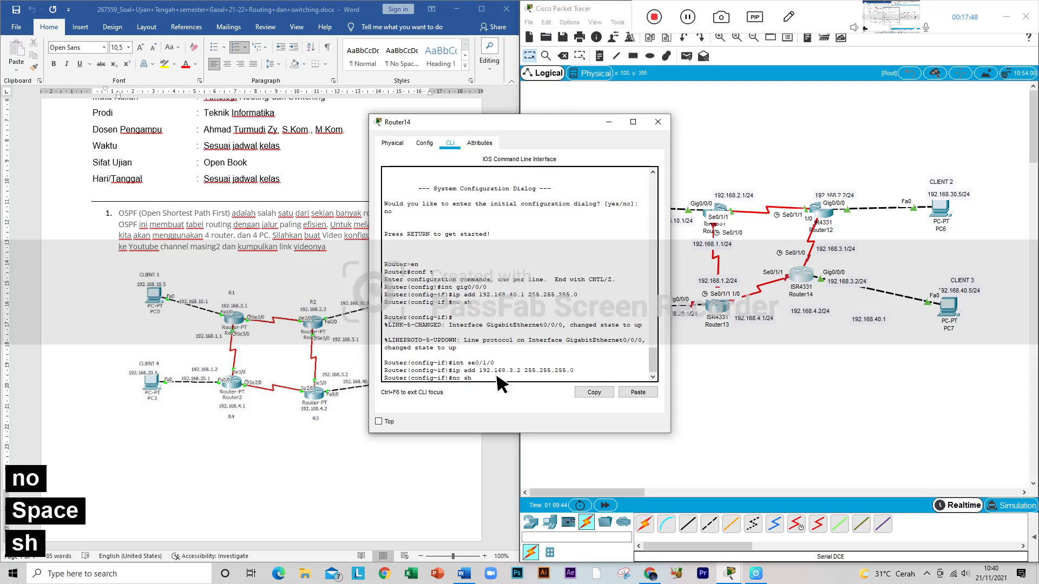
{"action": "key", "text": "Return"}
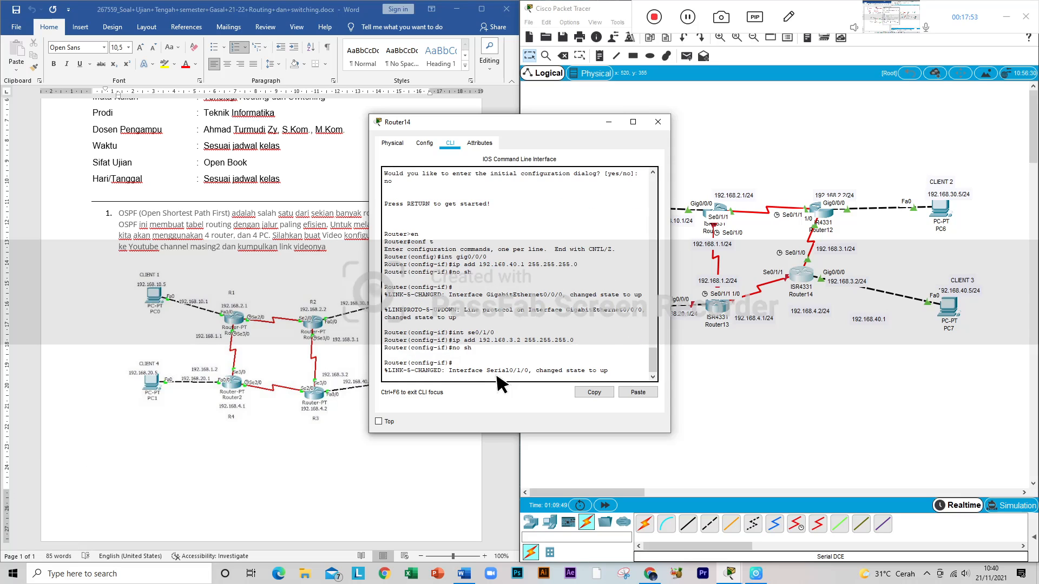
{"action": "type", "text": "se"}
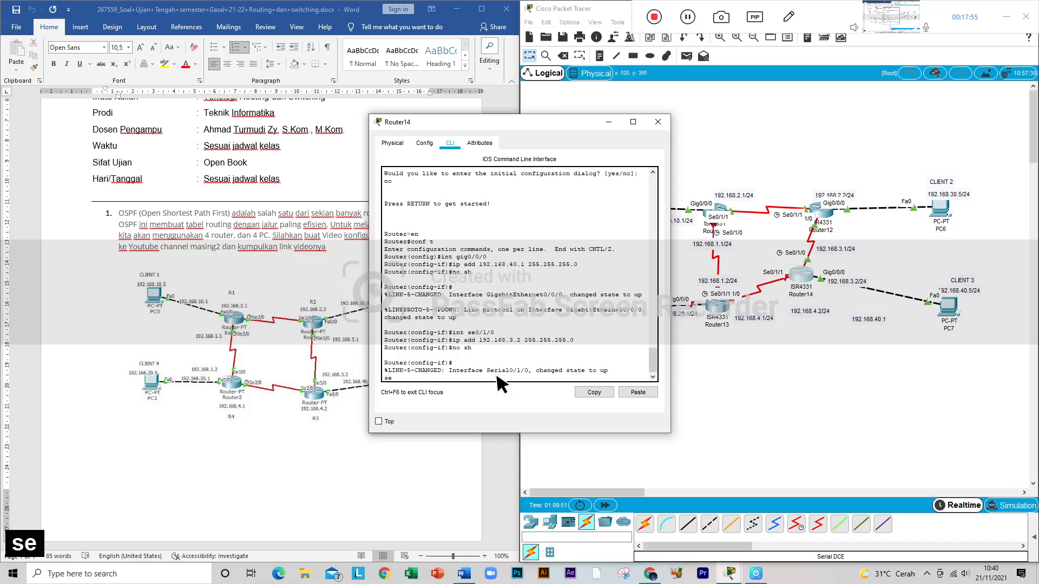
{"action": "key", "text": "BackSpace"}
{"action": "key", "text": "BackSpace"}
{"action": "key", "text": "Return"}
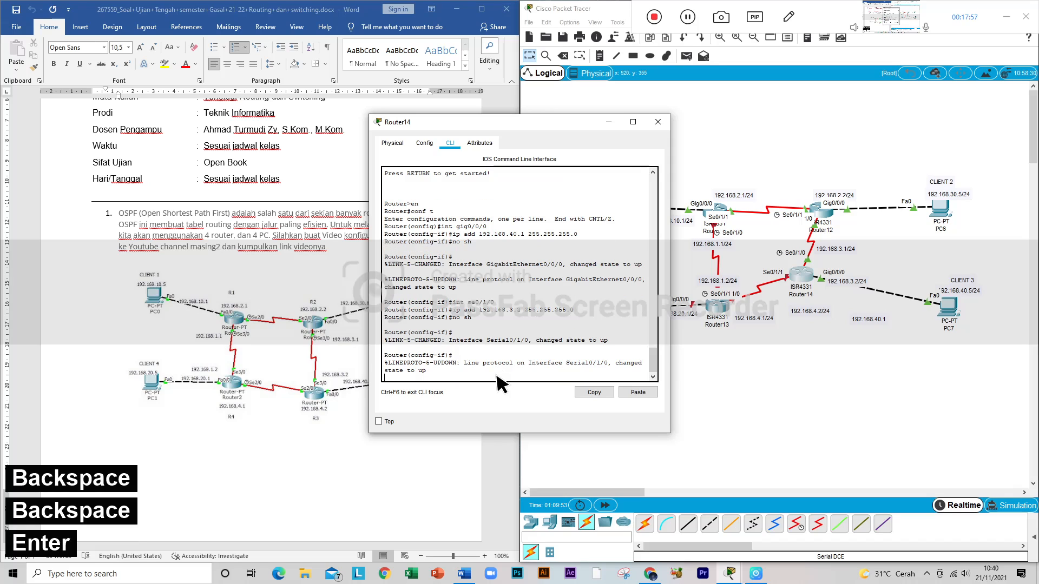
{"action": "key", "text": "Return"}
Step: Switch Router14's configuration to its serial interface toward Router13 with int se0/1/1
{"action": "key", "text": "Up"}
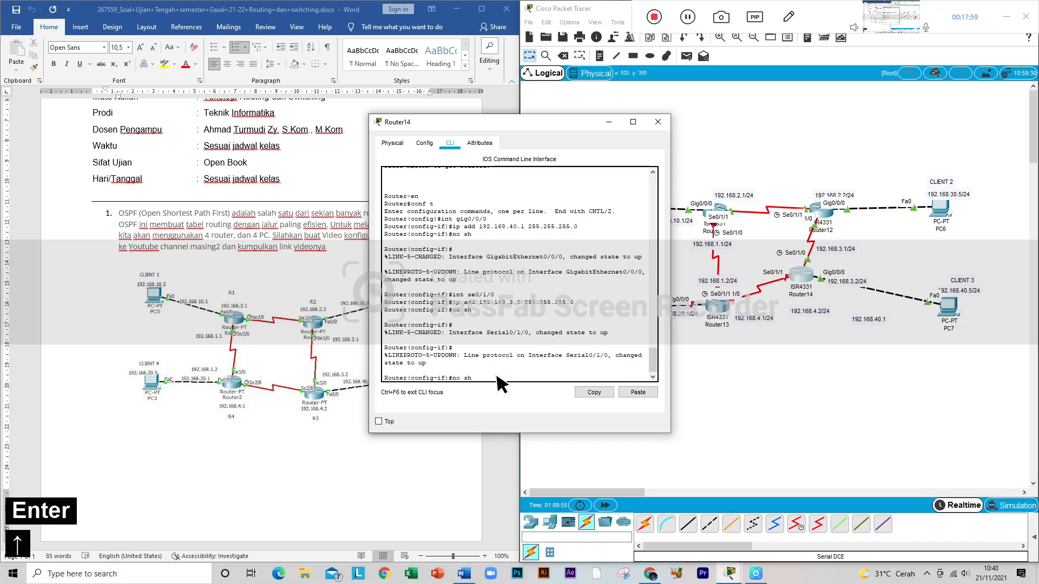
{"action": "key", "text": "Up"}
{"action": "key", "text": "Up"}
{"action": "key", "text": "Up"}
{"action": "key", "text": "Down"}
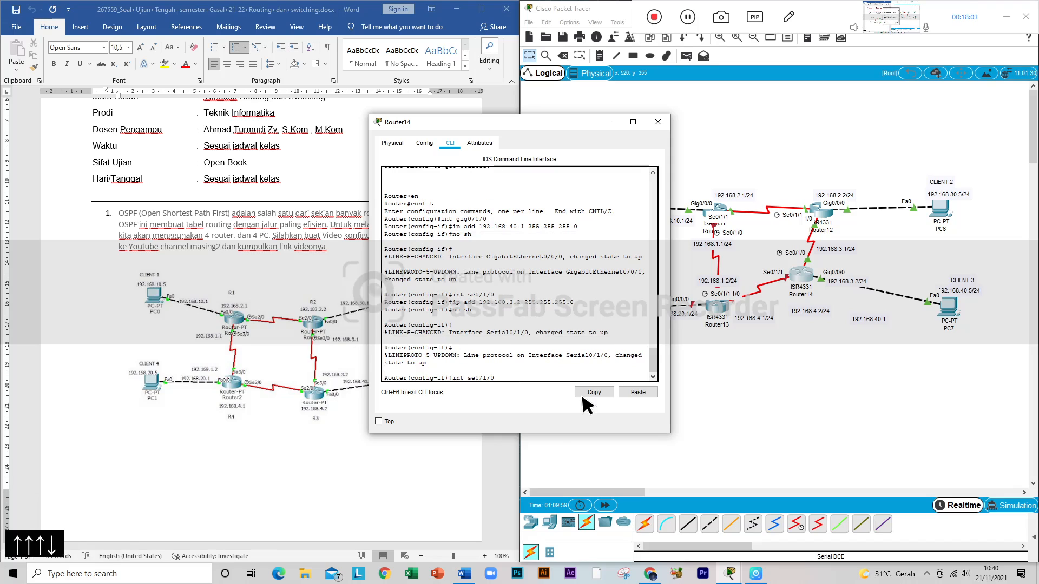
{"action": "key", "text": "BackSpace"}
{"action": "type", "text": "1"}
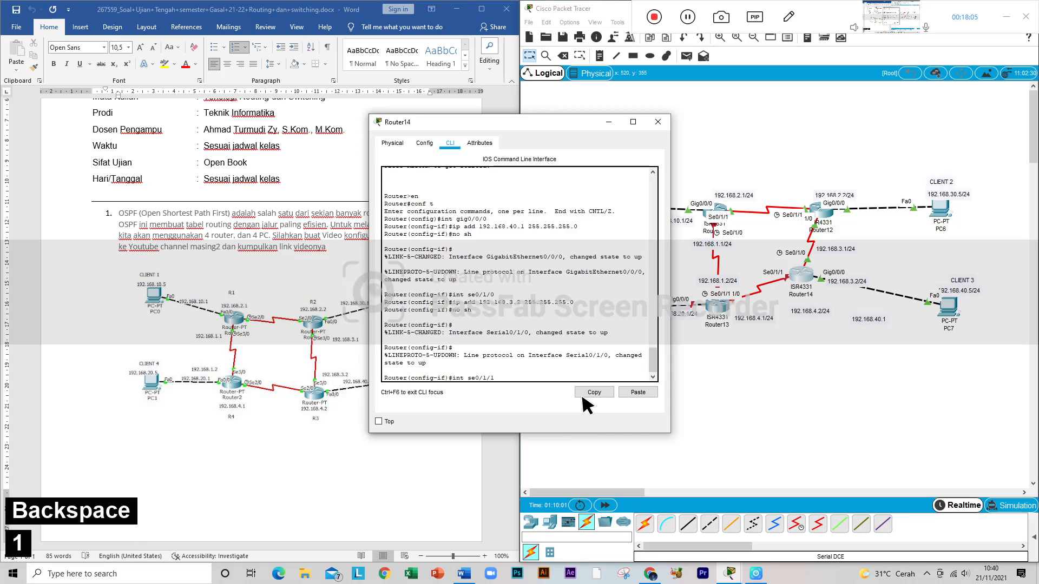
{"action": "key", "text": "Return"}
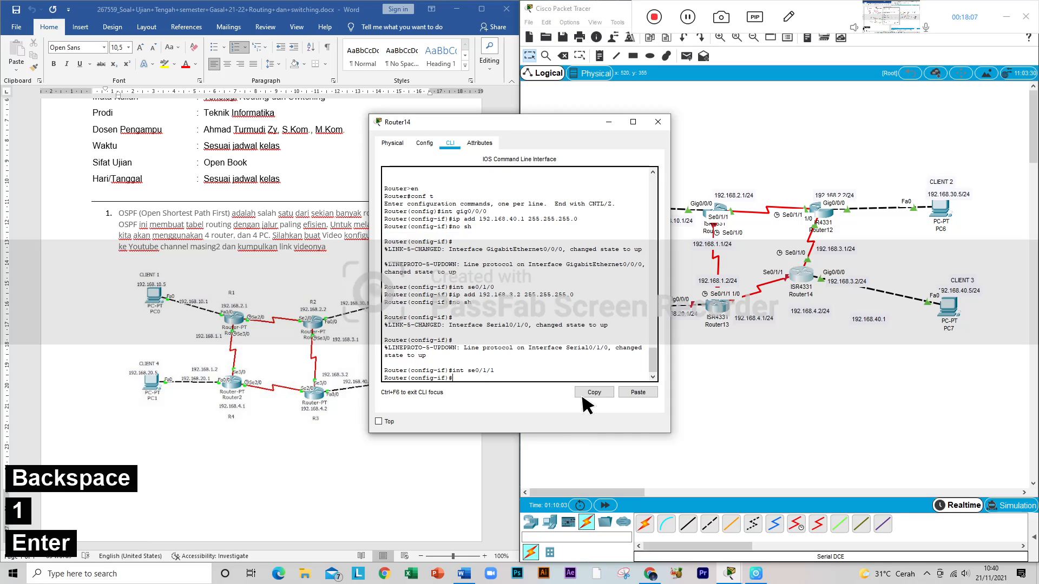
Step: Reuse the earlier ip add command to assign 192.168.4.2 with mask 255.255.255.0 to Router14's Se0/1/1 interface
{"action": "key", "text": "Up"}
{"action": "key", "text": "Up"}
{"action": "key", "text": "Up"}
{"action": "key", "text": "Left"}
{"action": "key", "text": "Left"}
{"action": "key", "text": "Left"}
{"action": "key", "text": "Left"}
{"action": "key", "text": "Left"}
{"action": "key", "text": "Left"}
{"action": "key", "text": "Left"}
{"action": "key", "text": "Left"}
{"action": "key", "text": "Left"}
{"action": "key", "text": "Left"}
{"action": "key", "text": "Left"}
{"action": "key", "text": "Left"}
{"action": "key", "text": "Left"}
{"action": "key", "text": "Left"}
{"action": "key", "text": "Left"}
{"action": "key", "text": "Left"}
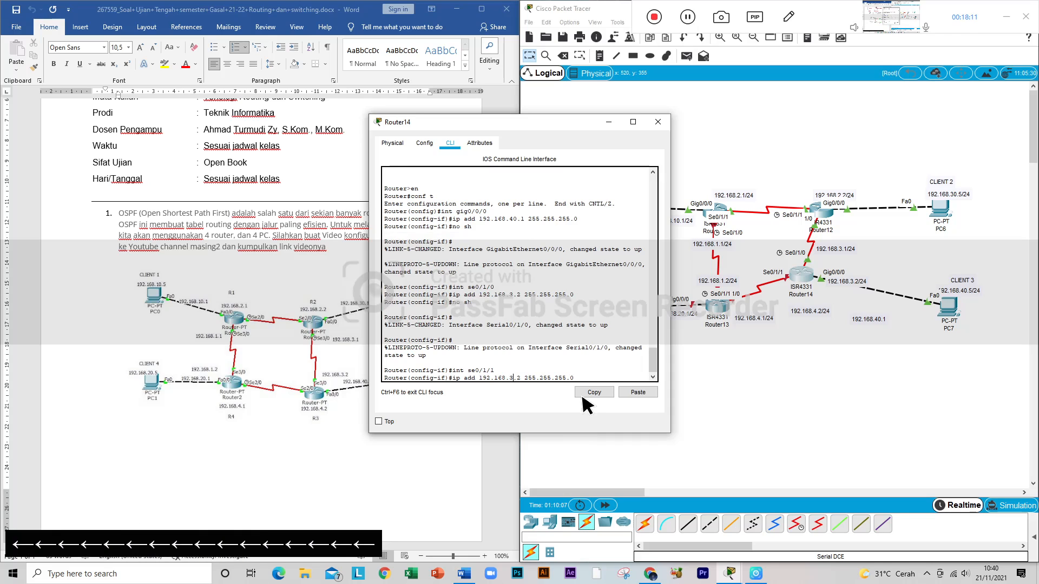
{"action": "key", "text": "Left"}
{"action": "key", "text": "Right"}
{"action": "key", "text": "Right"}
{"action": "key", "text": "Left"}
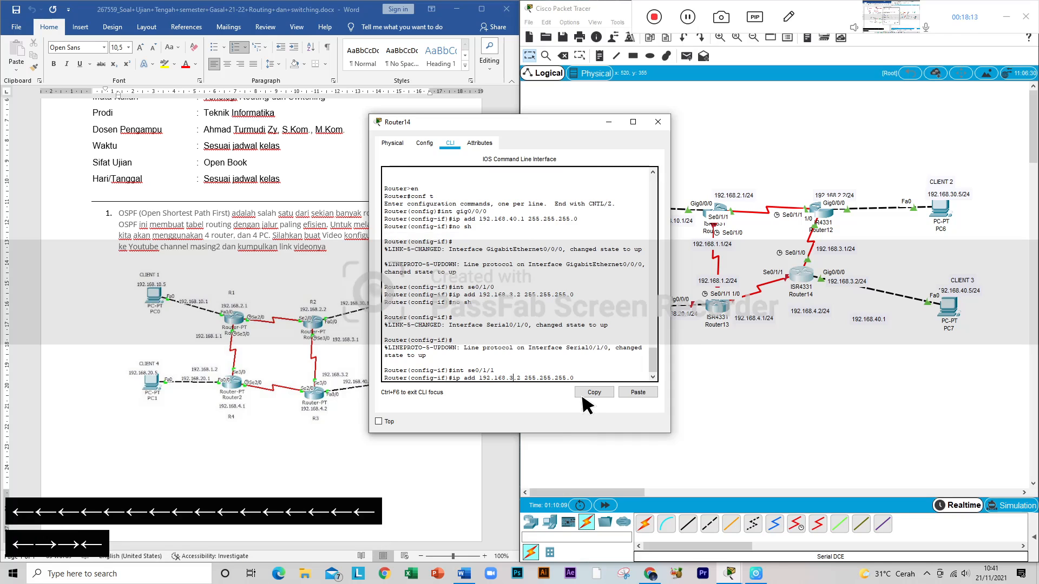
{"action": "key", "text": "BackSpace"}
{"action": "type", "text": "4"}
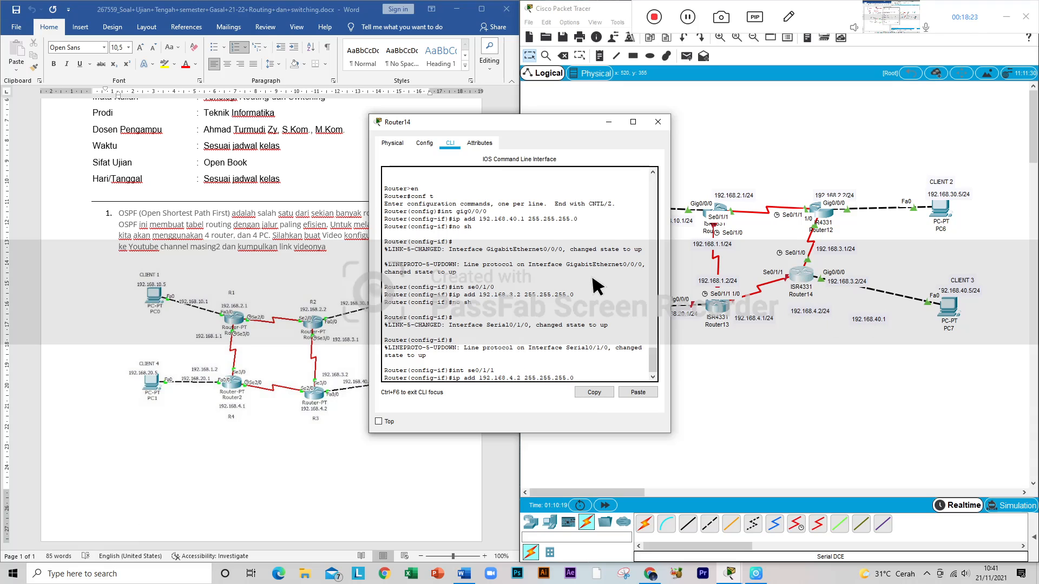
{"action": "key", "text": "Return"}
Step: Enable Router14's Se0/1/1 interface with no sh, and move the router back down and to the right in the topology
{"action": "type", "text": "no sh"}
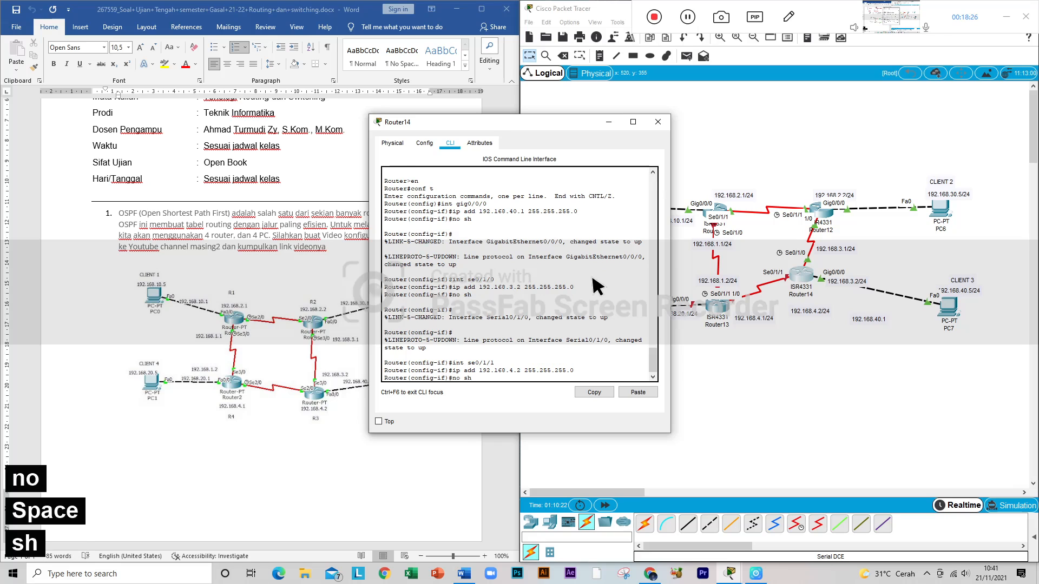
{"action": "key", "text": "Return"}
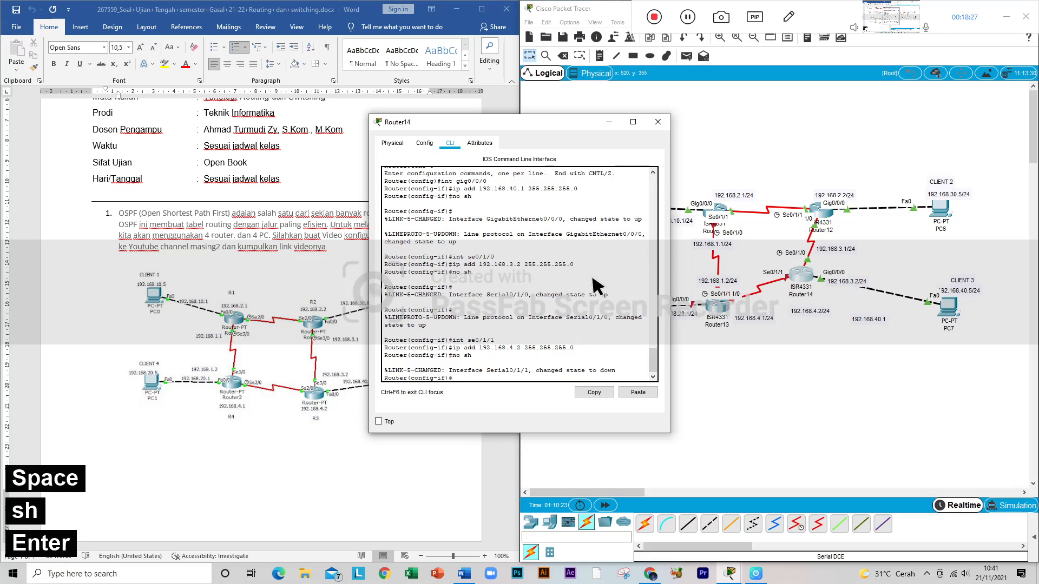
{"action": "left_click", "coordinate": [658, 121]}
{"action": "left_click_drag", "start_coordinate": [812, 283], "coordinate": [823, 303]}
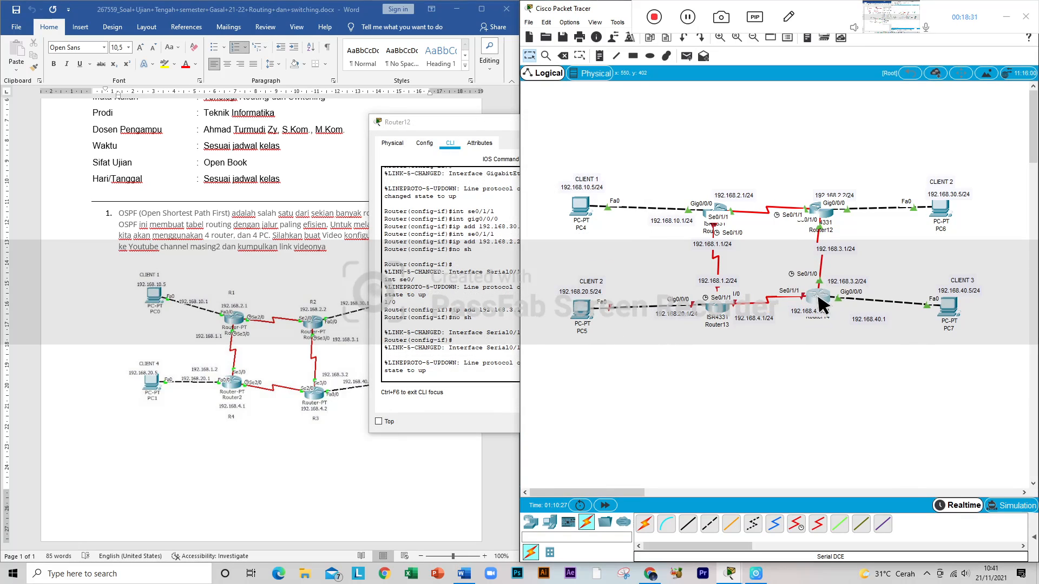
Step: Open Router13's command line and answer no to the initial configuration dialog to reach the router prompt
{"action": "left_click", "coordinate": [719, 308]}
{"action": "left_click", "coordinate": [450, 143]}
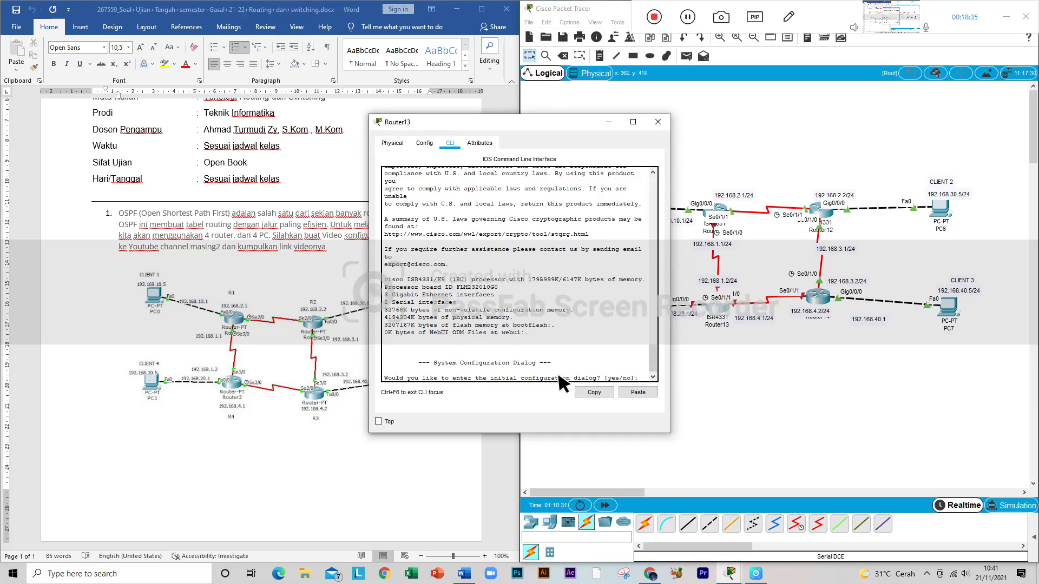
{"action": "type", "text": "no"}
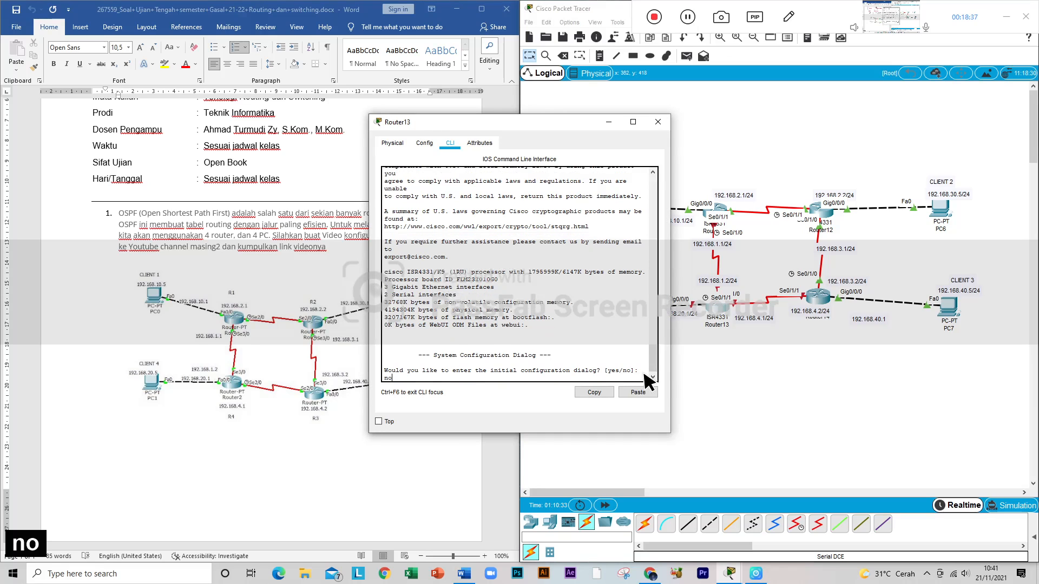
{"action": "key", "text": "Return"}
{"action": "key", "text": "Return"}
Step: Enter global configuration mode on Router13 with en and conf t
{"action": "type", "text": "en"}
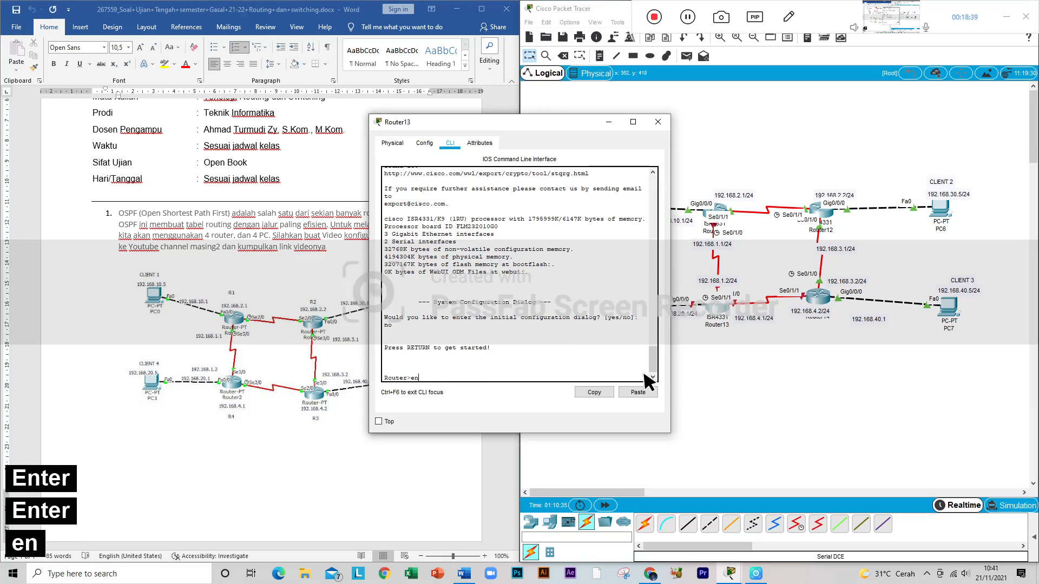
{"action": "key", "text": "Return"}
{"action": "type", "text": "con"}
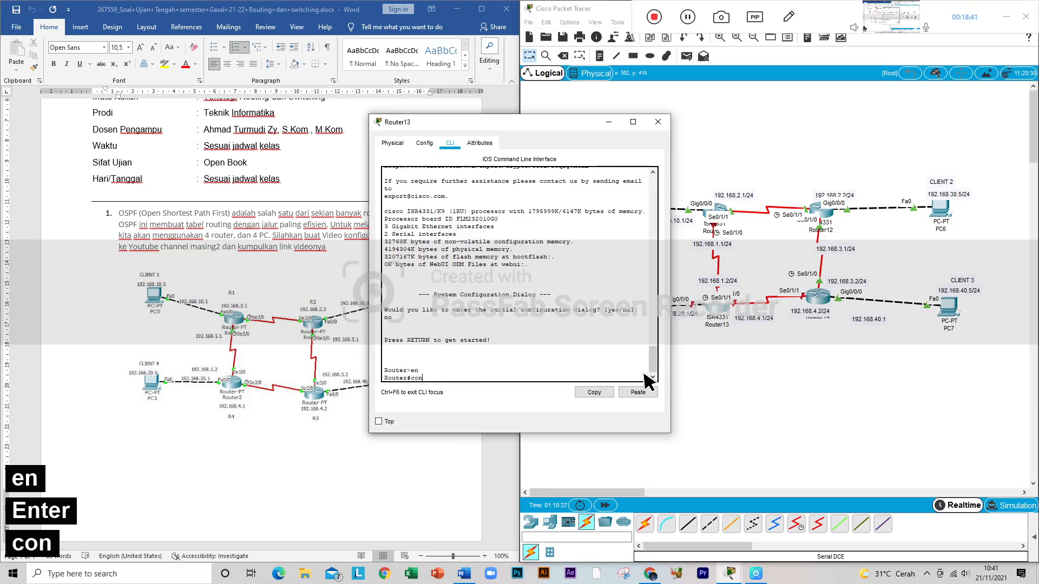
{"action": "type", "text": "f t"}
{"action": "key", "text": "Return"}
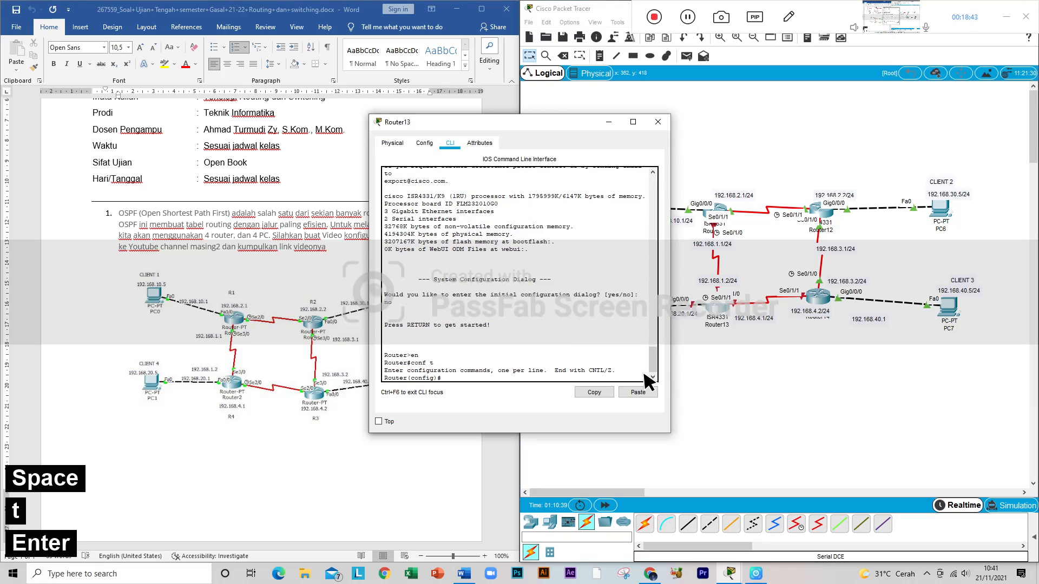
Step: Shift Router13's window aside to uncover the topology labels, and switch its configuration to int gig0/0/0
{"action": "type", "text": "int"}
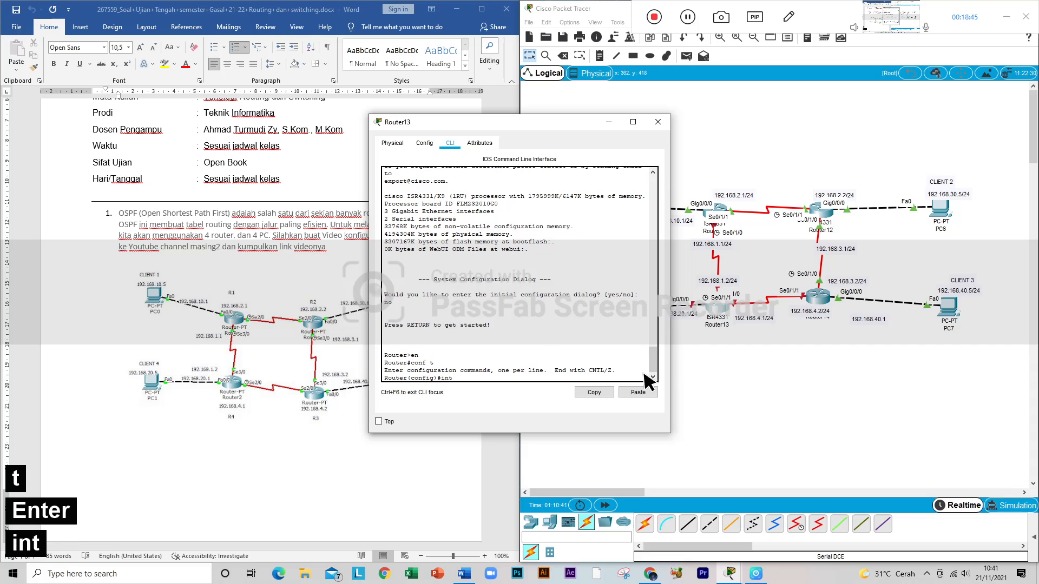
{"action": "left_click_drag", "start_coordinate": [564, 124], "coordinate": [528, 129]}
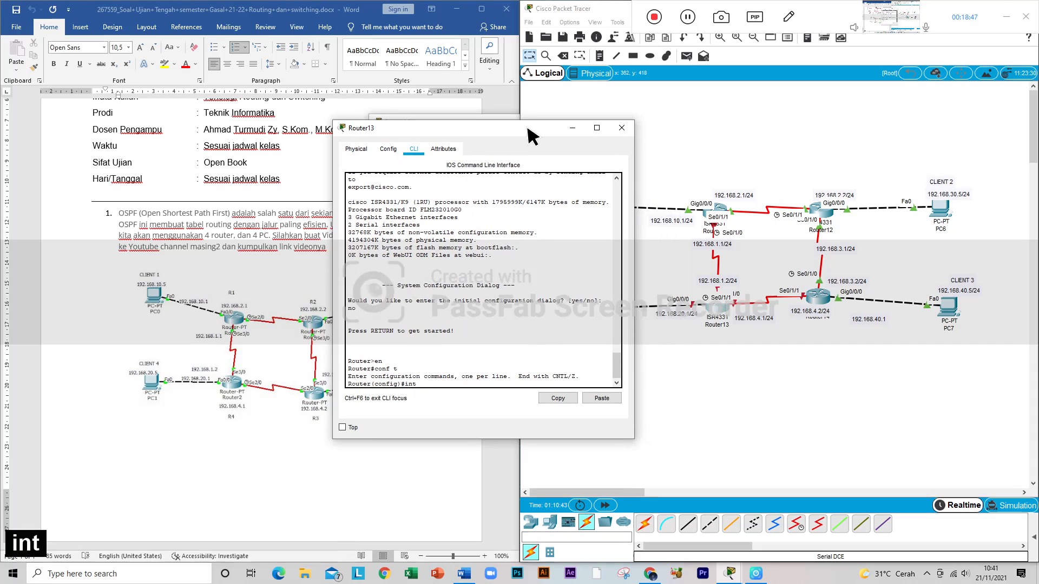
{"action": "type", "text": "gig"}
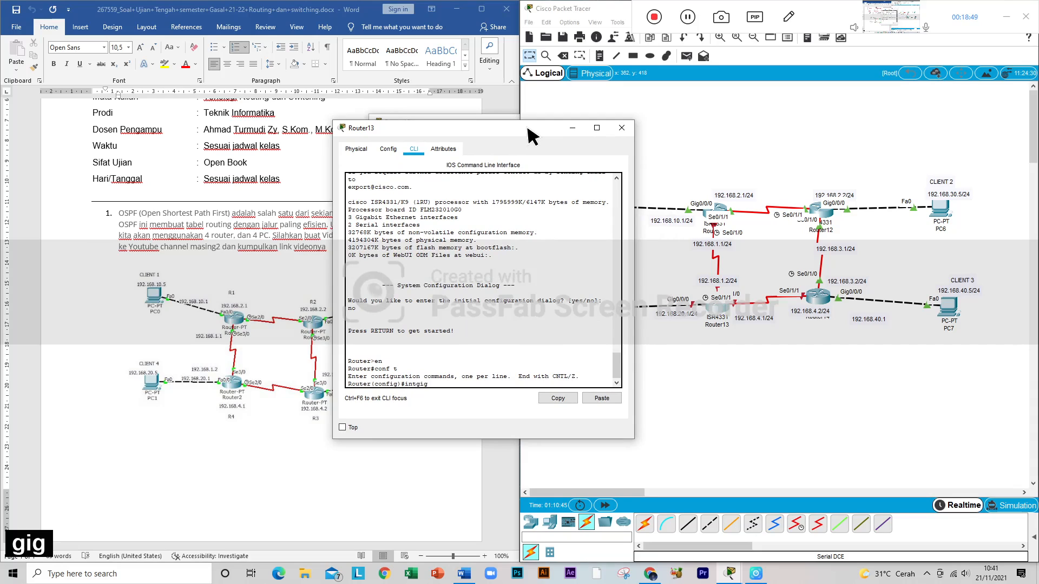
{"action": "key", "text": "BackSpace"}
{"action": "key", "text": "BackSpace"}
{"action": "key", "text": "BackSpace"}
{"action": "type", "text": "gig"}
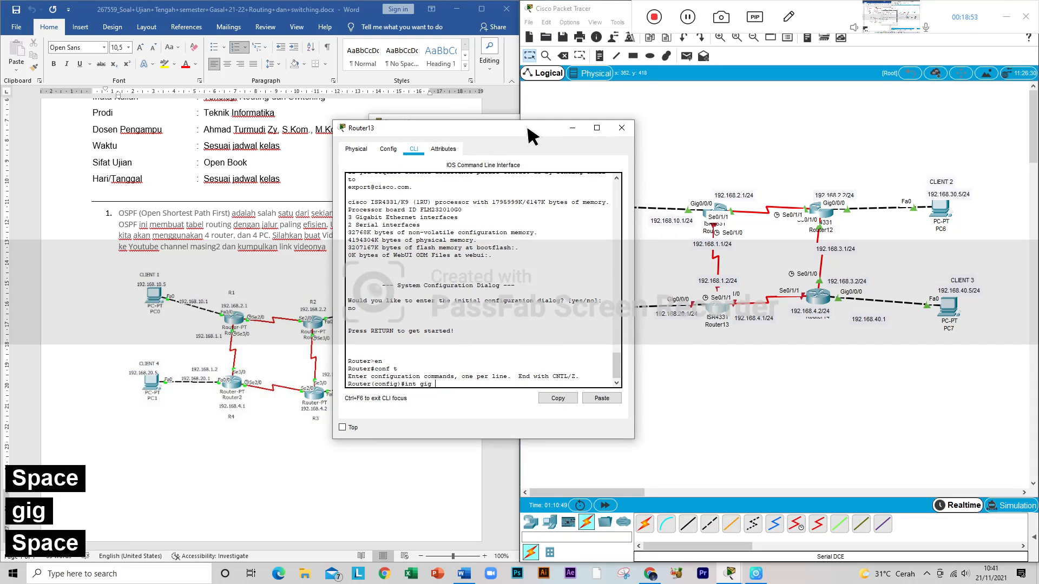
{"action": "key", "text": "BackSpace"}
{"action": "type", "text": "0"}
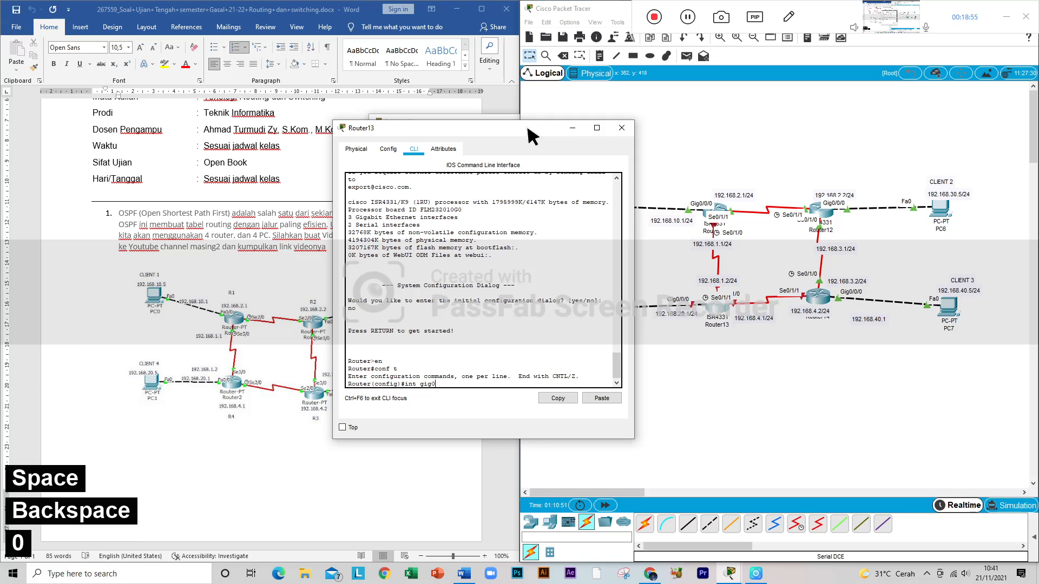
{"action": "type", "text": "/0/0"}
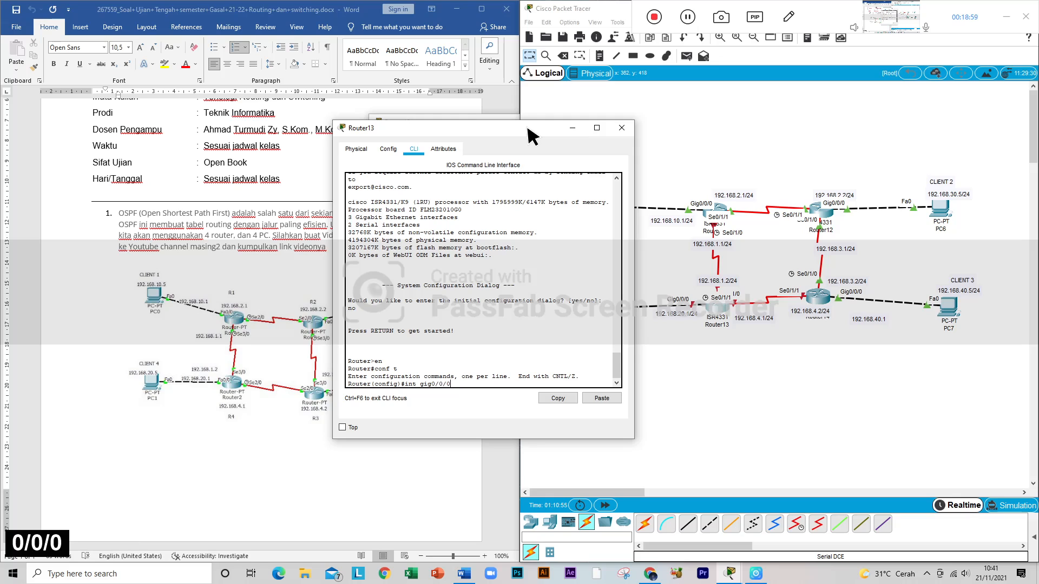
{"action": "key", "text": "BackSpace"}
{"action": "key", "text": "BackSpace"}
{"action": "key", "text": "BackSpace"}
{"action": "key", "text": "BackSpace"}
{"action": "key", "text": "BackSpace"}
{"action": "type", "text": "0/0/"}
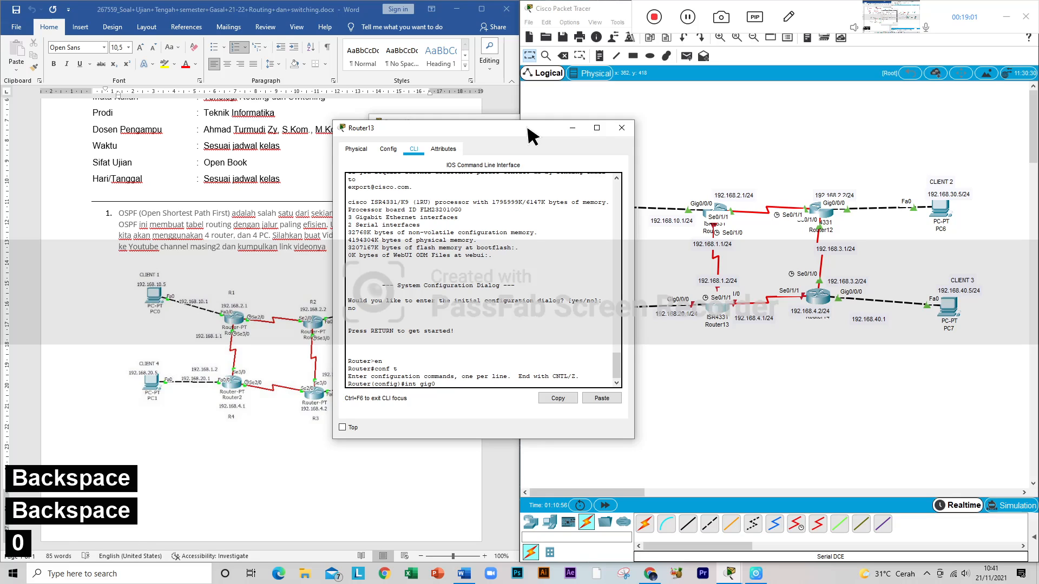
{"action": "type", "text": "0"}
{"action": "key", "text": "Return"}
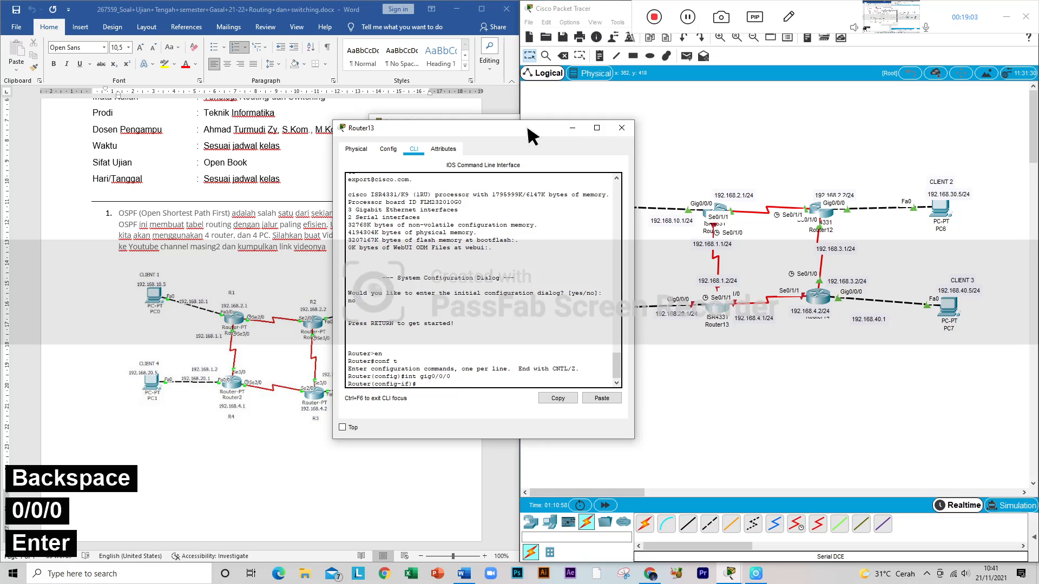
Step: Assign 192.168.20.1 with mask 255.255.255.0 to Router13's Gig0/0/0 interface using ip add
{"action": "type", "text": "ip"}
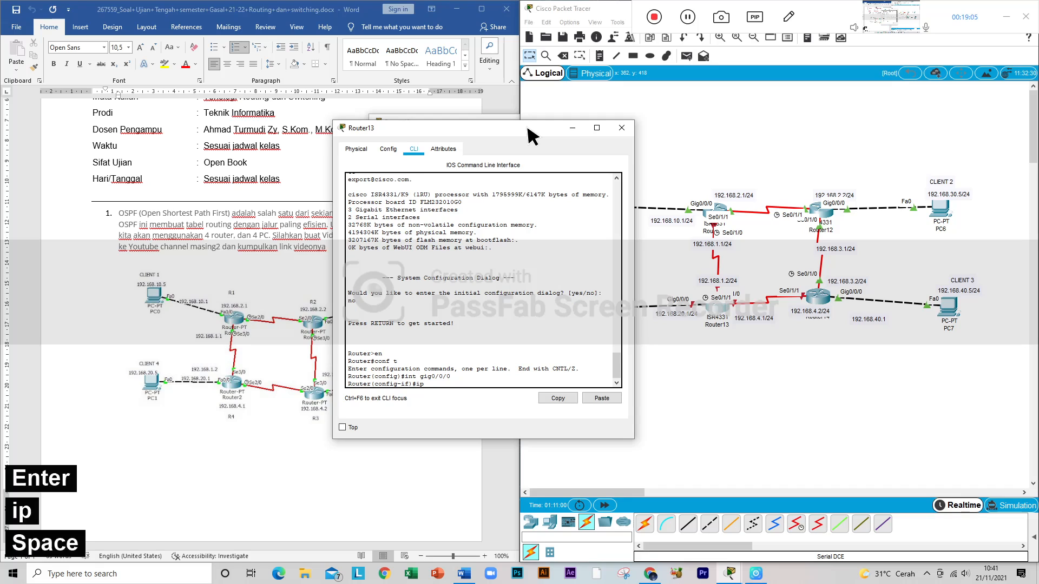
{"action": "type", "text": " add 192.168"}
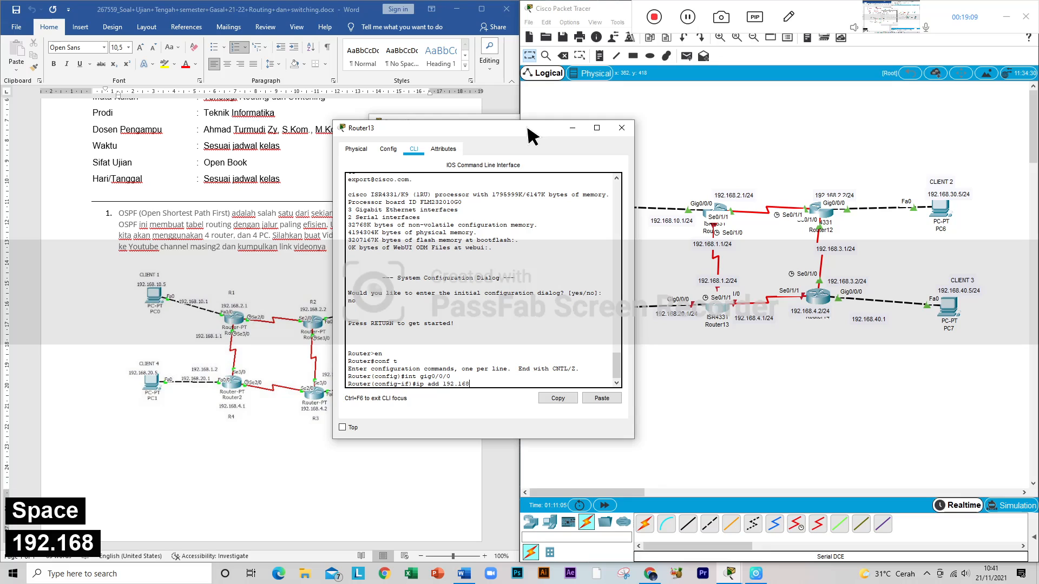
{"action": "type", "text": "."}
{"action": "type", "text": "20"}
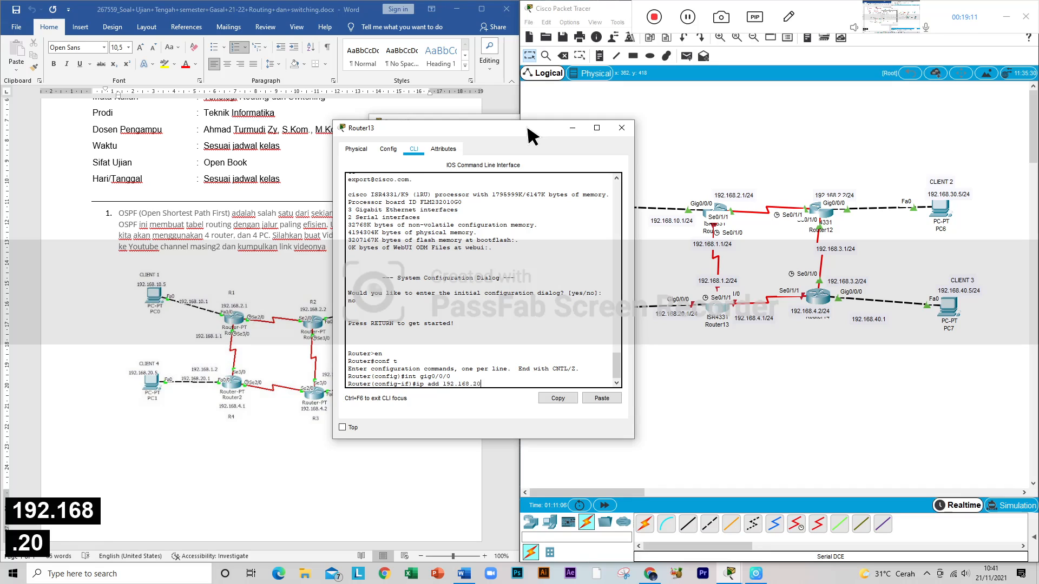
{"action": "type", "text": ".1 "}
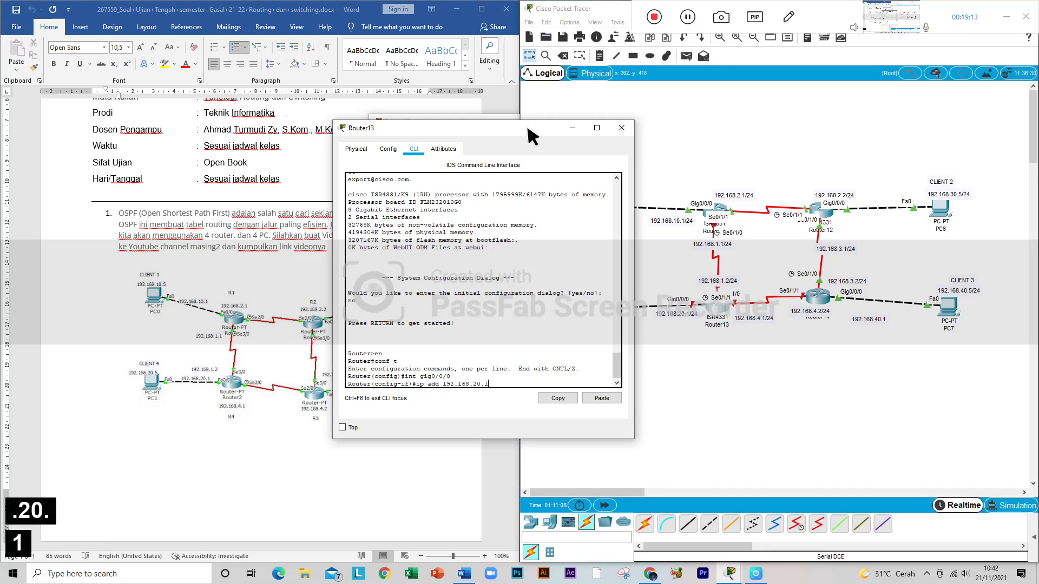
{"action": "type", "text": "2"}
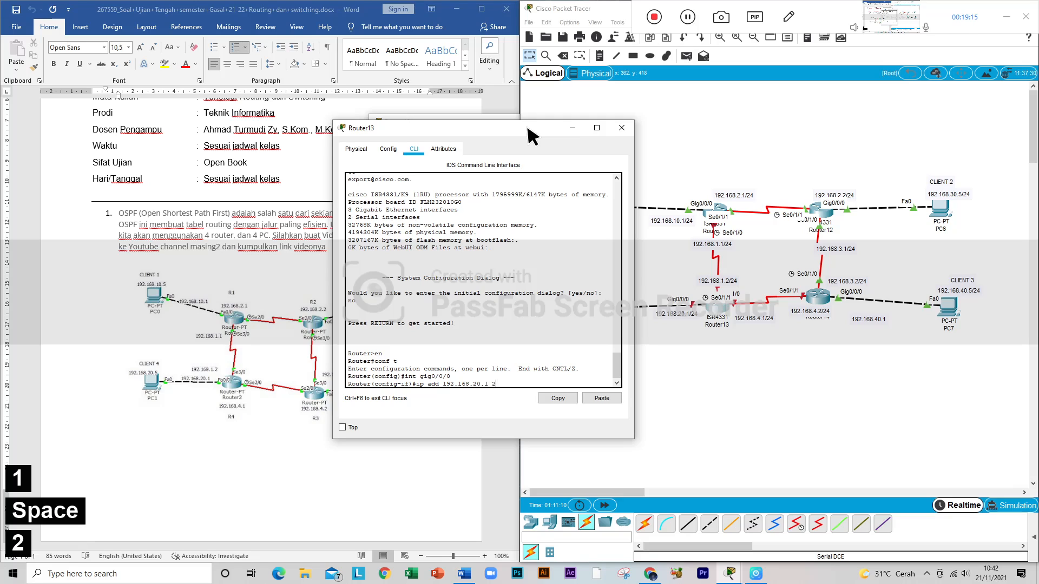
{"action": "type", "text": "55.255.255.0"}
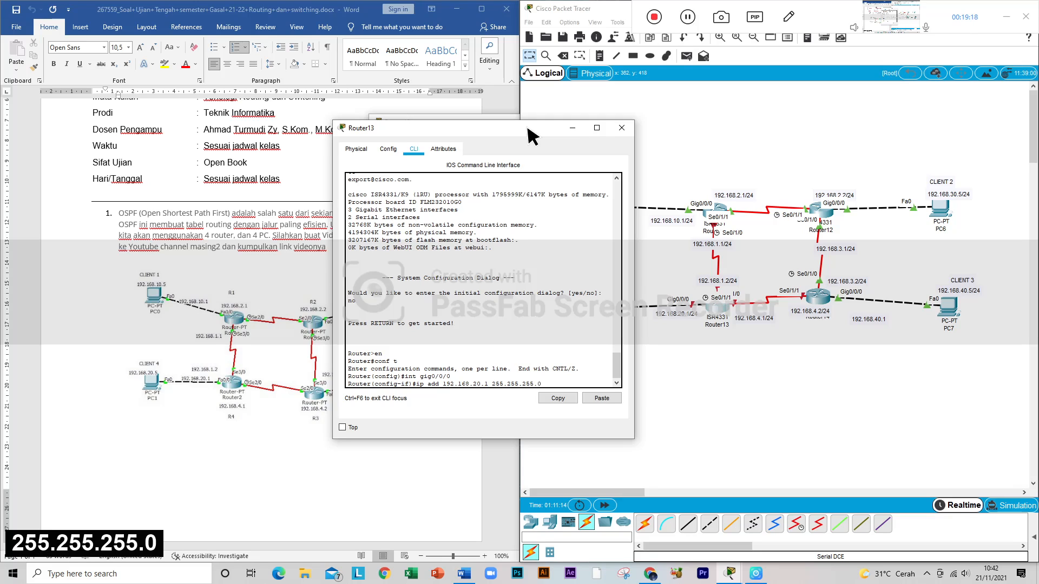
{"action": "key", "text": "Return"}
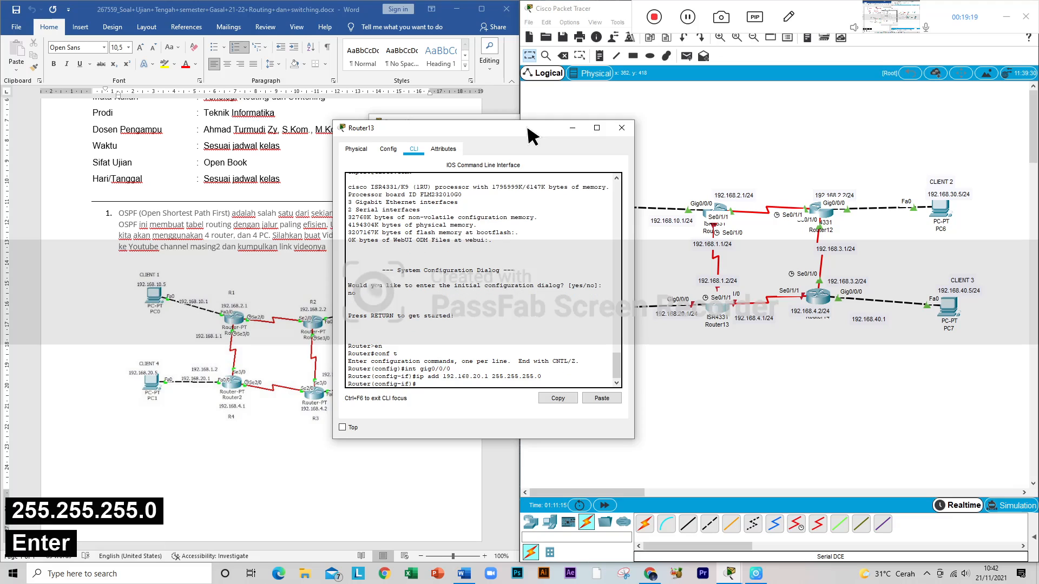
Step: Enable Router13's Gig0/0/0 interface with no sh and get back to a clean interface prompt
{"action": "type", "text": "no sh"}
{"action": "key", "text": "Return"}
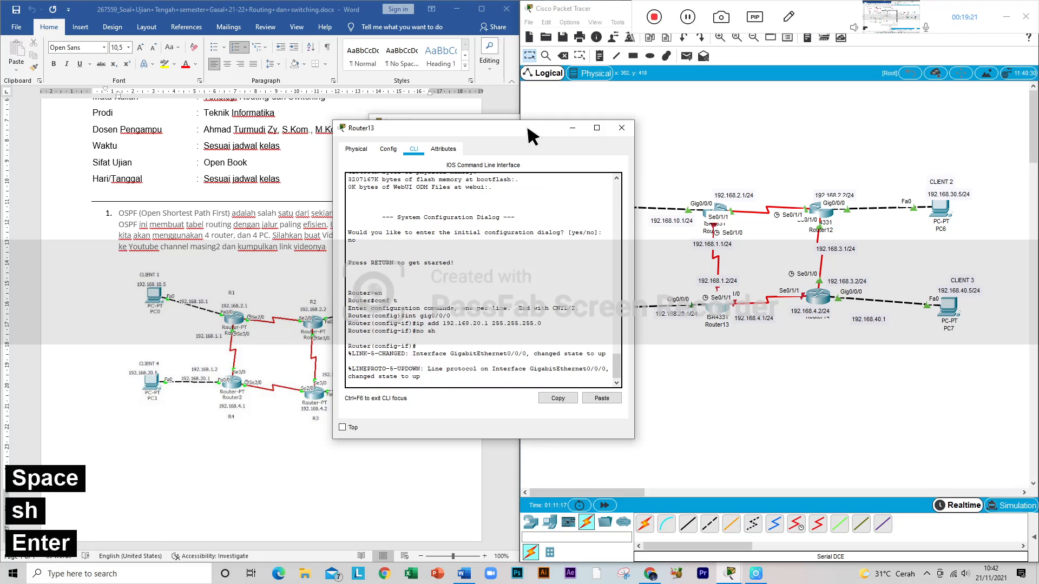
{"action": "key", "text": "Return"}
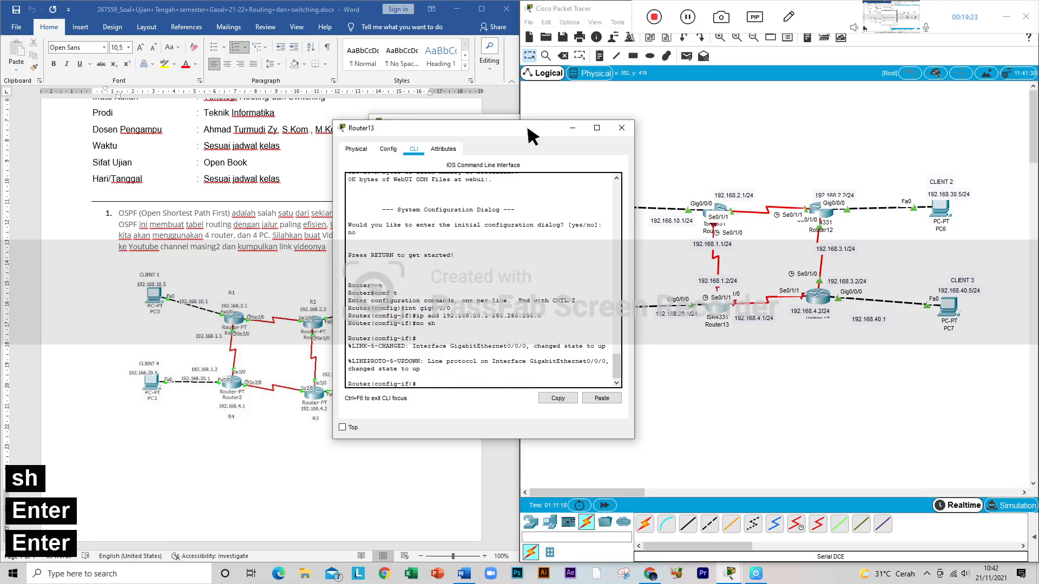
Step: Switch Router13's configuration to its serial interface with int se0/1/1
{"action": "type", "text": "int"}
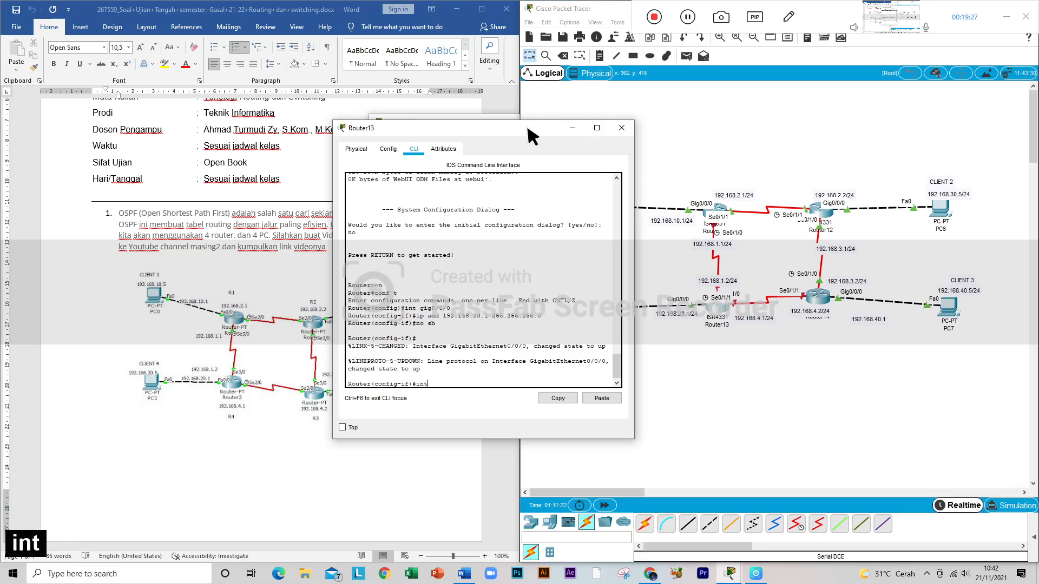
{"action": "type", "text": " se"}
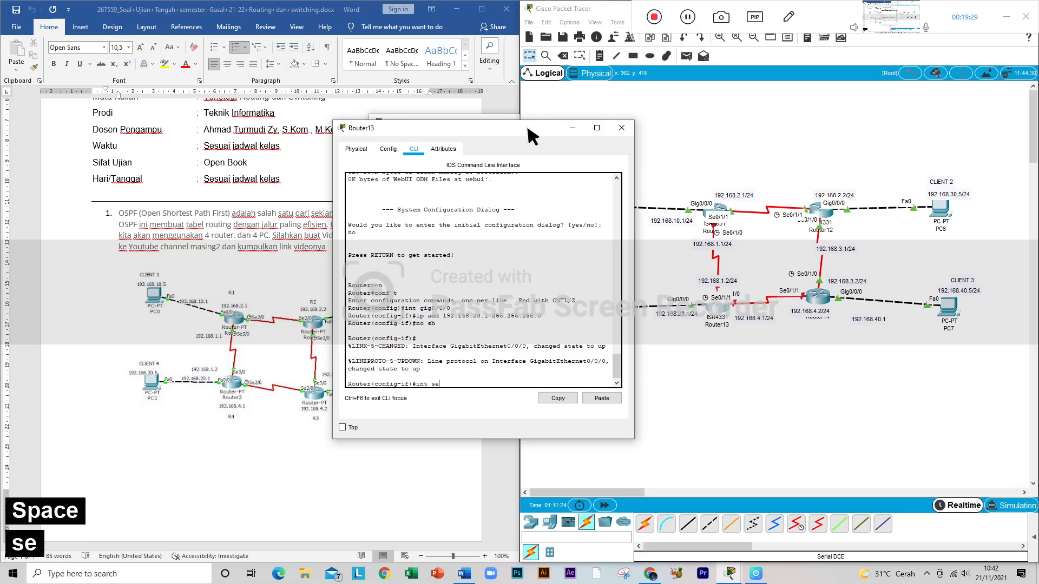
{"action": "type", "text": "0/1"}
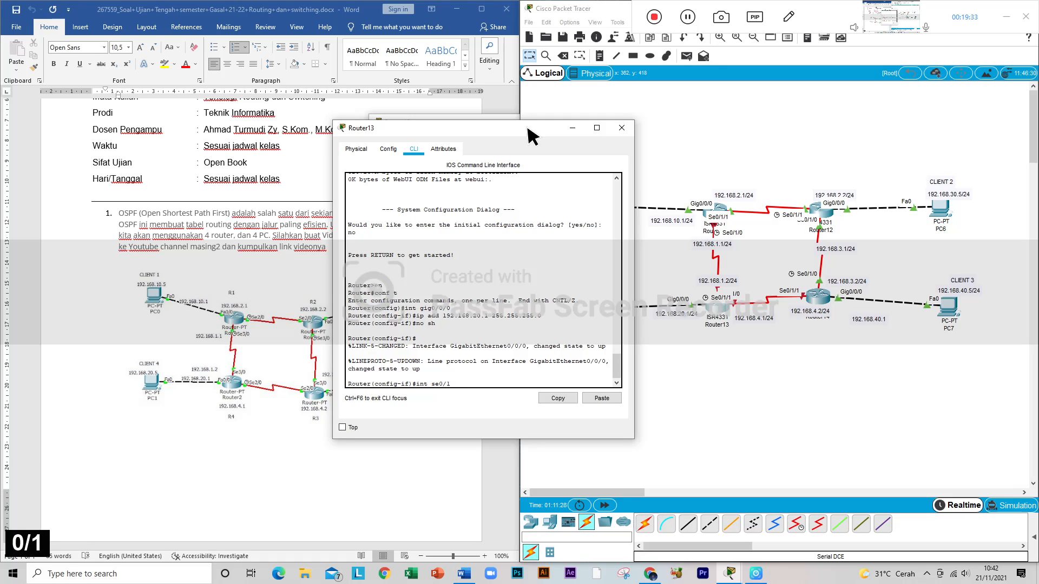
{"action": "type", "text": "/1"}
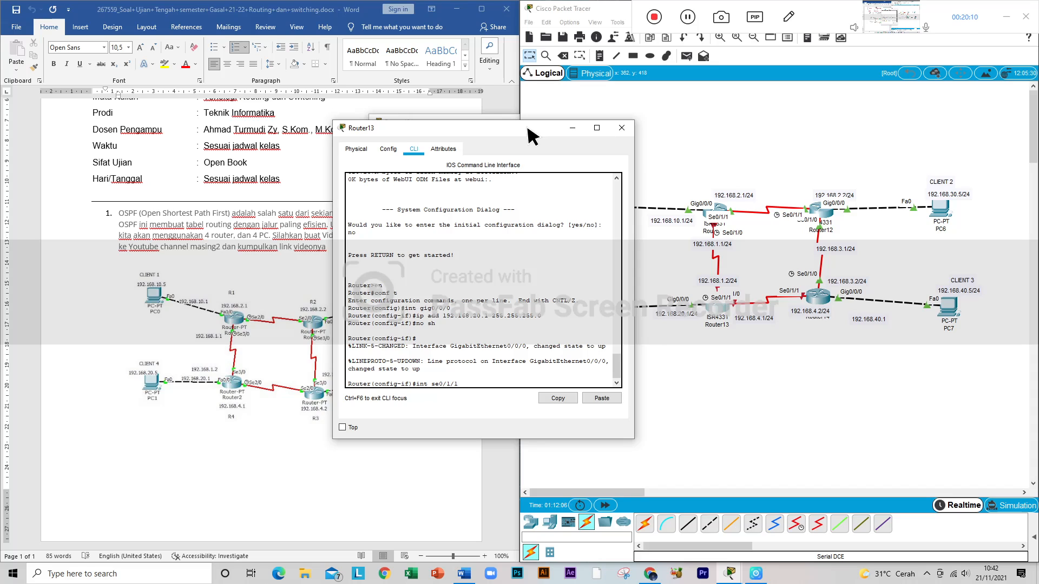
{"action": "key", "text": "Return"}
Step: Assign 192.168.4.1 with mask 255.255.255.0 to Router13's Se0/1/1 interface using ip add
{"action": "key", "text": "Up"}
{"action": "key", "text": "Up"}
{"action": "key", "text": "Up"}
{"action": "key", "text": "Up"}
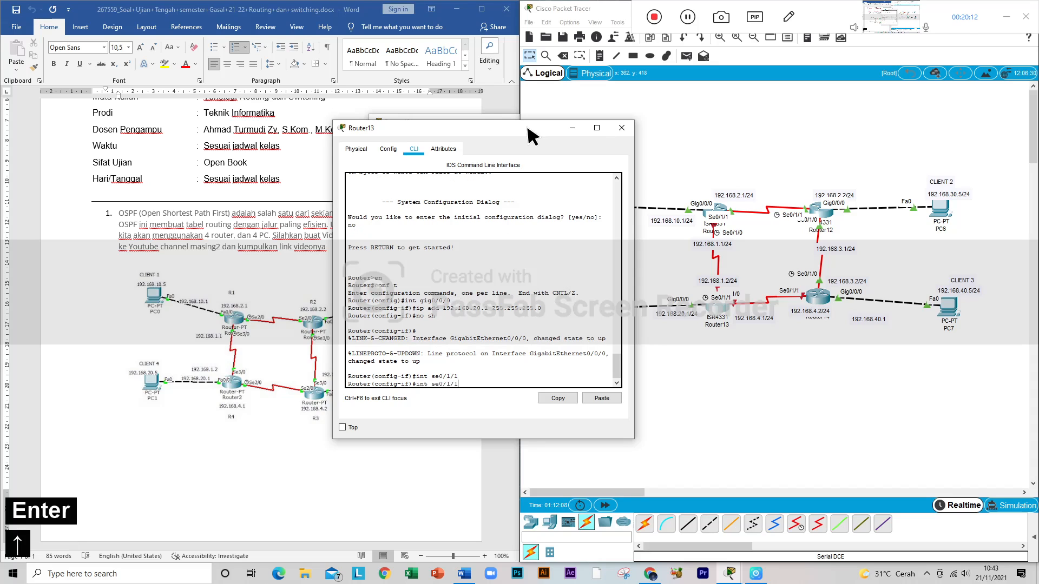
{"action": "key", "text": "Down"}
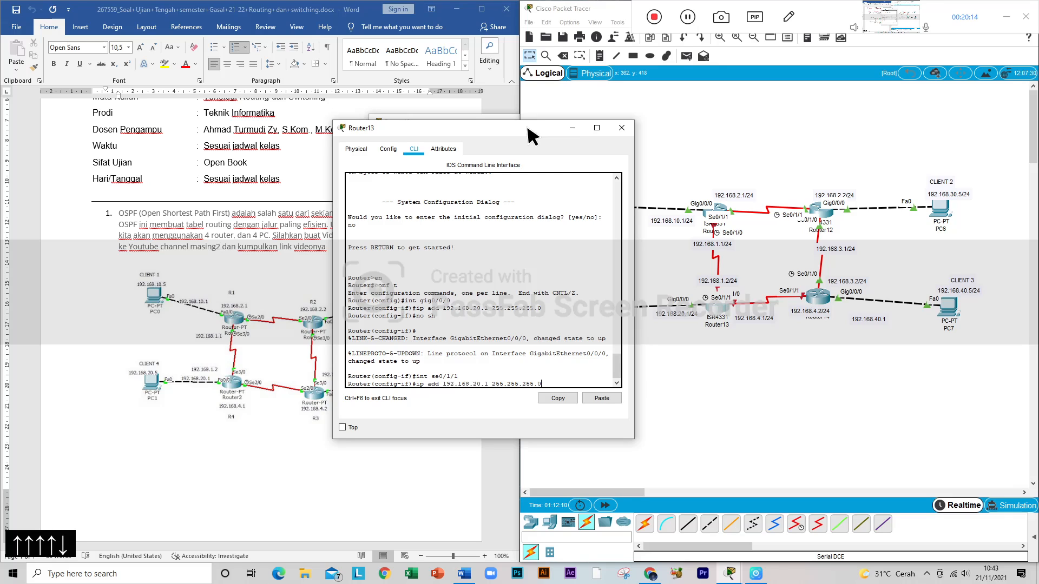
{"action": "key", "text": "Left"}
{"action": "key", "text": "Left"}
{"action": "key", "text": "Left"}
{"action": "key", "text": "Left"}
{"action": "key", "text": "Left"}
{"action": "key", "text": "Left"}
{"action": "key", "text": "Left"}
{"action": "key", "text": "Left"}
{"action": "key", "text": "Left"}
{"action": "key", "text": "Left"}
{"action": "key", "text": "Left"}
{"action": "key", "text": "Left"}
{"action": "key", "text": "Left"}
{"action": "key", "text": "Left"}
{"action": "key", "text": "Left"}
{"action": "key", "text": "Left"}
{"action": "key", "text": "Left"}
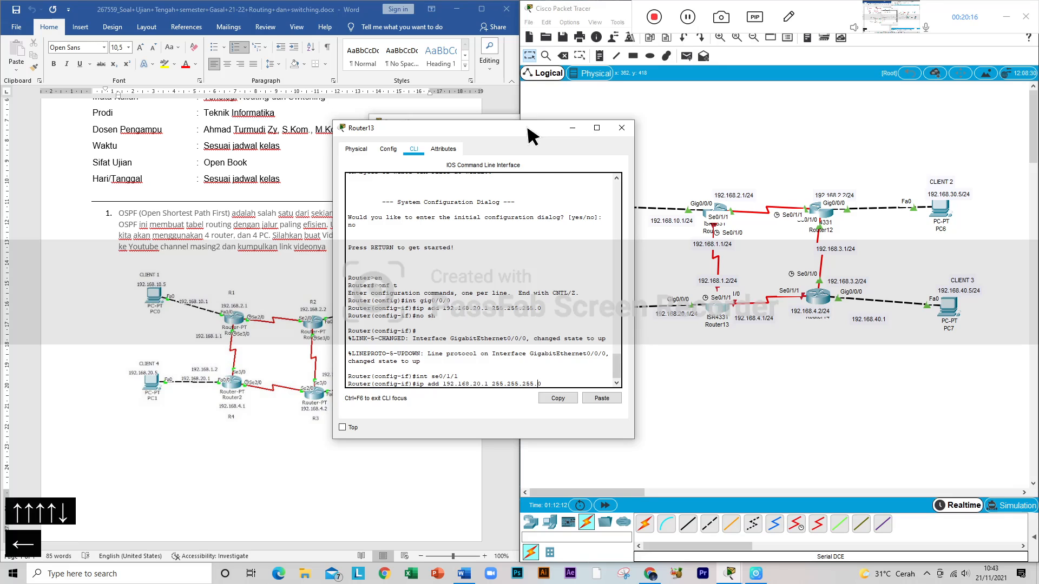
{"action": "key", "text": "Right"}
{"action": "key", "text": "BackSpace"}
{"action": "key", "text": "BackSpace"}
{"action": "type", "text": "4"}
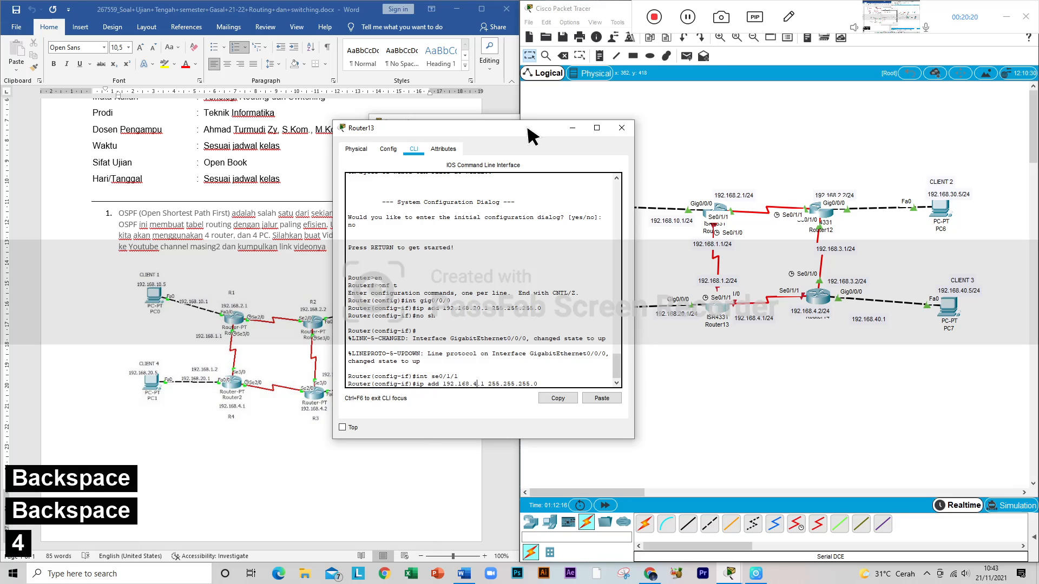
{"action": "key", "text": "Return"}
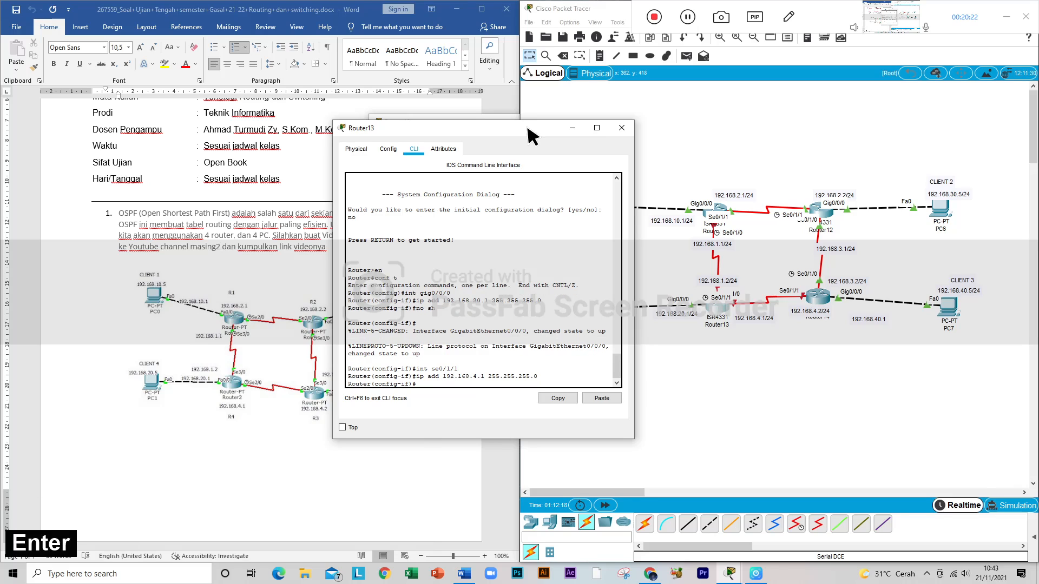
Step: Enable Router13's Se0/1/1 interface with no sh
{"action": "type", "text": "no sh"}
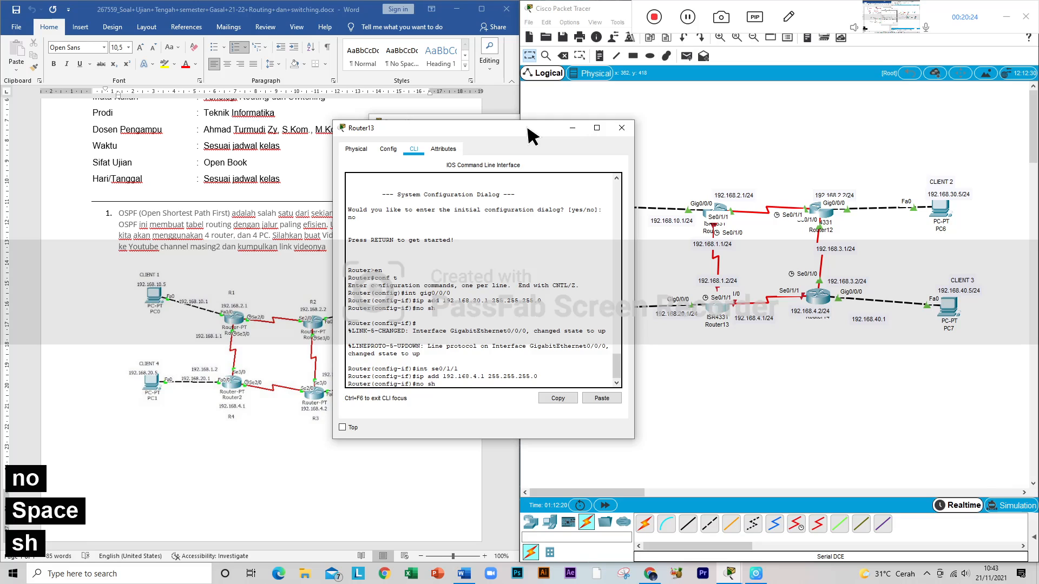
{"action": "key", "text": "Return"}
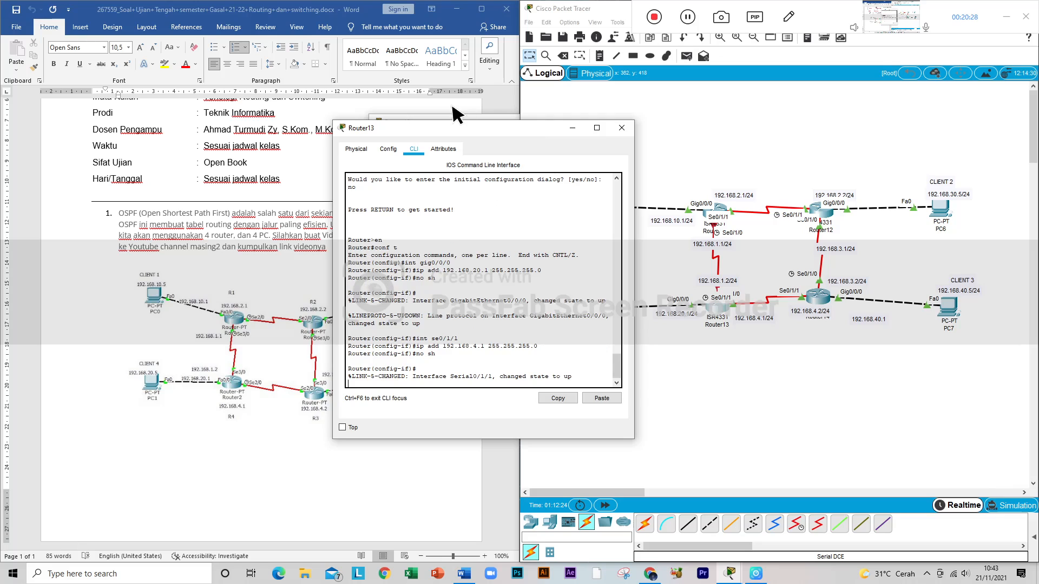
{"action": "key", "text": "Return"}
Step: Switch Router13's configuration to its other serial interface with int se0/1/0
{"action": "key", "text": "Up"}
{"action": "key", "text": "Up"}
{"action": "key", "text": "Up"}
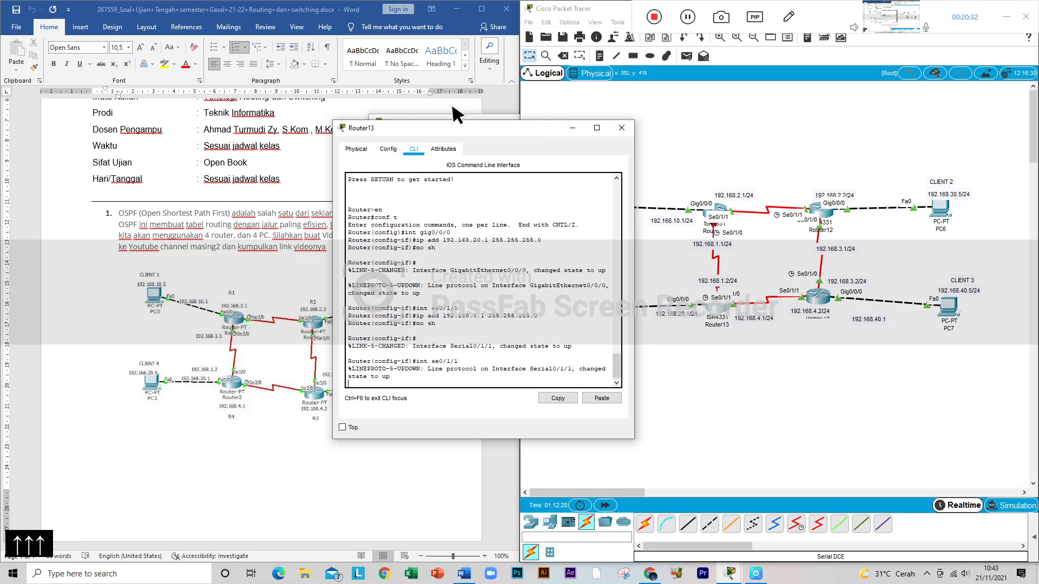
{"action": "key", "text": "Up"}
{"action": "key", "text": "Down"}
{"action": "key", "text": "BackSpace"}
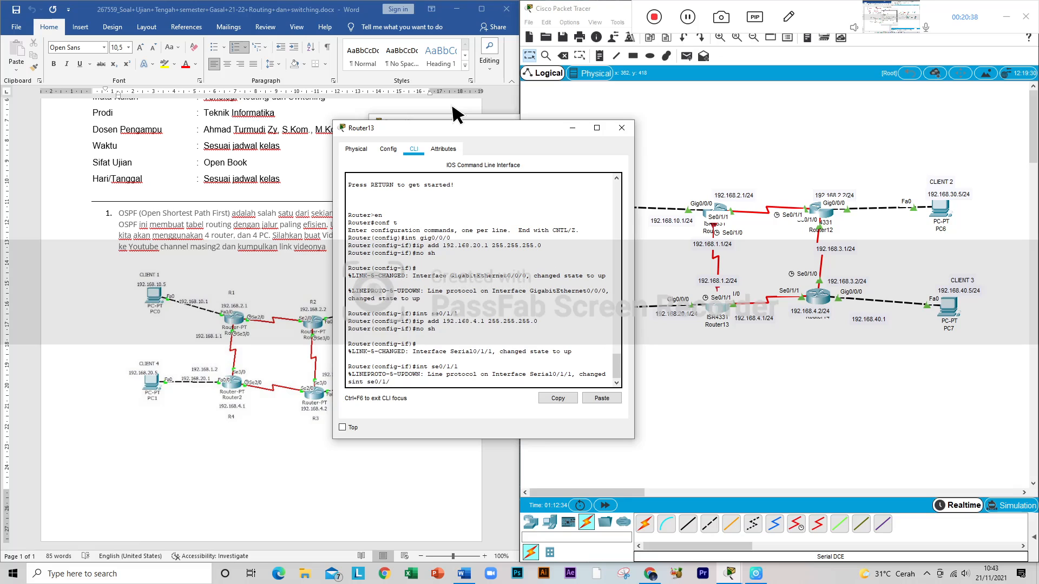
{"action": "type", "text": "0"}
{"action": "key", "text": "Return"}
Step: Assign 192.168.1.2 with mask 255.255.255.0 to Router13's Se0/1/0 interface using ip add
{"action": "key", "text": "Up"}
{"action": "key", "text": "Up"}
{"action": "key", "text": "Up"}
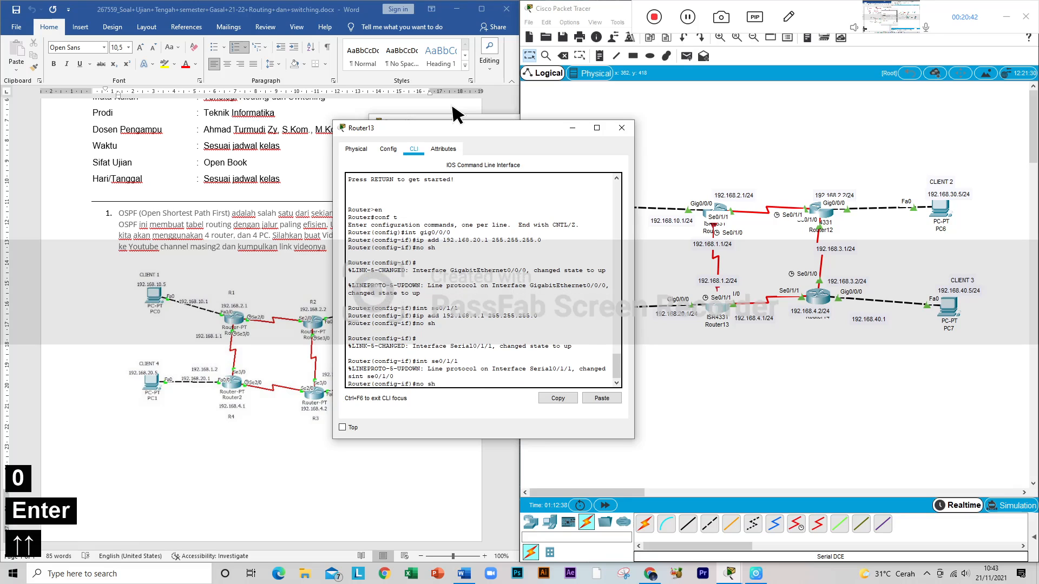
{"action": "key", "text": "Left"}
{"action": "key", "text": "Left"}
{"action": "key", "text": "Left"}
{"action": "key", "text": "Left"}
{"action": "key", "text": "Left"}
{"action": "key", "text": "Left"}
{"action": "key", "text": "Left"}
{"action": "key", "text": "Left"}
{"action": "key", "text": "Left"}
{"action": "key", "text": "Left"}
{"action": "key", "text": "Left"}
{"action": "key", "text": "Left"}
{"action": "key", "text": "Left"}
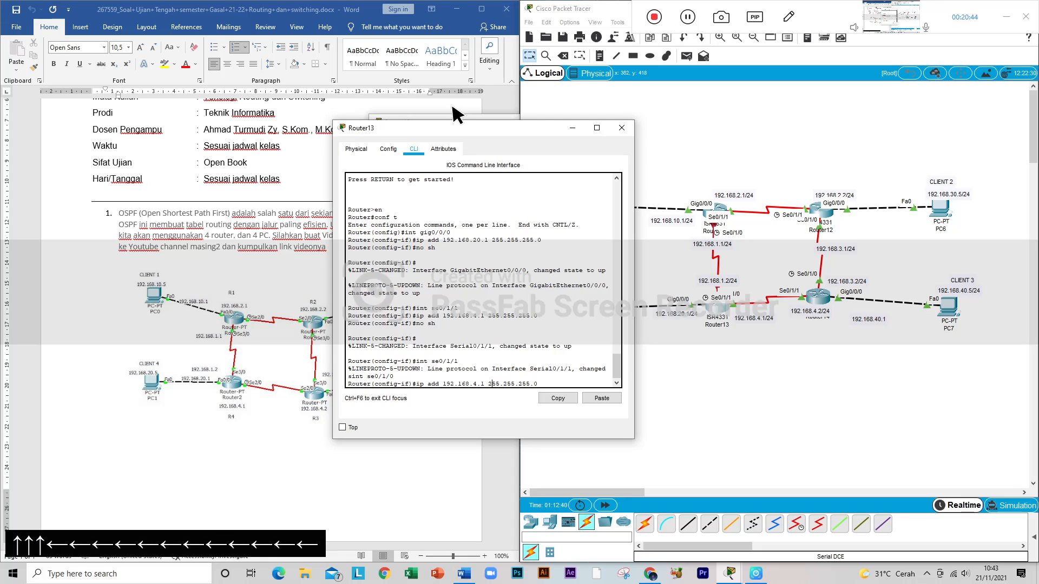
{"action": "key", "text": "BackSpace"}
{"action": "key", "text": "BackSpace"}
{"action": "key", "text": "BackSpace"}
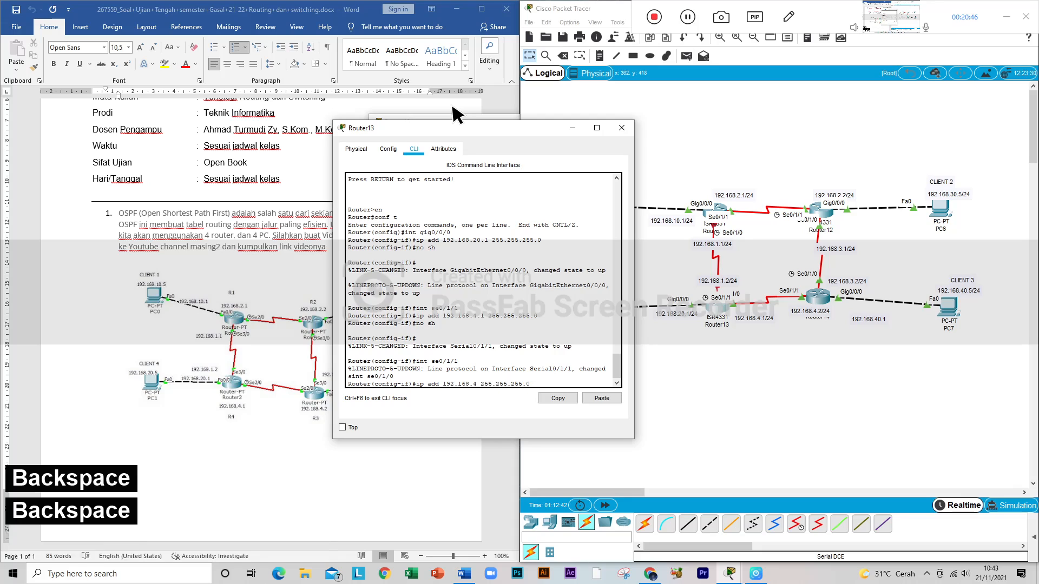
{"action": "type", "text": "1.2"}
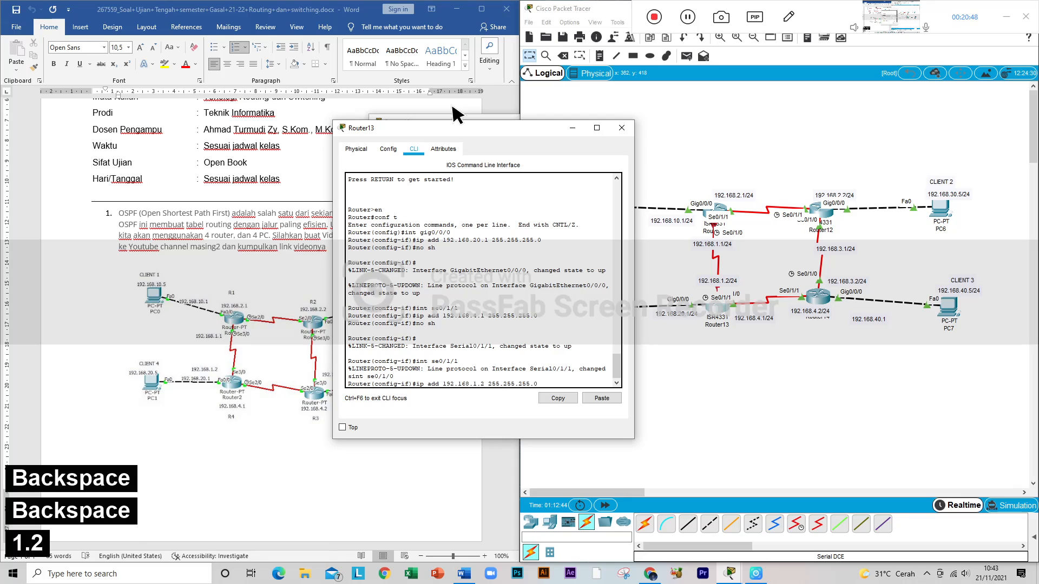
{"action": "key", "text": "Return"}
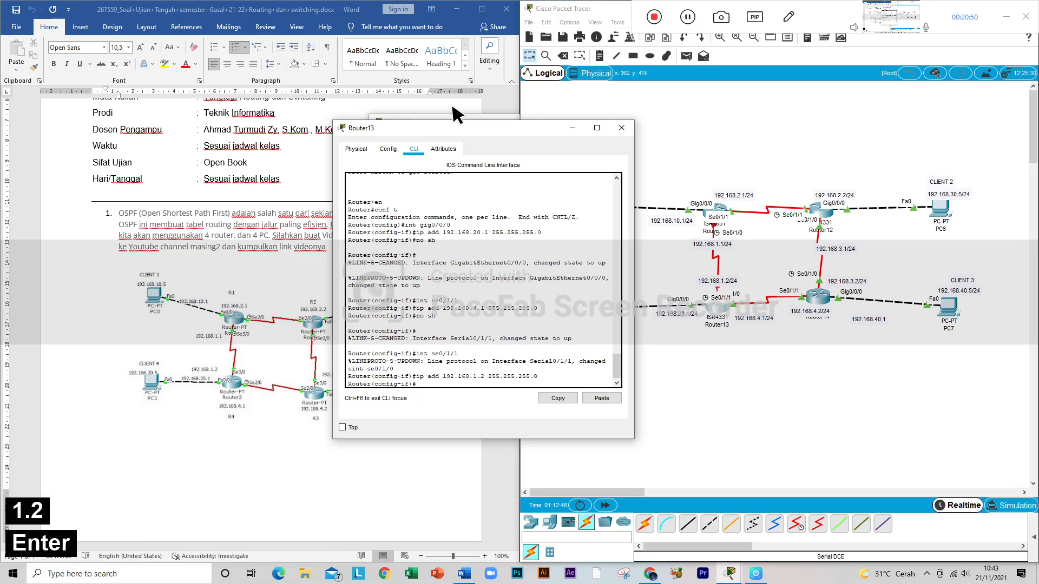
Step: Enable Router13's Se0/1/0 interface with no sh and close the router's window
{"action": "type", "text": "no sh"}
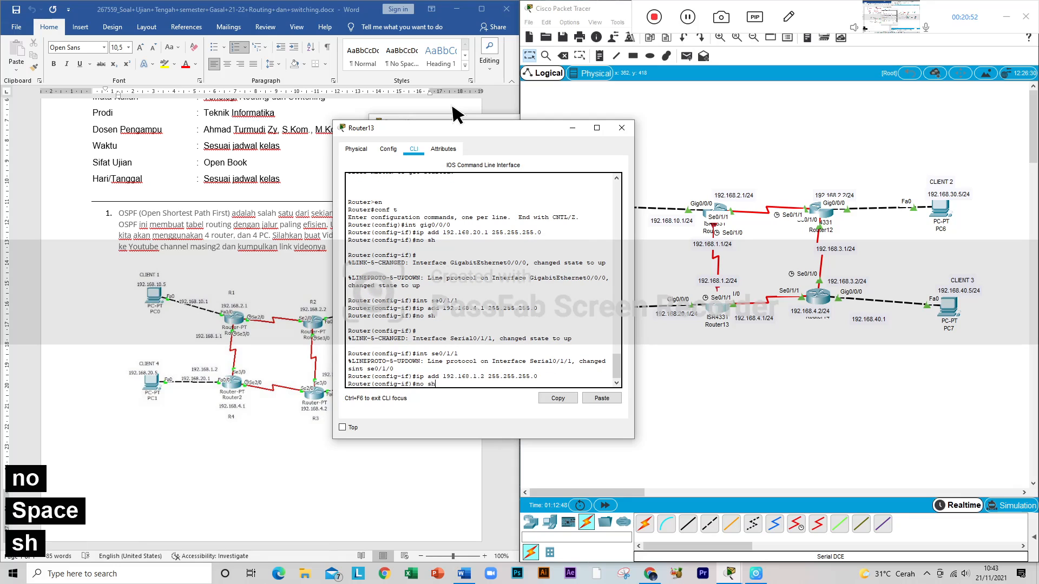
{"action": "key", "text": "Return"}
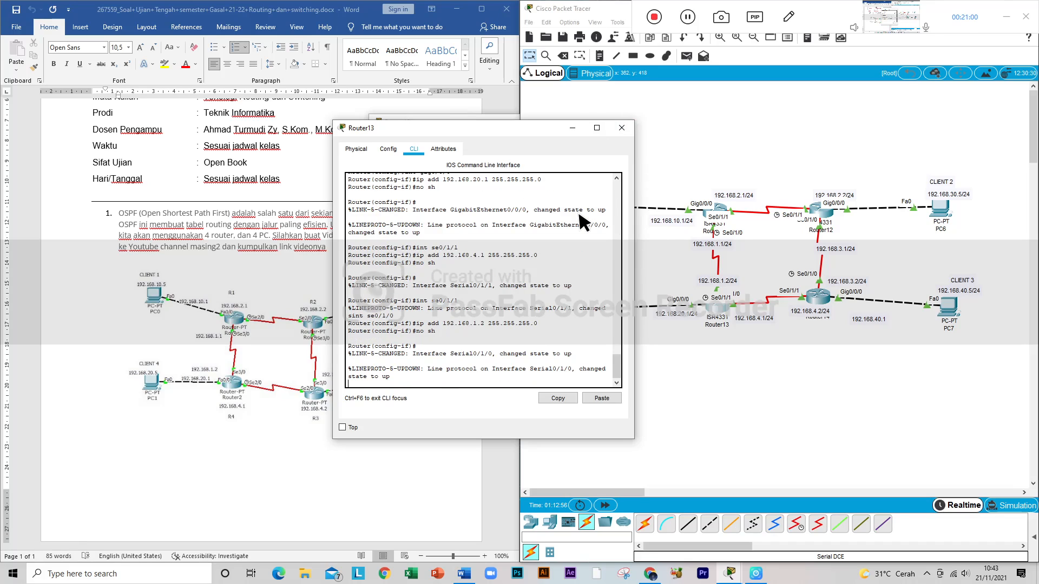
{"action": "type", "text": "\\"}
{"action": "key", "text": "Return"}
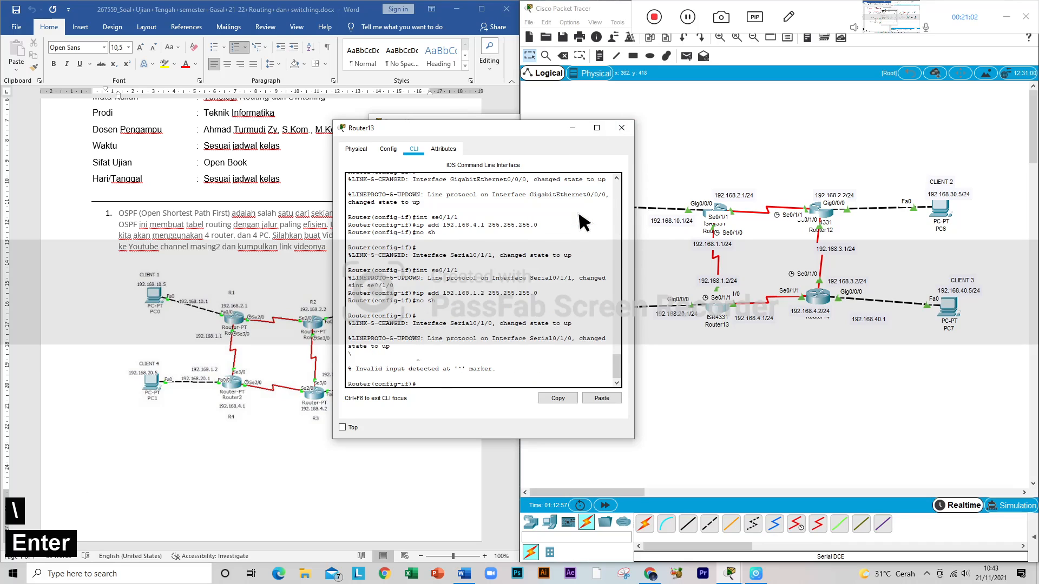
{"action": "left_click", "coordinate": [621, 127]}
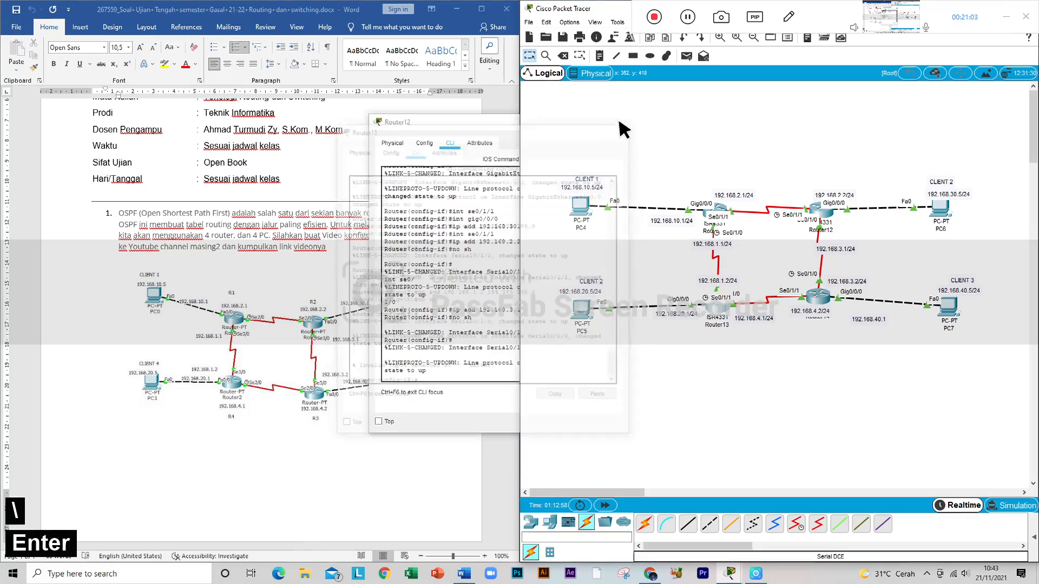
Step: Open Router11's command line and leave interface configuration with ex
{"action": "left_click", "coordinate": [724, 210]}
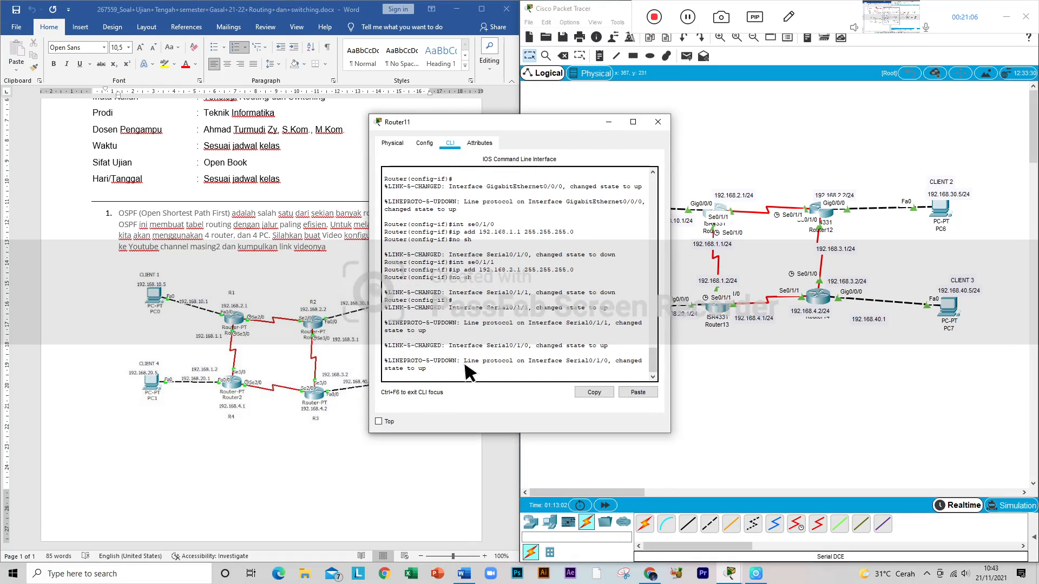
{"action": "key", "text": "Return"}
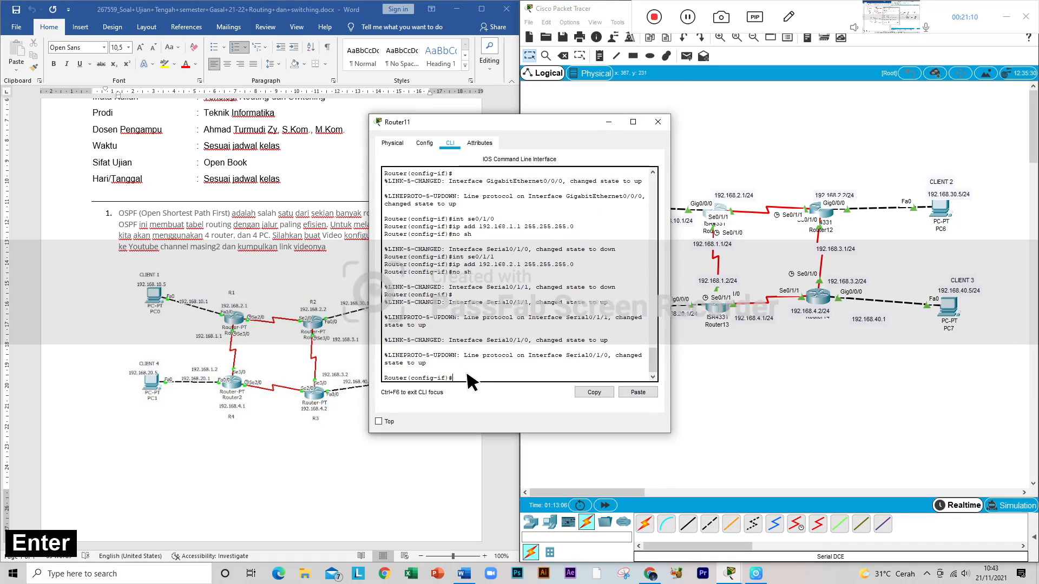
{"action": "type", "text": "ex"}
{"action": "key", "text": "Return"}
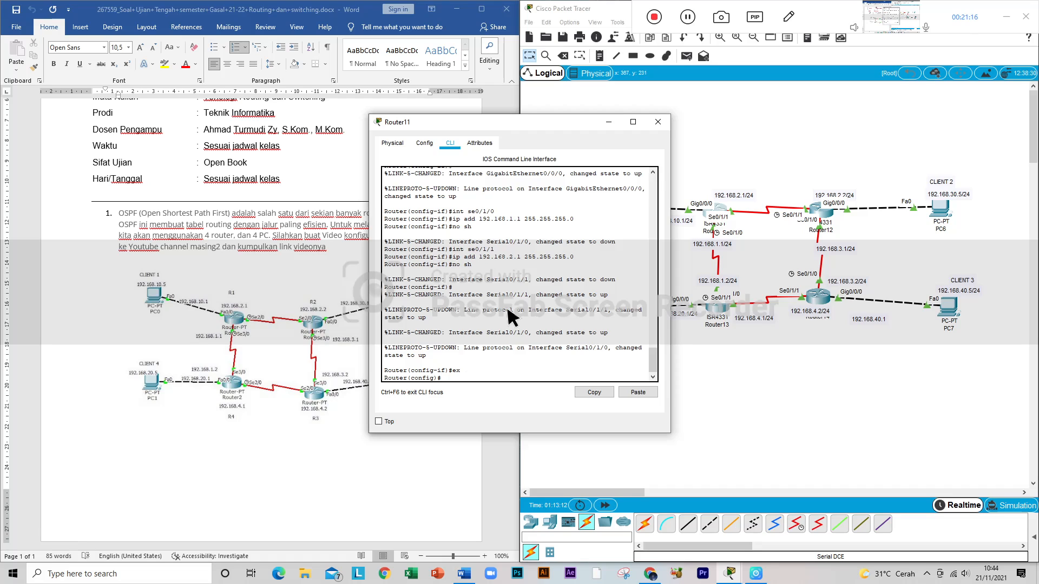
Step: Start OSPF process 10 on Router11 with router ospf 10
{"action": "type", "text": "router"}
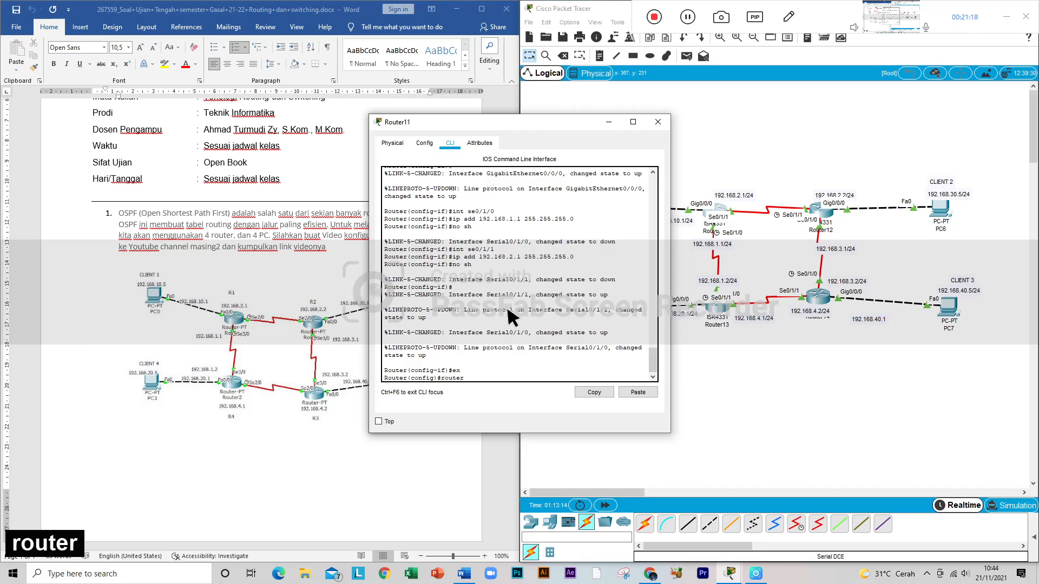
{"action": "type", "text": " os"}
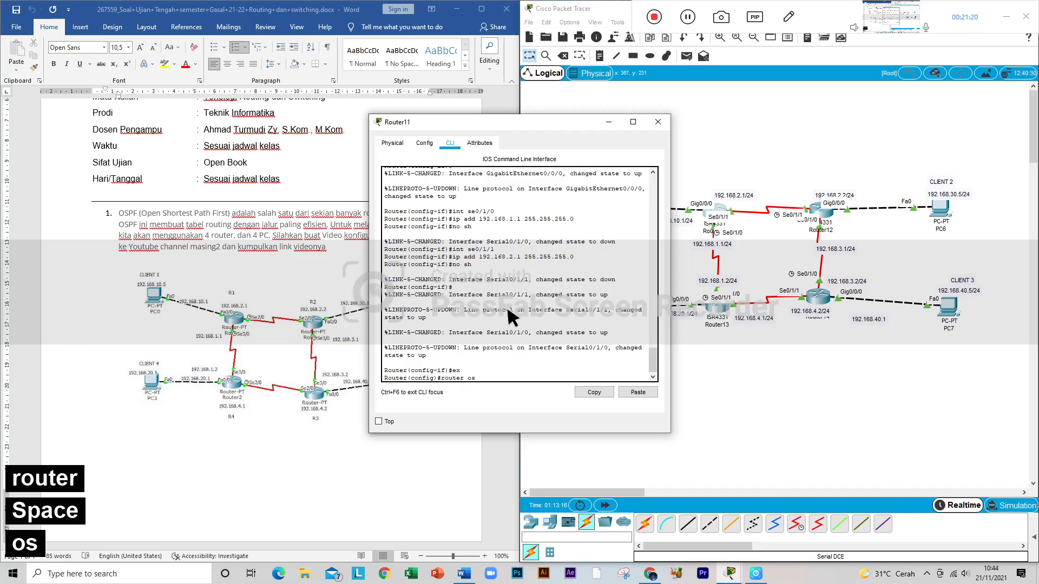
{"action": "type", "text": "p"}
{"action": "key", "text": "Tab"}
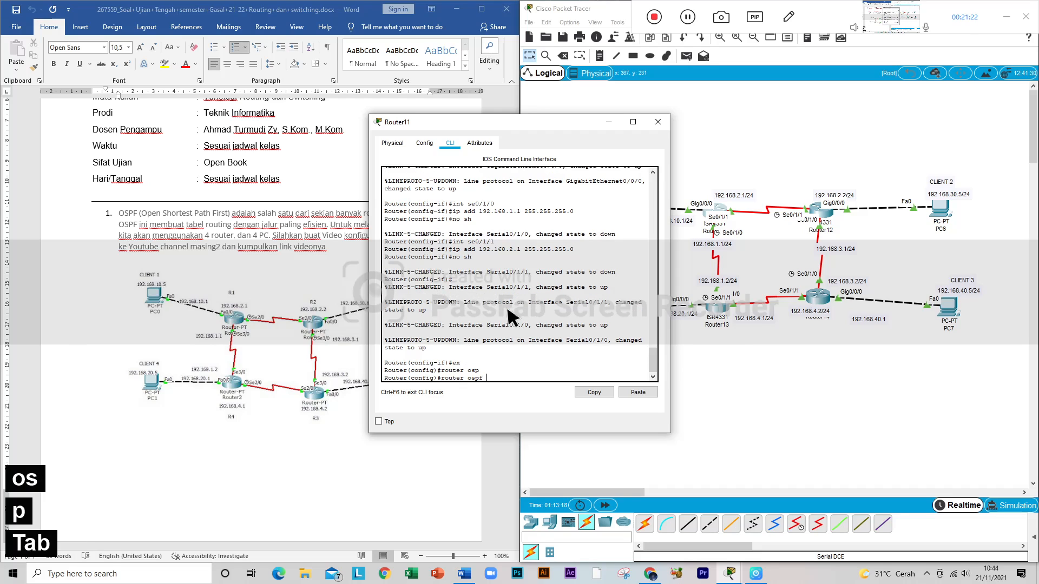
{"action": "type", "text": "10"}
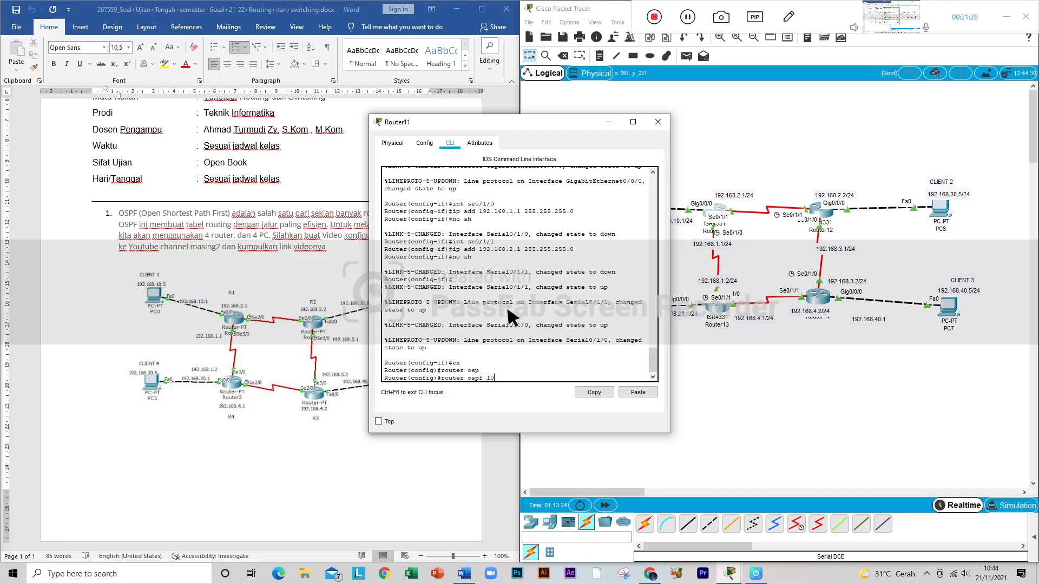
{"action": "key", "text": "Return"}
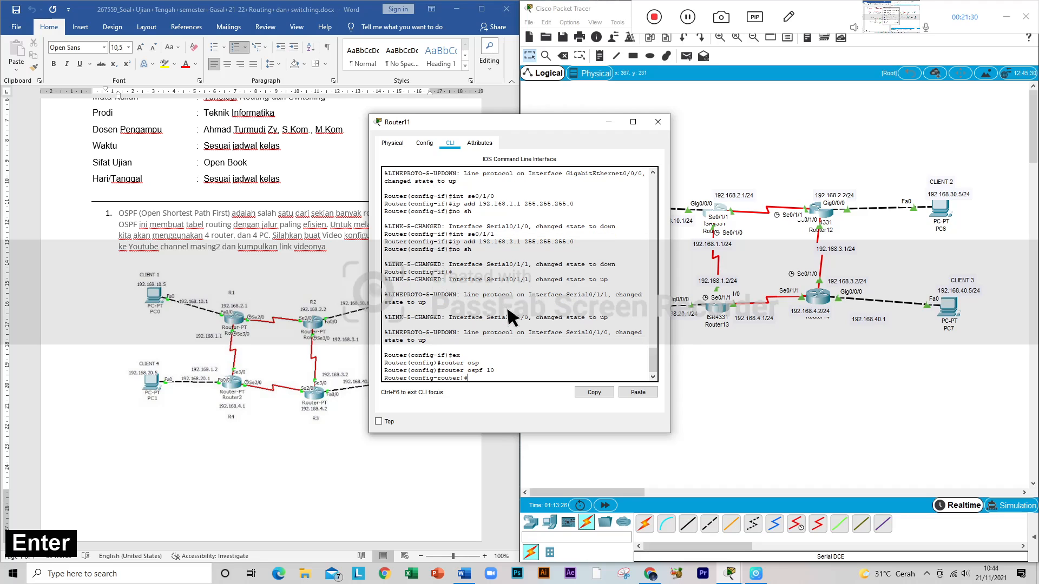
Step: Shift Router11's window aside and try to enter 192.168.10.0 0.0.0.255 area 0 in its OSPF configuration
{"action": "left_click_drag", "start_coordinate": [523, 131], "coordinate": [482, 120]}
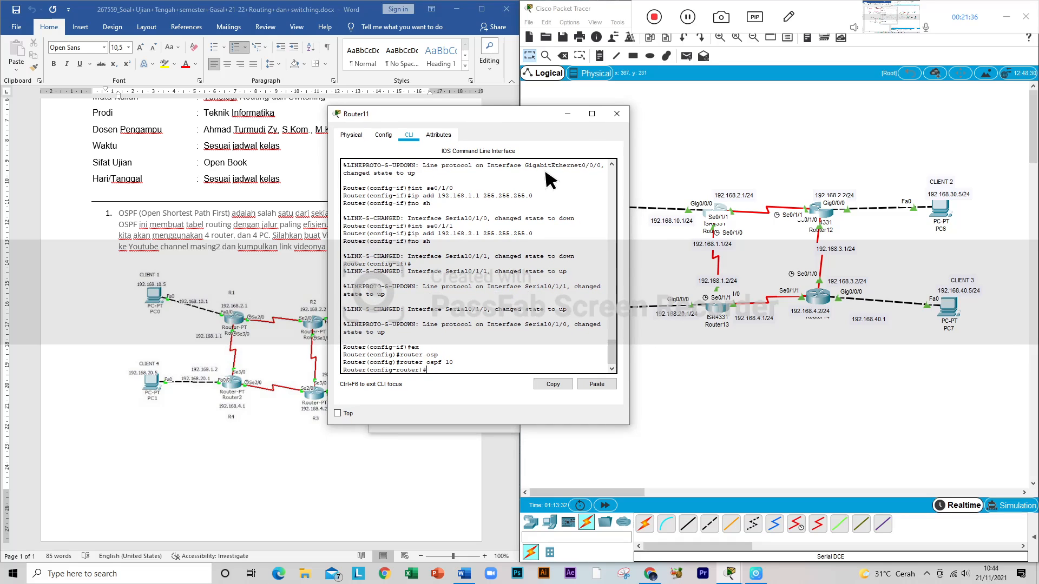
{"action": "type", "text": "192"}
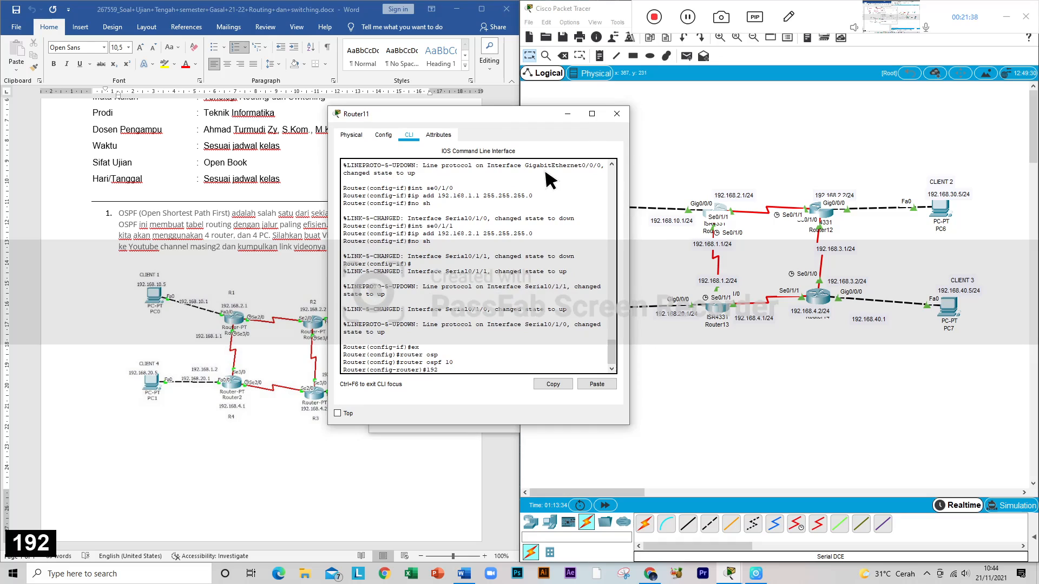
{"action": "type", "text": ".168."}
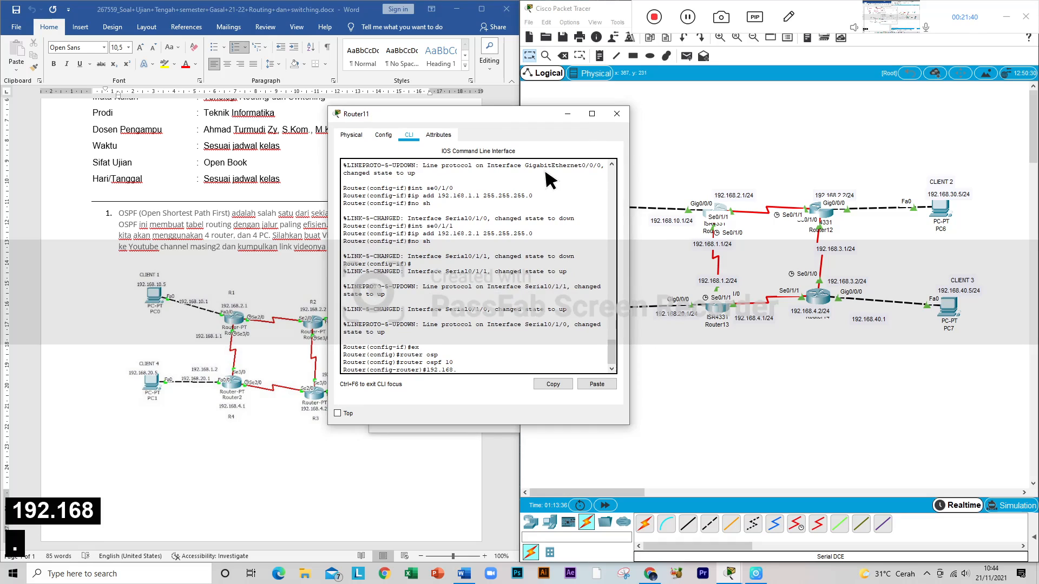
{"action": "type", "text": "10.0"}
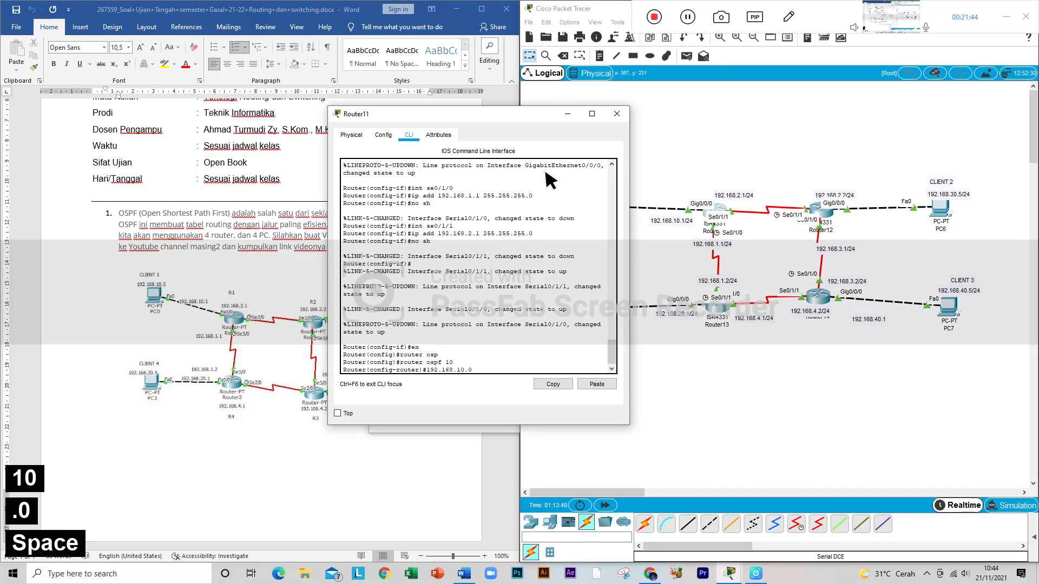
{"action": "type", "text": " 0.0.0"}
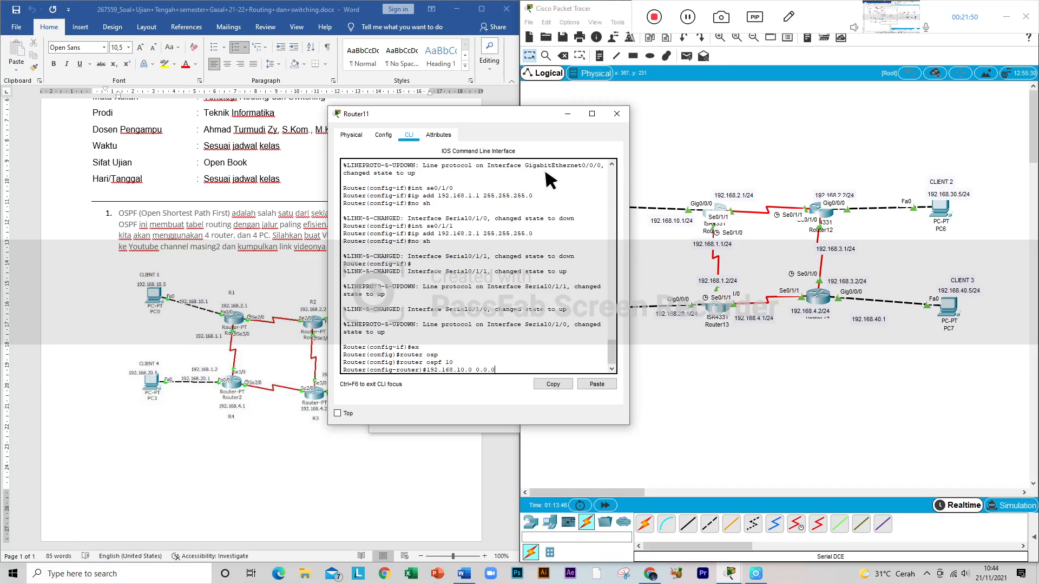
{"action": "type", "text": ".255"}
{"action": "type", "text": "area"}
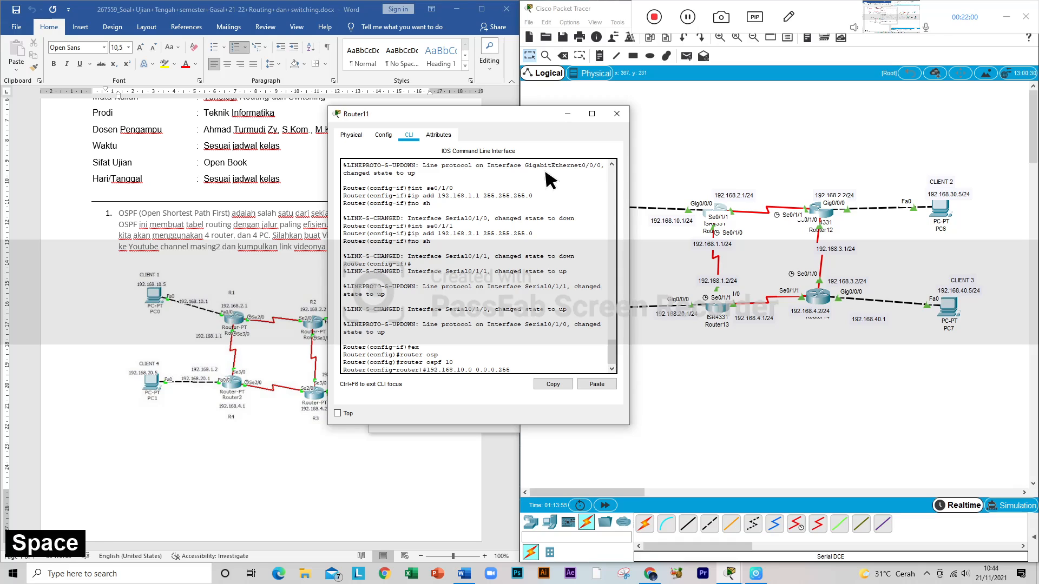
{"action": "type", "text": " 0"}
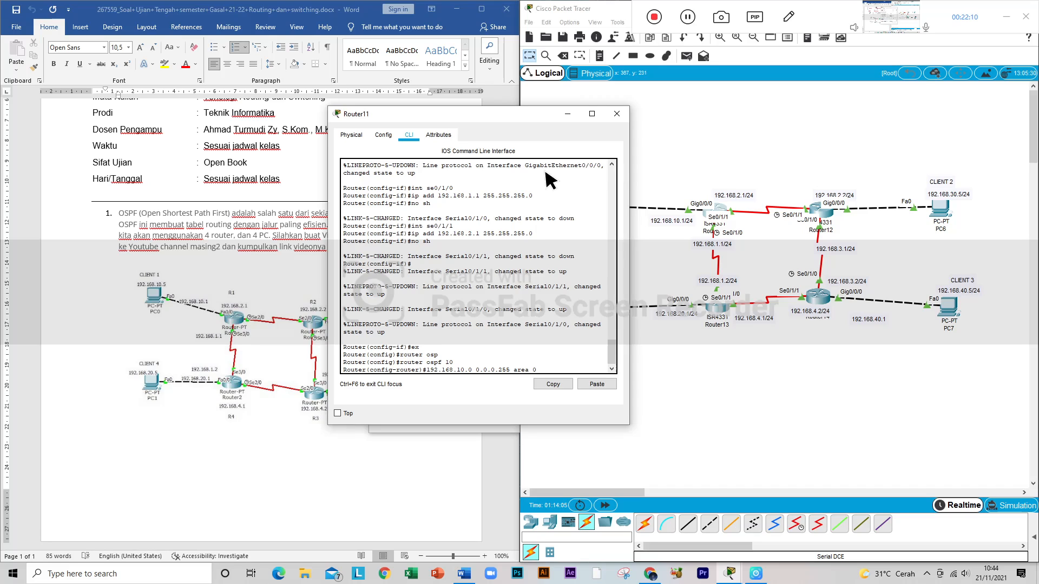
{"action": "key", "text": "Return"}
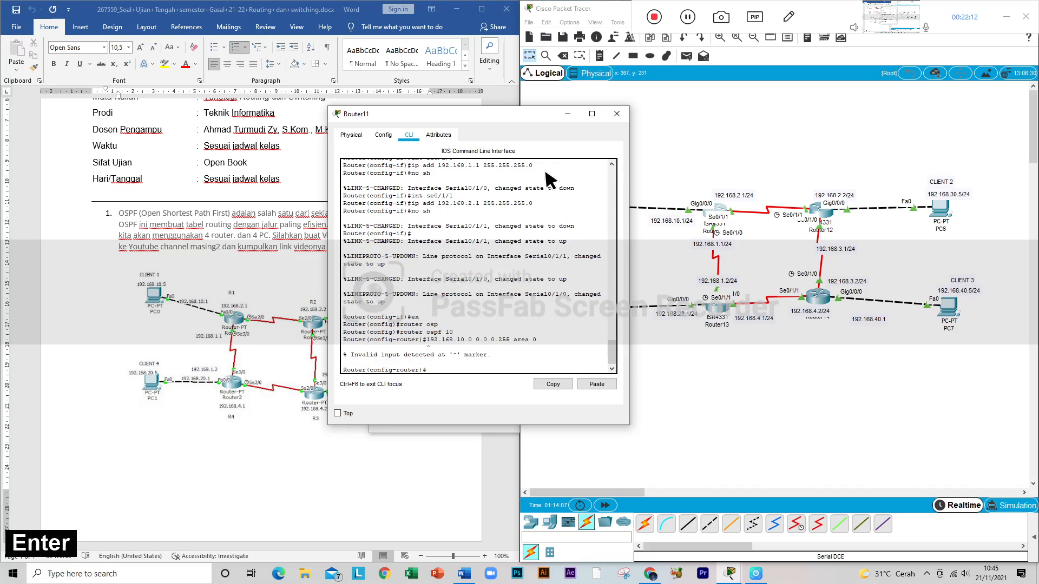
Step: Add network 192.168.10.0 0.0.0.255 area 0 to Router11's OSPF configuration by completing the rejected line with the network keyword
{"action": "key", "text": "Up"}
{"action": "key", "text": "Left"}
{"action": "key", "text": "Left"}
{"action": "key", "text": "Left"}
{"action": "key", "text": "Left"}
{"action": "key", "text": "Left"}
{"action": "key", "text": "Left"}
{"action": "key", "text": "Left"}
{"action": "key", "text": "Left"}
{"action": "key", "text": "Left"}
{"action": "key", "text": "Left"}
{"action": "key", "text": "Left"}
{"action": "key", "text": "Left"}
{"action": "key", "text": "Left"}
{"action": "key", "text": "Left"}
{"action": "key", "text": "Left"}
{"action": "key", "text": "Left"}
{"action": "key", "text": "Left"}
{"action": "key", "text": "Left"}
{"action": "key", "text": "Left"}
{"action": "key", "text": "Left"}
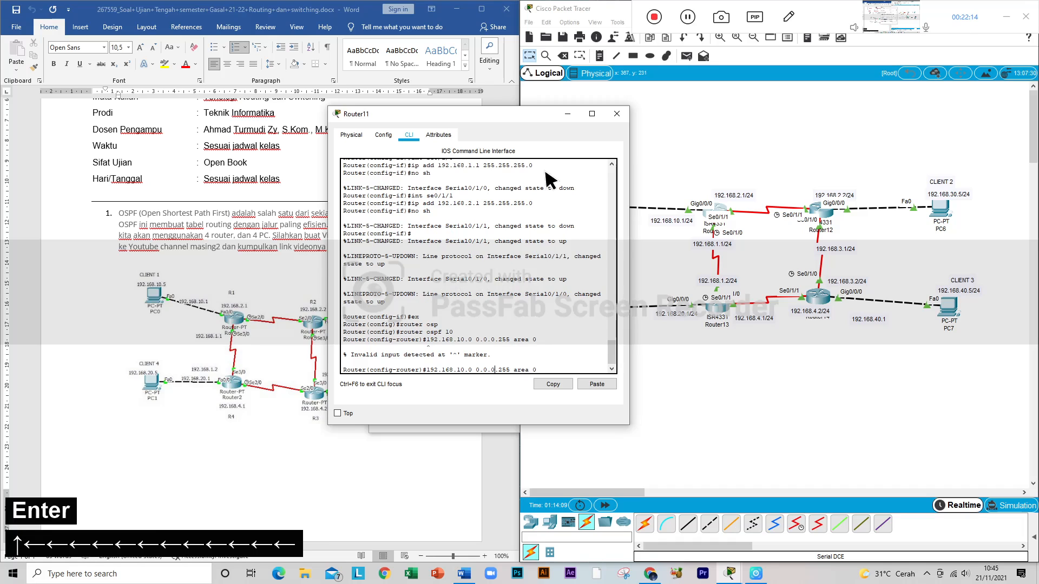
{"action": "type", "text": "net"}
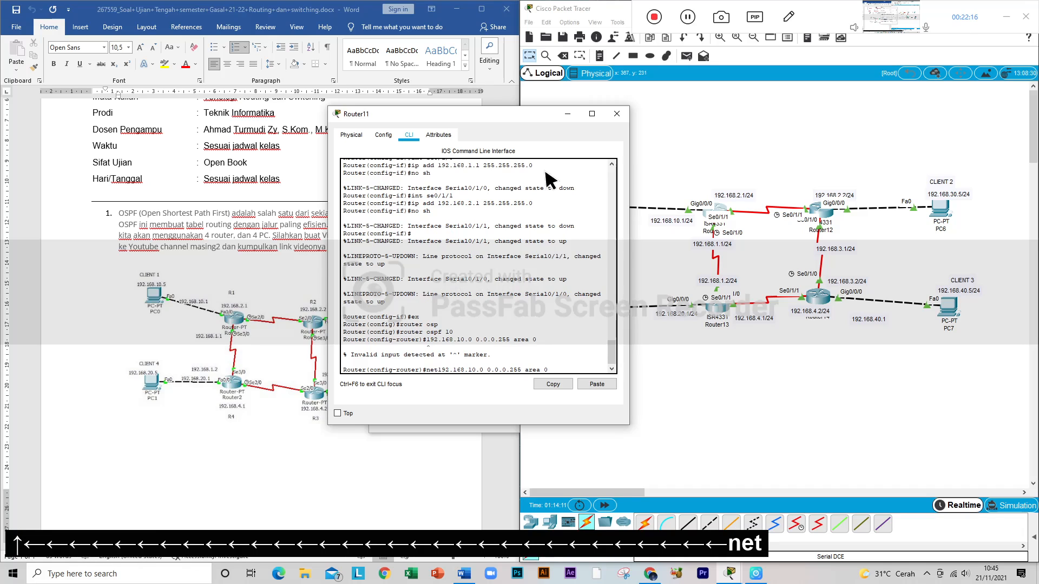
{"action": "type", "text": "worl"}
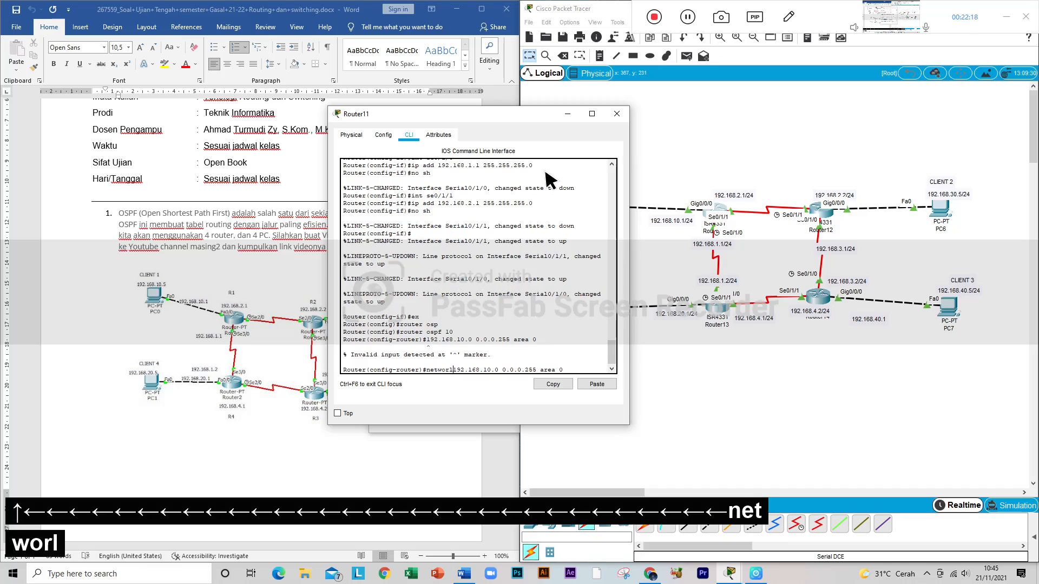
{"action": "key", "text": "BackSpace"}
{"action": "key", "text": "BackSpace"}
{"action": "type", "text": "k"}
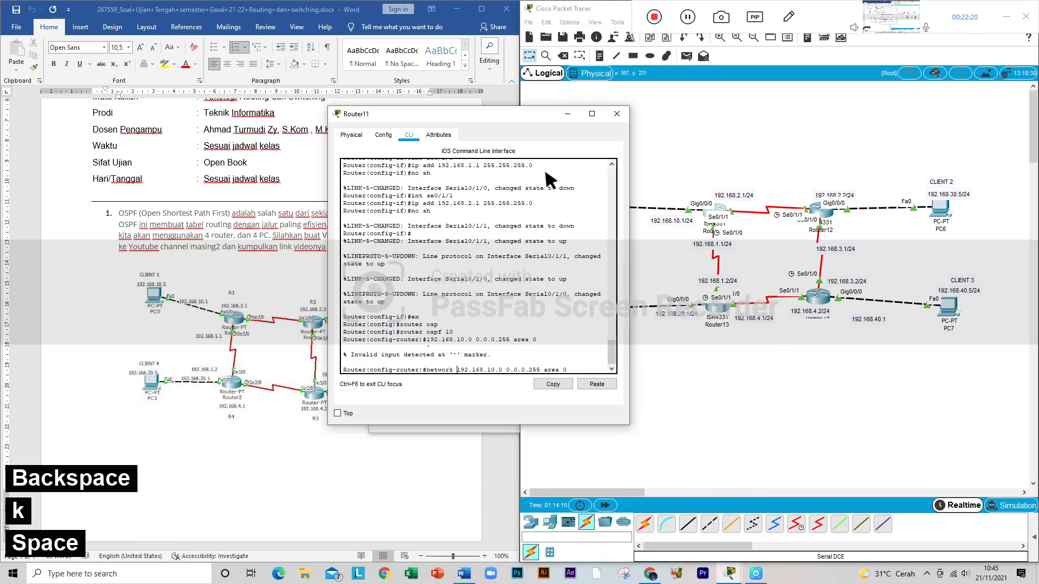
{"action": "key", "text": "Return"}
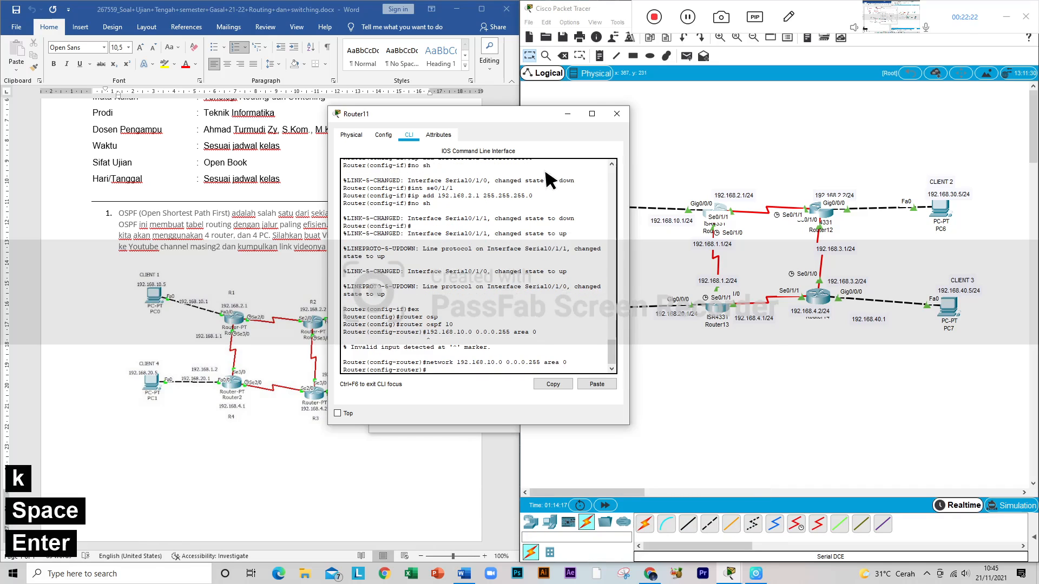
Step: Add network 192.168.2.0 0.0.0.255 area 0 to Router11's OSPF configuration, reusing the preceding network command
{"action": "key", "text": "Up"}
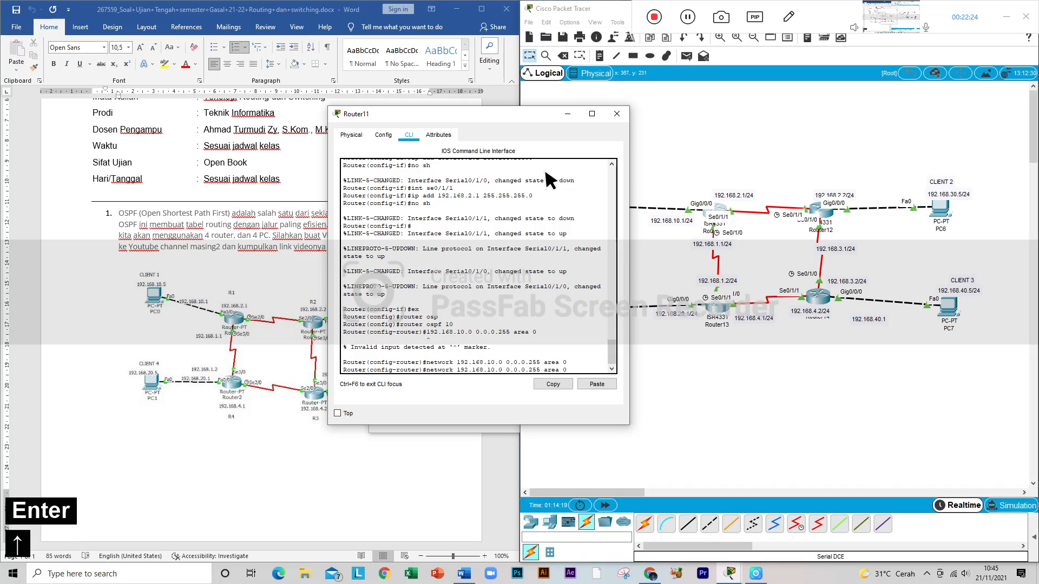
{"action": "key", "text": "Left"}
{"action": "key", "text": "Left"}
{"action": "key", "text": "Left"}
{"action": "key", "text": "Left"}
{"action": "key", "text": "Left"}
{"action": "key", "text": "Left"}
{"action": "key", "text": "Left"}
{"action": "key", "text": "Left"}
{"action": "key", "text": "Left"}
{"action": "key", "text": "Left"}
{"action": "key", "text": "Left"}
{"action": "key", "text": "Left"}
{"action": "key", "text": "Left"}
{"action": "key", "text": "Left"}
{"action": "key", "text": "Left"}
{"action": "key", "text": "Left"}
{"action": "key", "text": "Left"}
{"action": "key", "text": "Left"}
{"action": "key", "text": "Left"}
{"action": "key", "text": "Left"}
{"action": "key", "text": "Right"}
{"action": "key", "text": "Right"}
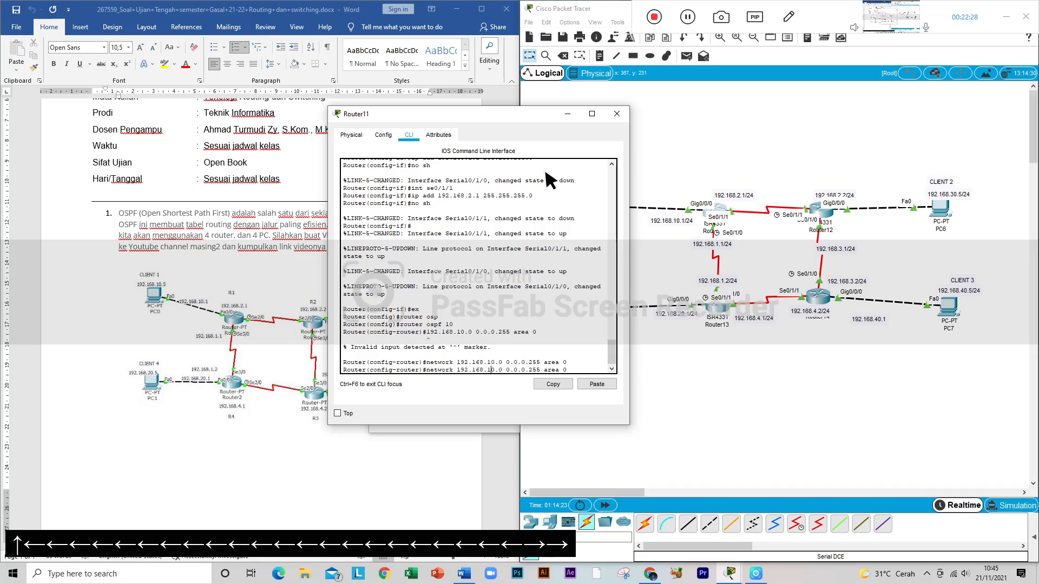
{"action": "key", "text": "Right"}
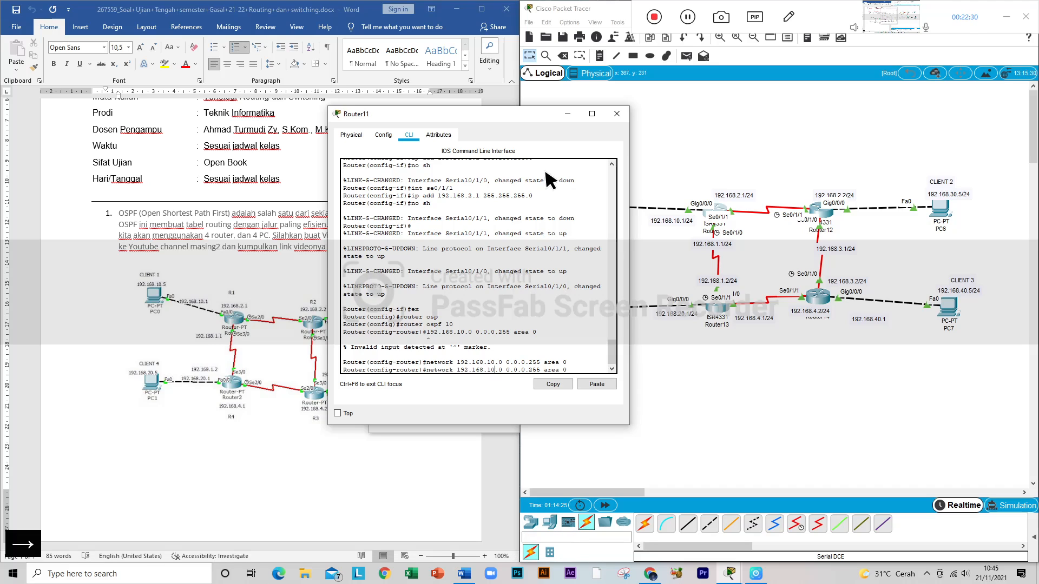
{"action": "key", "text": "BackSpace"}
{"action": "key", "text": "BackSpace"}
{"action": "type", "text": "2"}
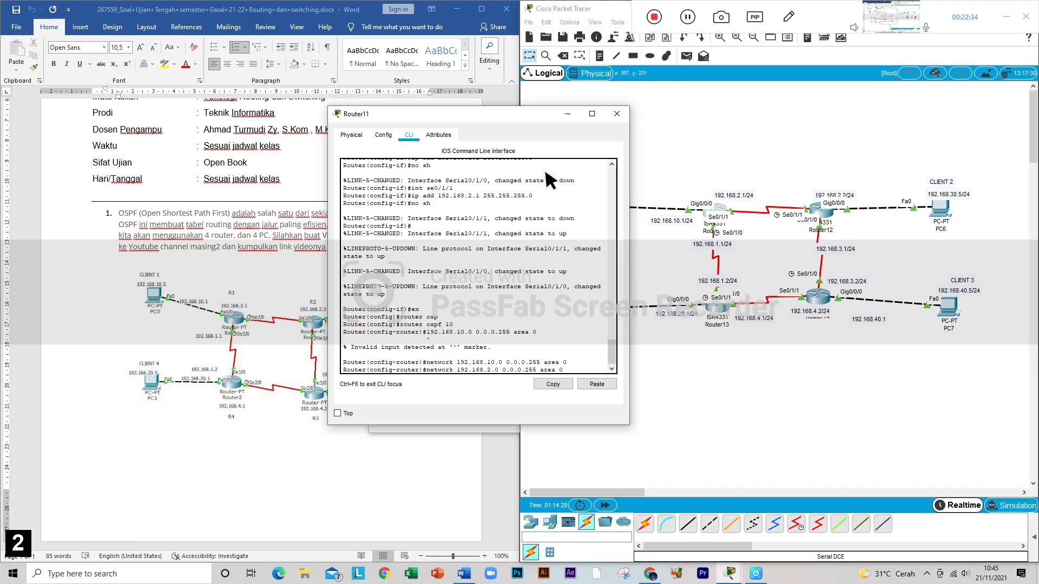
{"action": "key", "text": "Return"}
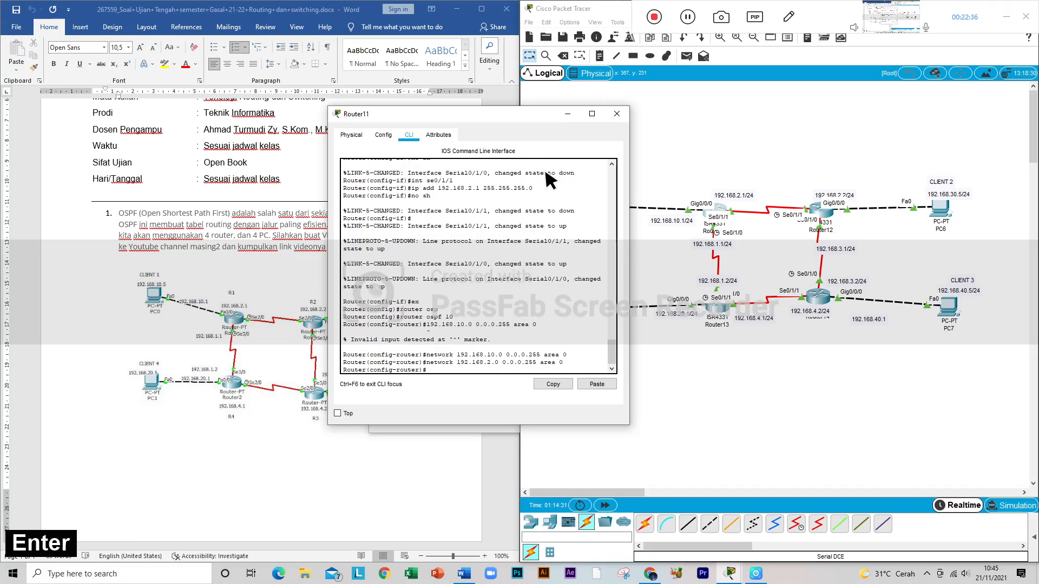
Step: Add network 192.168.1.0 0.0.0.255 area 0 to Router11's OSPF configuration, reusing the preceding network command
{"action": "key", "text": "Up"}
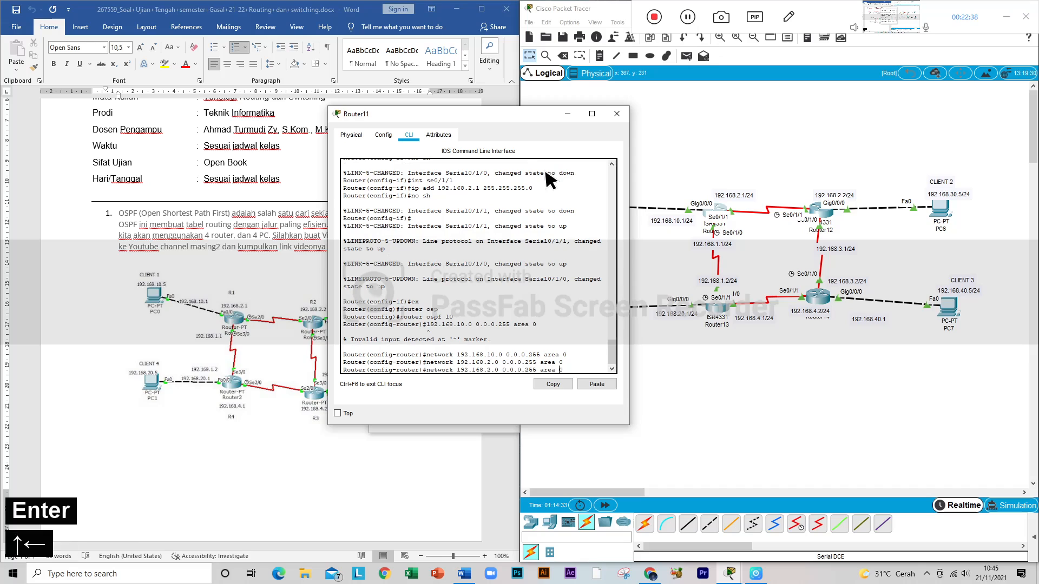
{"action": "key", "text": "Left"}
{"action": "key", "text": "Left"}
{"action": "key", "text": "Left"}
{"action": "key", "text": "Left"}
{"action": "key", "text": "Left"}
{"action": "key", "text": "Left"}
{"action": "key", "text": "Left"}
{"action": "key", "text": "Left"}
{"action": "key", "text": "Left"}
{"action": "key", "text": "Left"}
{"action": "key", "text": "Left"}
{"action": "key", "text": "Left"}
{"action": "key", "text": "Left"}
{"action": "key", "text": "Left"}
{"action": "key", "text": "Left"}
{"action": "key", "text": "Left"}
{"action": "key", "text": "Left"}
{"action": "key", "text": "Left"}
{"action": "key", "text": "Left"}
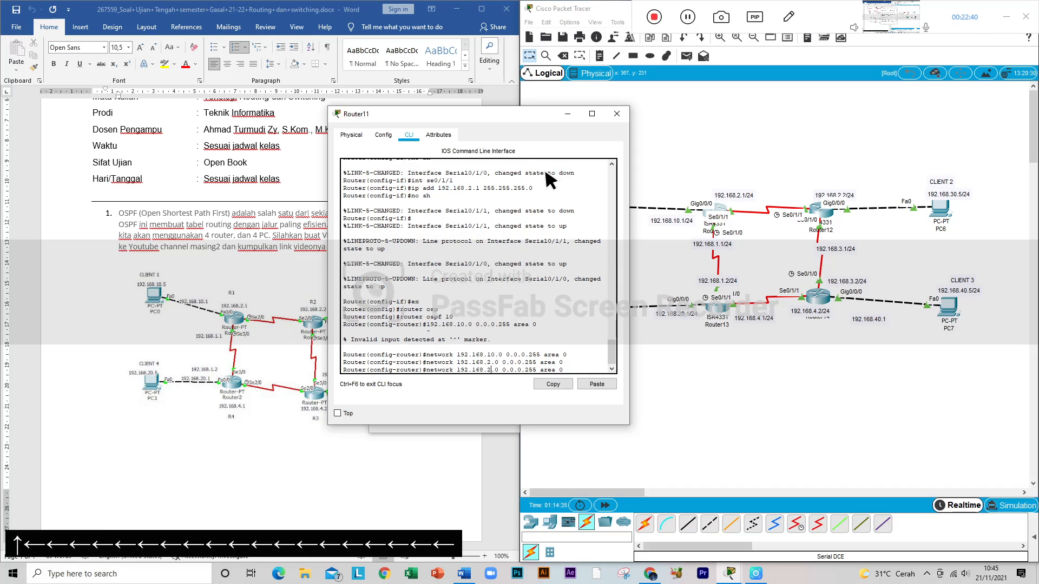
{"action": "key", "text": "BackSpace"}
{"action": "type", "text": "1"}
{"action": "key", "text": "Return"}
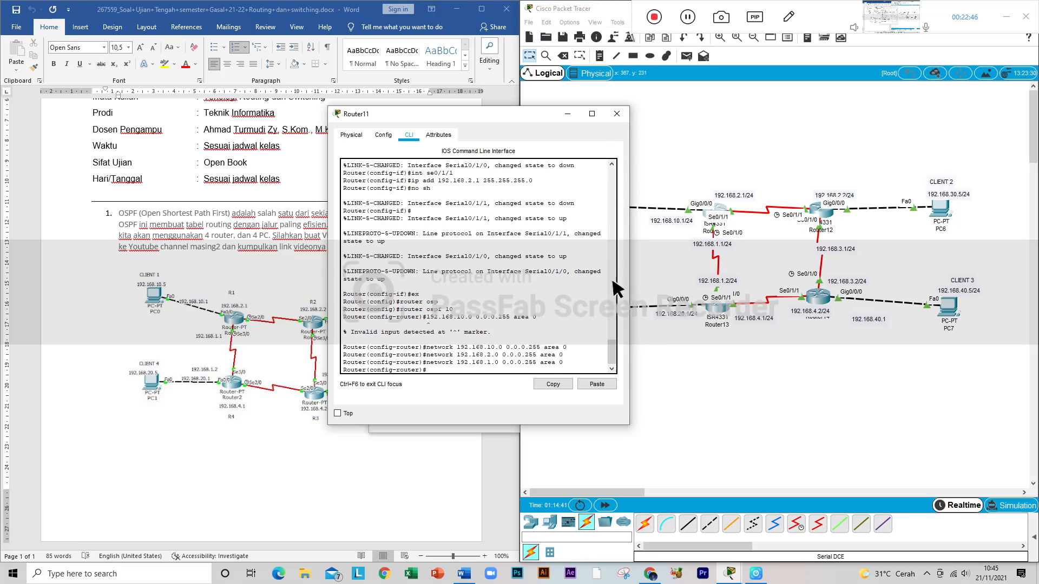
Step: Close Router11's window, open Router12's command line and leave interface configuration with ex
{"action": "left_click", "coordinate": [616, 113]}
{"action": "left_click", "coordinate": [820, 214]}
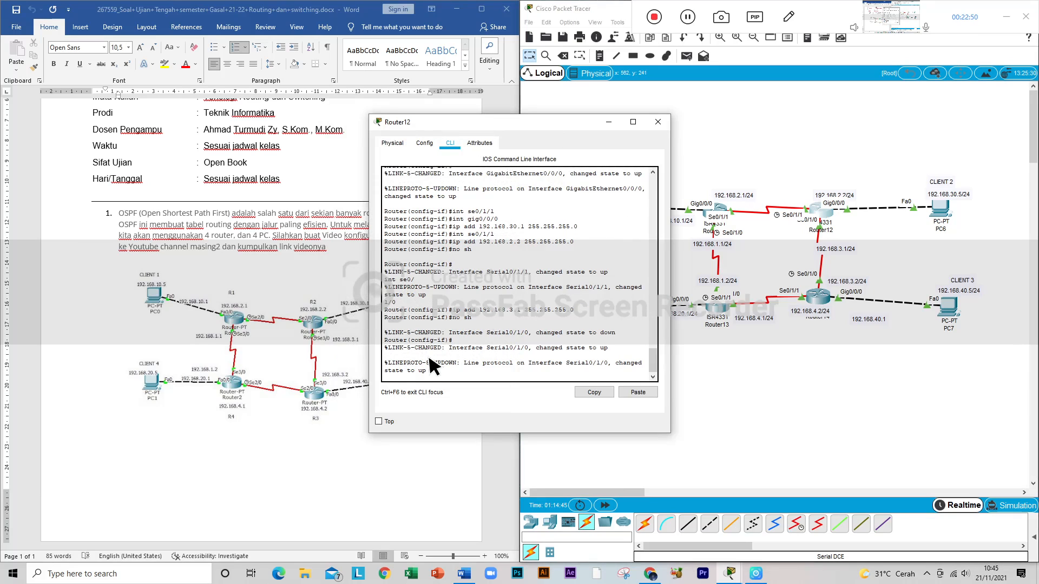
{"action": "key", "text": "Return"}
{"action": "type", "text": "ex"}
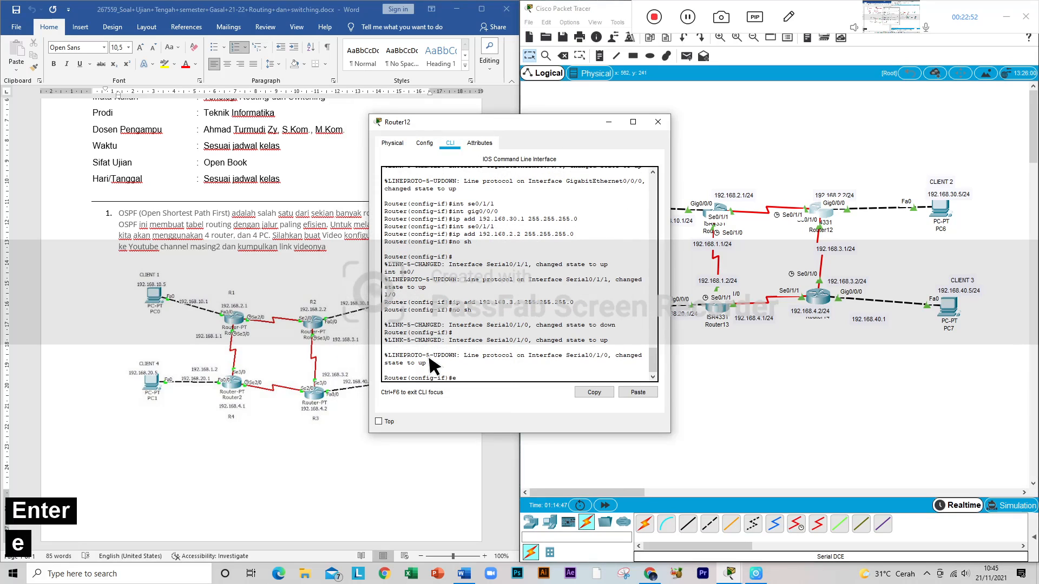
{"action": "key", "text": "Return"}
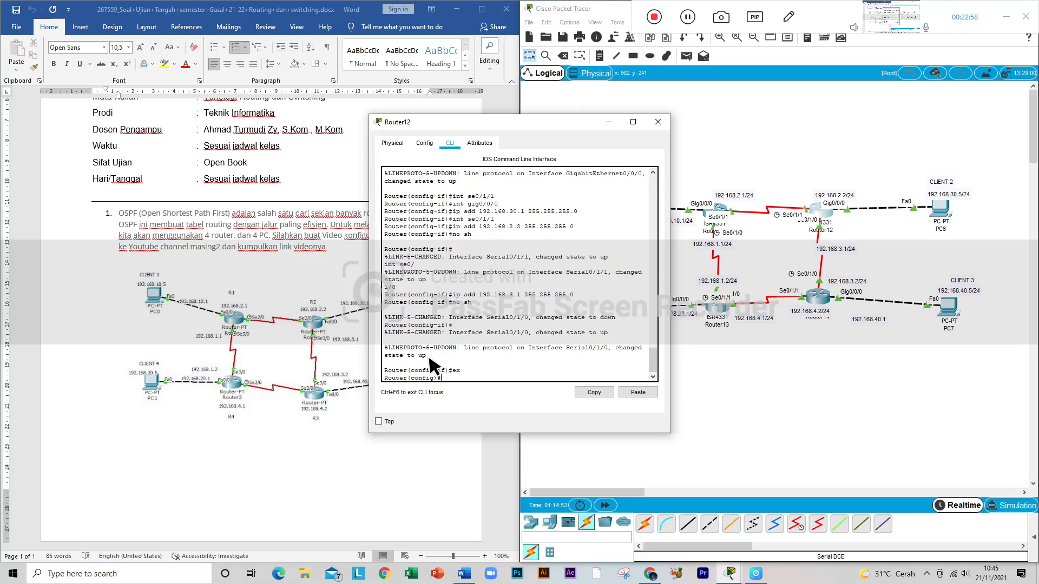
Step: Try to start OSPF process 10 on Router12
{"action": "type", "text": "rouetr"}
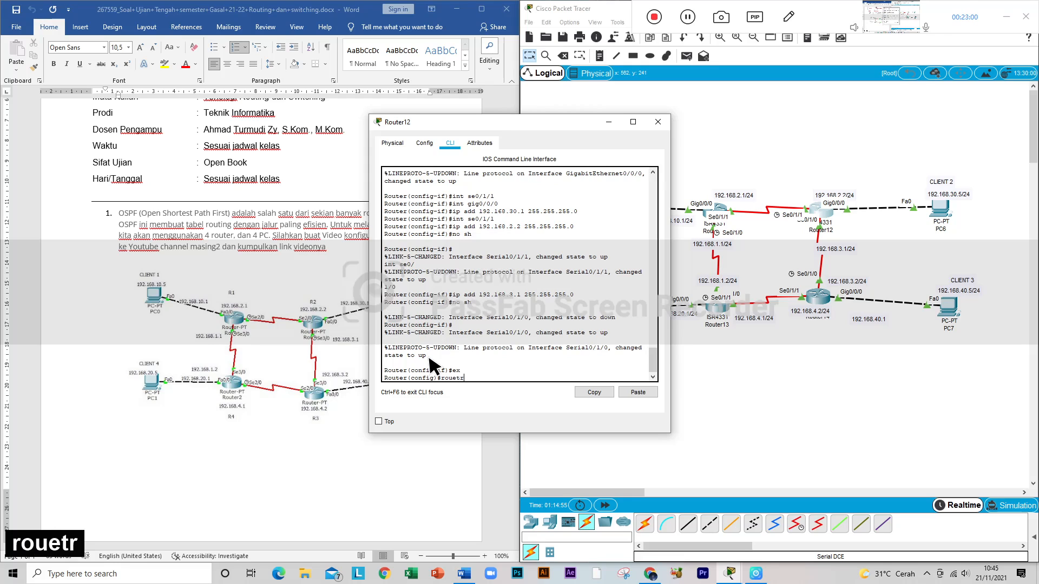
{"action": "type", "text": " os"}
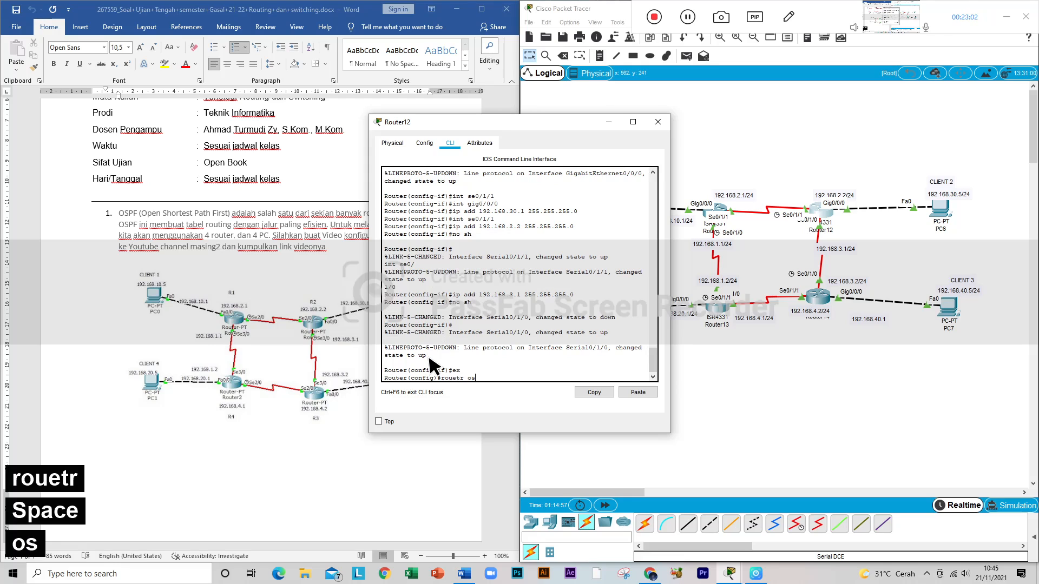
{"action": "type", "text": "p"}
{"action": "key", "text": "Tab"}
{"action": "type", "text": "f "}
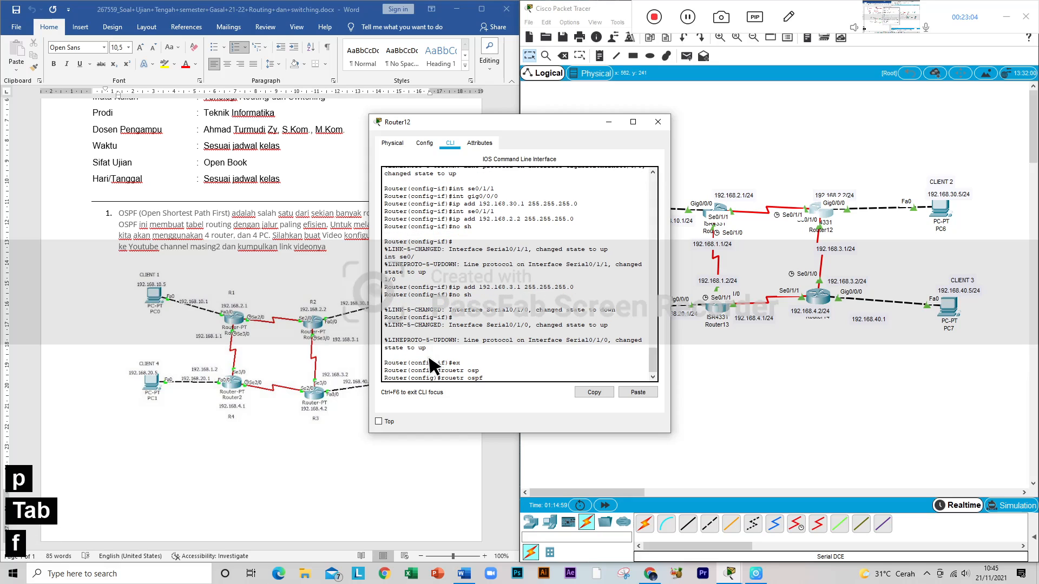
{"action": "type", "text": "10"}
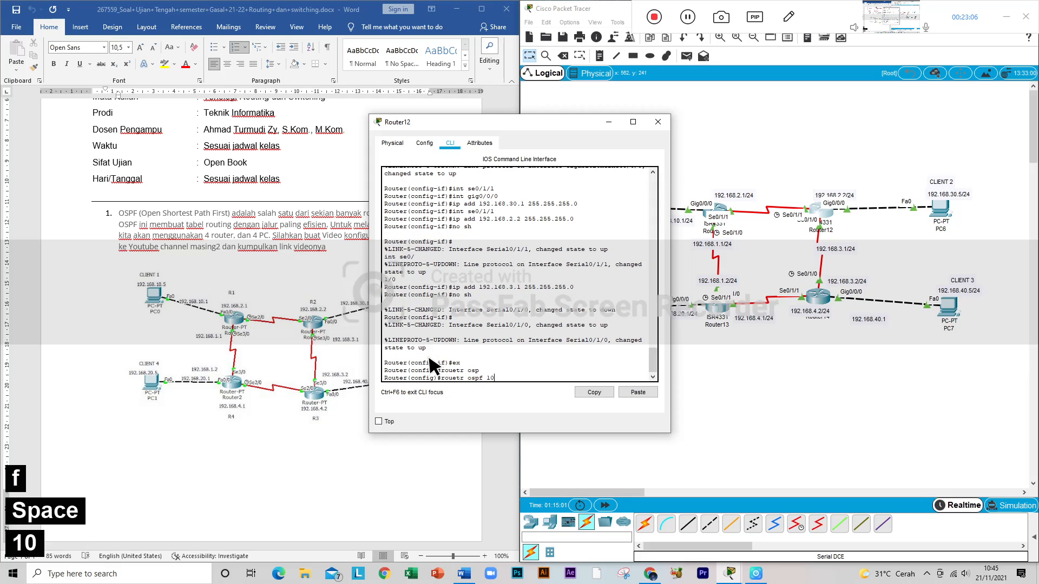
{"action": "key", "text": "Return"}
Step: Correct the mistyped command and start OSPF process 10 on Router12 with router ospf 10
{"action": "key", "text": "Up"}
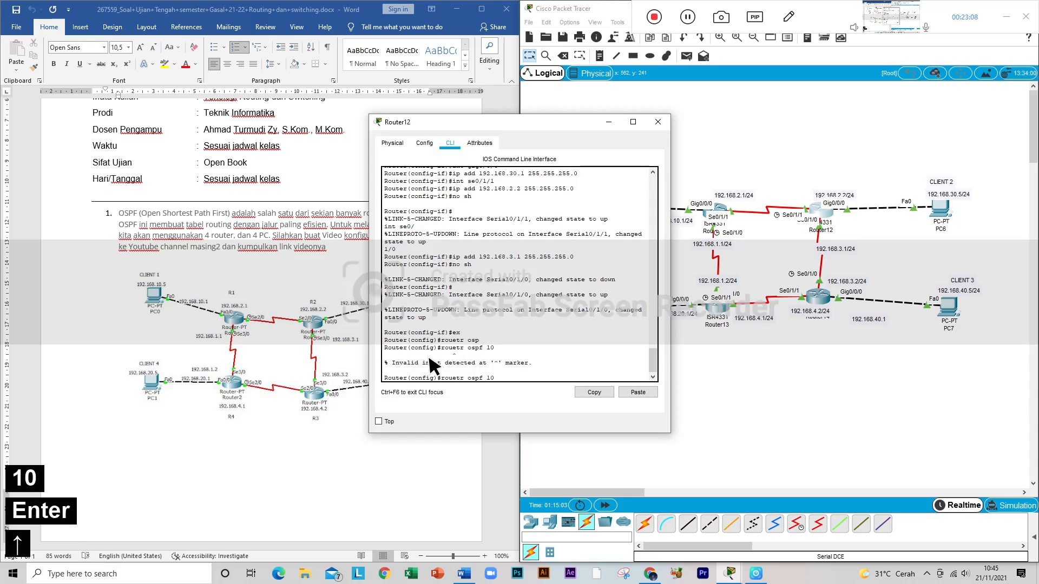
{"action": "key", "text": "BackSpace"}
{"action": "key", "text": "BackSpace"}
{"action": "key", "text": "BackSpace"}
{"action": "type", "text": "router "}
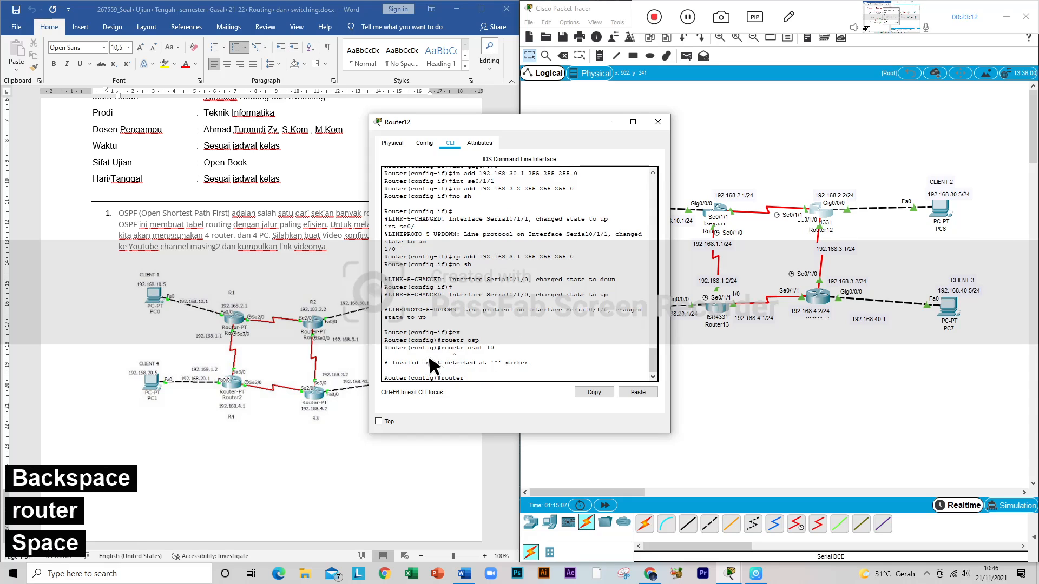
{"action": "type", "text": "osp"}
{"action": "key", "text": "Tab"}
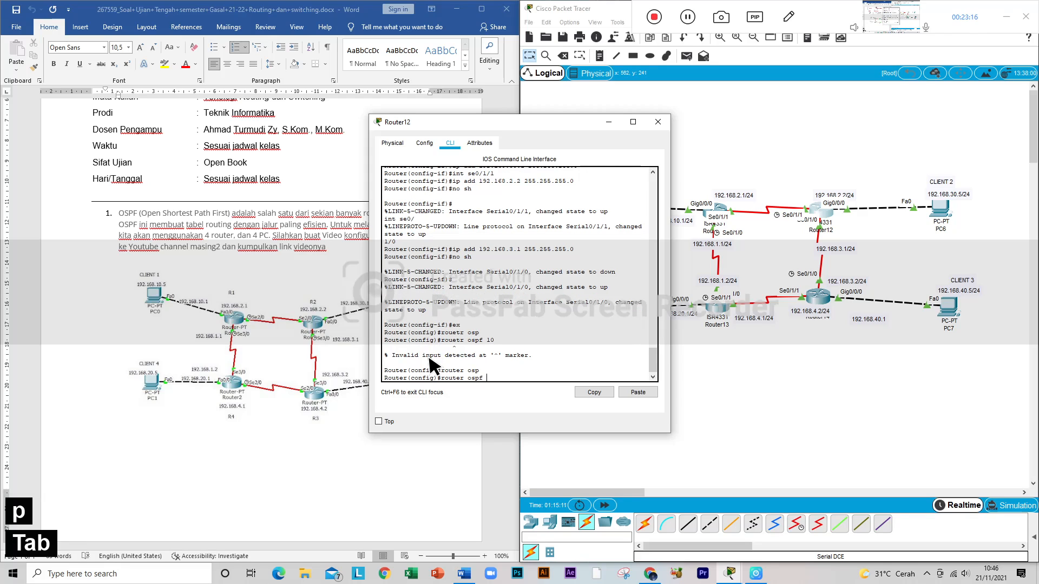
{"action": "type", "text": "10"}
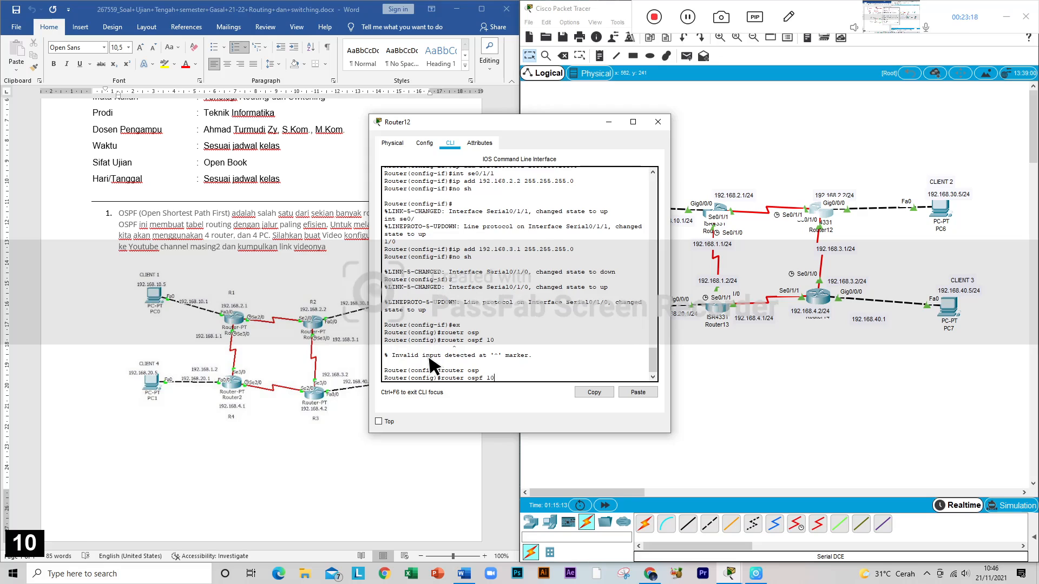
{"action": "key", "text": "Return"}
Step: Shift Router12's window aside and add network 192.168.2.0 0.0.0.255 area 0 to its OSPF configuration
{"action": "type", "text": "netw"}
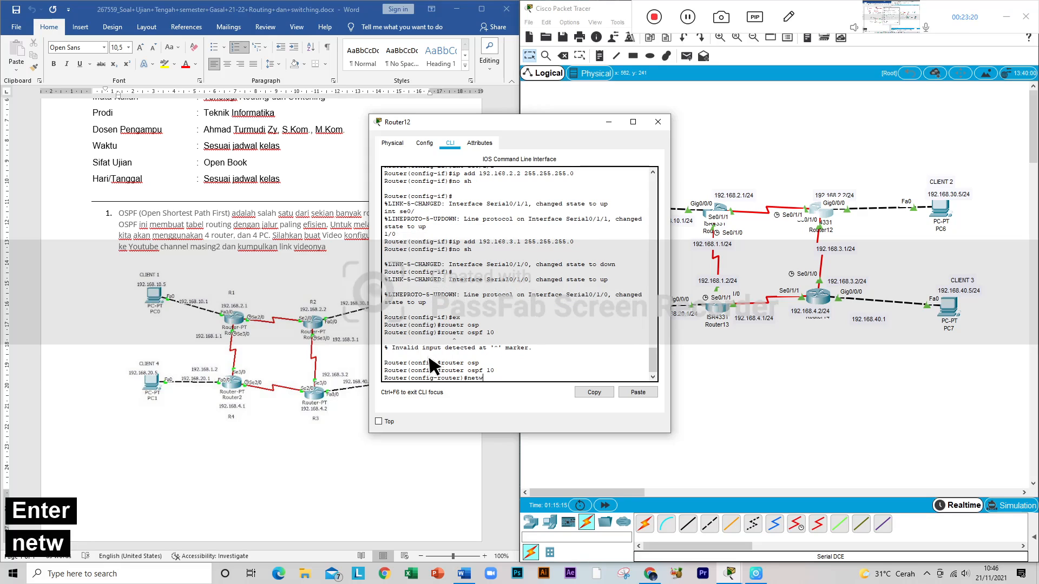
{"action": "key", "text": "Tab"}
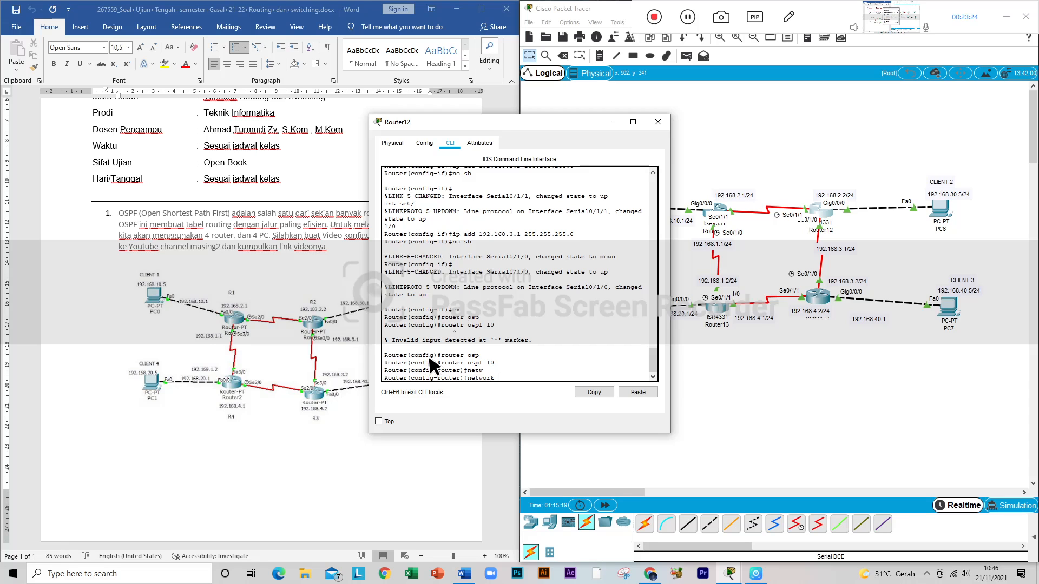
{"action": "left_click_drag", "start_coordinate": [559, 113], "coordinate": [595, 101]}
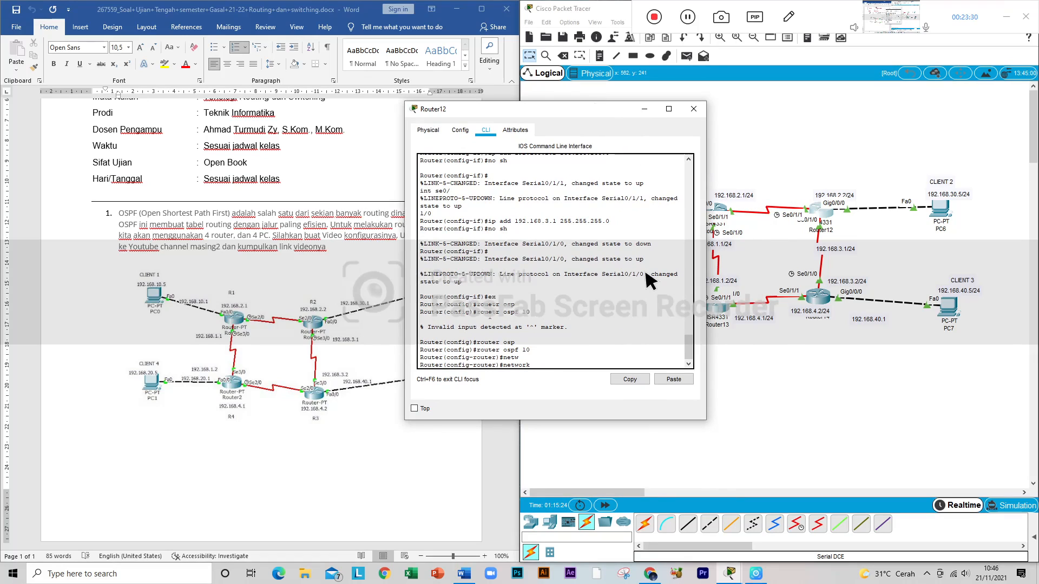
{"action": "type", "text": "192.168"}
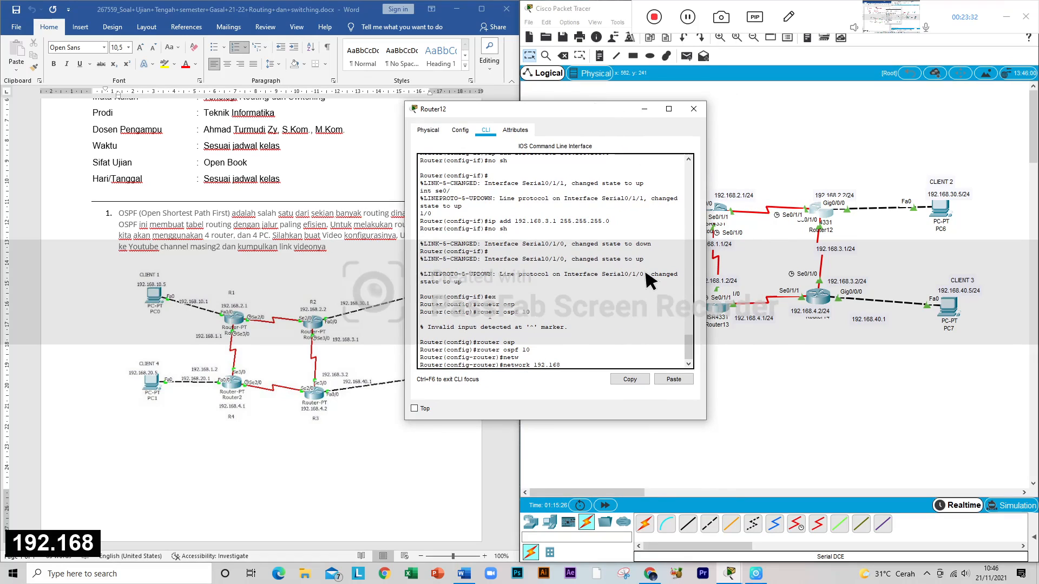
{"action": "type", "text": ".2."}
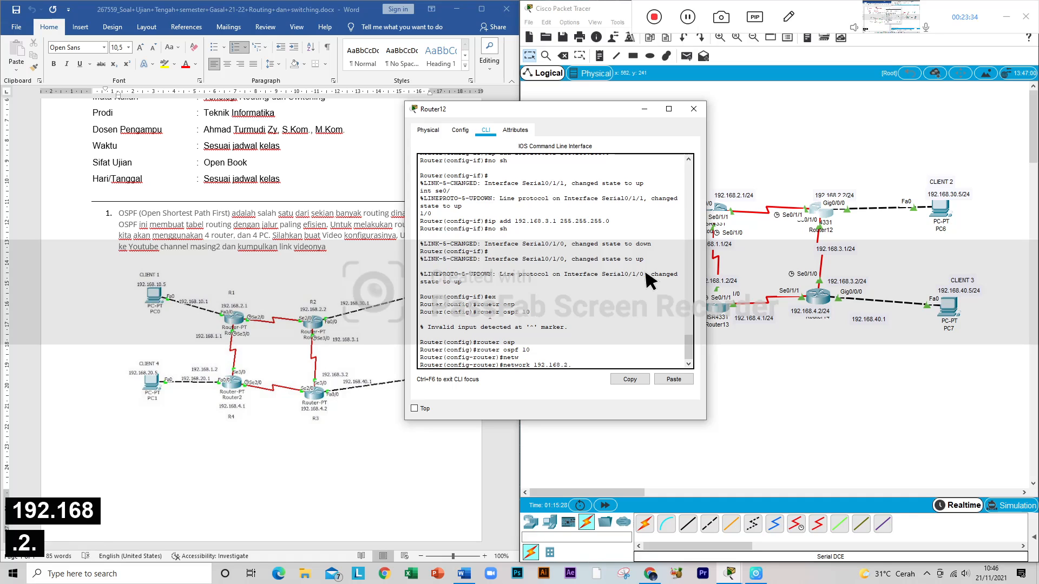
{"action": "type", "text": "0 0"}
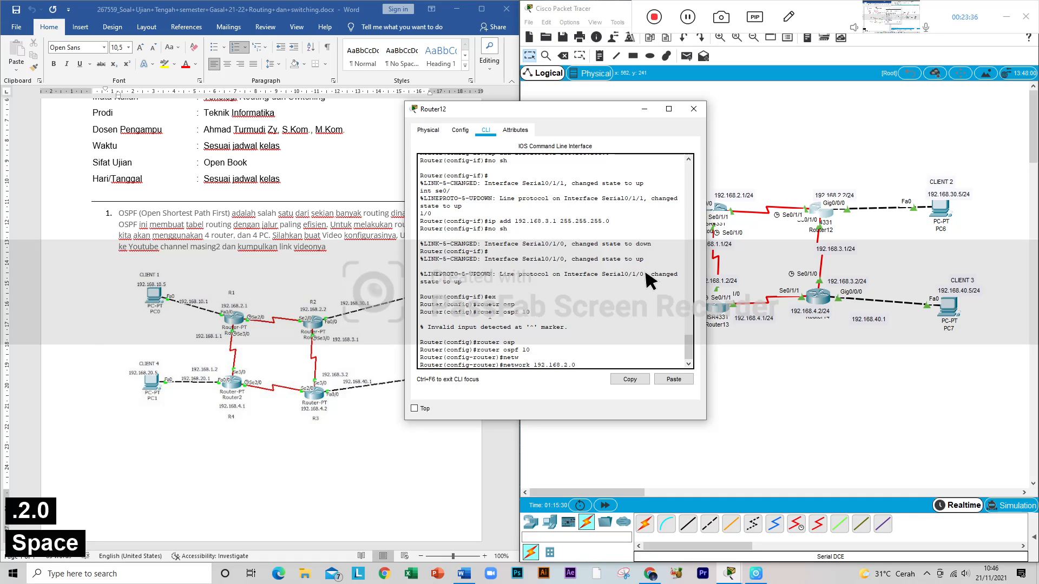
{"action": "type", "text": " 0.0.0."}
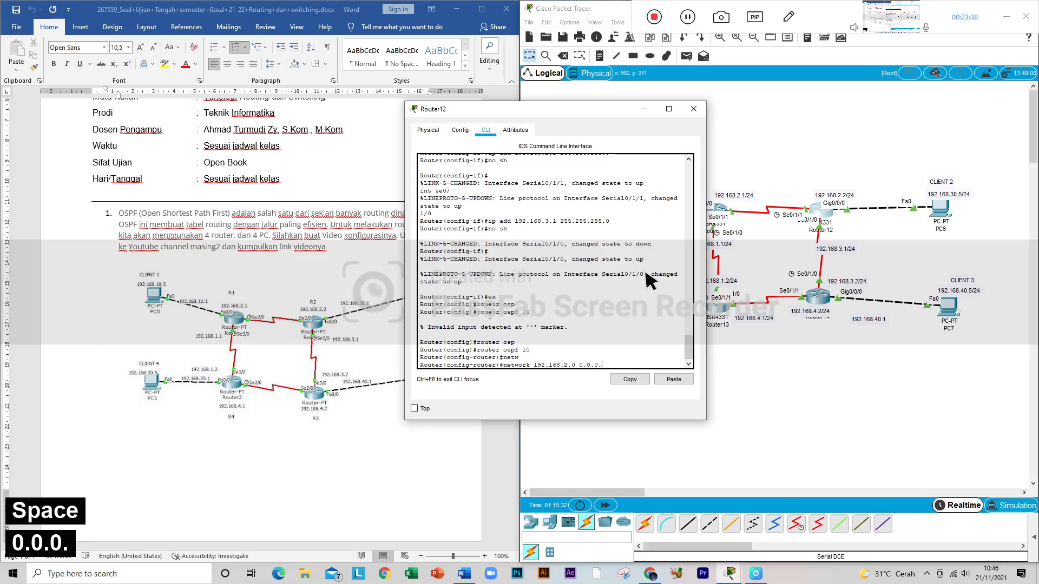
{"action": "type", "text": "255 "}
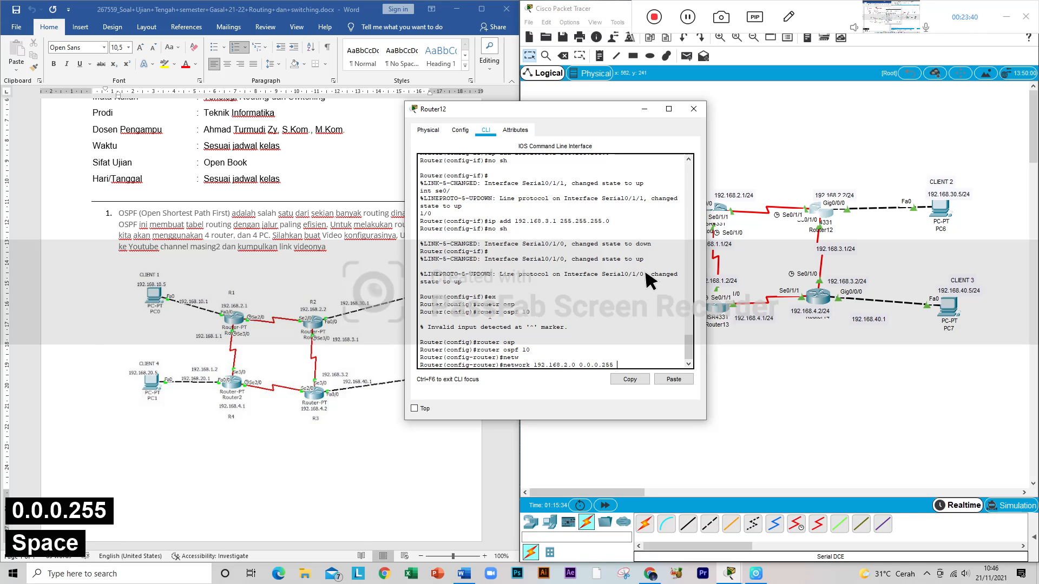
{"action": "type", "text": "area 0"}
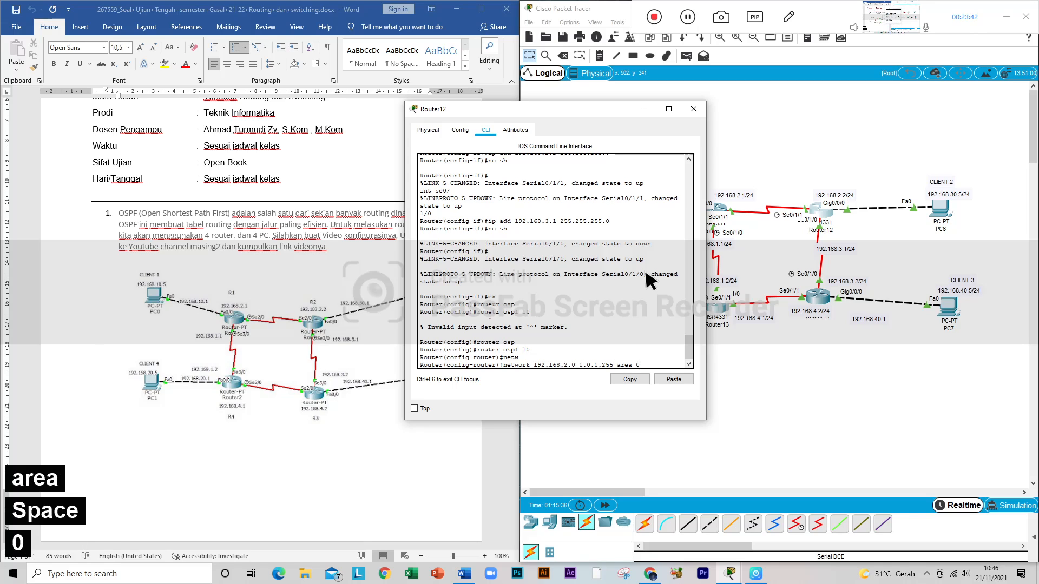
{"action": "key", "text": "Return"}
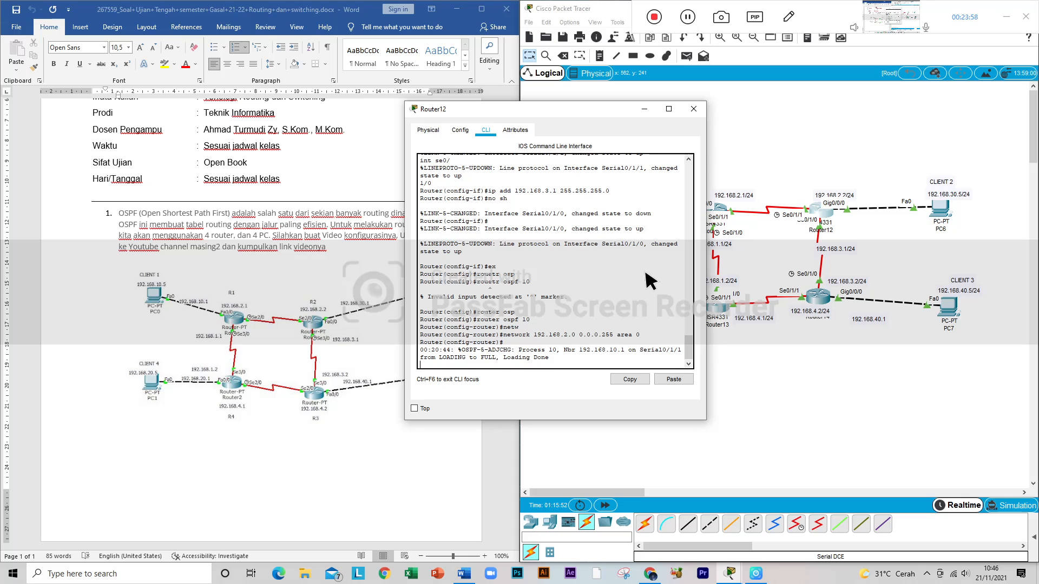
Step: Add network 192.168.30.0 0.0.0.255 area 0 to Router12's OSPF configuration by reusing and editing the previous network command
{"action": "key", "text": "Return"}
{"action": "key", "text": "Up"}
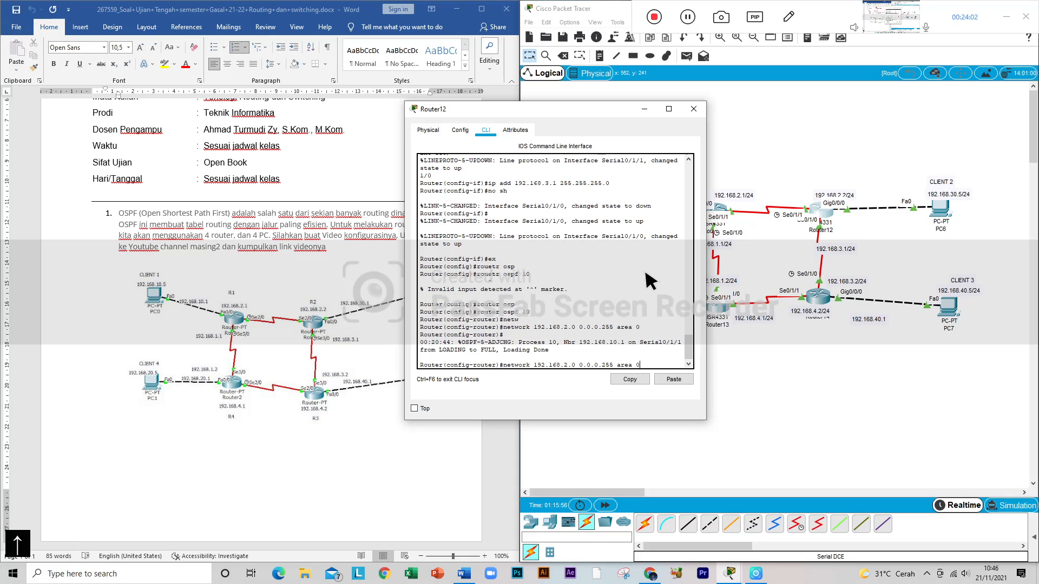
{"action": "key", "text": "Left"}
{"action": "key", "text": "Left"}
{"action": "key", "text": "Left"}
{"action": "key", "text": "Left"}
{"action": "key", "text": "Left"}
{"action": "key", "text": "Left"}
{"action": "key", "text": "Left"}
{"action": "key", "text": "Left"}
{"action": "key", "text": "Left"}
{"action": "key", "text": "Left"}
{"action": "key", "text": "Left"}
{"action": "key", "text": "Left"}
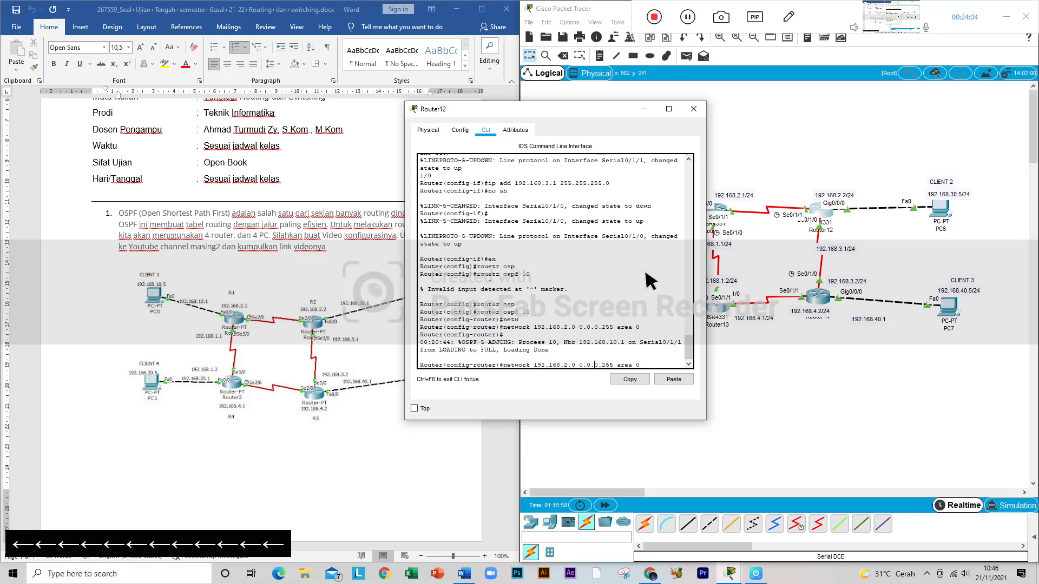
{"action": "key", "text": "Left"}
{"action": "key", "text": "Left"}
{"action": "key", "text": "Left"}
{"action": "key", "text": "Left"}
{"action": "key", "text": "Left"}
{"action": "key", "text": "Left"}
{"action": "key", "text": "Left"}
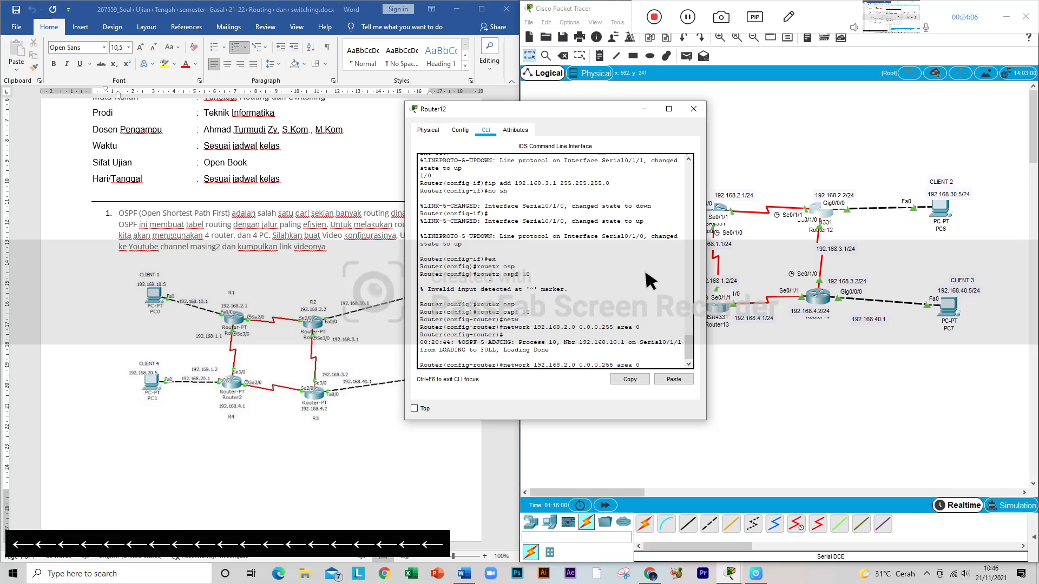
{"action": "key", "text": "BackSpace"}
{"action": "type", "text": "30"}
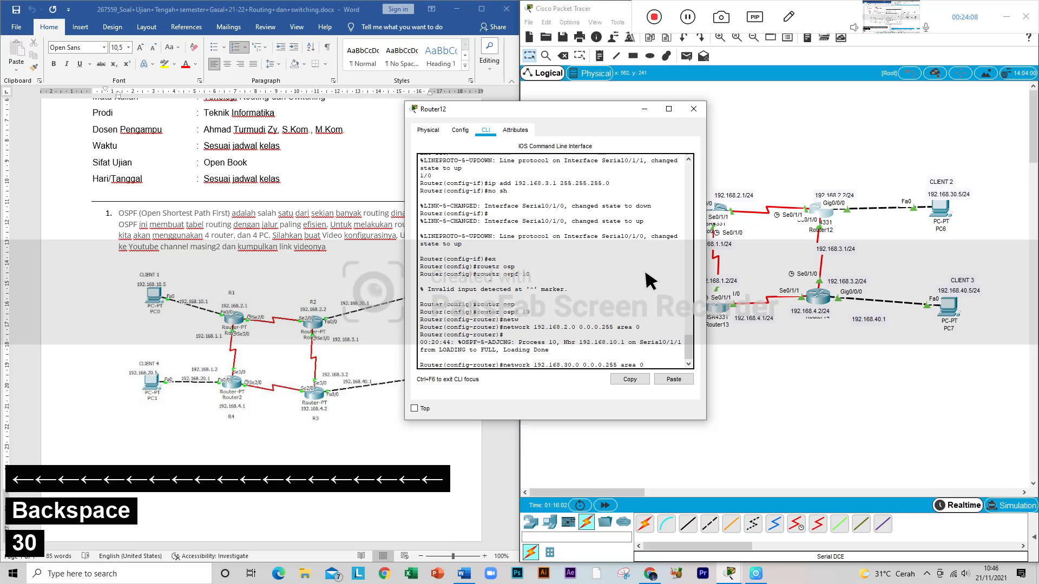
{"action": "key", "text": "Return"}
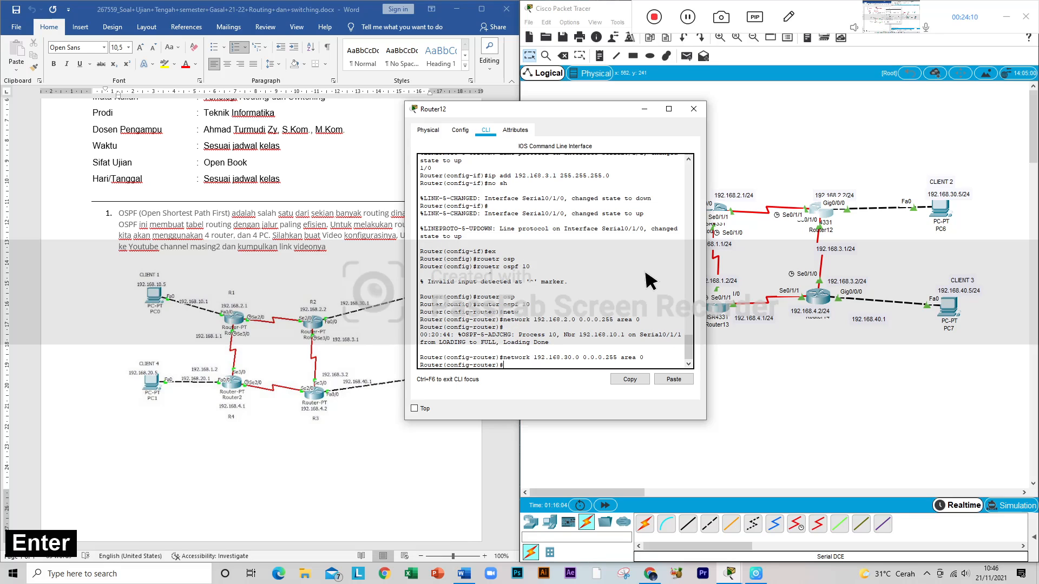
Step: Add network 192.168.3.0 0.0.0.255 area 0 to Router12's OSPF configuration by editing the recalled network command
{"action": "key", "text": "Up"}
{"action": "key", "text": "Left"}
{"action": "key", "text": "Left"}
{"action": "key", "text": "Left"}
{"action": "key", "text": "Left"}
{"action": "key", "text": "Left"}
{"action": "key", "text": "Left"}
{"action": "key", "text": "Left"}
{"action": "key", "text": "Left"}
{"action": "key", "text": "Left"}
{"action": "key", "text": "Left"}
{"action": "key", "text": "Left"}
{"action": "key", "text": "Left"}
{"action": "key", "text": "Left"}
{"action": "key", "text": "Left"}
{"action": "key", "text": "Left"}
{"action": "key", "text": "Left"}
{"action": "key", "text": "Left"}
{"action": "key", "text": "Left"}
{"action": "key", "text": "Left"}
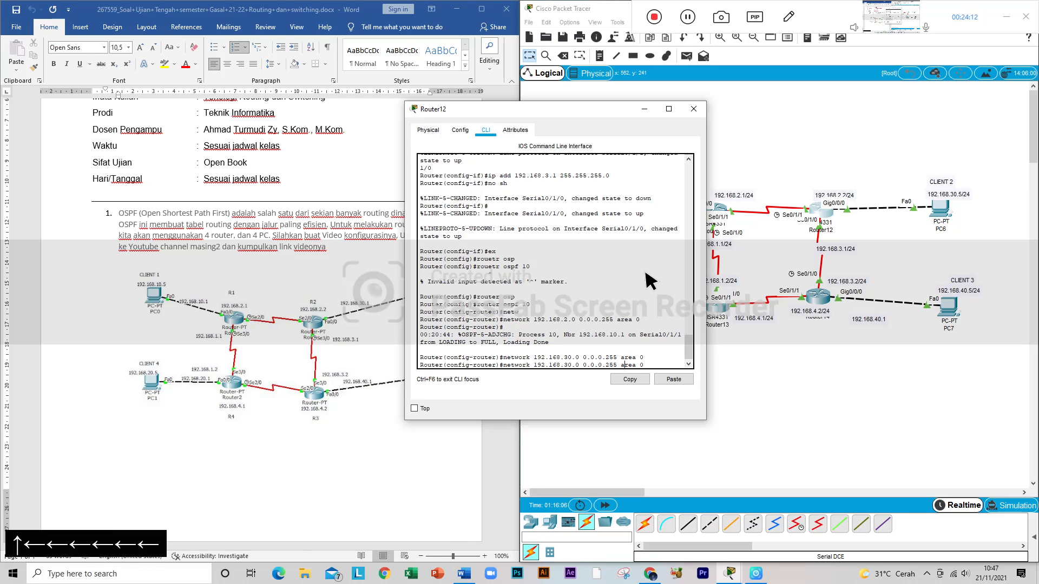
{"action": "key", "text": "Left"}
{"action": "key", "text": "Right"}
{"action": "key", "text": "BackSpace"}
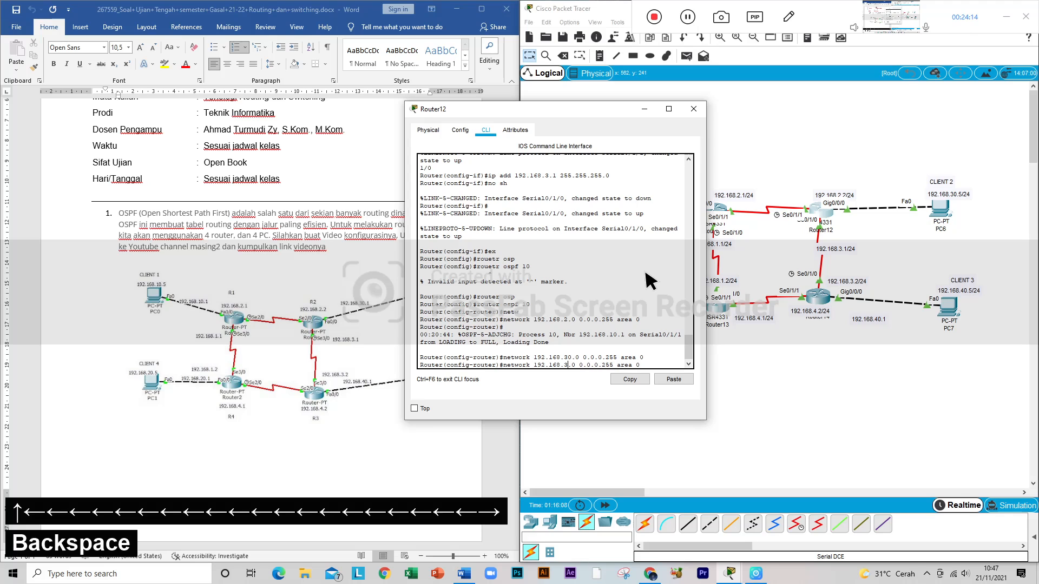
{"action": "key", "text": "Return"}
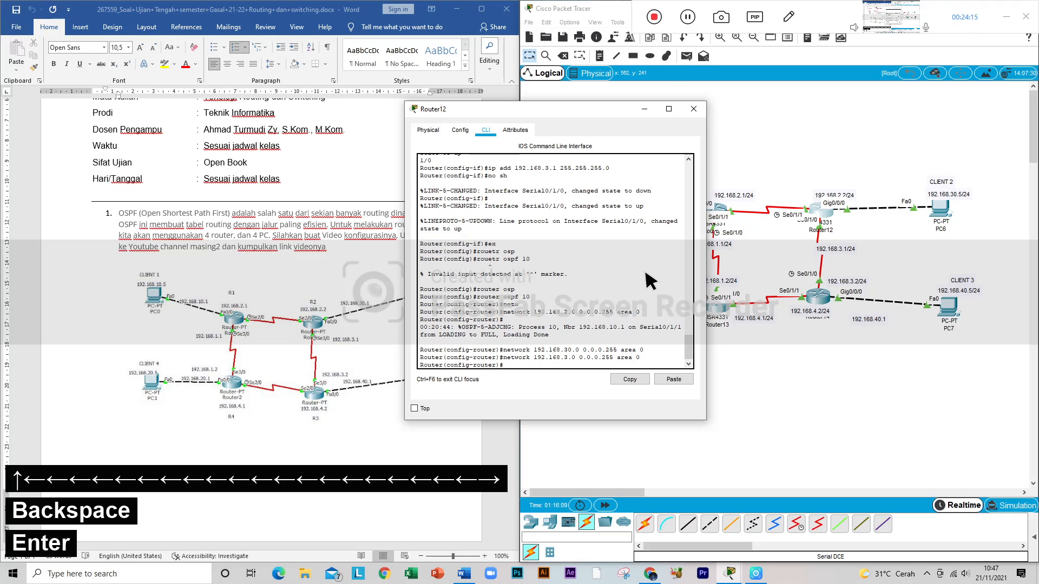
Step: Close Router12's window, open Router14's command line and leave interface configuration with ex
{"action": "left_click", "coordinate": [696, 110]}
{"action": "left_click", "coordinate": [819, 298]}
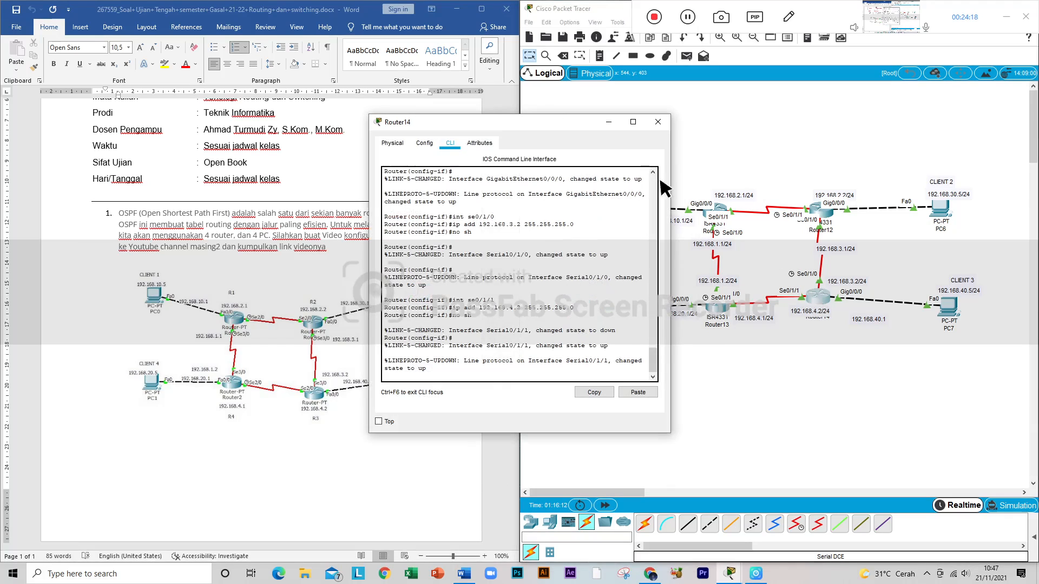
{"action": "key", "text": "Return"}
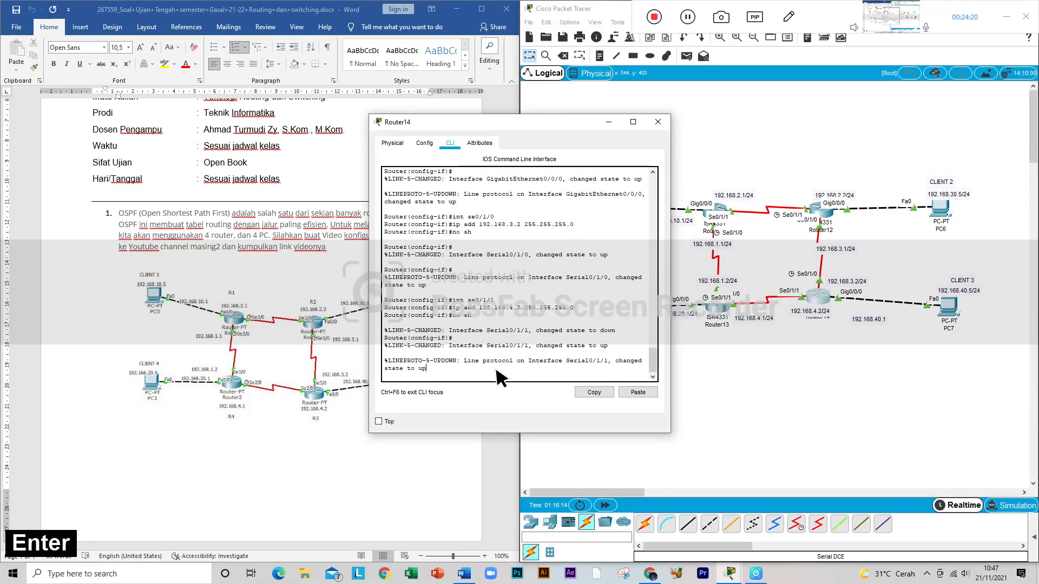
{"action": "key", "text": "Return"}
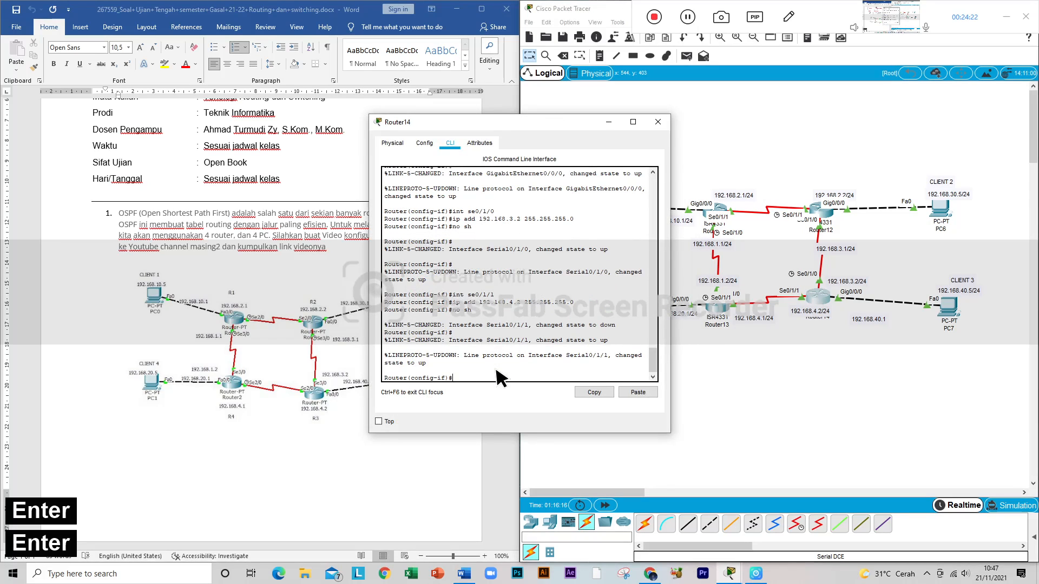
{"action": "type", "text": "ex"}
{"action": "key", "text": "Return"}
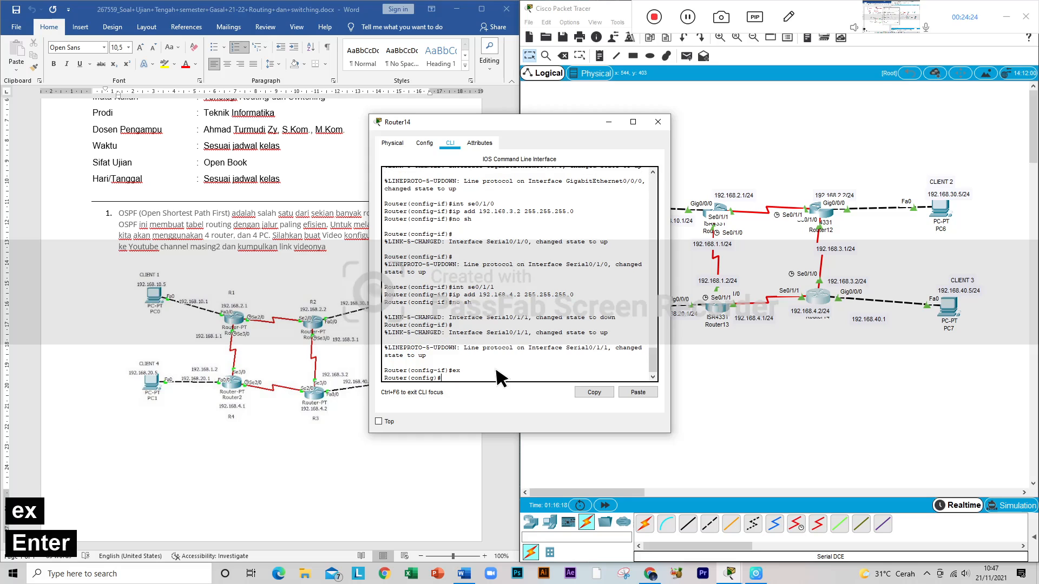
Step: Start OSPF process 10 on Router14 with router ospf 10
{"action": "type", "text": "router os"}
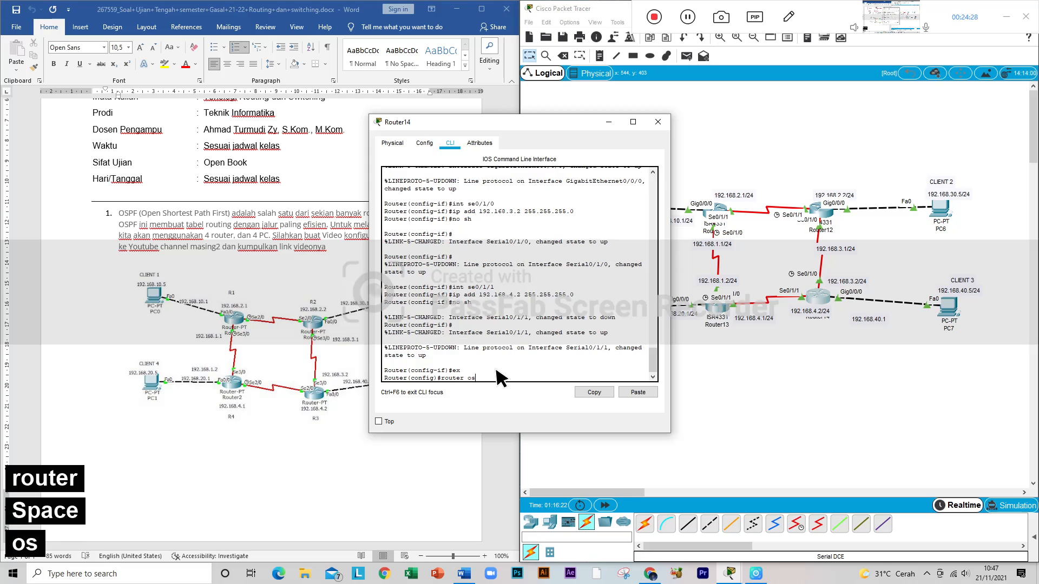
{"action": "type", "text": "fp"}
{"action": "key", "text": "BackSpace"}
{"action": "key", "text": "BackSpace"}
{"action": "type", "text": "pf"}
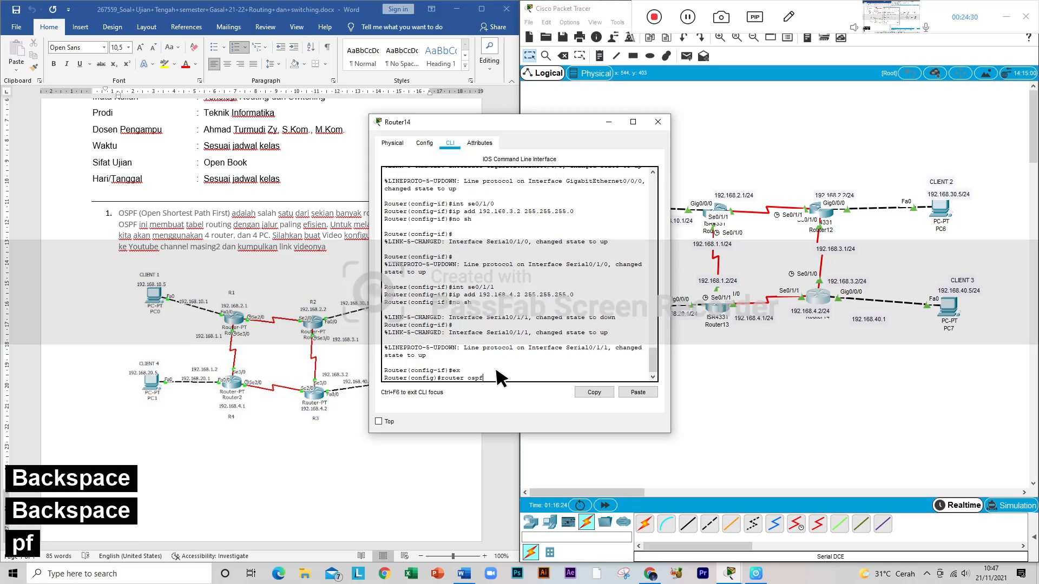
{"action": "type", "text": " 10"}
{"action": "key", "text": "Return"}
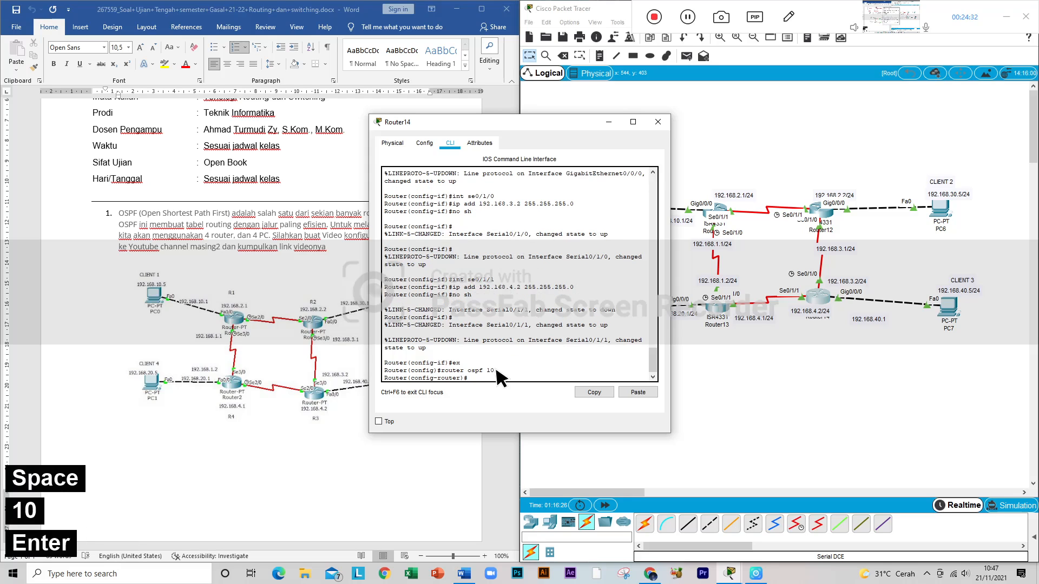
Step: Add network 192.168.3.0 0.0.0.255 area 0 to Router14's OSPF configuration
{"action": "type", "text": "net"}
{"action": "key", "text": "Tab"}
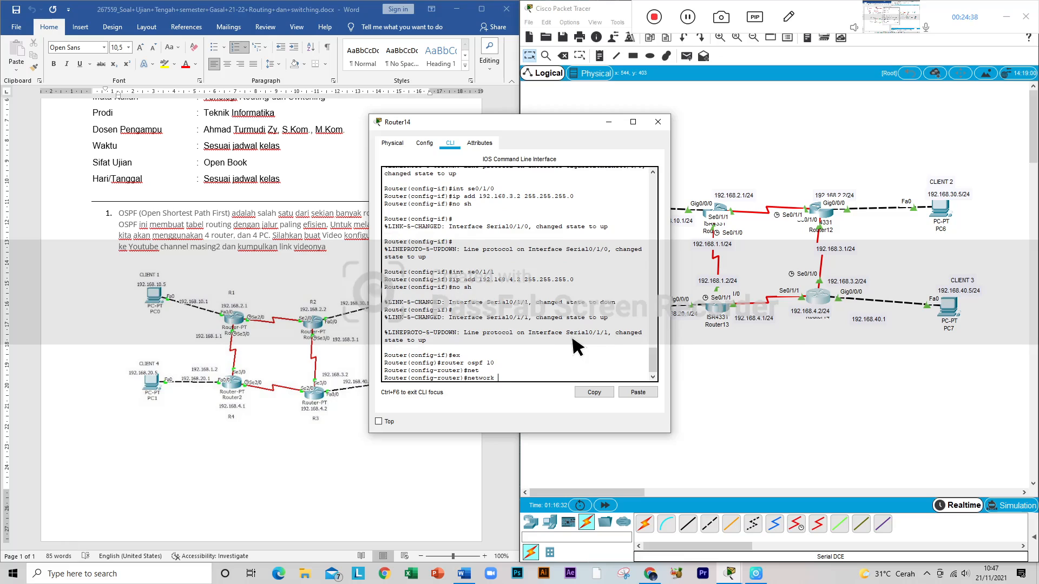
{"action": "type", "text": "192.16"}
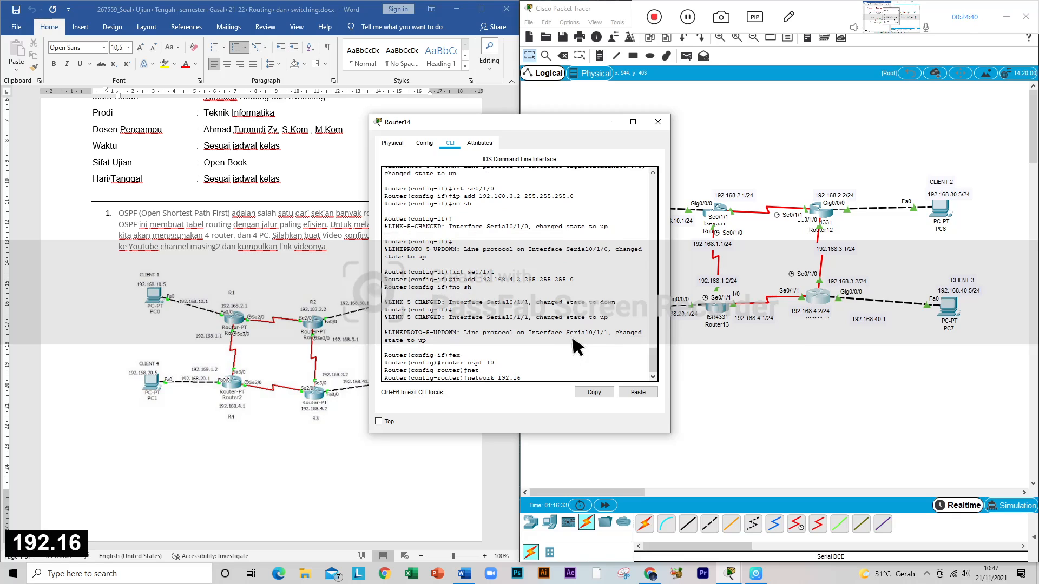
{"action": "type", "text": "8"}
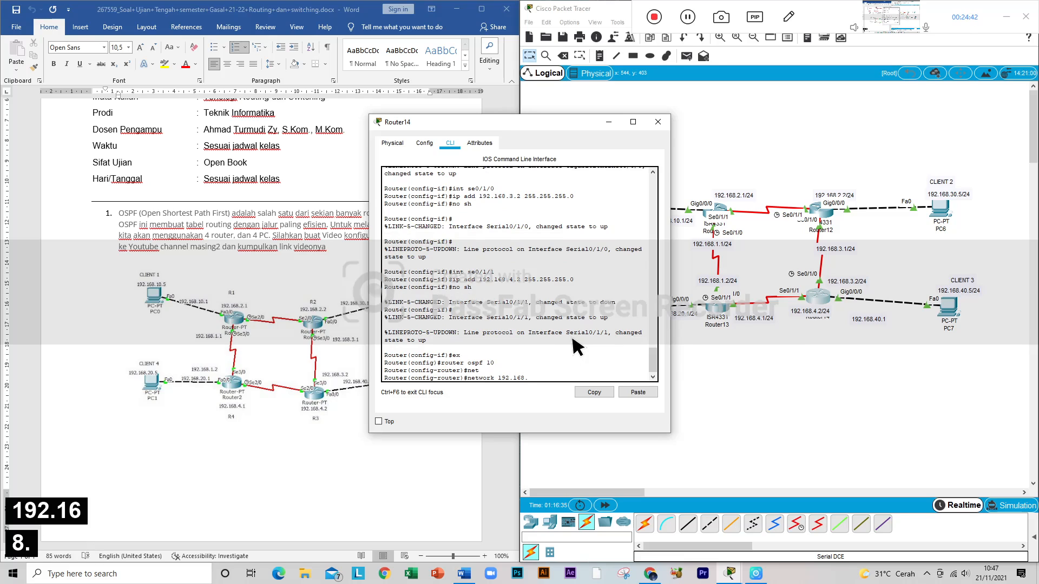
{"action": "type", "text": ".2"}
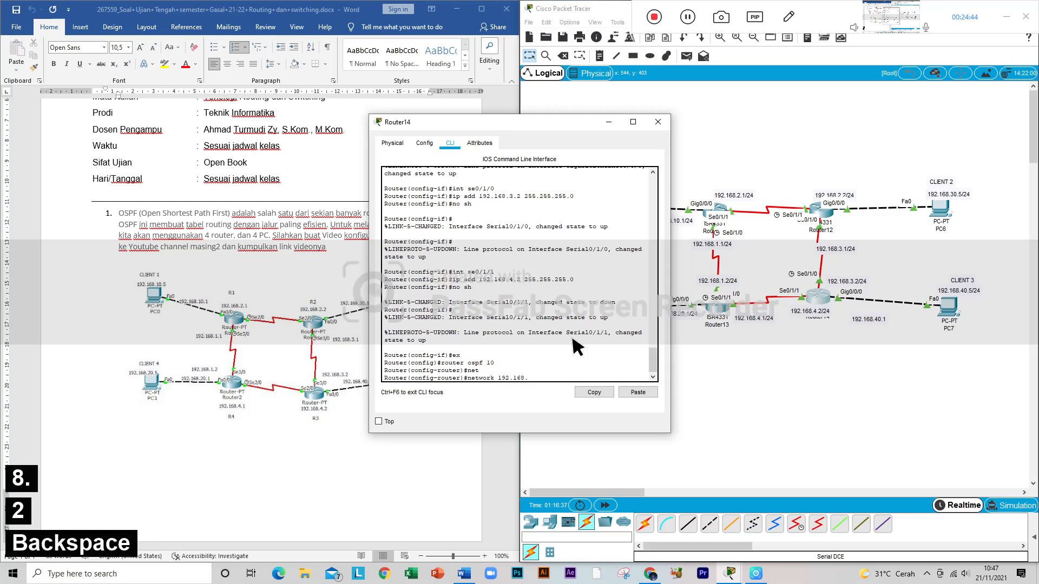
{"action": "key", "text": "BackSpace"}
{"action": "type", "text": "3.0 0"}
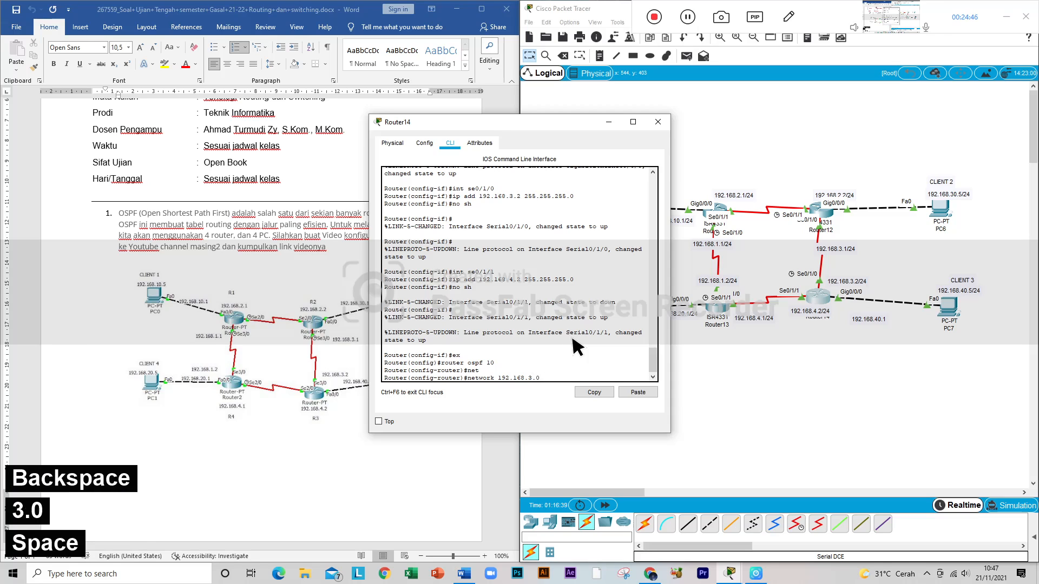
{"action": "type", "text": " 0.0.0.255"}
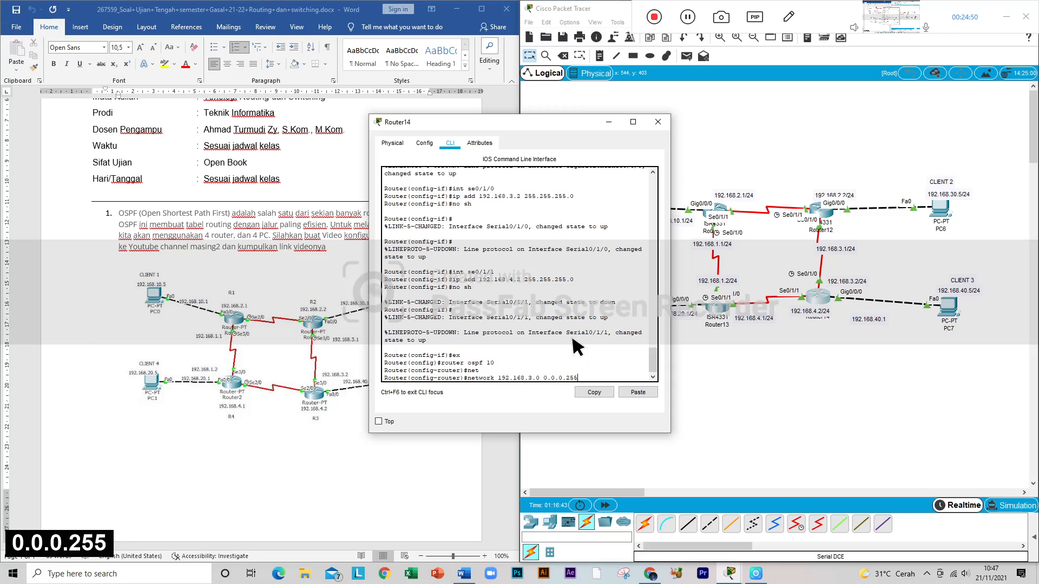
{"action": "type", "text": " area"}
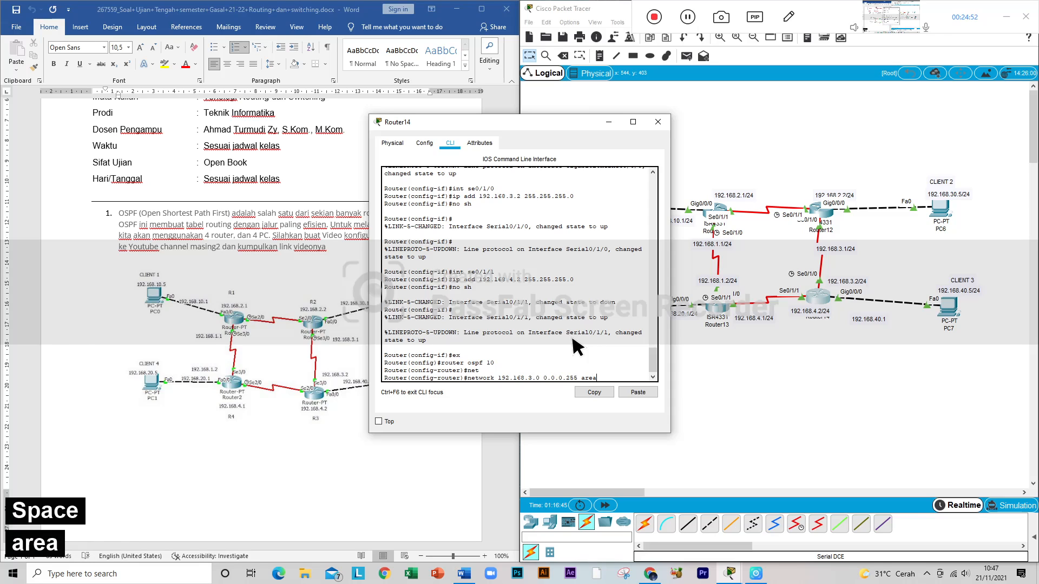
{"action": "type", "text": " 0"}
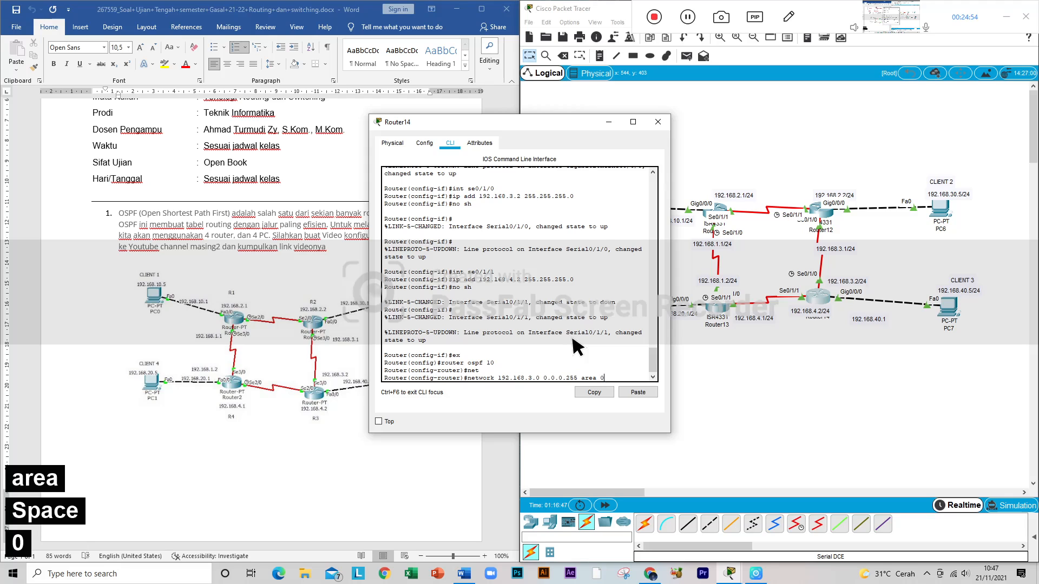
{"action": "key", "text": "Return"}
Step: Reuse the previous network command on Router14 to add network 192.168.40.0 0.0.0.255 area 0 to OSPF
{"action": "key", "text": "Up"}
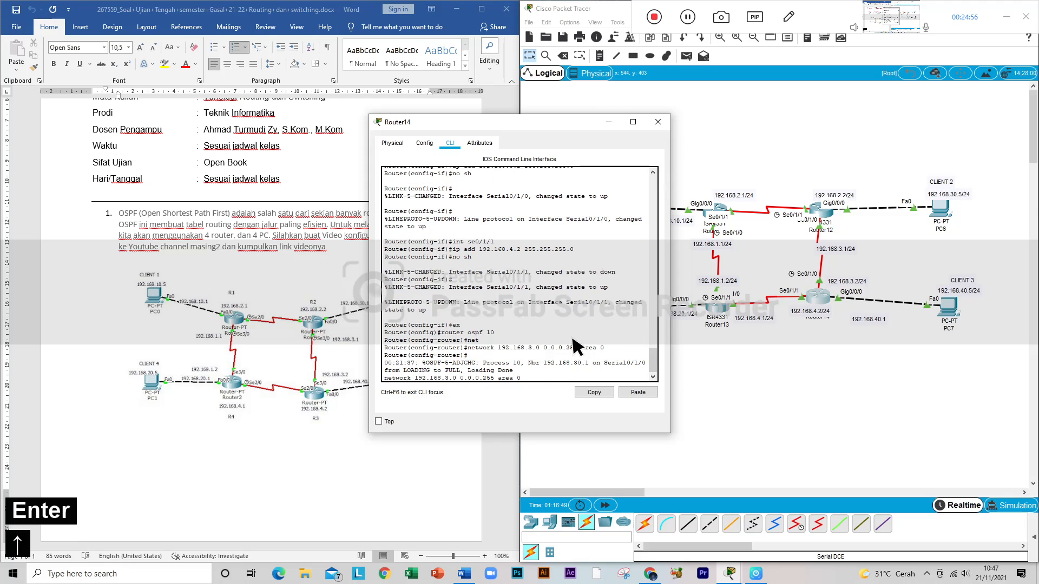
{"action": "key", "text": "Left"}
{"action": "key", "text": "Left"}
{"action": "key", "text": "Left"}
{"action": "key", "text": "Left"}
{"action": "key", "text": "Left"}
{"action": "key", "text": "Left"}
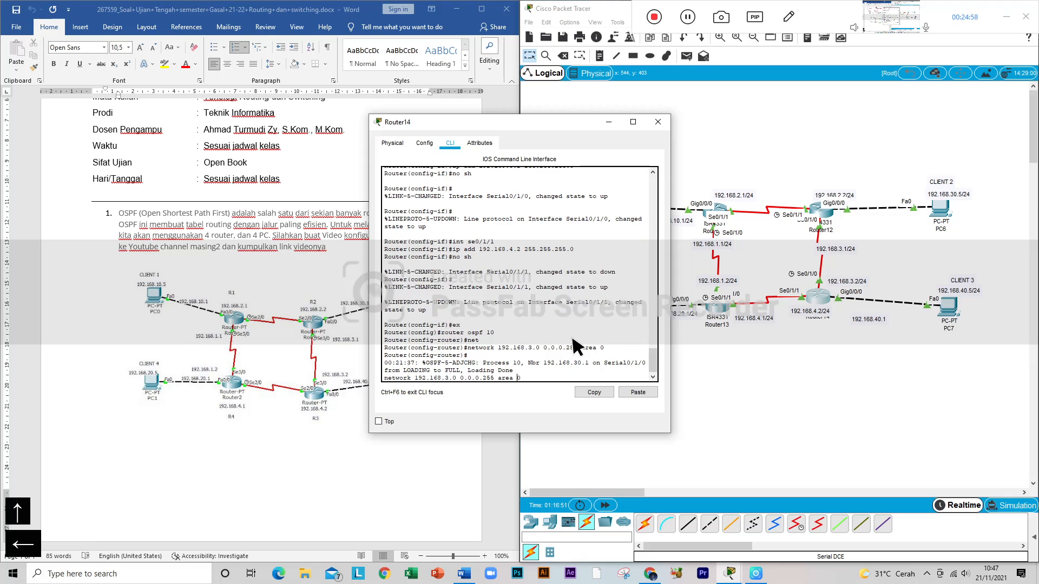
{"action": "key", "text": "Left"}
{"action": "key", "text": "Left"}
{"action": "key", "text": "Left"}
{"action": "key", "text": "Left"}
{"action": "key", "text": "Left"}
{"action": "key", "text": "Left"}
{"action": "key", "text": "Left"}
{"action": "key", "text": "Left"}
{"action": "key", "text": "Left"}
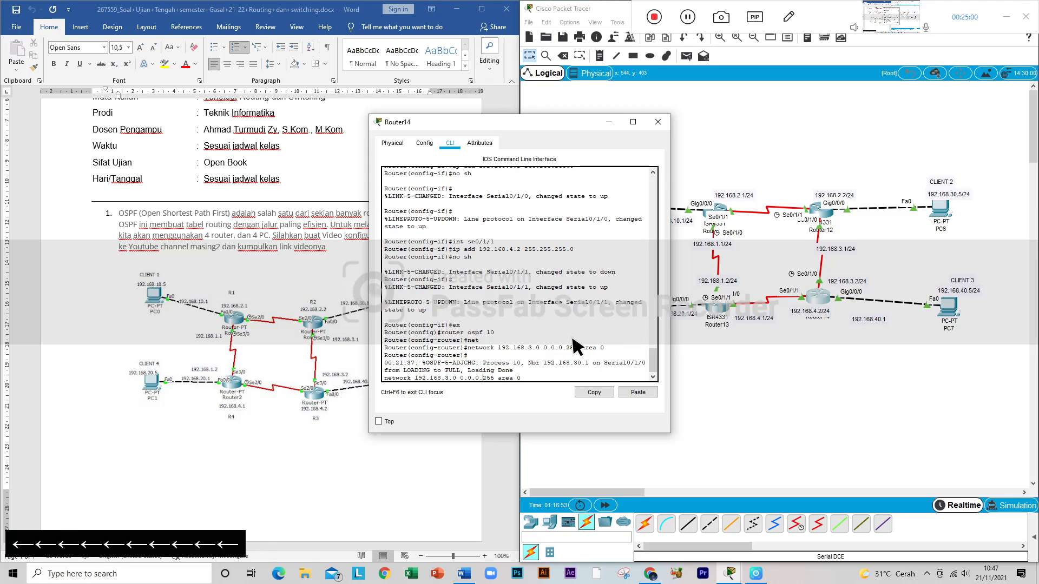
{"action": "key", "text": "Left"}
{"action": "key", "text": "Left"}
{"action": "key", "text": "Left"}
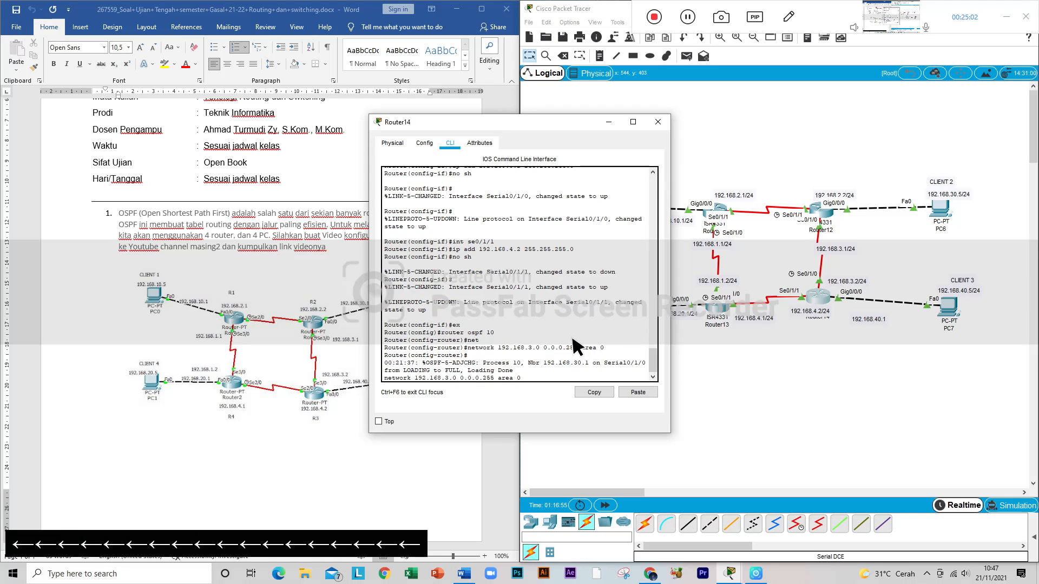
{"action": "key", "text": "Left"}
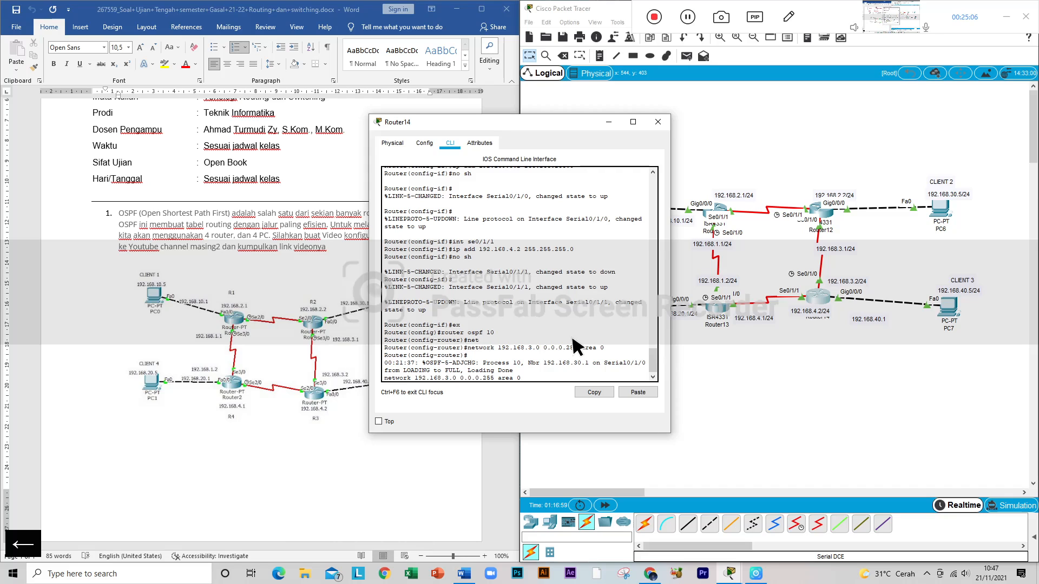
{"action": "key", "text": "BackSpace"}
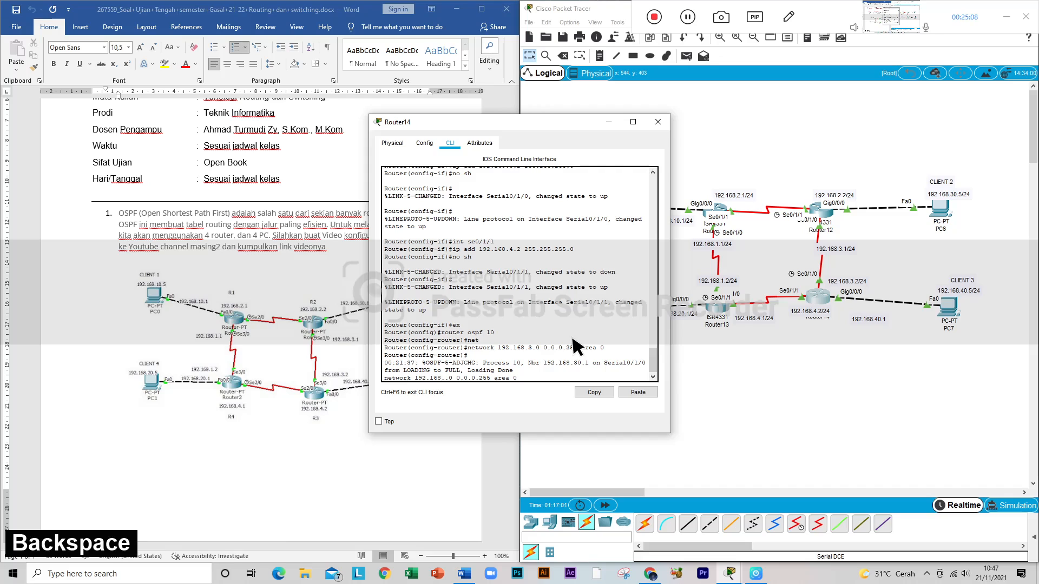
{"action": "type", "text": "40"}
{"action": "key", "text": "Return"}
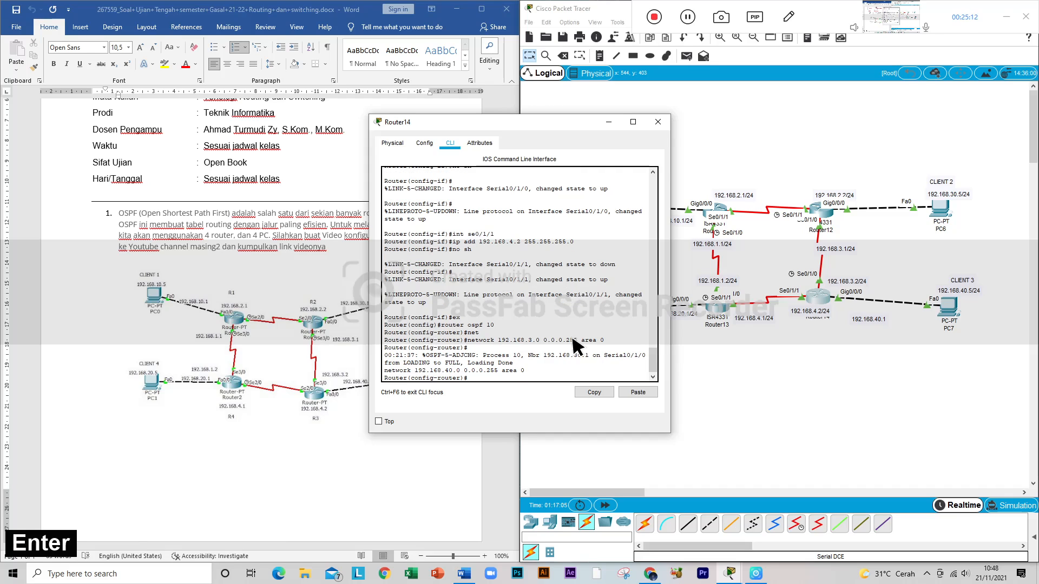
Step: Edit the recalled command on Router14 to add network 192.168.4.0 0.0.0.255 area 0 to OSPF
{"action": "key", "text": "Up"}
{"action": "key", "text": "Left"}
{"action": "key", "text": "Left"}
{"action": "key", "text": "Left"}
{"action": "key", "text": "Left"}
{"action": "key", "text": "Left"}
{"action": "key", "text": "Left"}
{"action": "key", "text": "Left"}
{"action": "key", "text": "Left"}
{"action": "key", "text": "Left"}
{"action": "key", "text": "Left"}
{"action": "key", "text": "Left"}
{"action": "key", "text": "Left"}
{"action": "key", "text": "Left"}
{"action": "key", "text": "Left"}
{"action": "key", "text": "Left"}
{"action": "key", "text": "Left"}
{"action": "key", "text": "Left"}
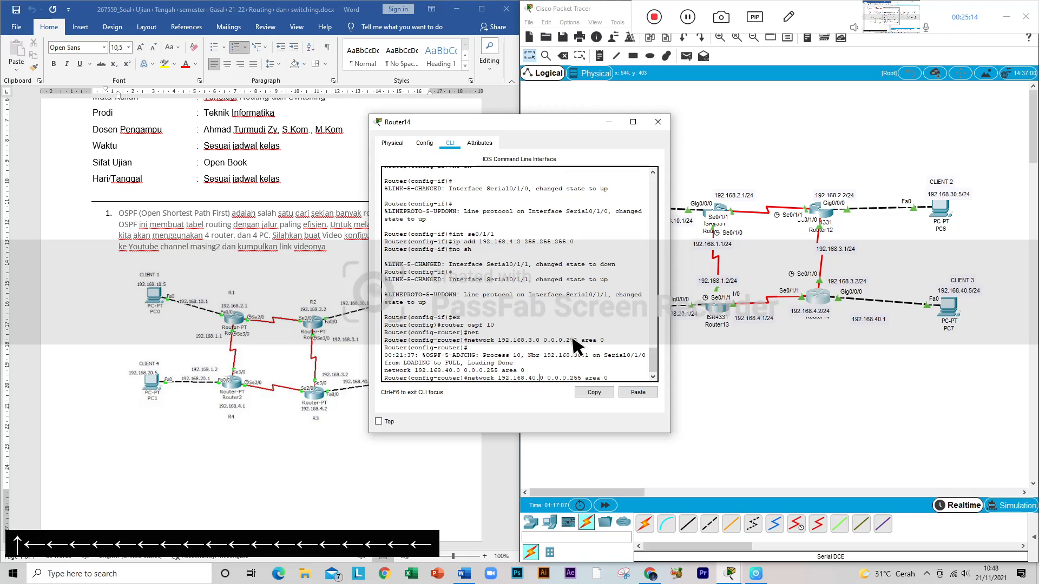
{"action": "key", "text": "Left"}
{"action": "key", "text": "BackSpace"}
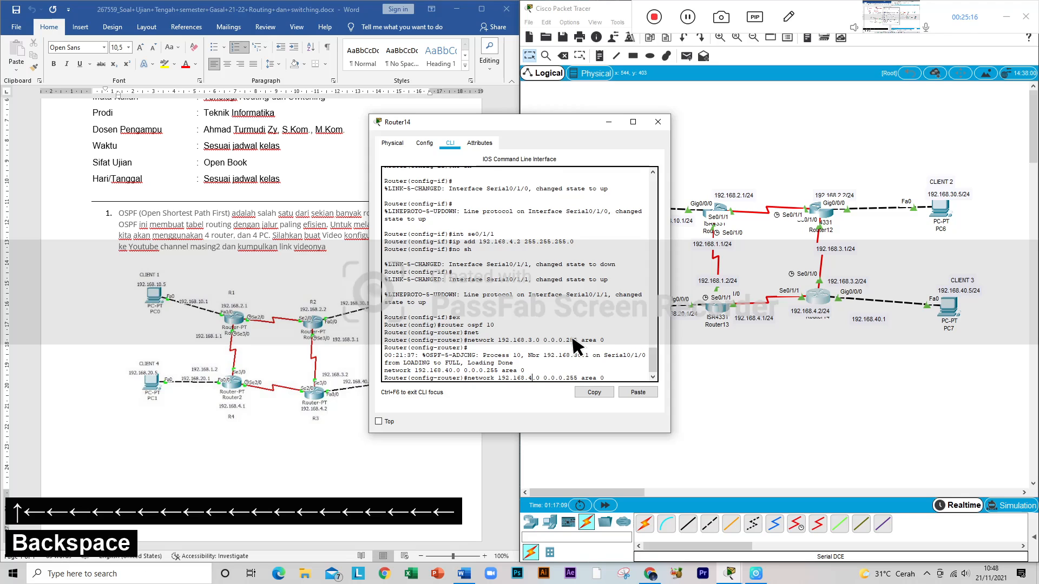
{"action": "key", "text": "Return"}
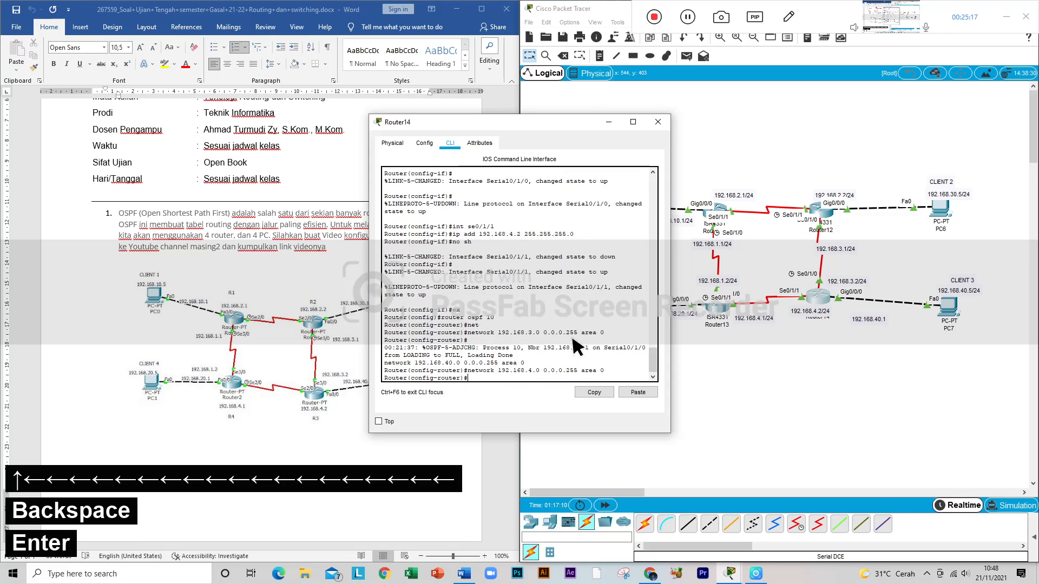
Step: Switch to Router13's command line, leave interface configuration, and start OSPF process 10 with router ospf 10
{"action": "left_click", "coordinate": [658, 122]}
{"action": "left_click", "coordinate": [709, 311]}
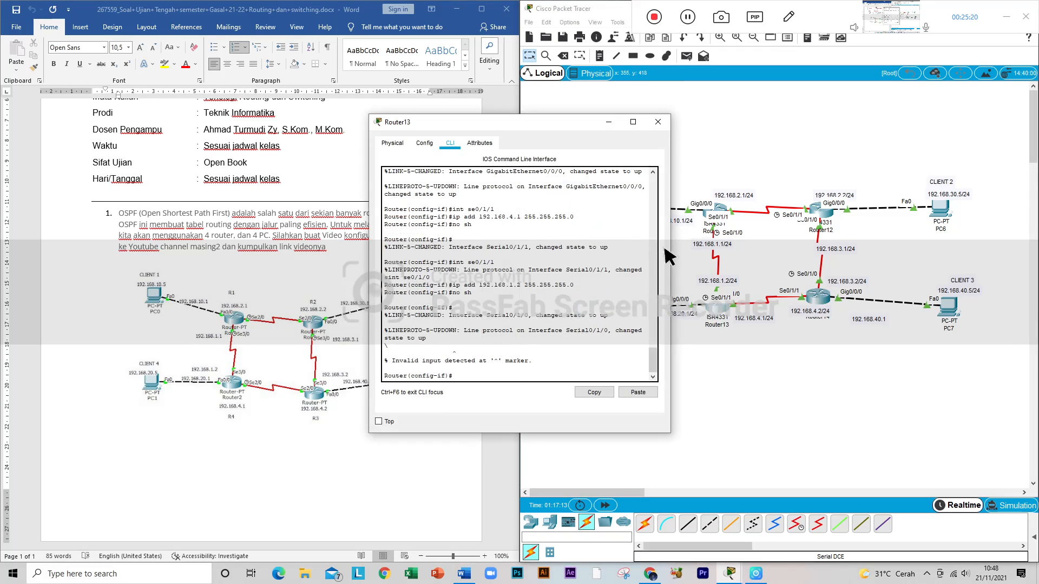
{"action": "type", "text": "ex"}
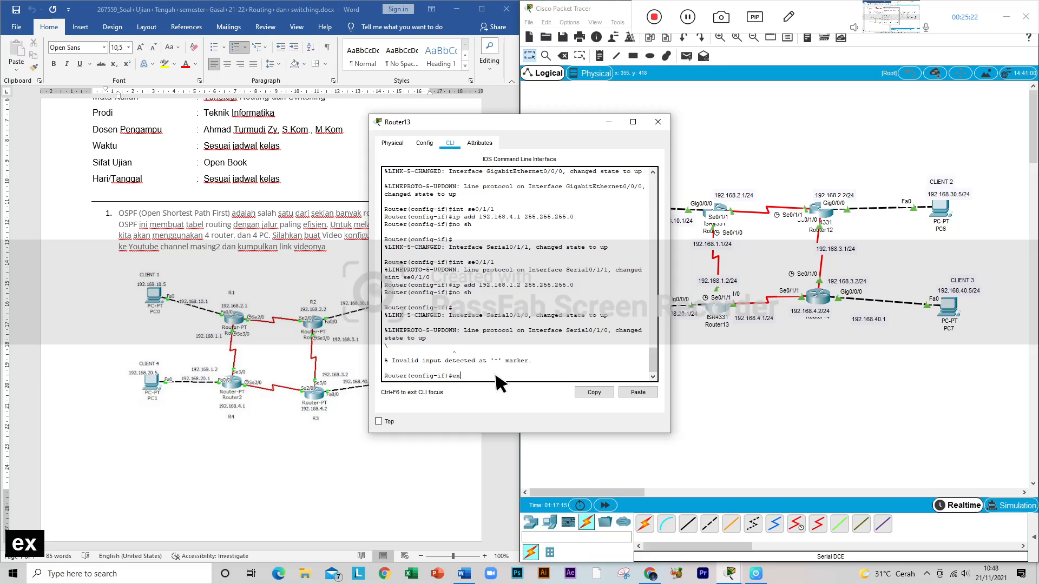
{"action": "key", "text": "Return"}
{"action": "type", "text": "ro"}
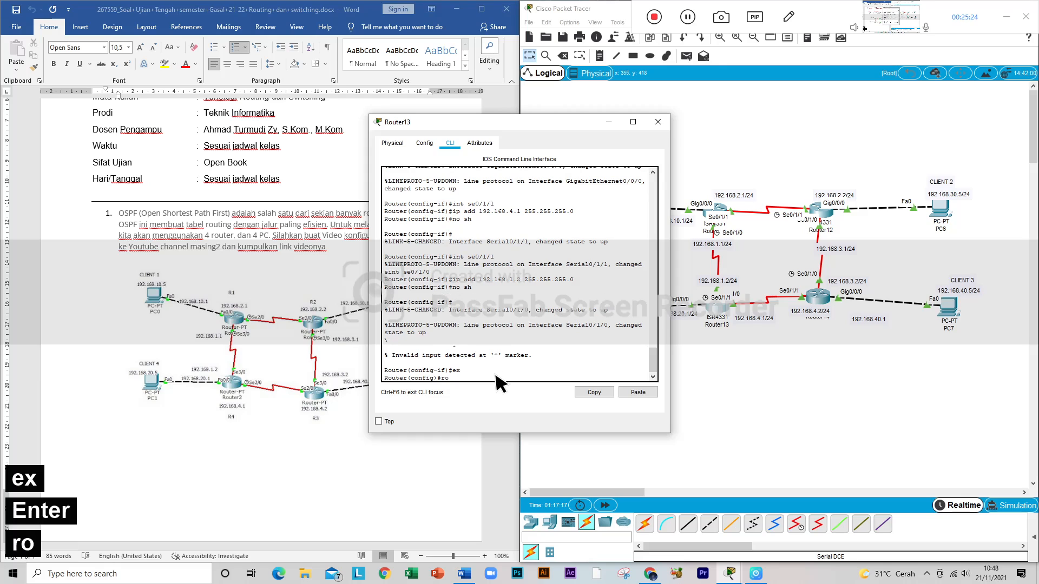
{"action": "type", "text": "uter"}
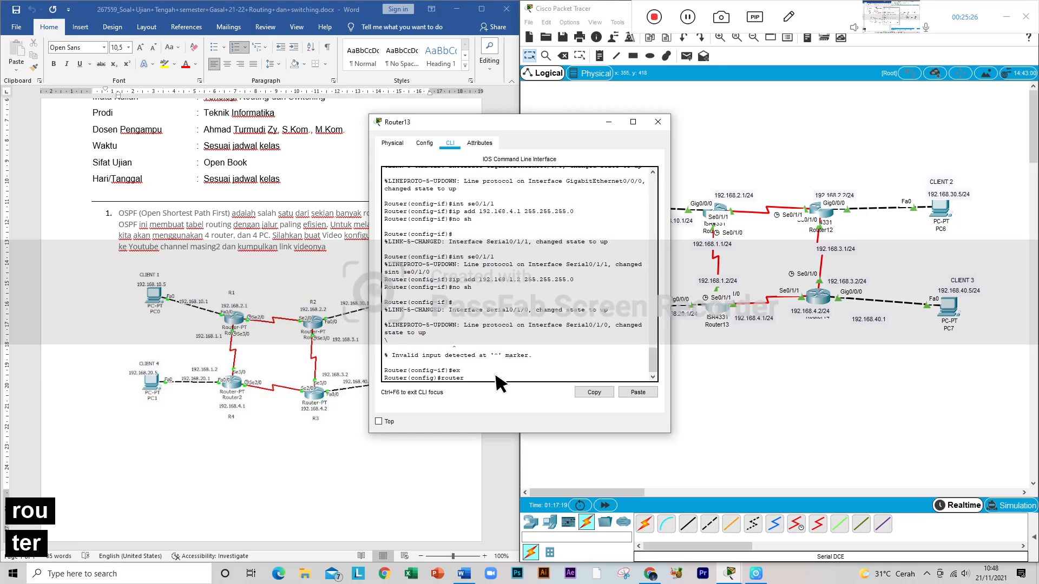
{"action": "type", "text": " os"}
{"action": "key", "text": "Tab"}
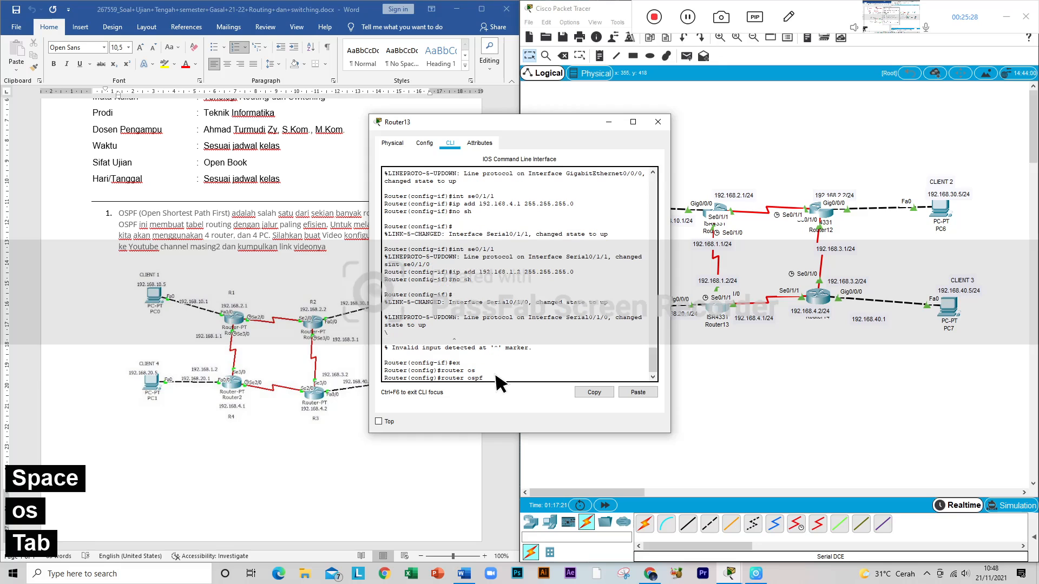
{"action": "type", "text": "10"}
{"action": "key", "text": "Return"}
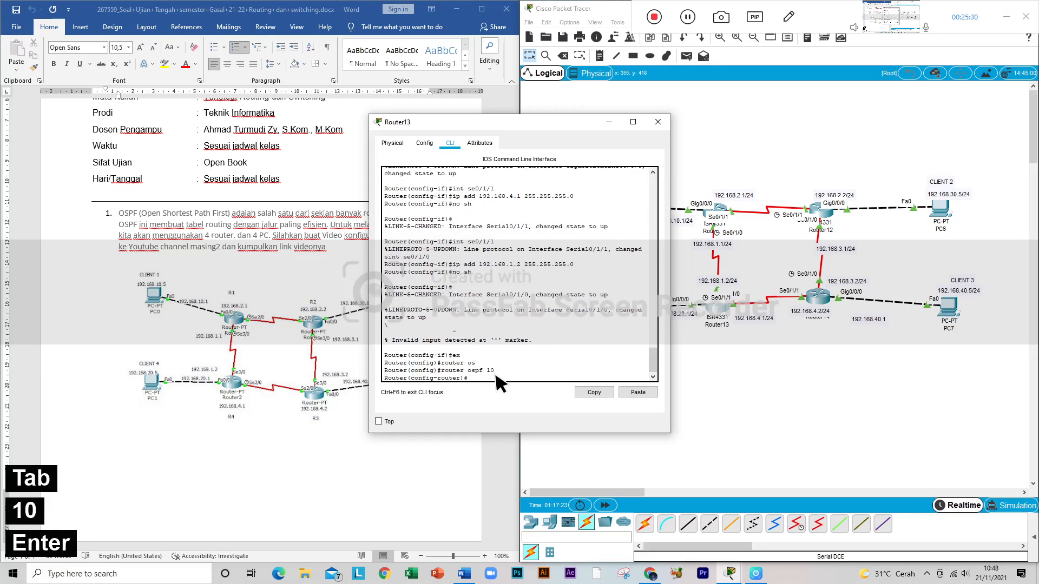
Step: Add network 192.168.1.0 0.0.0.255 area 0 to Router13's OSPF configuration
{"action": "type", "text": "net"}
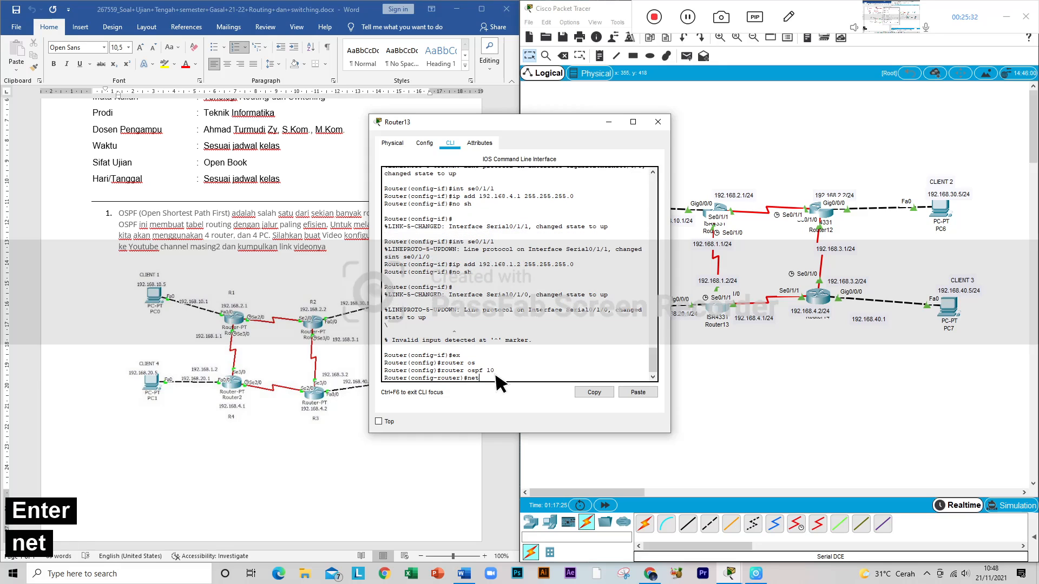
{"action": "key", "text": "Tab"}
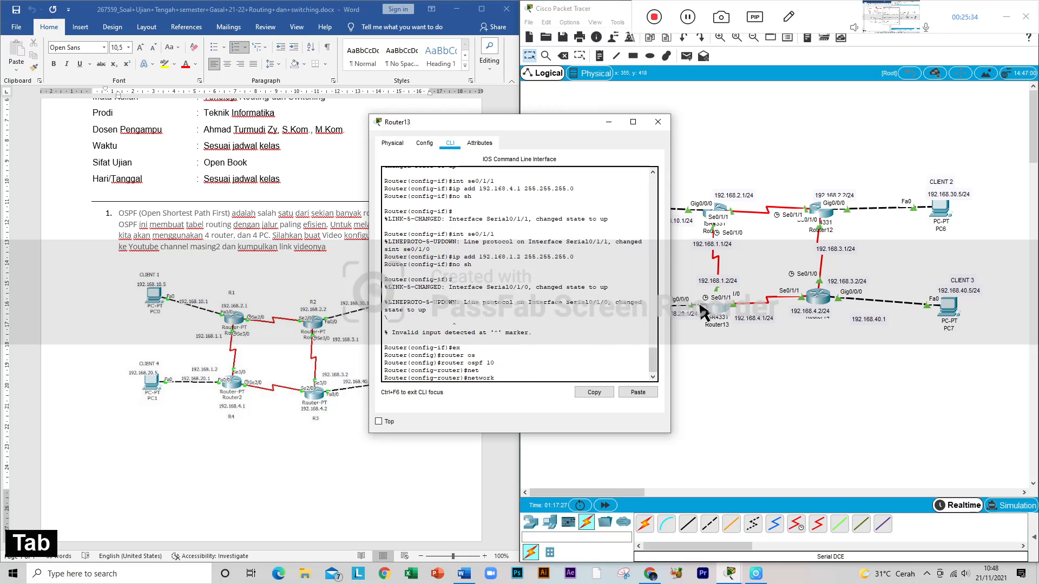
{"action": "type", "text": "192"}
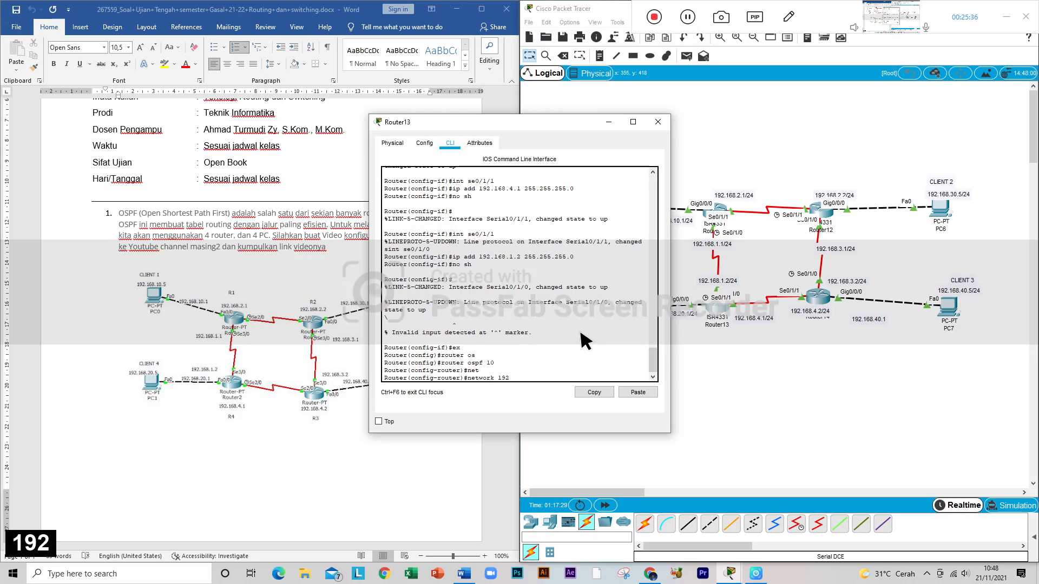
{"action": "type", "text": ".168.1.0 0.0.0."}
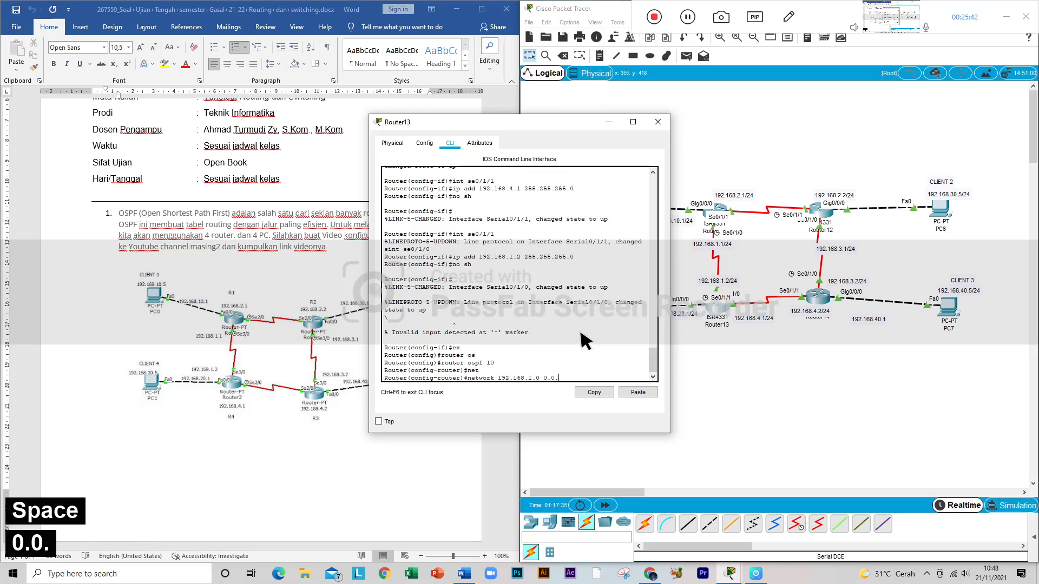
{"action": "type", "text": "255 area "}
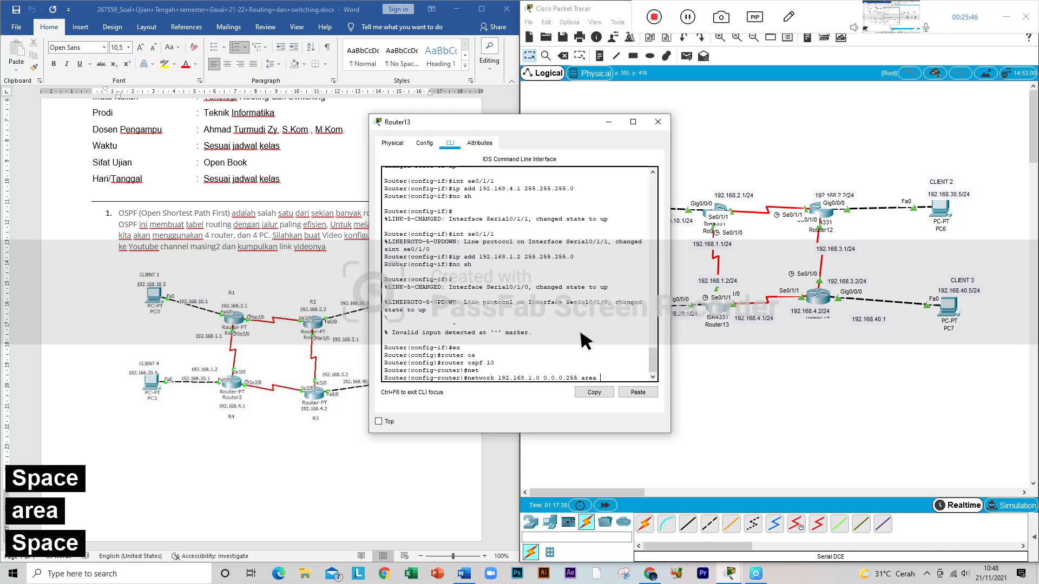
{"action": "type", "text": "0"}
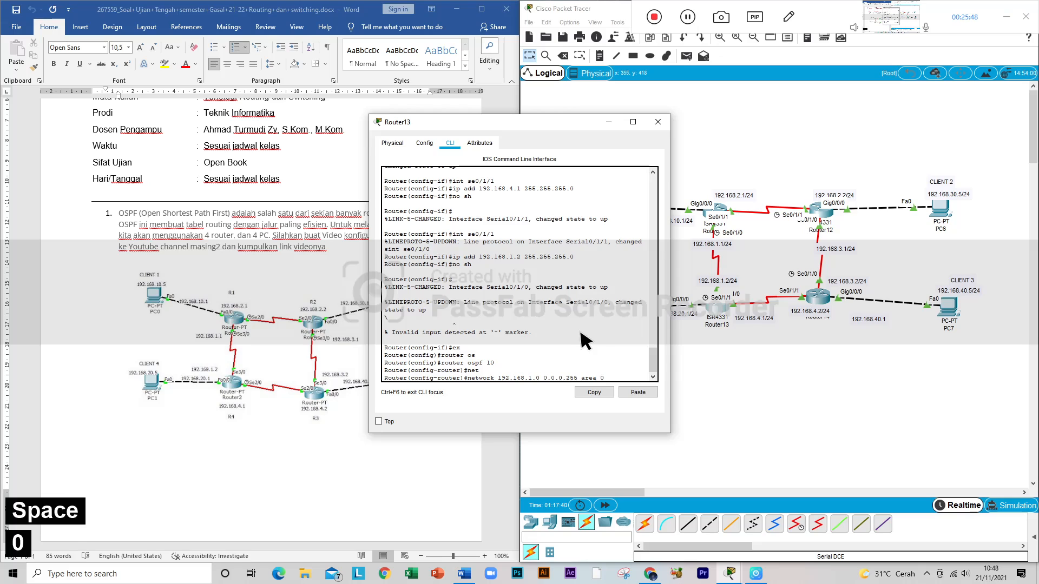
{"action": "key", "text": "Return"}
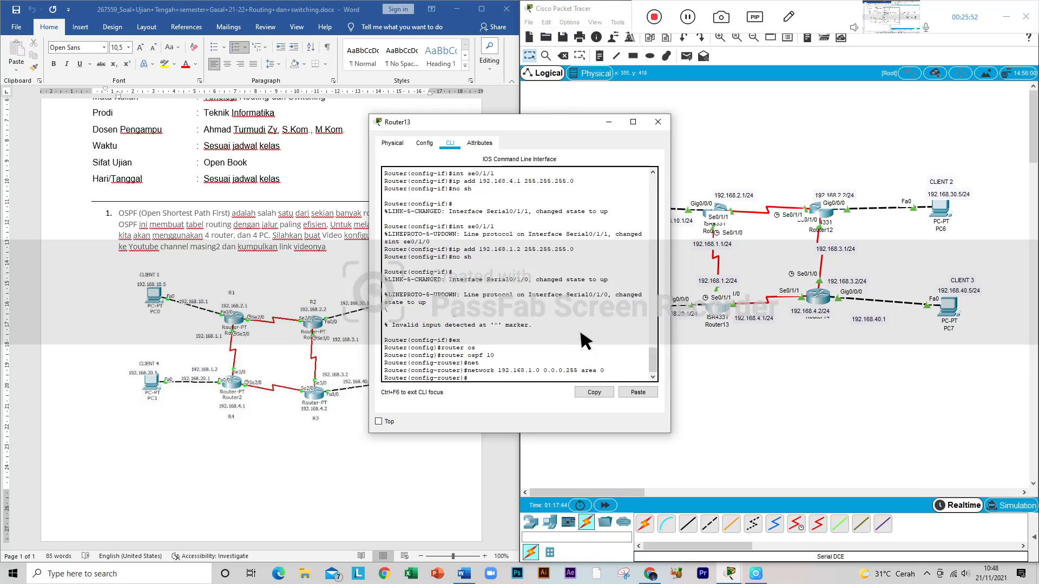
Step: Reuse the previous network command on Router13 to add network 192.168.4.0 0.0.0.255 area 0 to OSPF
{"action": "key", "text": "Up"}
{"action": "key", "text": "Left"}
{"action": "key", "text": "Left"}
{"action": "key", "text": "Left"}
{"action": "key", "text": "Left"}
{"action": "key", "text": "Left"}
{"action": "key", "text": "Left"}
{"action": "key", "text": "Left"}
{"action": "key", "text": "Left"}
{"action": "key", "text": "Left"}
{"action": "key", "text": "Left"}
{"action": "key", "text": "Left"}
{"action": "key", "text": "Left"}
{"action": "key", "text": "Left"}
{"action": "key", "text": "Left"}
{"action": "key", "text": "Left"}
{"action": "key", "text": "Left"}
{"action": "key", "text": "Left"}
{"action": "key", "text": "Left"}
{"action": "key", "text": "Left"}
{"action": "key", "text": "Left"}
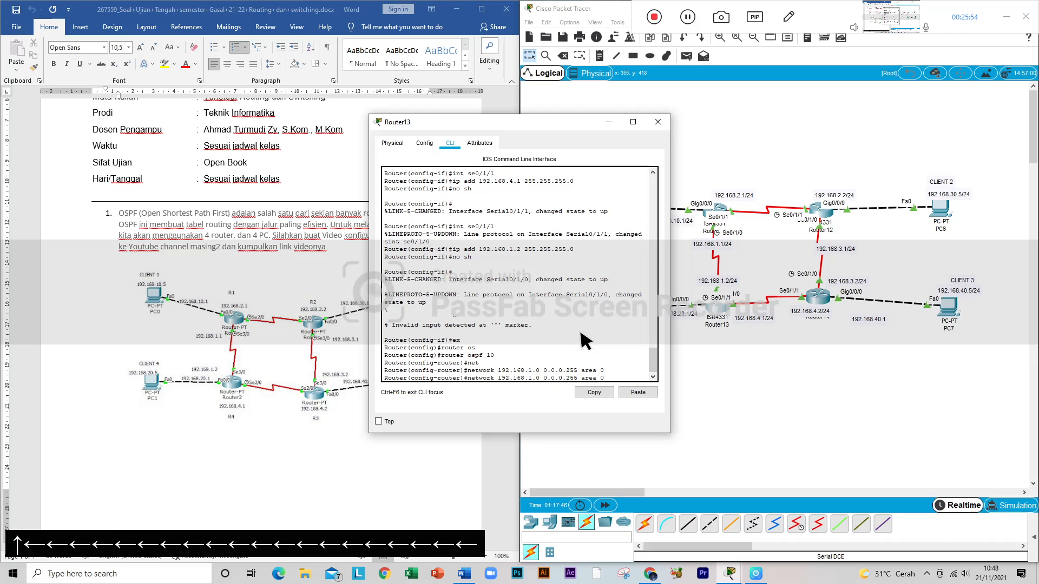
{"action": "key", "text": "Right"}
{"action": "key", "text": "Up"}
{"action": "key", "text": "Left"}
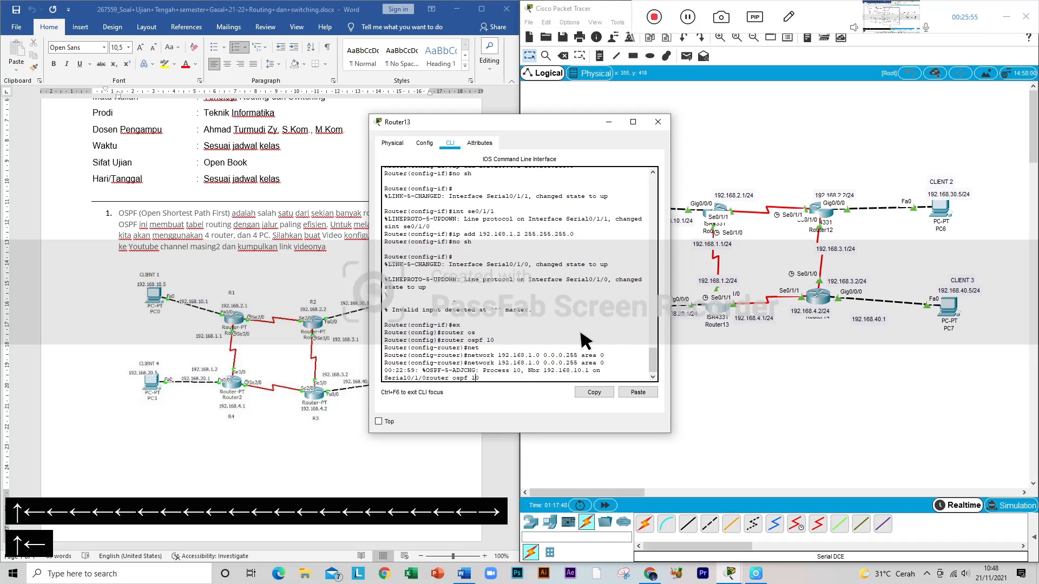
{"action": "key", "text": "Down"}
{"action": "key", "text": "Left"}
{"action": "key", "text": "Left"}
{"action": "key", "text": "Left"}
{"action": "key", "text": "Left"}
{"action": "key", "text": "Left"}
{"action": "key", "text": "Left"}
{"action": "key", "text": "Left"}
{"action": "key", "text": "Left"}
{"action": "key", "text": "Left"}
{"action": "key", "text": "Left"}
{"action": "key", "text": "Left"}
{"action": "key", "text": "Left"}
{"action": "key", "text": "Left"}
{"action": "key", "text": "Left"}
{"action": "key", "text": "Left"}
{"action": "key", "text": "Left"}
{"action": "key", "text": "Left"}
{"action": "key", "text": "Left"}
{"action": "key", "text": "Left"}
{"action": "key", "text": "Right"}
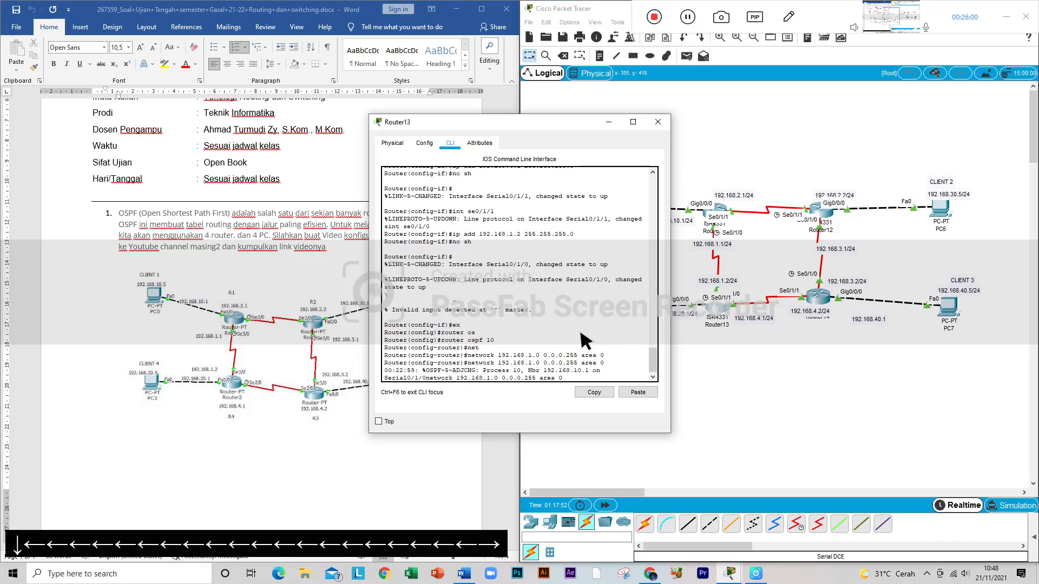
{"action": "key", "text": "BackSpace"}
{"action": "type", "text": "4"}
{"action": "key", "text": "Return"}
{"action": "key", "text": "Up"}
{"action": "key", "text": "Left"}
{"action": "key", "text": "Left"}
{"action": "key", "text": "Left"}
{"action": "key", "text": "Left"}
{"action": "key", "text": "Left"}
{"action": "key", "text": "Left"}
{"action": "key", "text": "Left"}
{"action": "key", "text": "Left"}
{"action": "key", "text": "Left"}
{"action": "key", "text": "Left"}
{"action": "key", "text": "Left"}
{"action": "key", "text": "Left"}
{"action": "key", "text": "Left"}
{"action": "key", "text": "Left"}
{"action": "key", "text": "Left"}
{"action": "key", "text": "Left"}
{"action": "key", "text": "Left"}
{"action": "key", "text": "Left"}
{"action": "key", "text": "Left"}
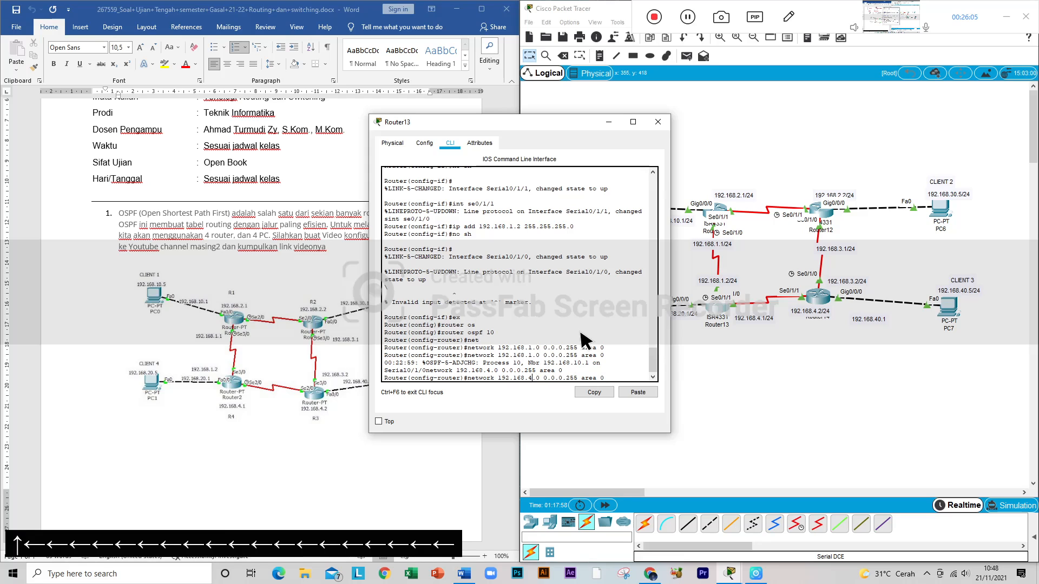
{"action": "key", "text": "BackSpace"}
{"action": "type", "text": "20"}
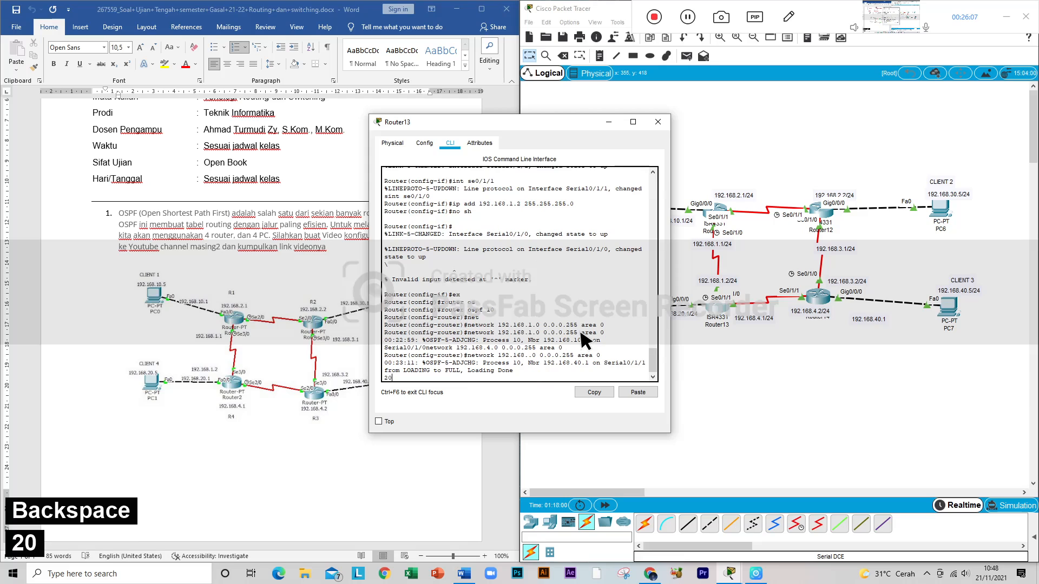
Step: Edit a recalled network command on Router13 to add network 192.168.20.0 0.0.0.255 area 0 to OSPF
{"action": "key", "text": "Up"}
{"action": "key", "text": "Down"}
{"action": "key", "text": "Down"}
{"action": "key", "text": "Down"}
{"action": "key", "text": "Down"}
{"action": "key", "text": "Down"}
{"action": "key", "text": "Down"}
{"action": "key", "text": "Down"}
{"action": "key", "text": "Down"}
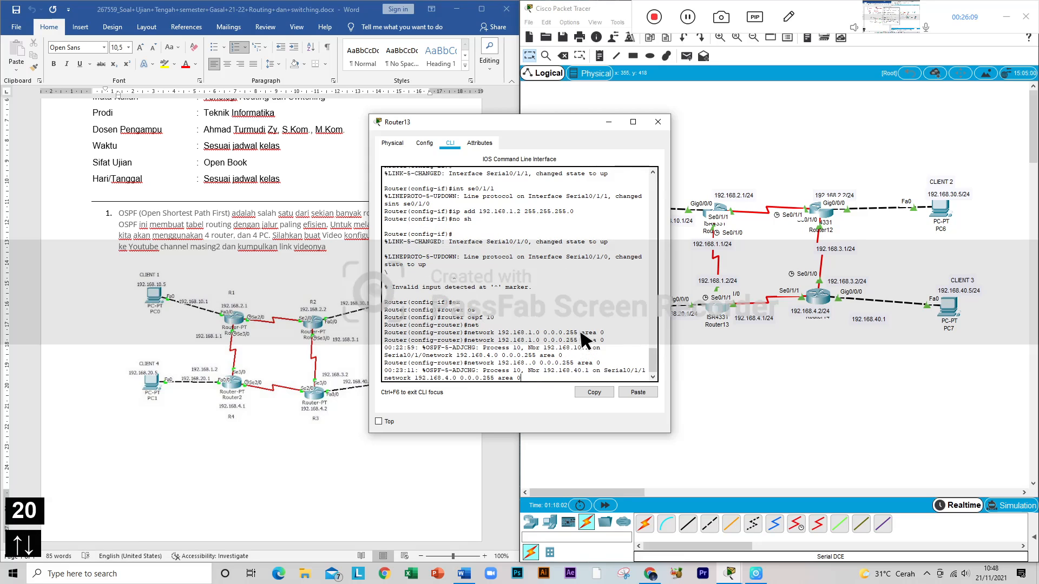
{"action": "key", "text": "Up"}
{"action": "key", "text": "Up"}
{"action": "key", "text": "Up"}
{"action": "key", "text": "Up"}
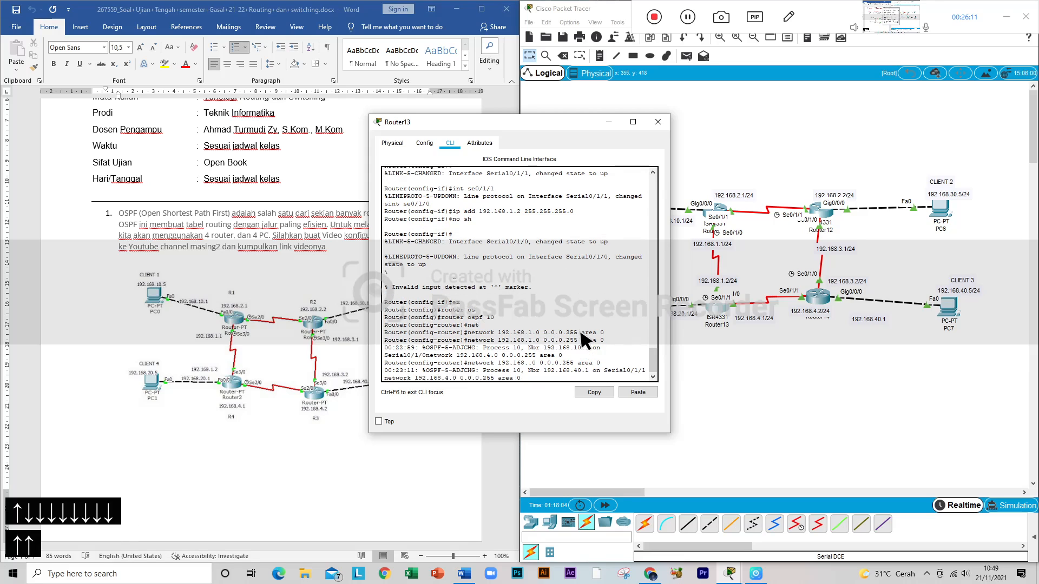
{"action": "key", "text": "Down"}
{"action": "key", "text": "Down"}
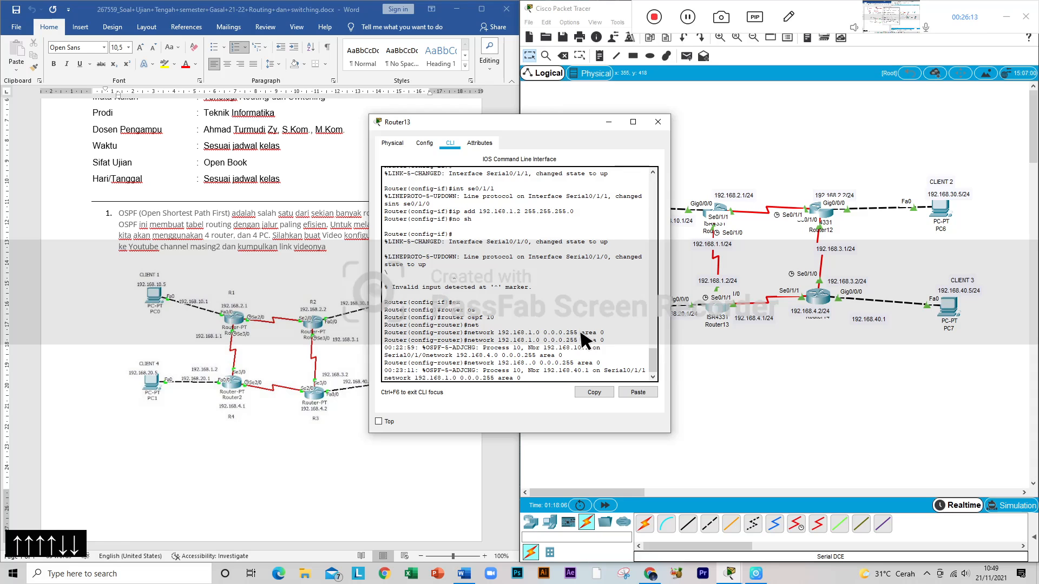
{"action": "key", "text": "Left"}
{"action": "key", "text": "Left"}
{"action": "key", "text": "Left"}
{"action": "key", "text": "Left"}
{"action": "key", "text": "Left"}
{"action": "key", "text": "Left"}
{"action": "key", "text": "Left"}
{"action": "key", "text": "Left"}
{"action": "key", "text": "Left"}
{"action": "key", "text": "Left"}
{"action": "key", "text": "Left"}
{"action": "key", "text": "Left"}
{"action": "key", "text": "Left"}
{"action": "key", "text": "Left"}
{"action": "key", "text": "Left"}
{"action": "key", "text": "Left"}
{"action": "key", "text": "Left"}
{"action": "key", "text": "Left"}
{"action": "key", "text": "Left"}
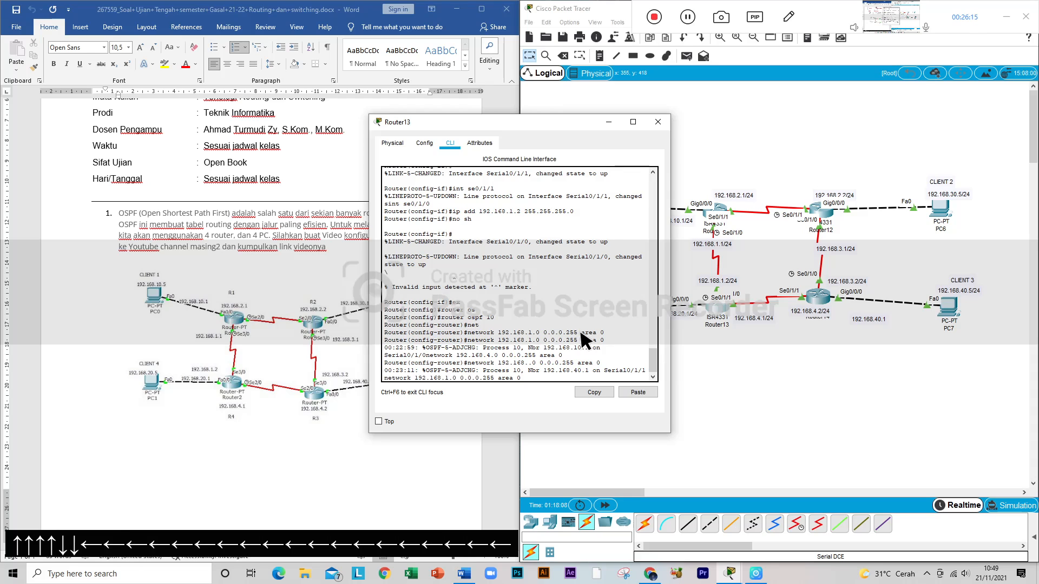
{"action": "key", "text": "BackSpace"}
{"action": "type", "text": "20"}
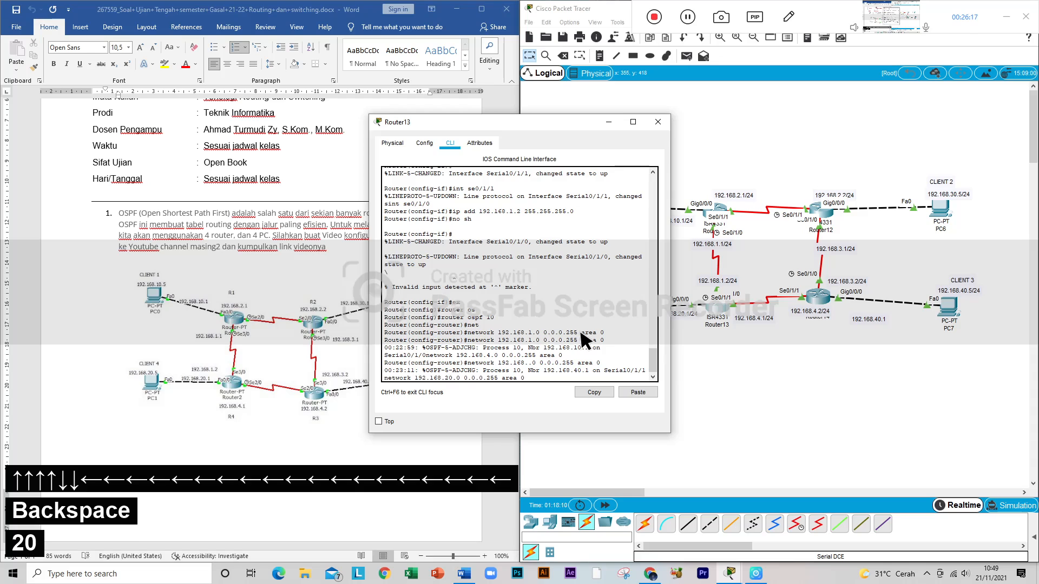
{"action": "key", "text": "Return"}
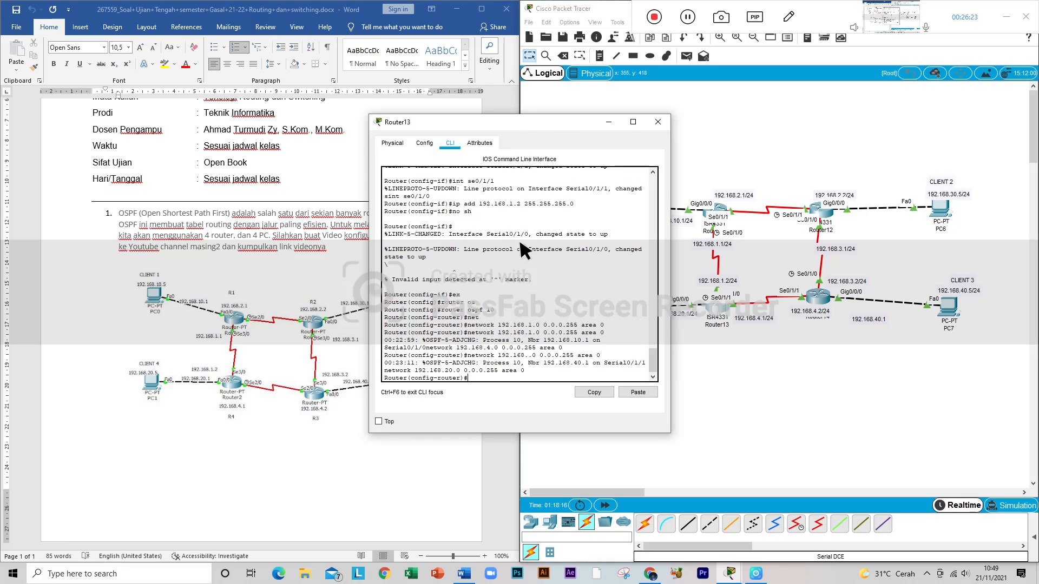
Step: Close Router13's window and ping the gateway 192.168.10.1 from PC4's Command Prompt
{"action": "left_click", "coordinate": [658, 122]}
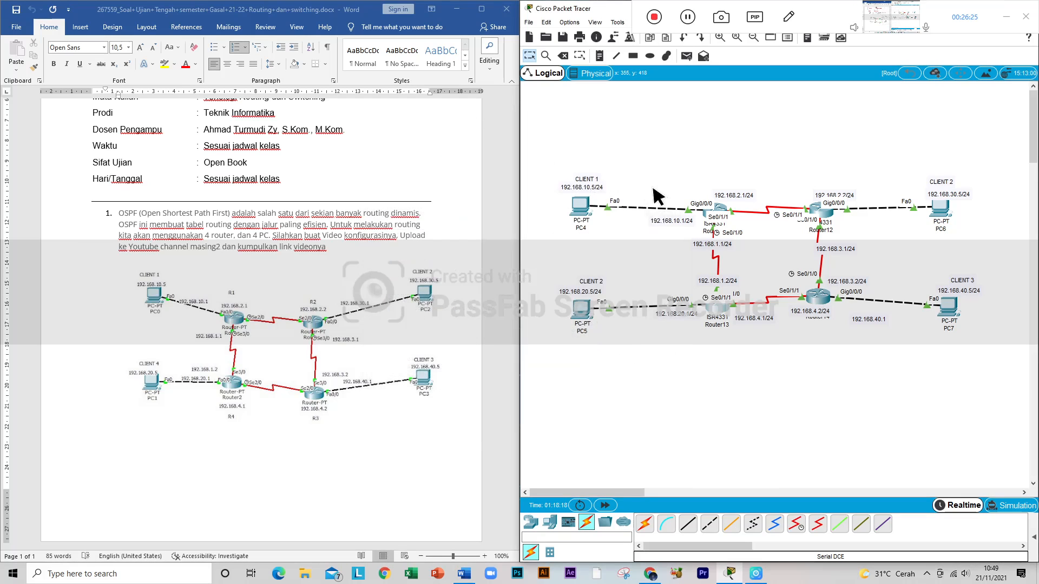
{"action": "left_click", "coordinate": [580, 206]}
{"action": "left_click_drag", "start_coordinate": [568, 125], "coordinate": [453, 115]}
{"action": "left_click", "coordinate": [493, 193]}
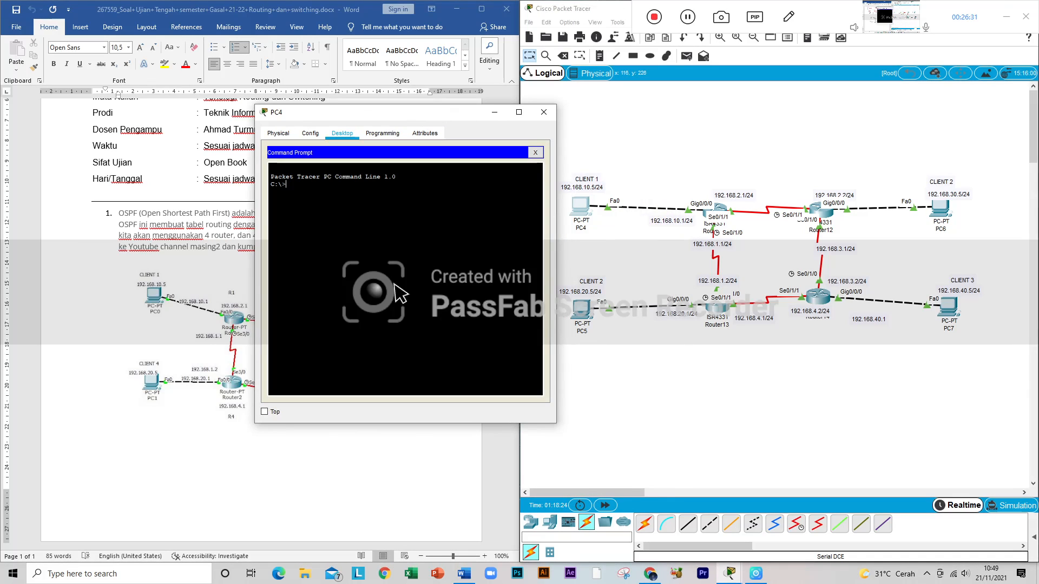
{"action": "type", "text": "ping "}
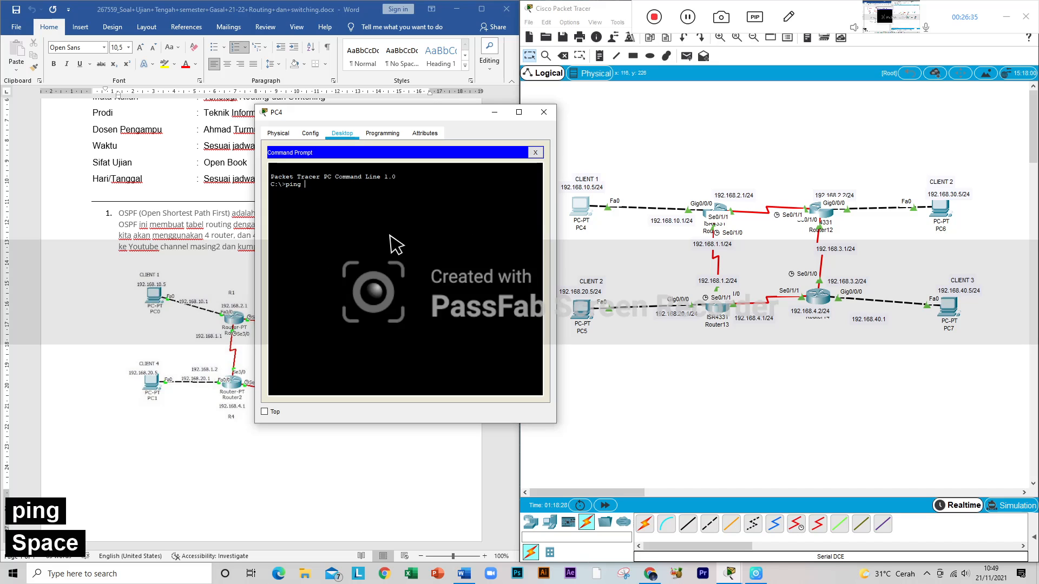
{"action": "type", "text": "192"}
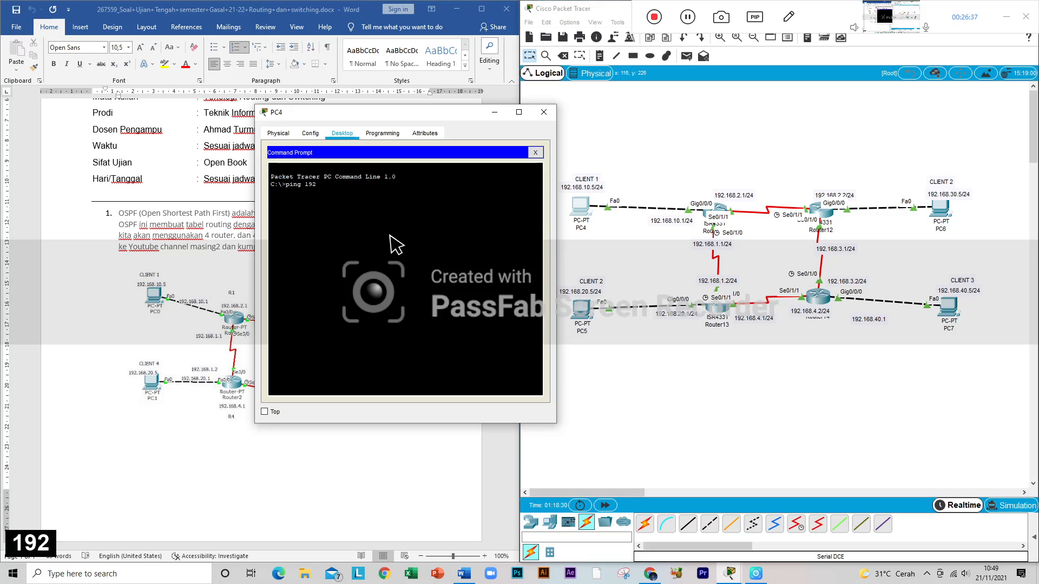
{"action": "type", "text": "."}
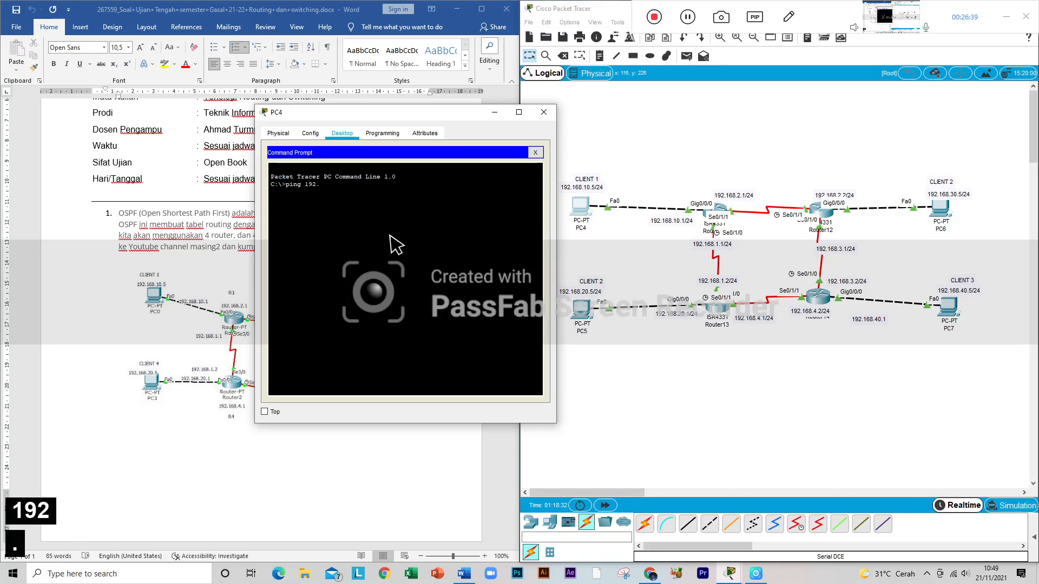
{"action": "type", "text": "168"}
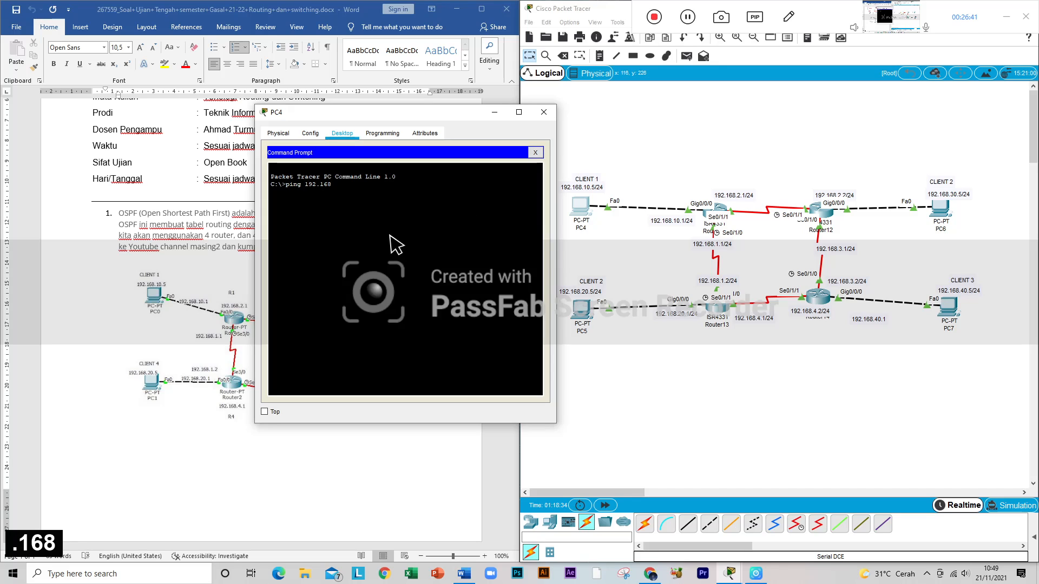
{"action": "type", "text": ".10"}
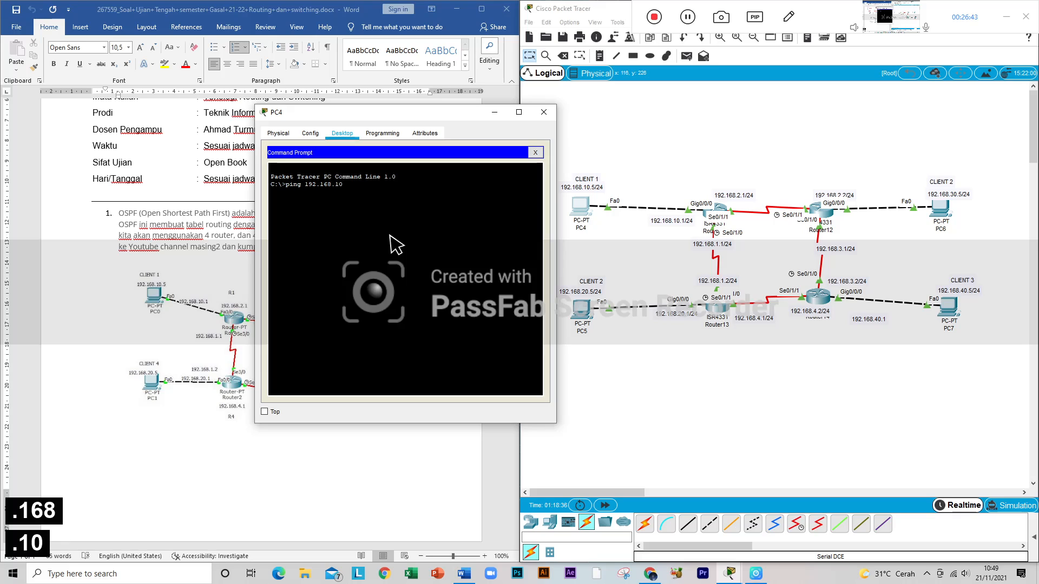
{"action": "type", "text": ".1"}
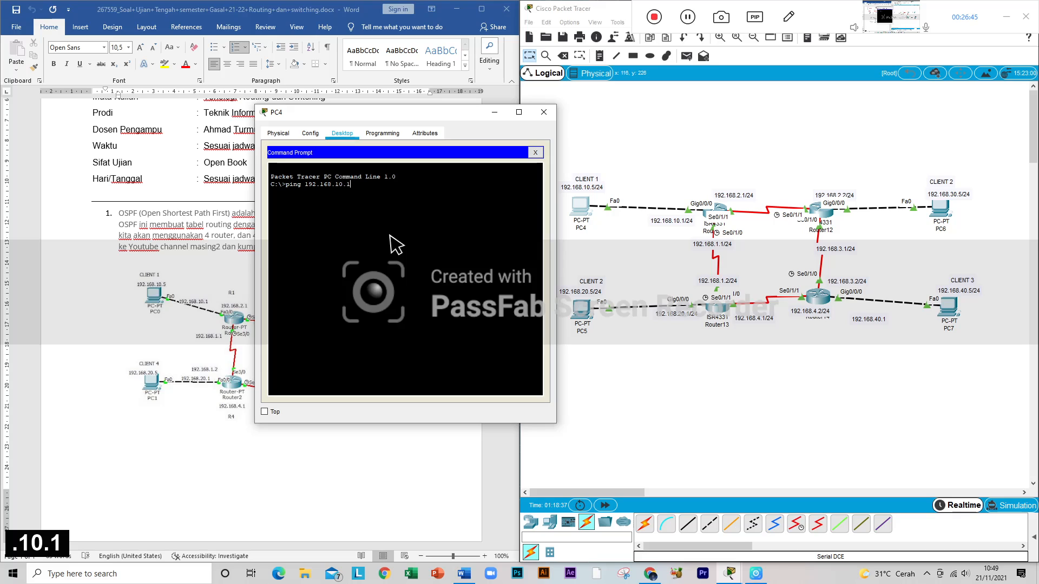
{"action": "key", "text": "Return"}
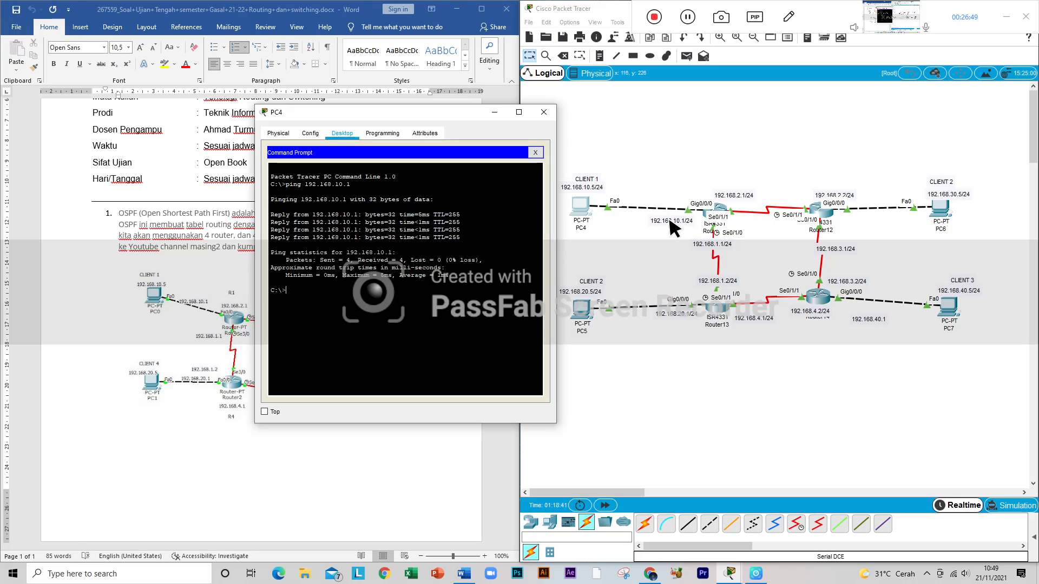
Step: Reuse the previous ping command in PC4's Command Prompt to ping the router's serial interface at 192.168.1.1
{"action": "key", "text": "Up"}
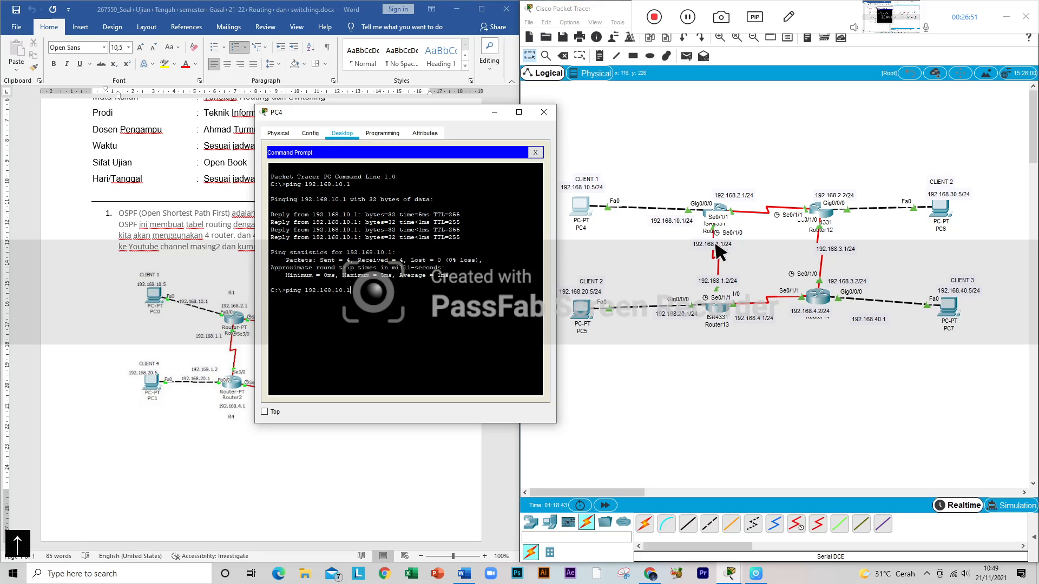
{"action": "key", "text": "BackSpace"}
{"action": "key", "text": "BackSpace"}
{"action": "key", "text": "BackSpace"}
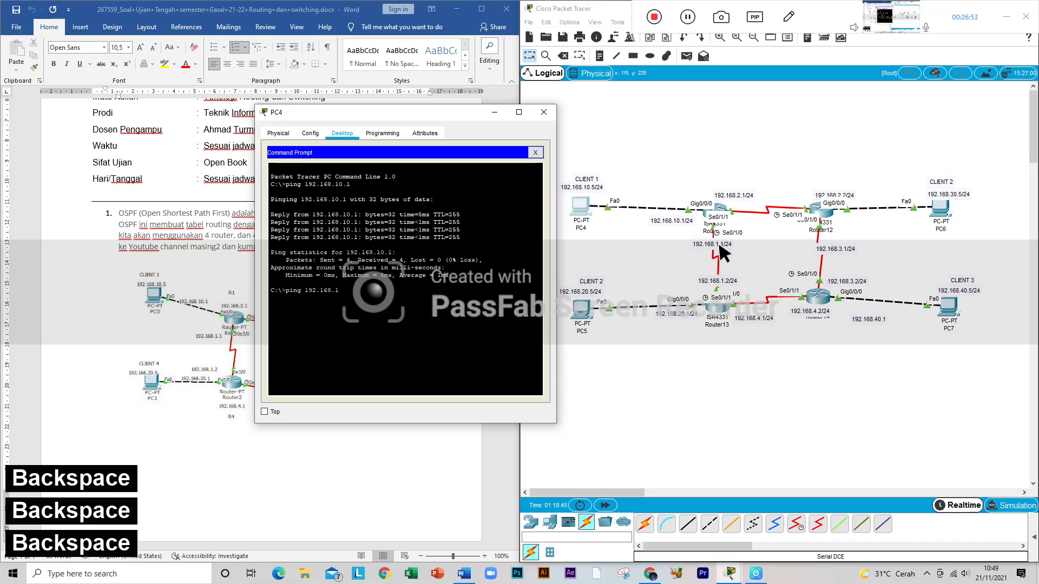
{"action": "type", "text": ".1"}
{"action": "key", "text": "Return"}
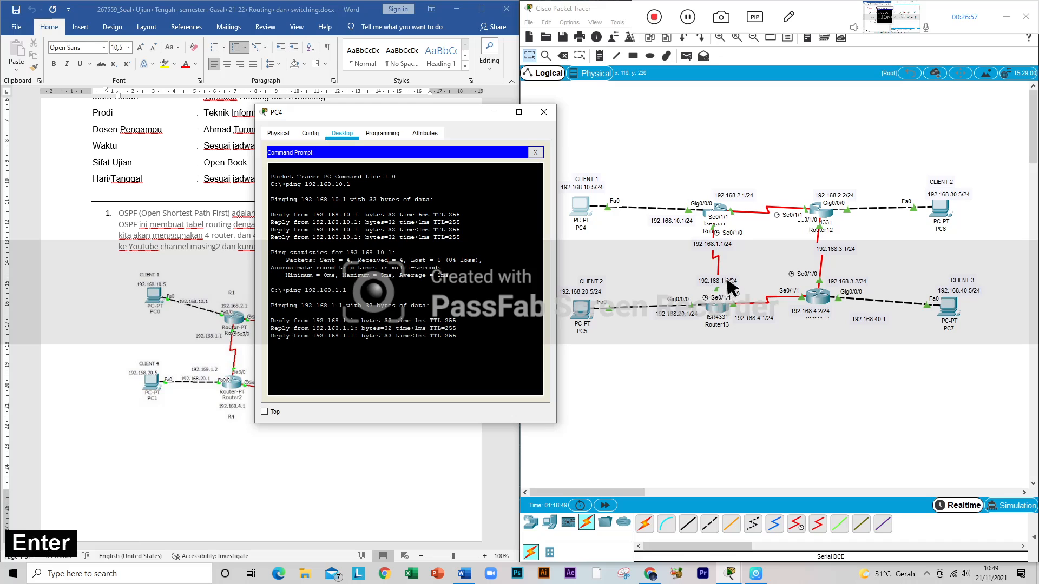
Step: Edit the recalled ping command on PC4 to ping Router13's serial interface at 192.168.1.2
{"action": "key", "text": "Up"}
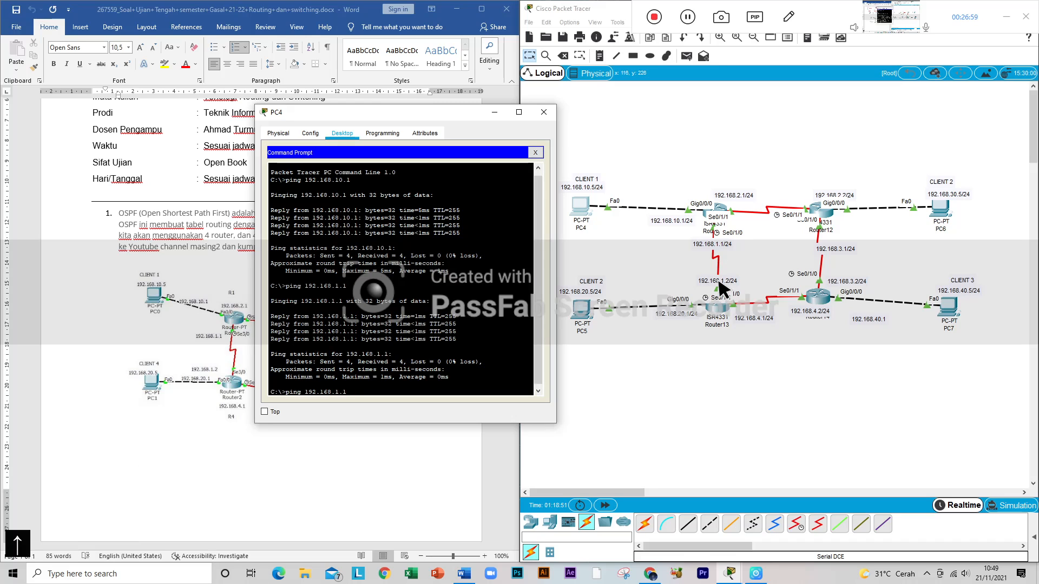
{"action": "key", "text": "BackSpace"}
{"action": "type", "text": "2"}
{"action": "key", "text": "Return"}
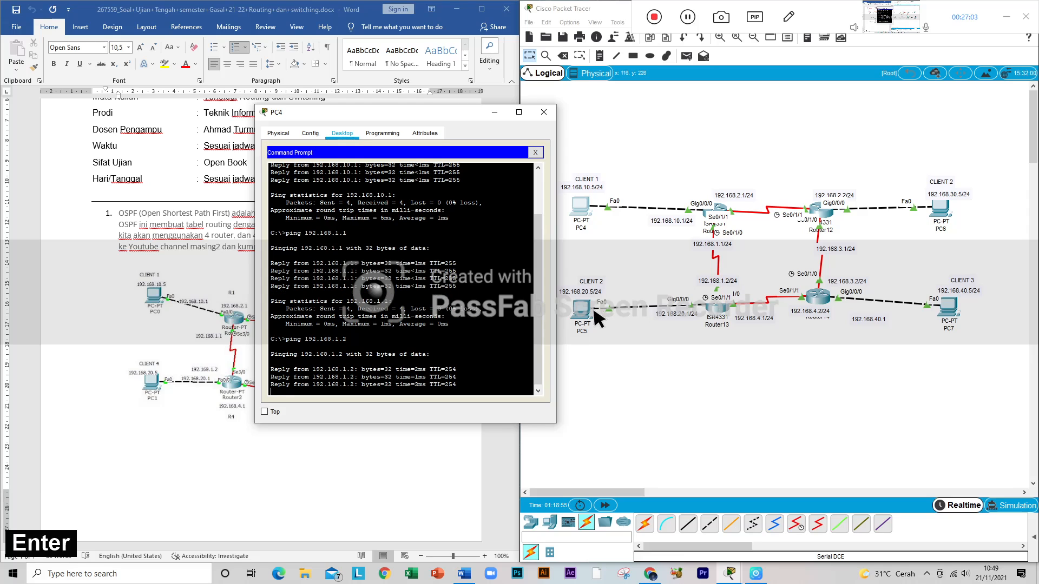
Step: Edit the recalled ping command on PC4 to ping Router13's LAN gateway at 192.168.20.1
{"action": "key", "text": "Up"}
{"action": "key", "text": "Up"}
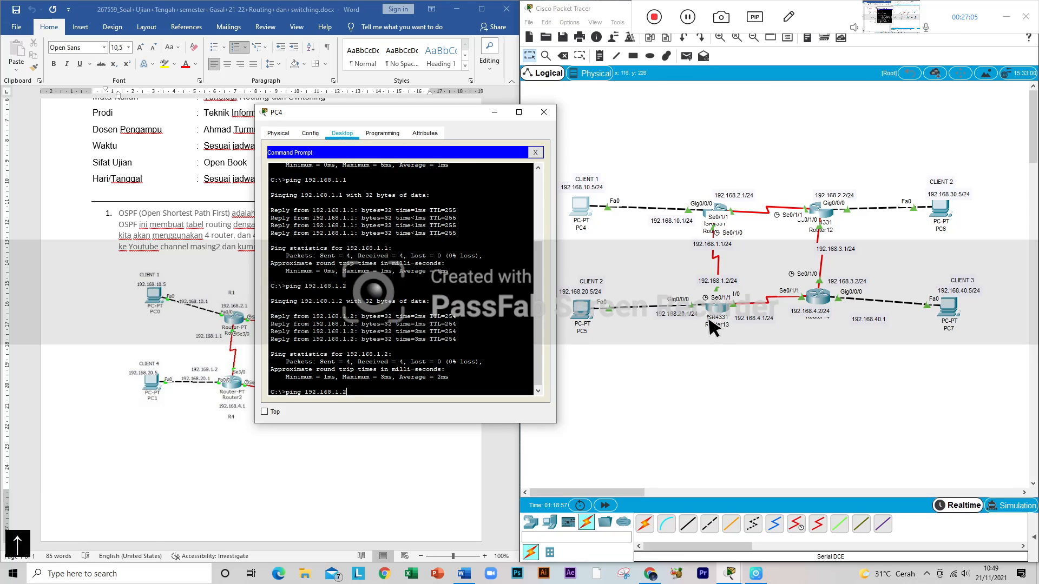
{"action": "key", "text": "BackSpace"}
{"action": "key", "text": "BackSpace"}
{"action": "key", "text": "BackSpace"}
{"action": "type", "text": "20.1"}
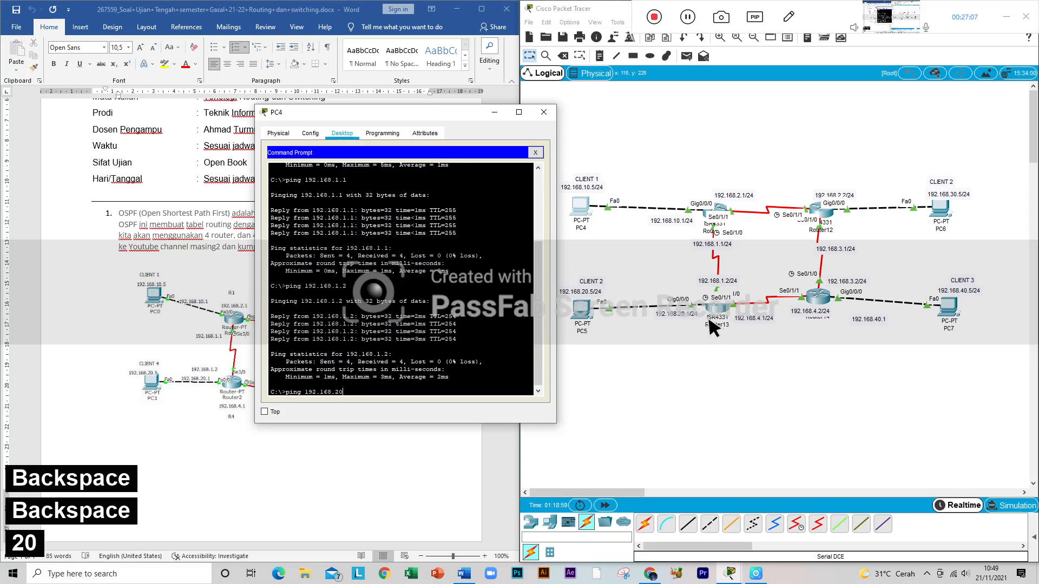
{"action": "key", "text": "Return"}
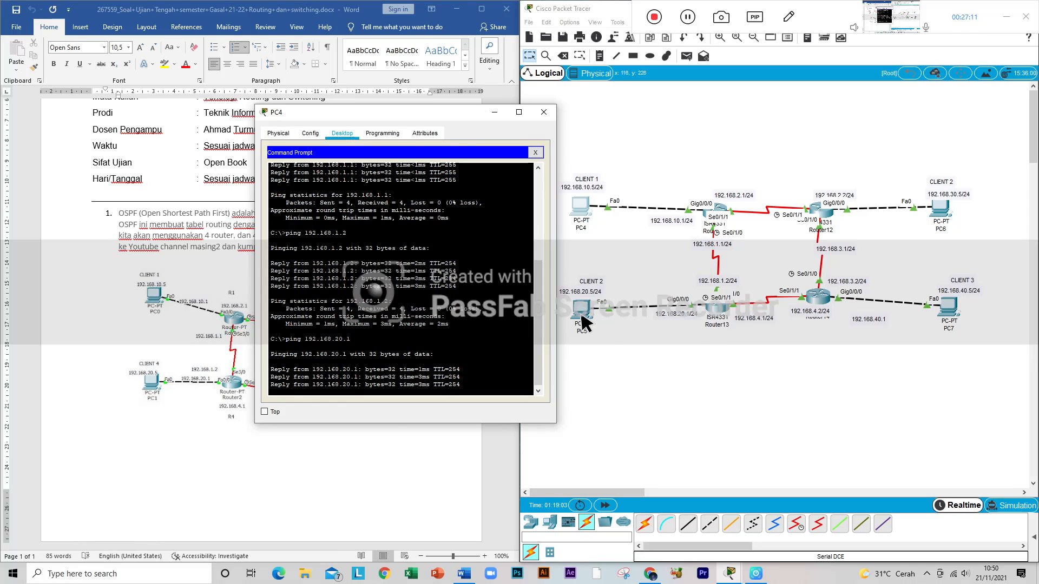
Step: Ping PC5 at 192.168.20.5 from PC4's Command Prompt, and close the PC4 window
{"action": "key", "text": "Up"}
{"action": "key", "text": "BackSpace"}
{"action": "type", "text": "5"}
{"action": "key", "text": "Return"}
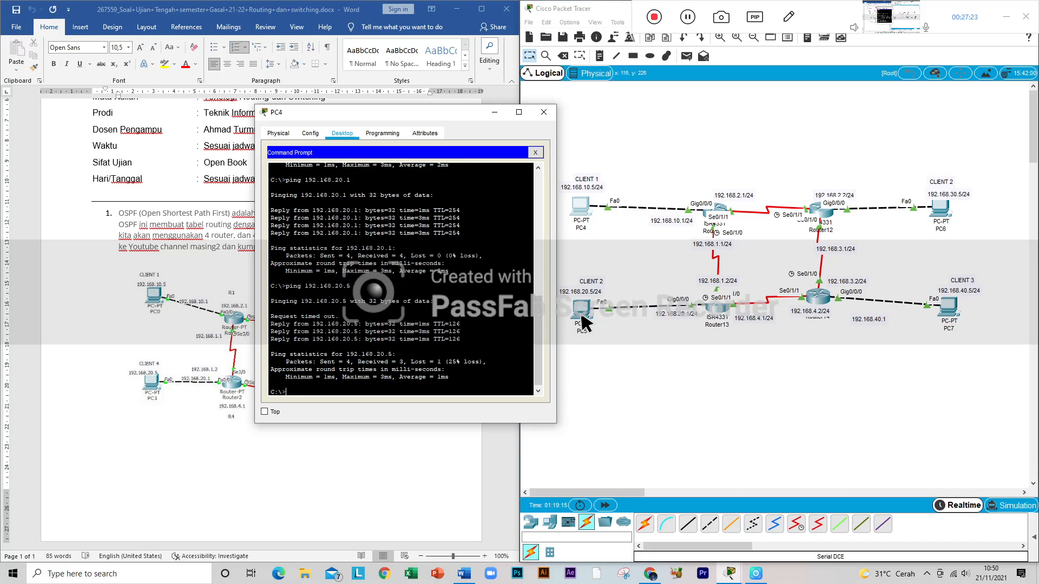
{"action": "left_click", "coordinate": [542, 113]}
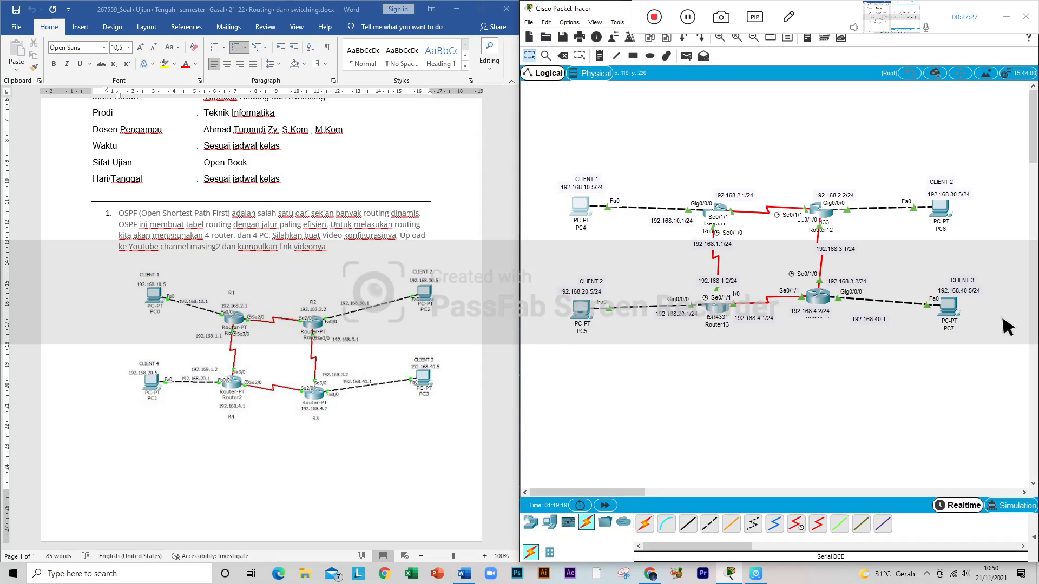
Step: Reopen PC4's Command Prompt and edit the recalled ping command to ping PC7's gateway at 192.168.40.1
{"action": "left_click", "coordinate": [579, 205]}
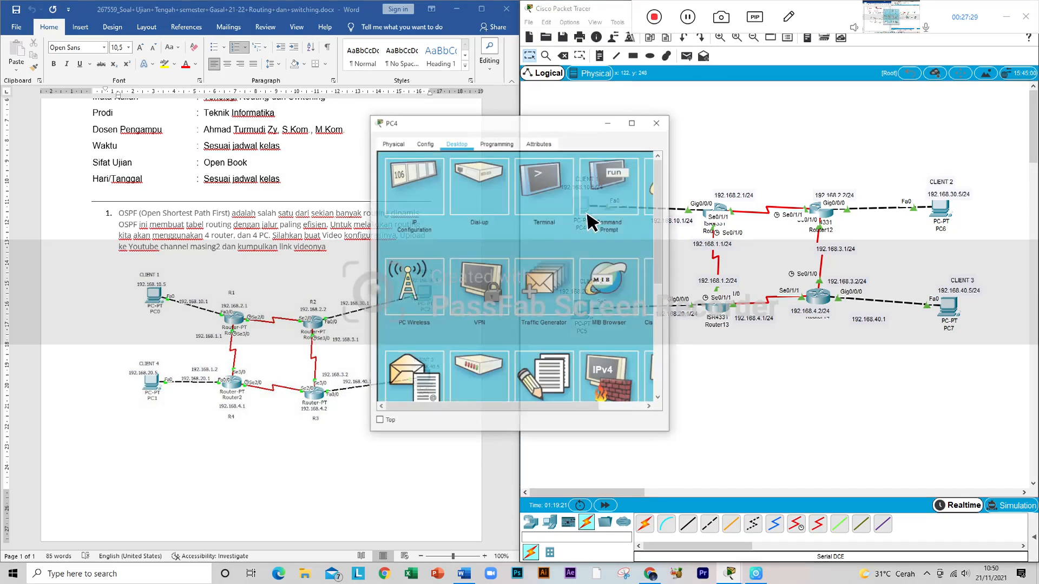
{"action": "left_click", "coordinate": [617, 205]}
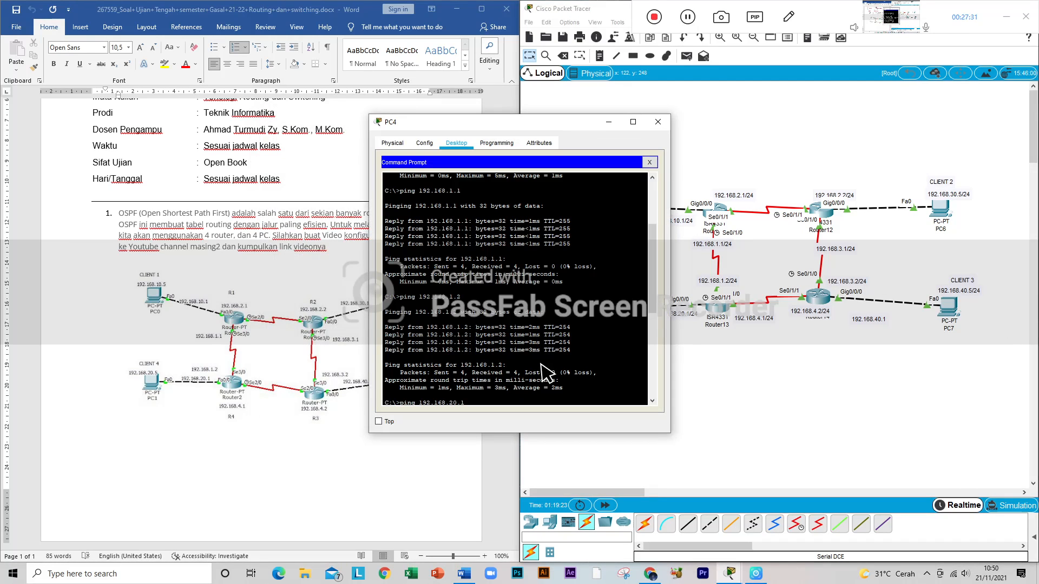
{"action": "key", "text": "Left"}
{"action": "key", "text": "Left"}
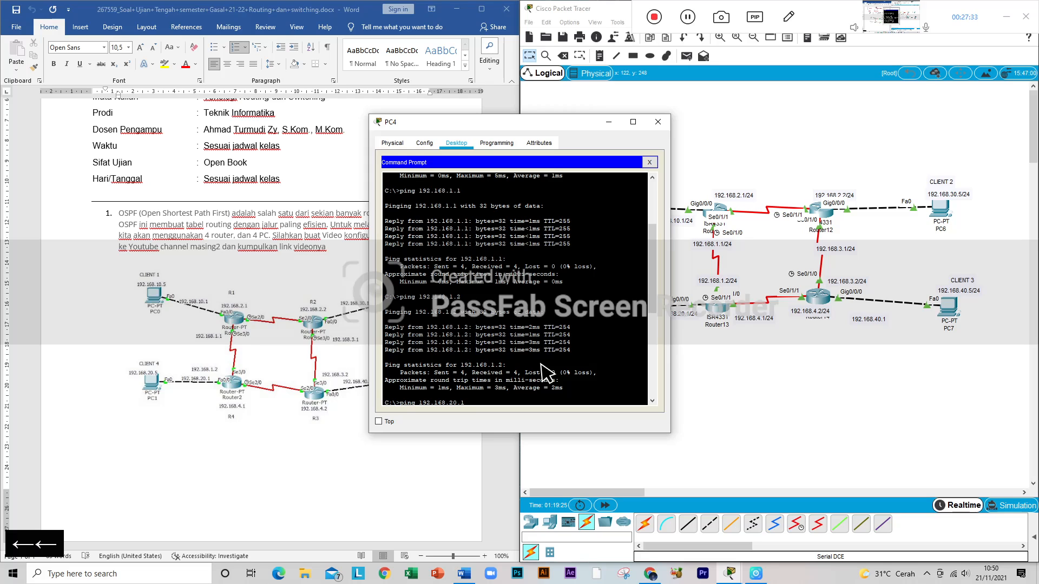
{"action": "key", "text": "Up"}
{"action": "key", "text": "Down"}
{"action": "key", "text": "Down"}
{"action": "key", "text": "Up"}
{"action": "key", "text": "BackSpace"}
{"action": "key", "text": "BackSpace"}
{"action": "key", "text": "BackSpace"}
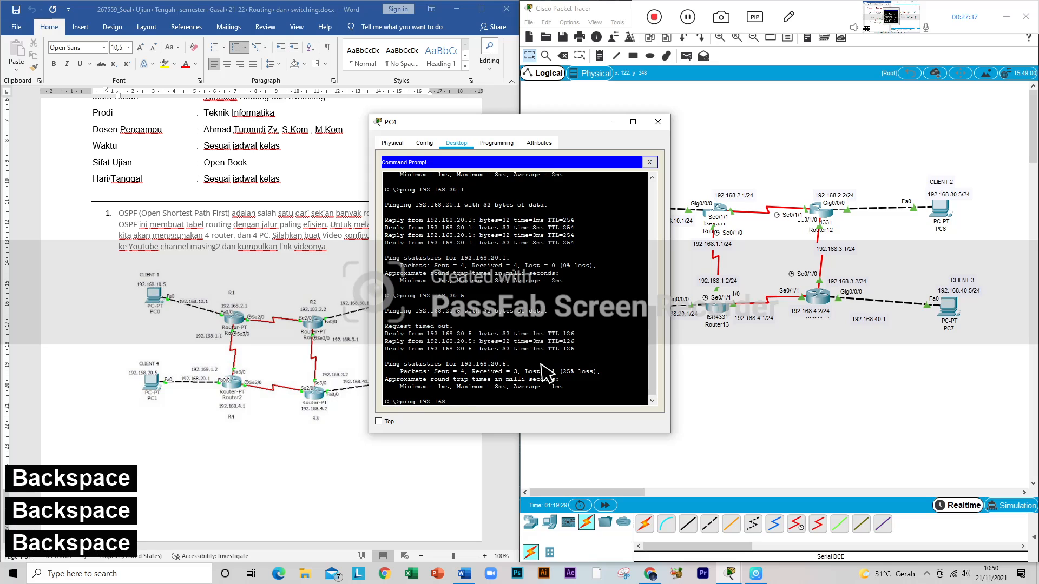
{"action": "type", "text": "40.1"}
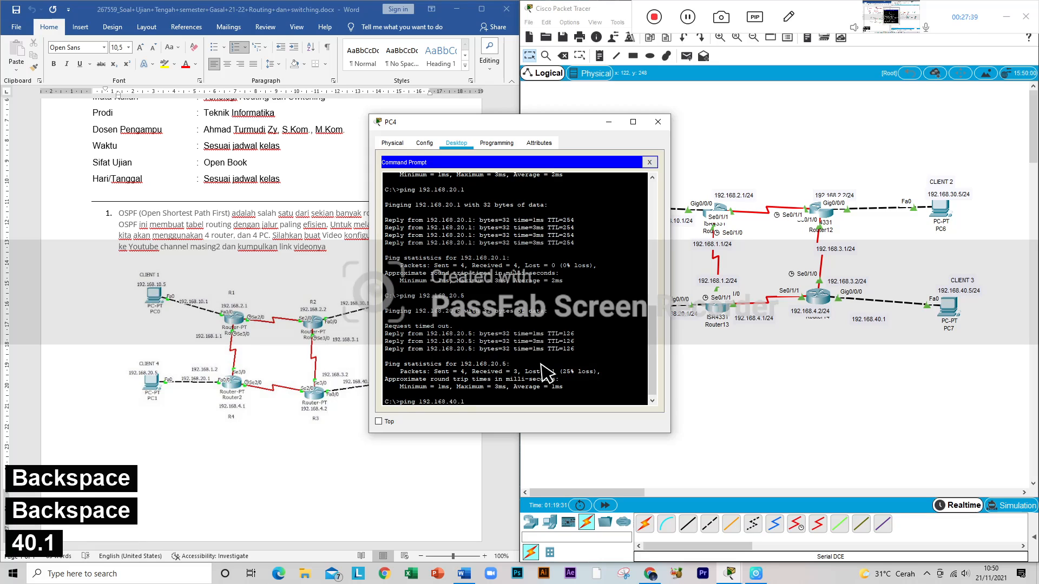
{"action": "key", "text": "Return"}
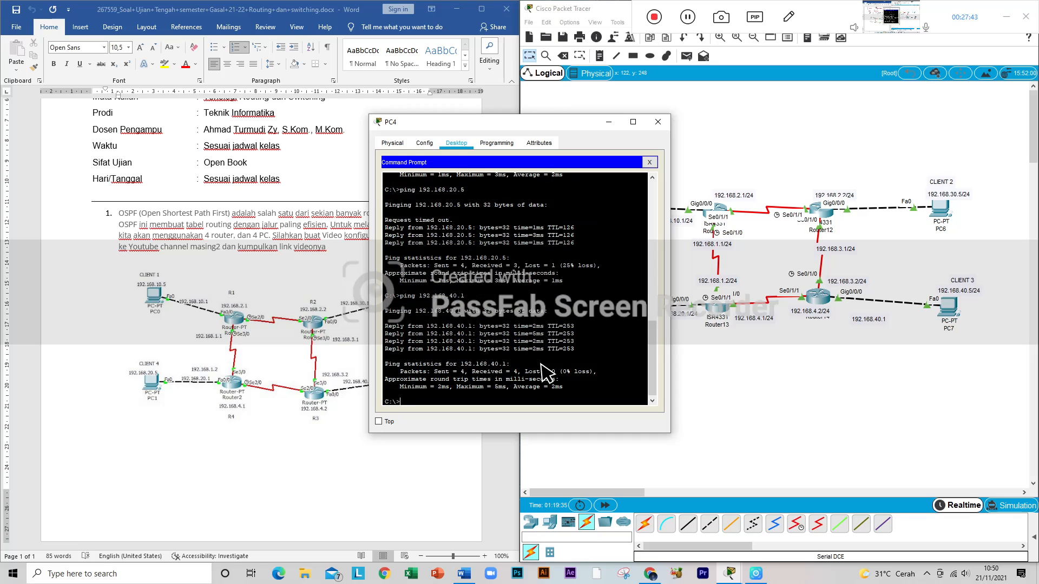
Step: Try to run a continuous ping to 192.168.40.1 from PC4 with the -t option
{"action": "key", "text": "Up"}
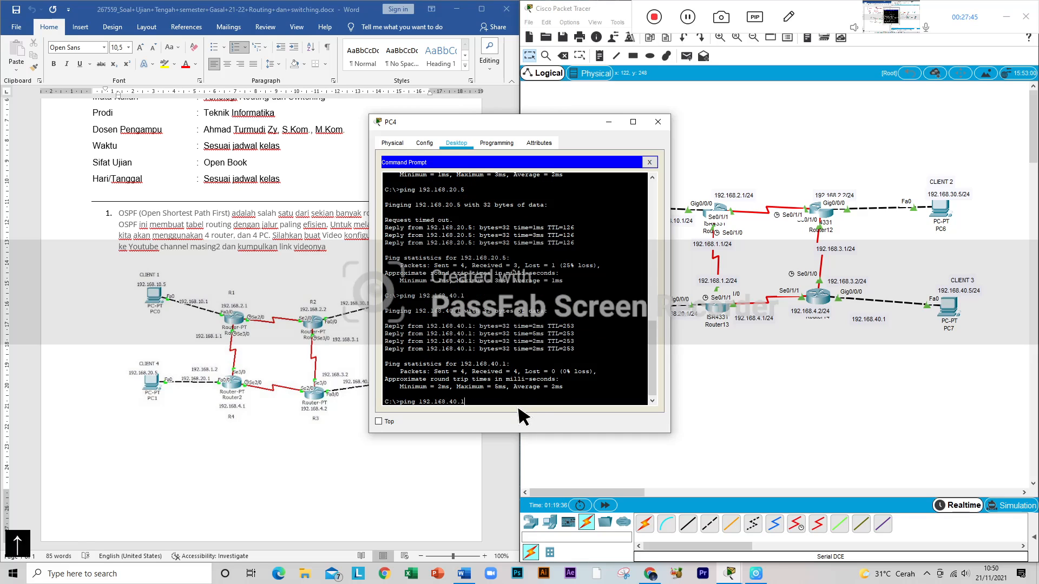
{"action": "type", "text": "-t"}
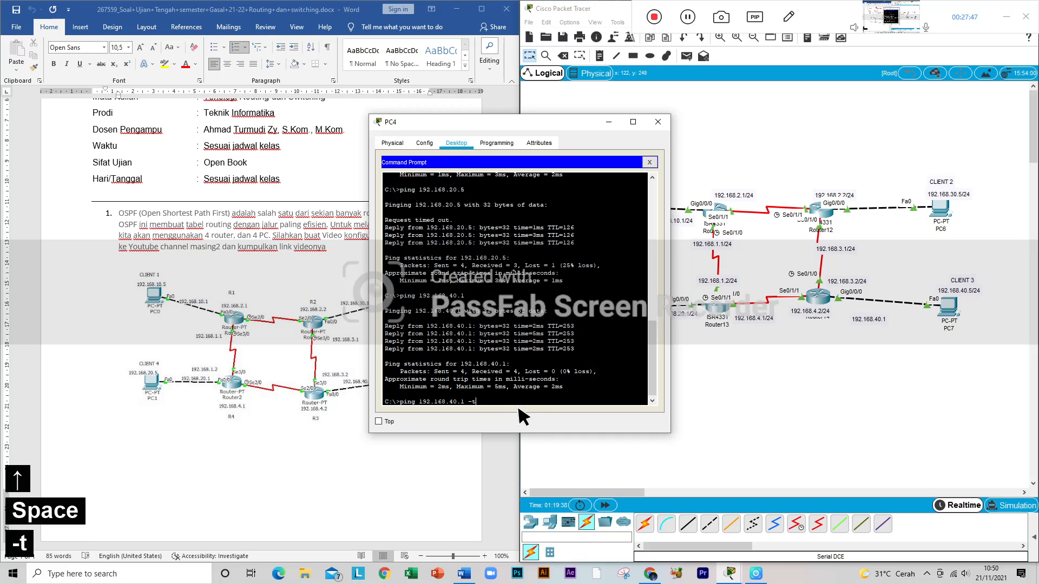
{"action": "key", "text": "Return"}
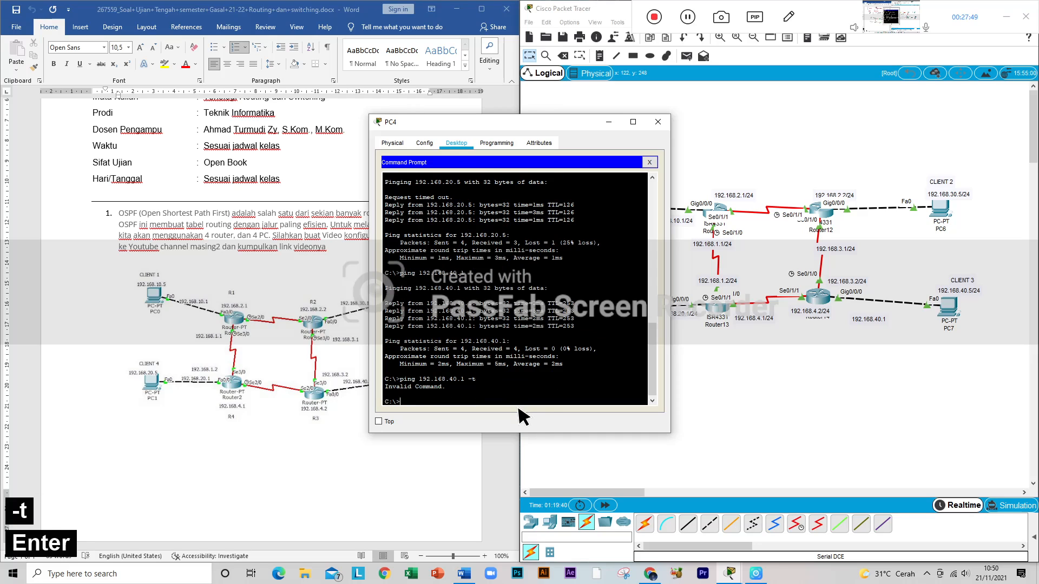
Step: Remove the -t option to ping 192.168.40.1 again from PC4, and move its window clear of the topology
{"action": "key", "text": "Up"}
{"action": "key", "text": "BackSpace"}
{"action": "key", "text": "BackSpace"}
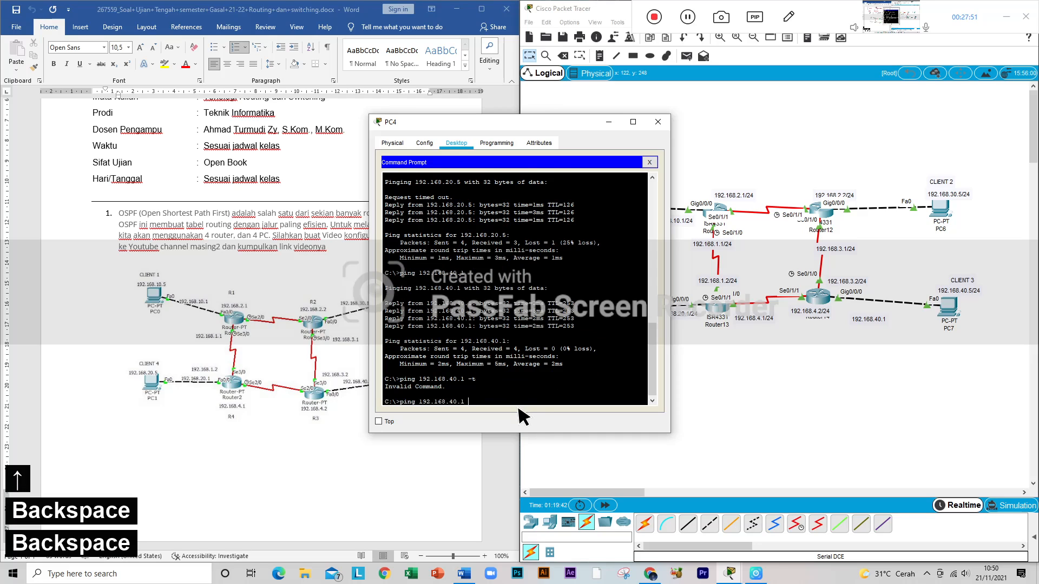
{"action": "key", "text": "Return"}
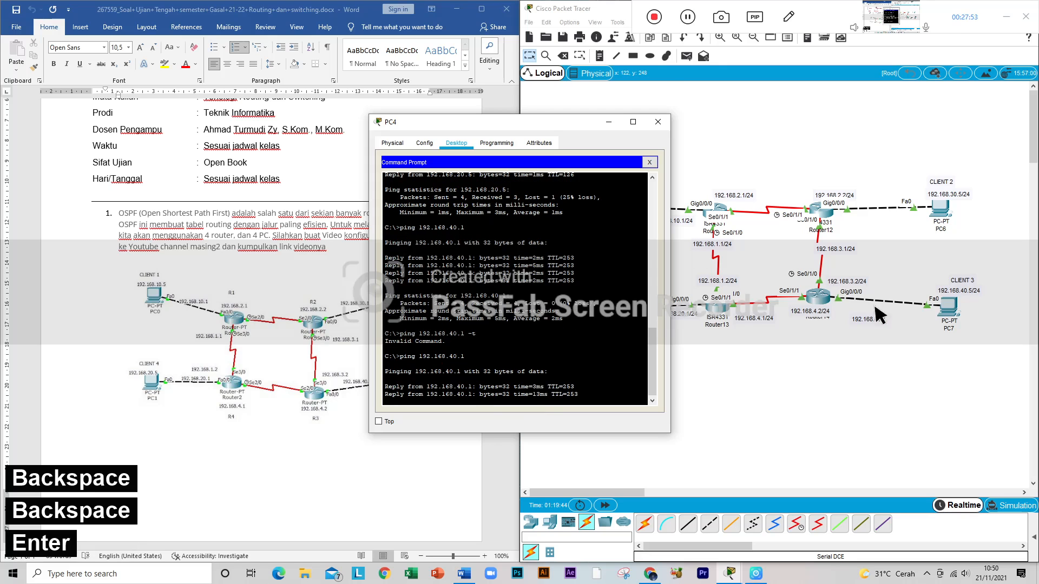
{"action": "left_click_drag", "start_coordinate": [580, 130], "coordinate": [433, 128]}
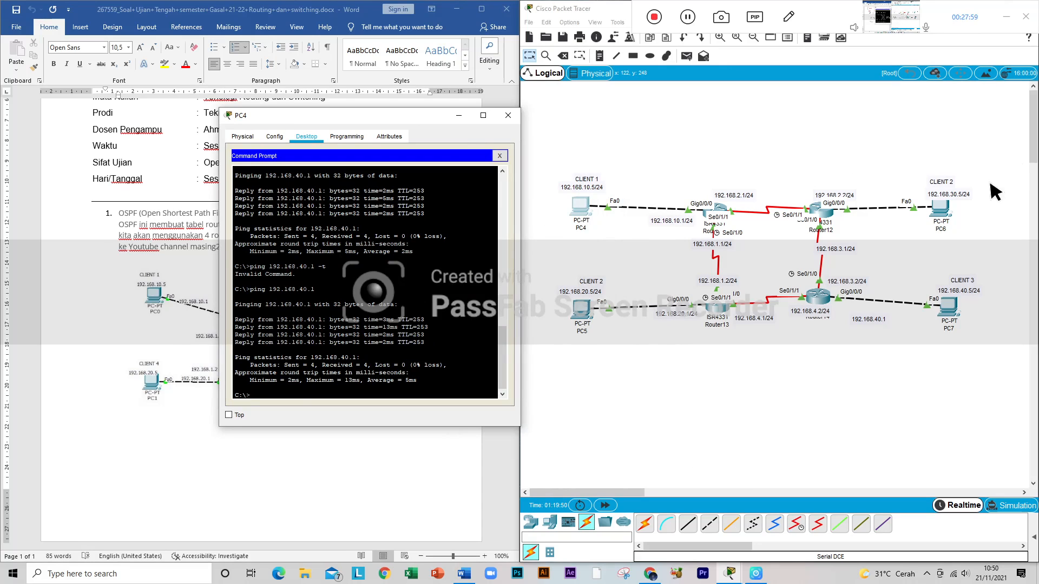
Step: Open PC7's Command Prompt, ping PC4 at 192.168.10.5, and keep the window clear of the topology
{"action": "left_click", "coordinate": [955, 314]}
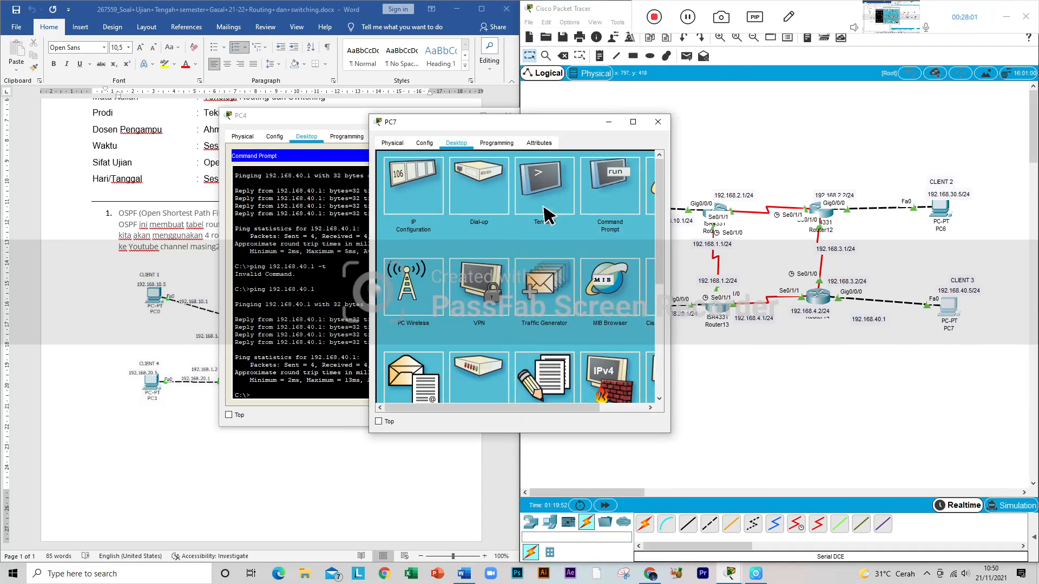
{"action": "left_click", "coordinate": [619, 195]}
{"action": "left_click_drag", "start_coordinate": [574, 131], "coordinate": [428, 137]}
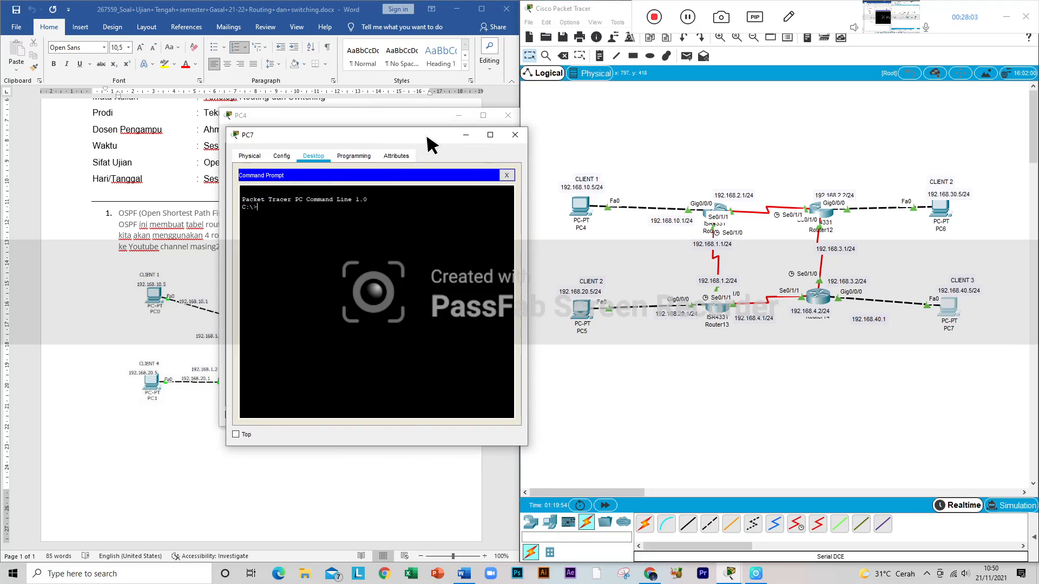
{"action": "type", "text": "ping "}
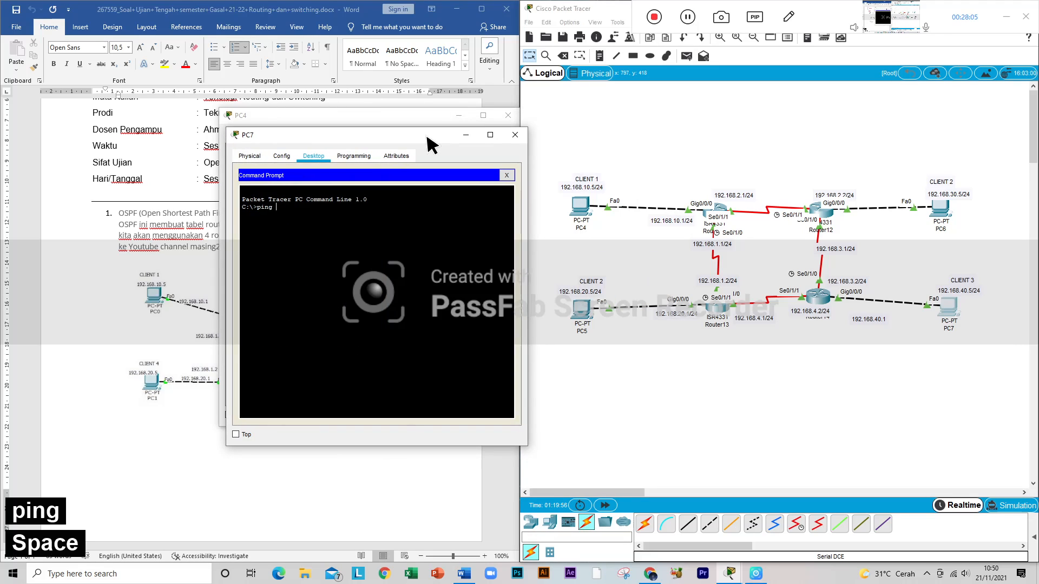
{"action": "type", "text": "192.168."}
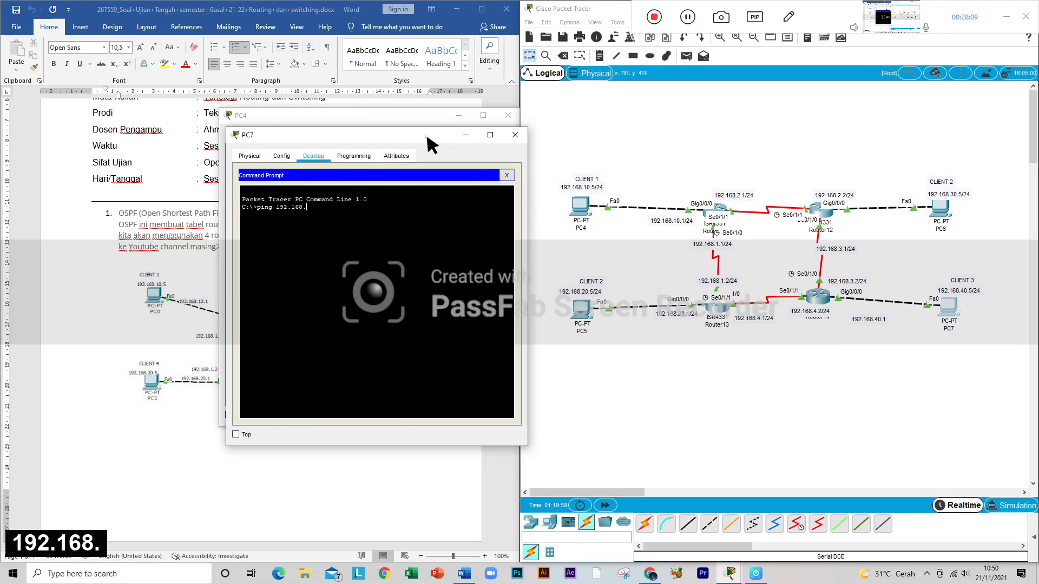
{"action": "type", "text": "10"}
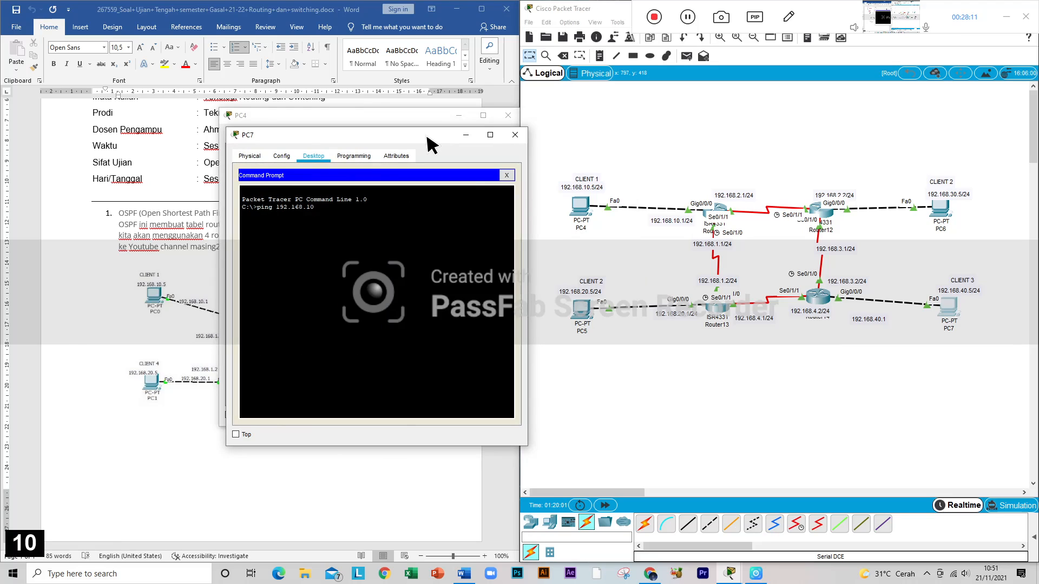
{"action": "type", "text": ".5"}
{"action": "key", "text": "Return"}
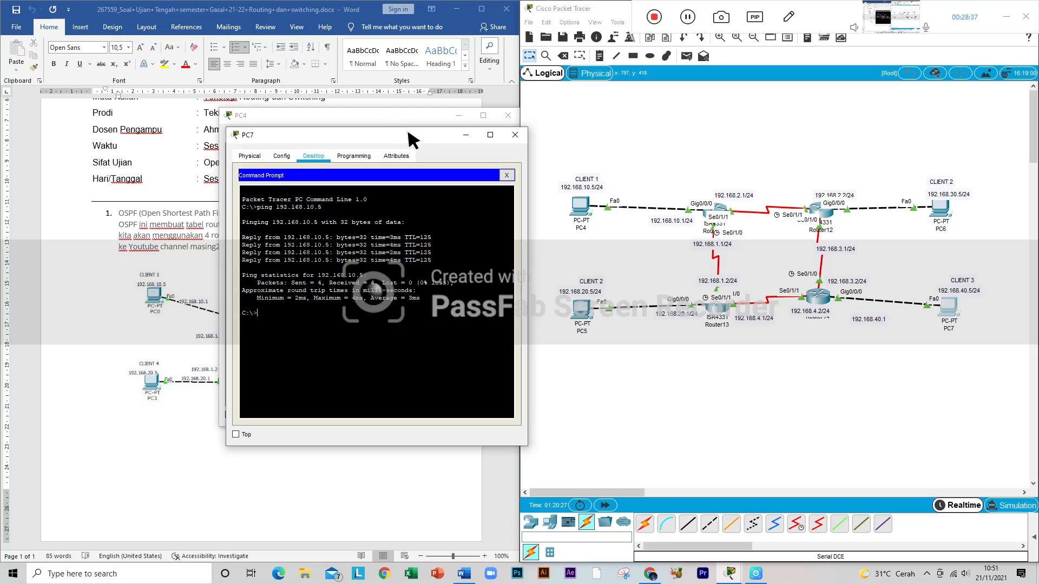
{"action": "left_click_drag", "start_coordinate": [408, 132], "coordinate": [391, 134]}
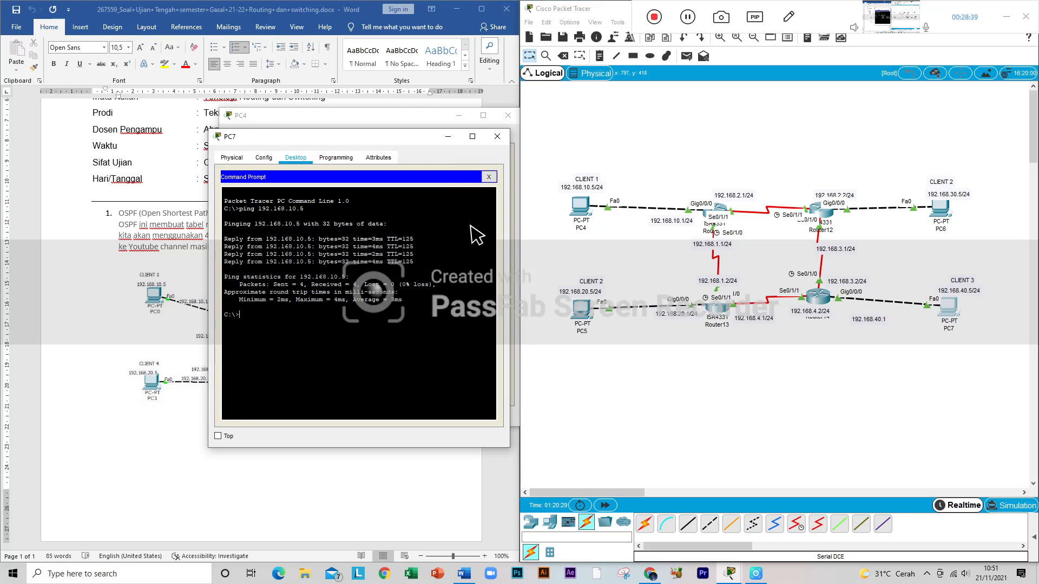